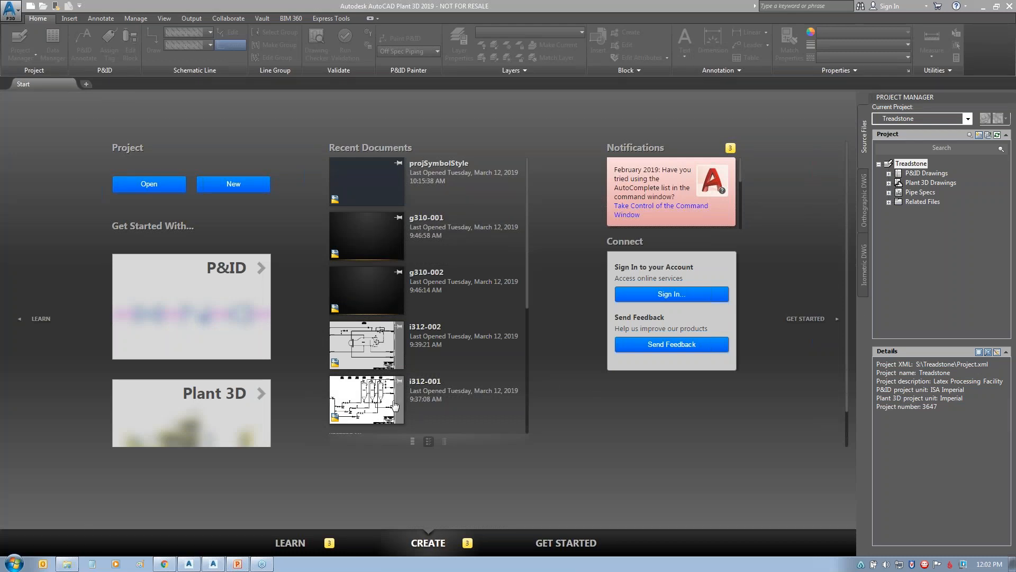
# - Switch to Chrome, read the forum idea about making Process Flow Diagrams part of Plant 3D, and close the browser
pyautogui.click(165, 564)
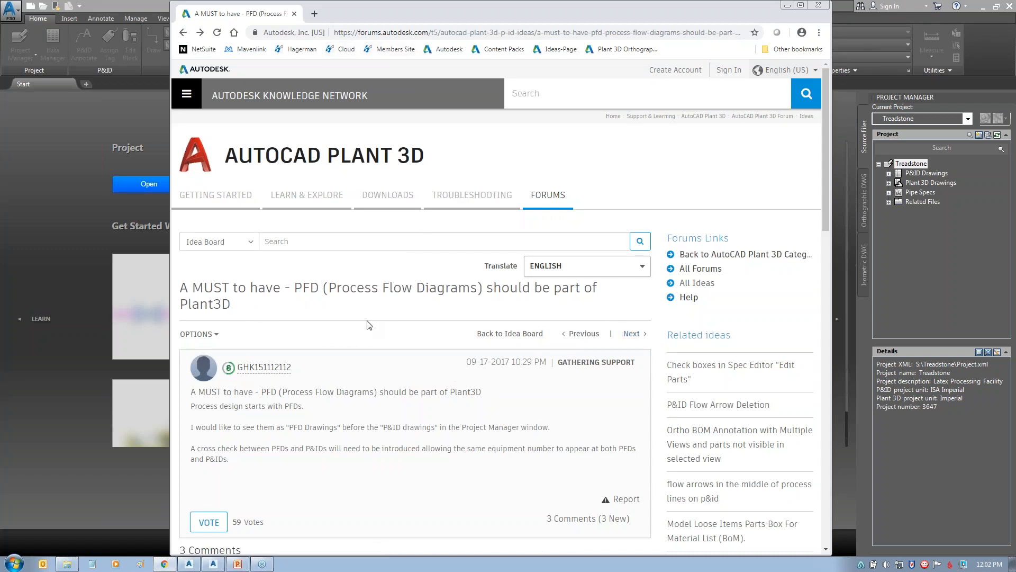
pyautogui.scroll(-1, 369, 325)
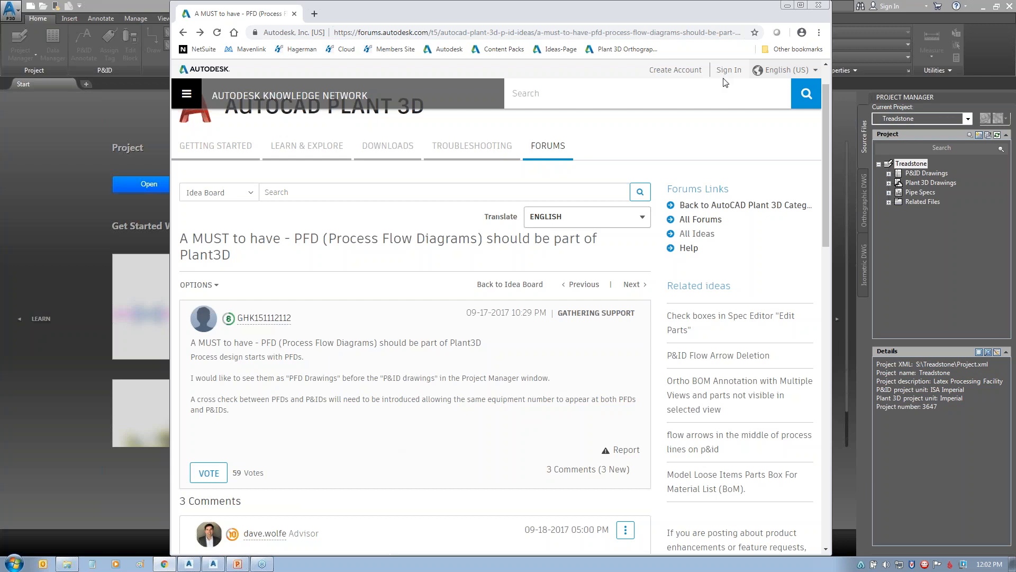
pyautogui.click(819, 8)
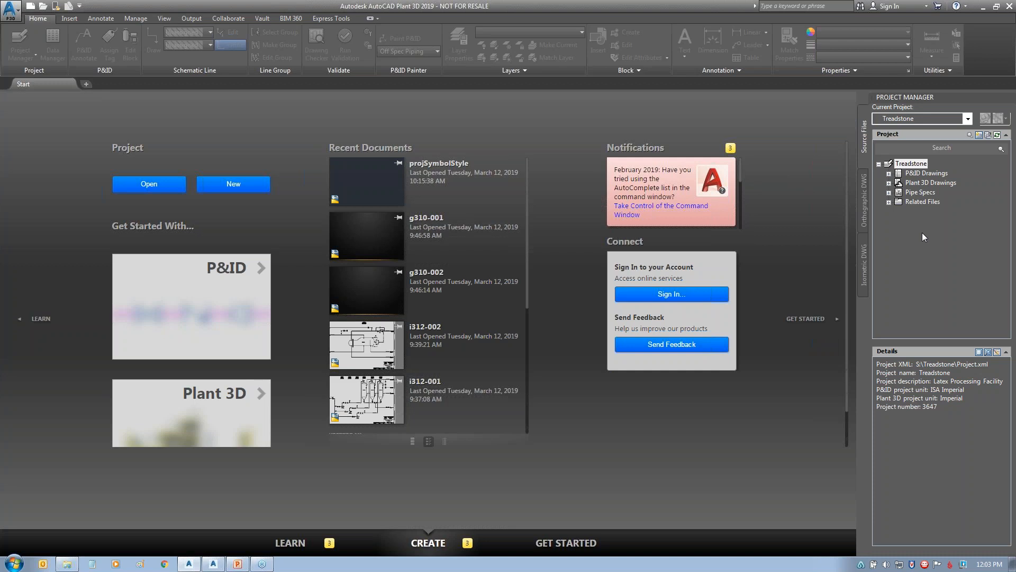
# - Open drawing i312-001 from the 312 P&IDs folder of the project's P&ID drawings
pyautogui.click(889, 174)
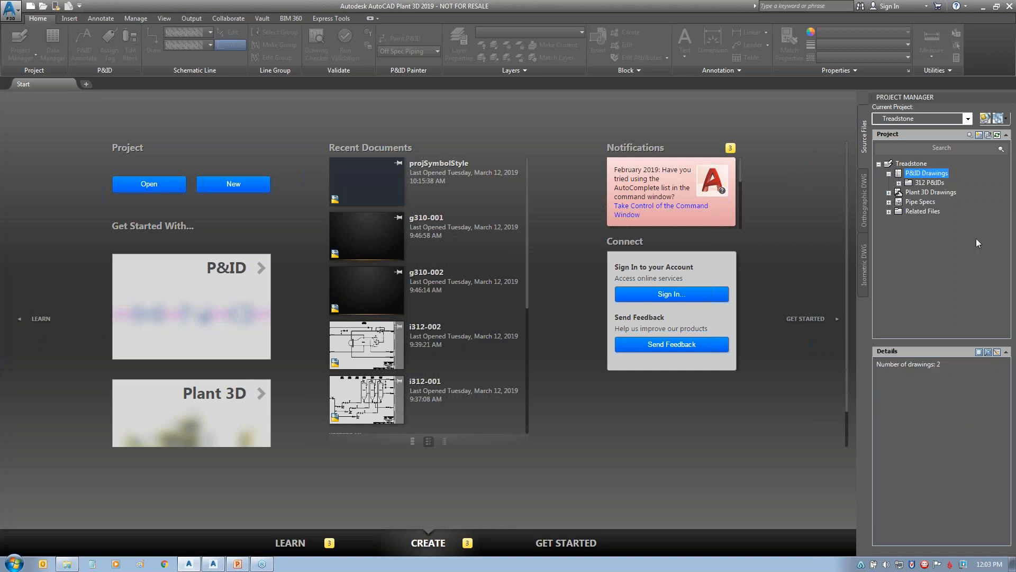
pyautogui.click(899, 183)
pyautogui.click(933, 192)
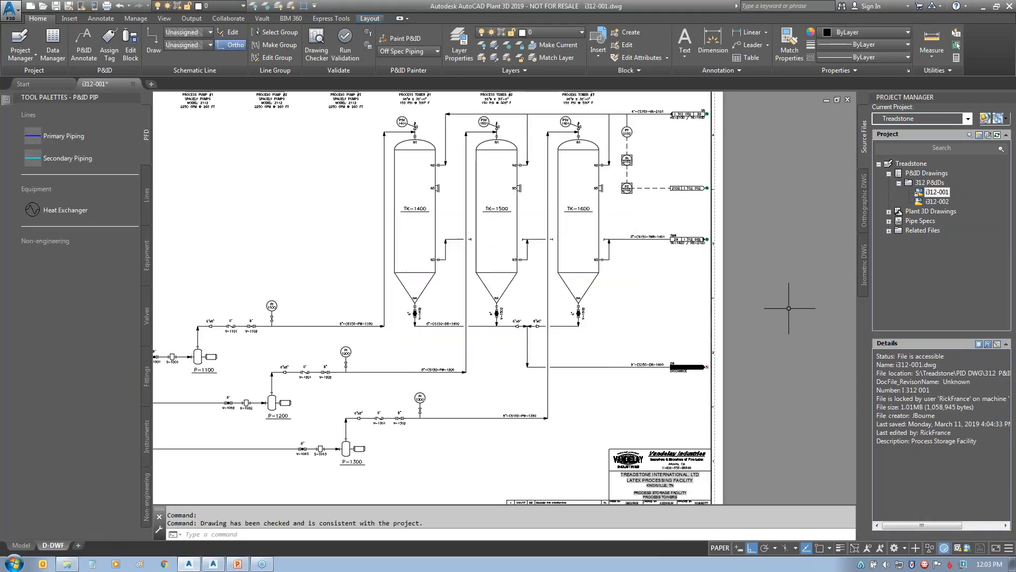
pyautogui.middleClick(816, 298)
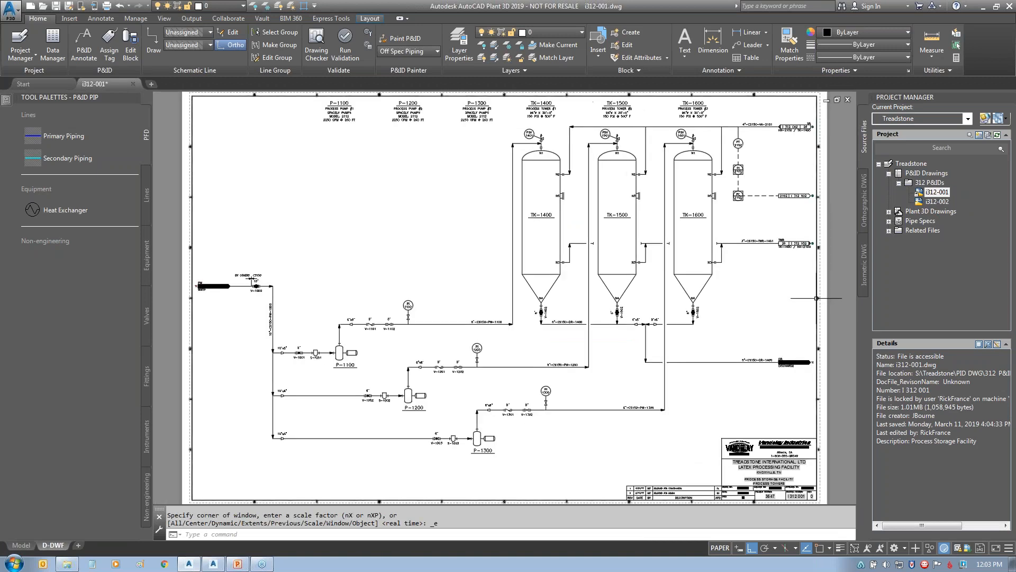
# - Open drawing i312-002 from the 312 P&IDs folder and fit the whole sheet in view
pyautogui.doubleClick(932, 202)
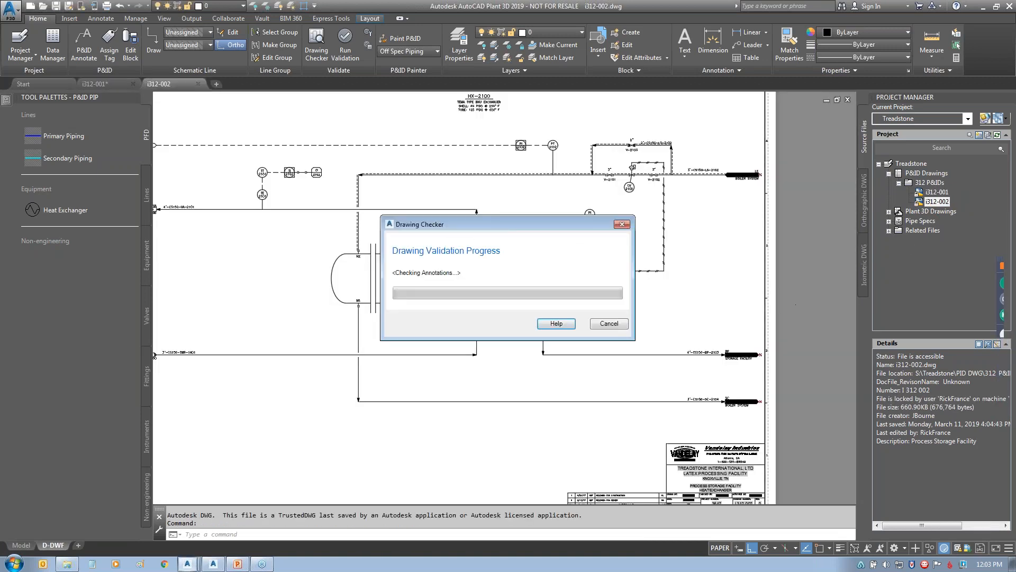
pyautogui.scroll(-3, 798, 336)
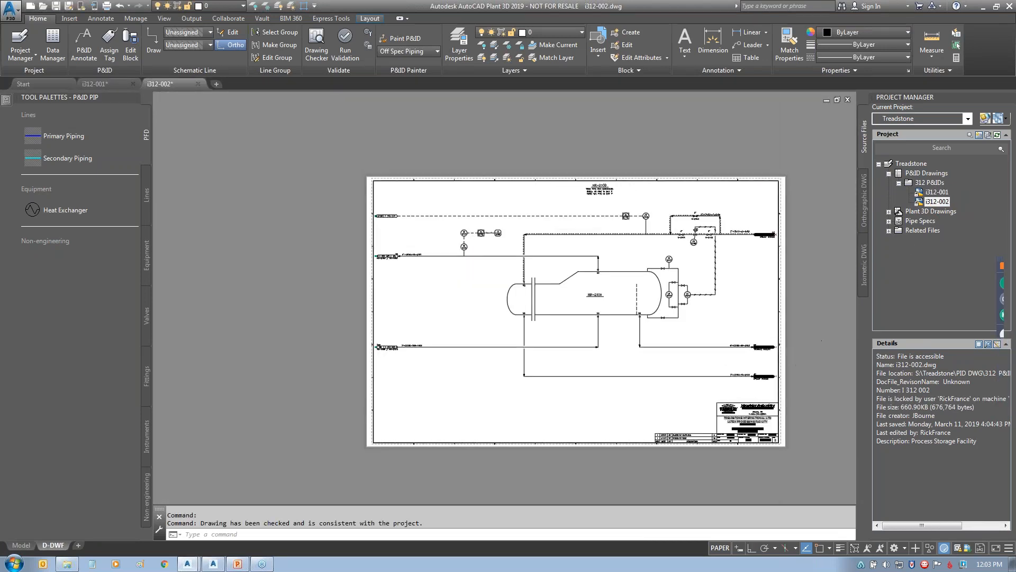
pyautogui.middleClick(822, 340)
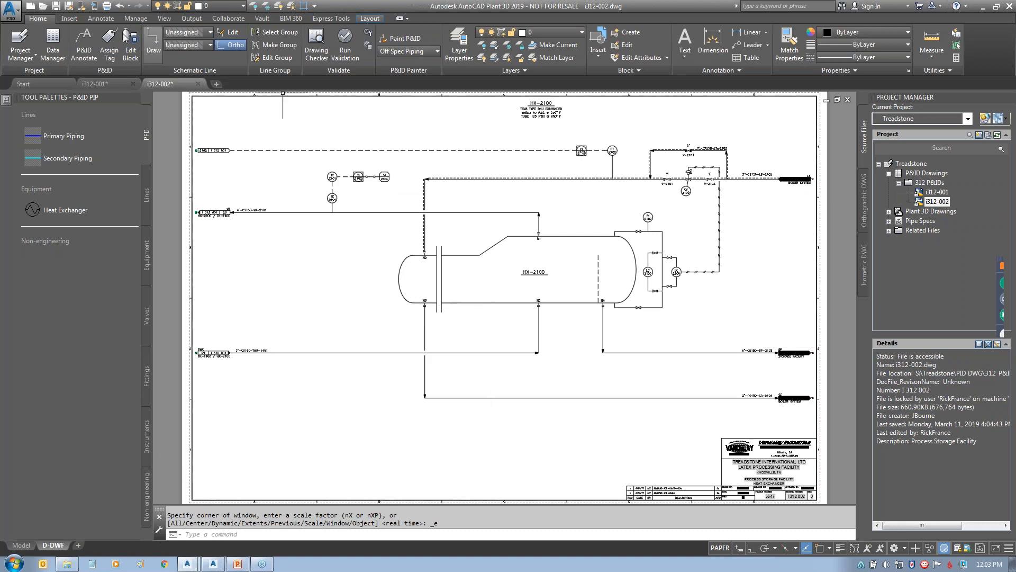
# - Return to drawing i312-001 and examine its pumps, valves and process tanks
pyautogui.click(104, 84)
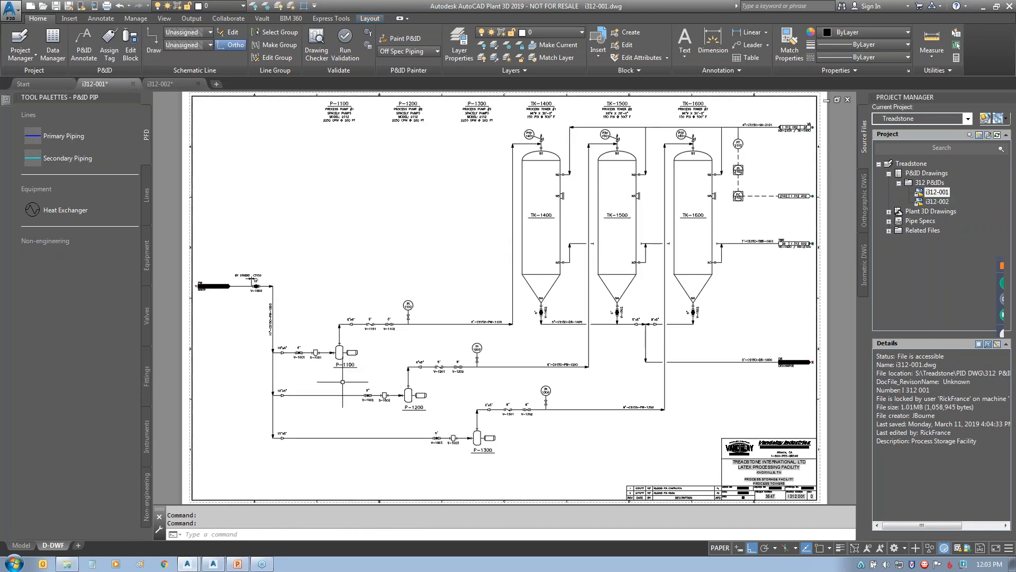
pyautogui.scroll(4, 342, 381)
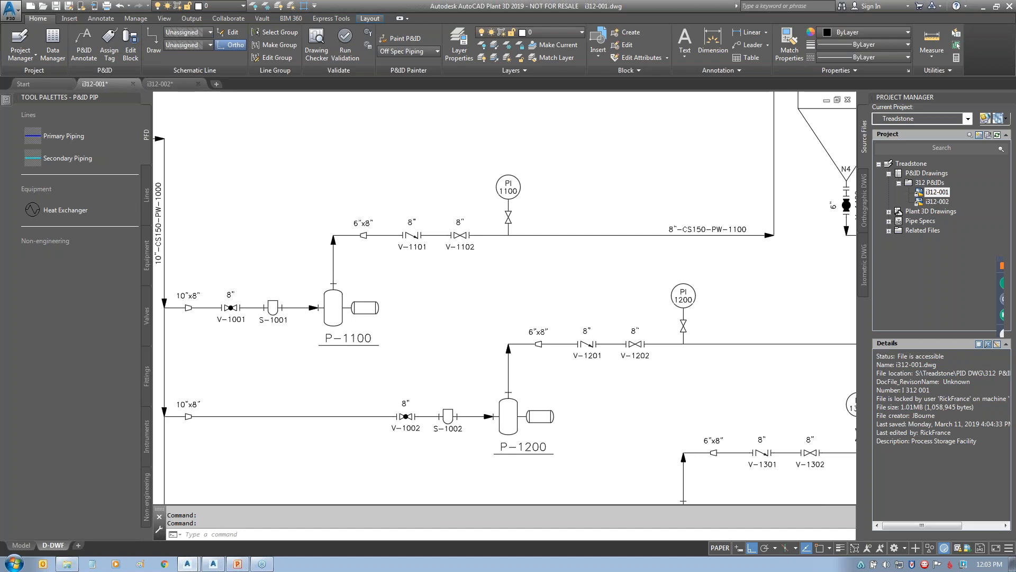
pyautogui.scroll(-6, 479, 363)
pyautogui.scroll(2, 583, 273)
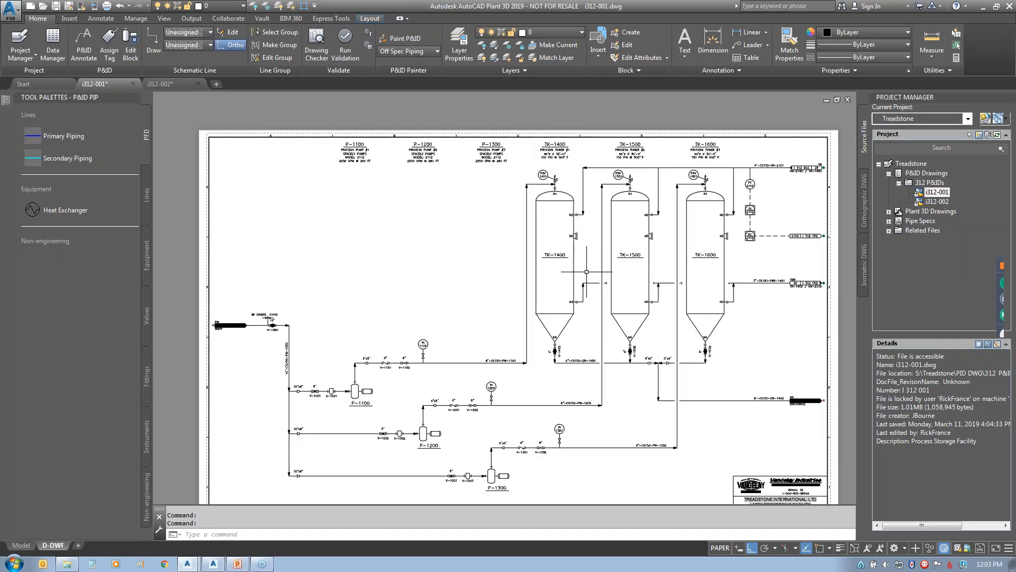
# - Review drawing i312-002 again and close it without saving changes
pyautogui.click(182, 83)
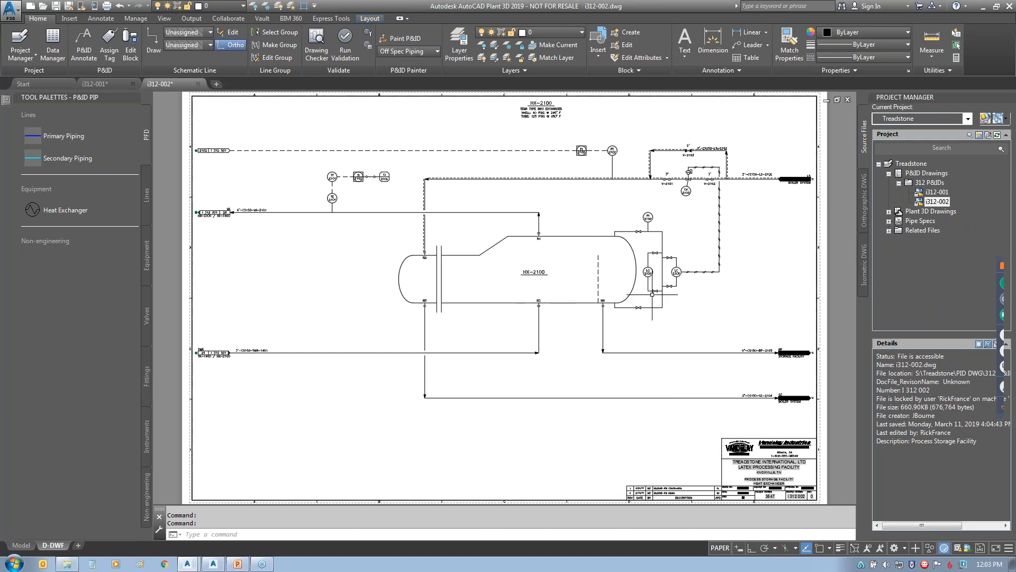
pyautogui.click(198, 84)
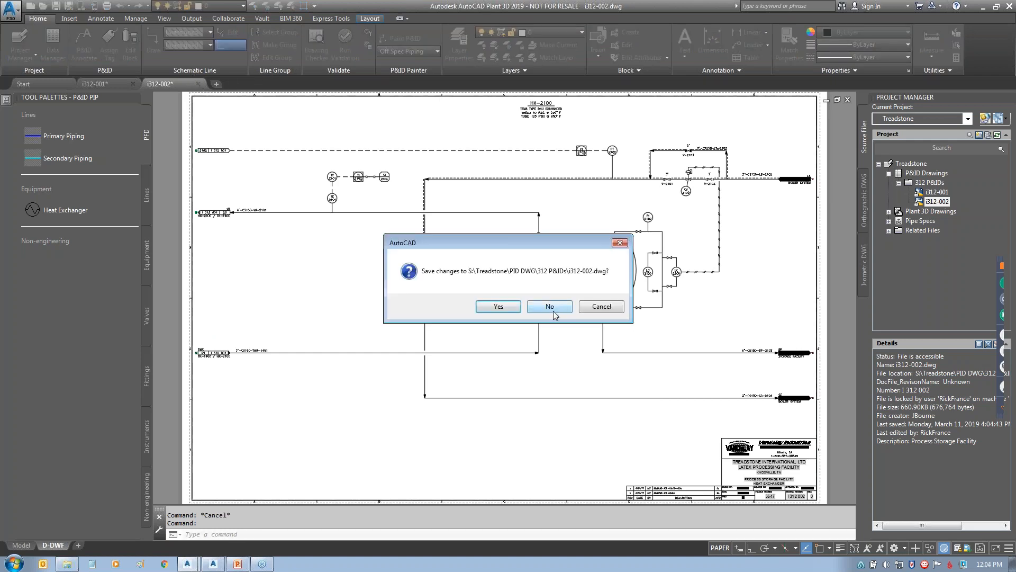
pyautogui.click(550, 307)
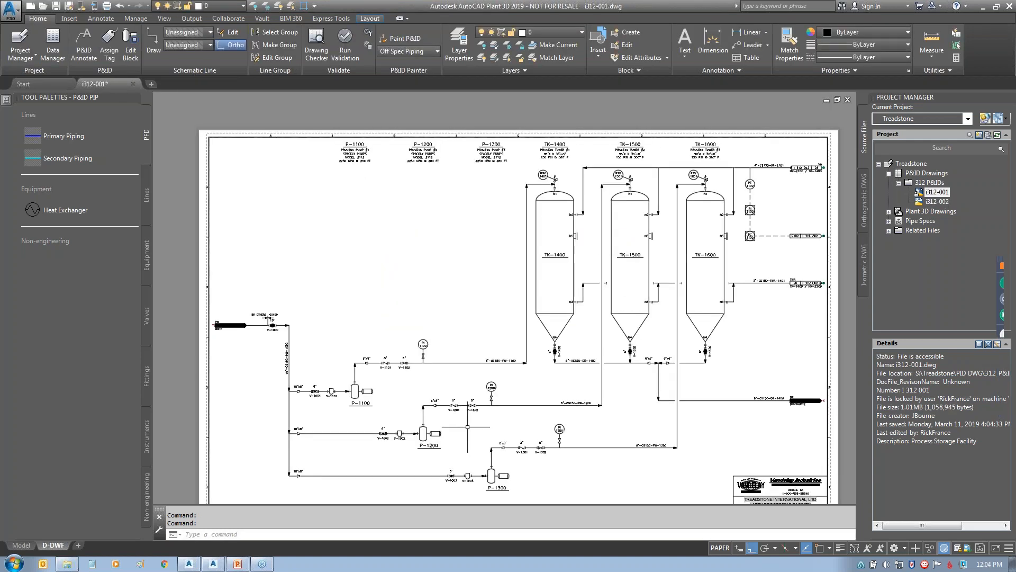
# - In model space of i312-001, copy tank TK-1400 into the empty area above pump P-1100
pyautogui.middleClick(468, 427)
pyautogui.middleClick(468, 426)
pyautogui.click(21, 545)
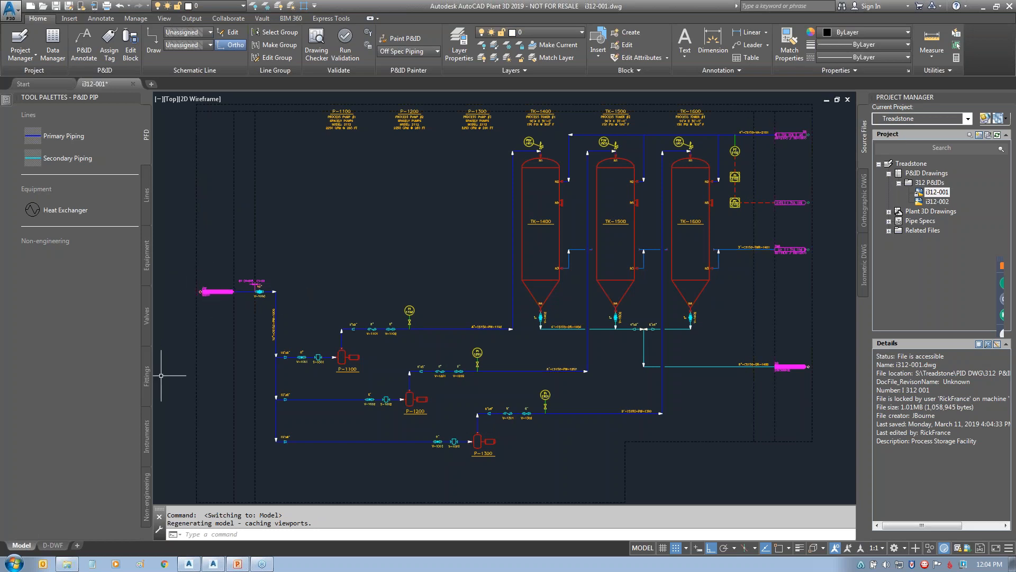
pyautogui.click(536, 280)
pyautogui.rightClick(536, 279)
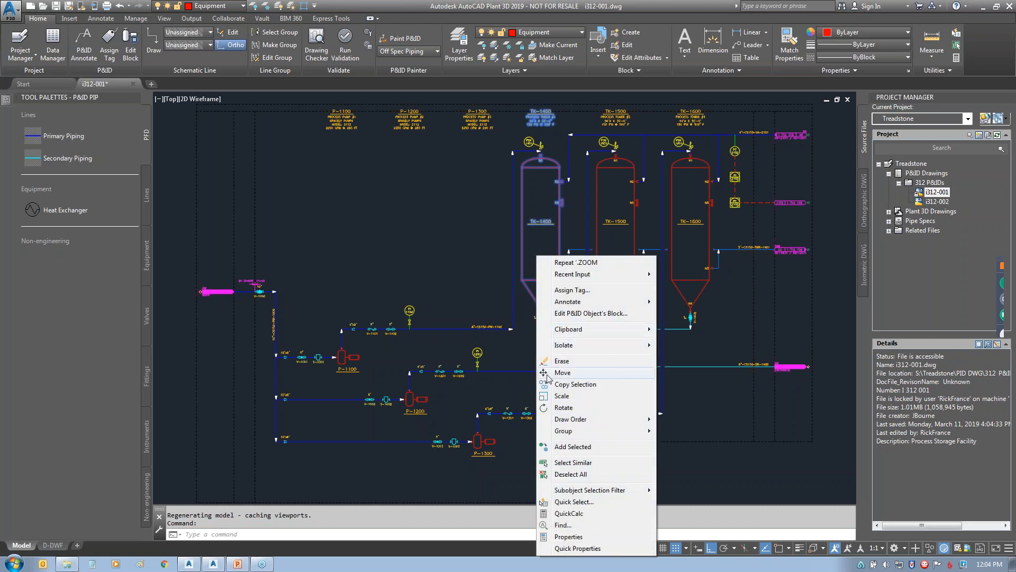
pyautogui.click(571, 385)
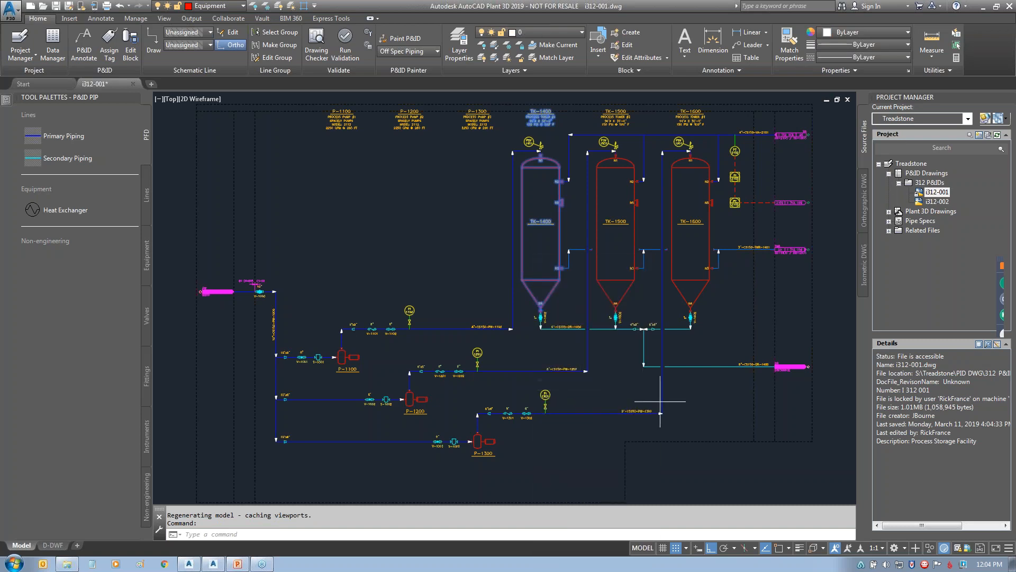
pyautogui.click(691, 423)
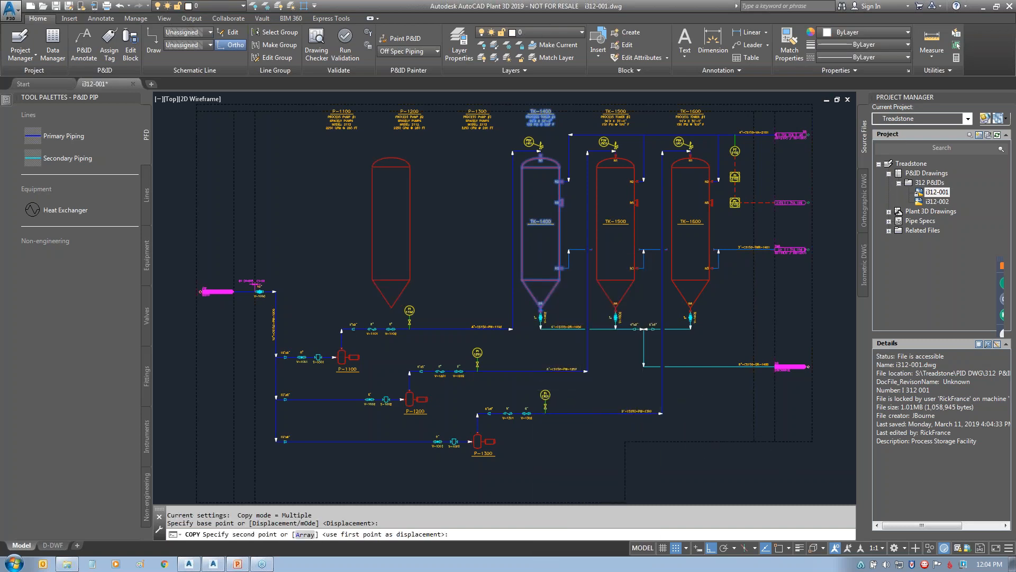
pyautogui.click(439, 267)
pyautogui.press('Escape')
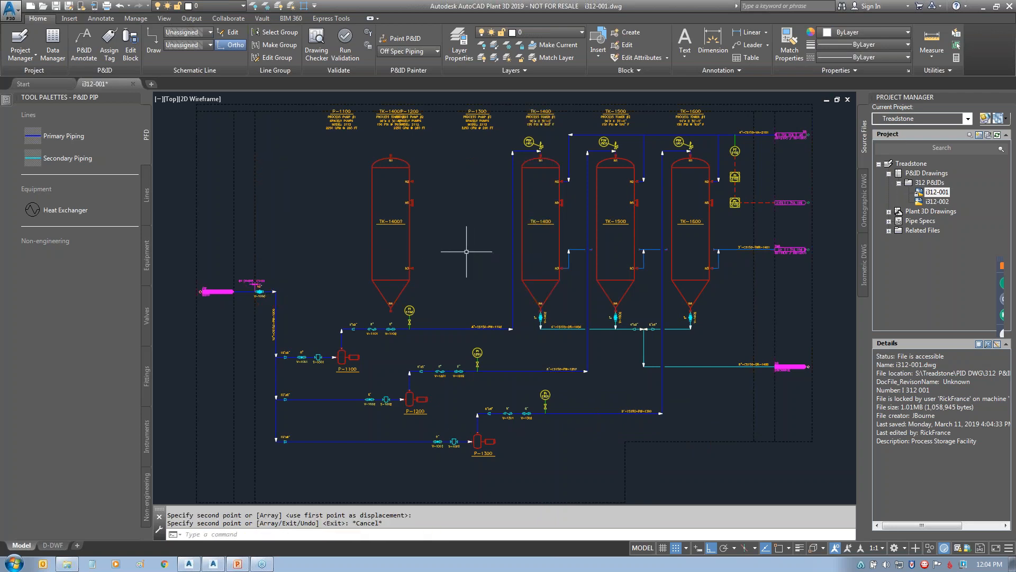
# - Change the copied tank's graphical style to the flat-topped variant of Cone Bottom Tank
pyautogui.click(409, 228)
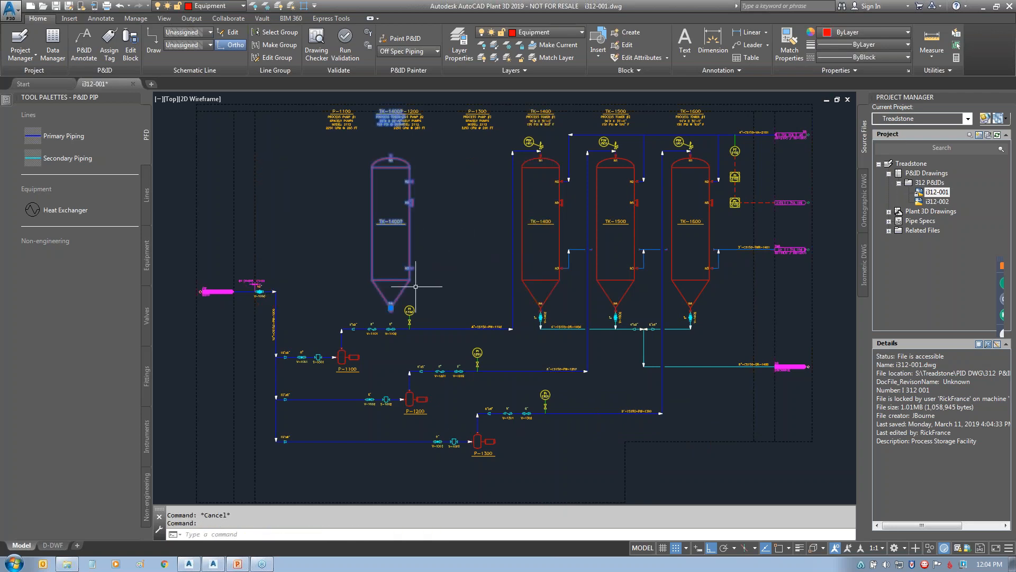
pyautogui.hotkey('ctrl', '1')
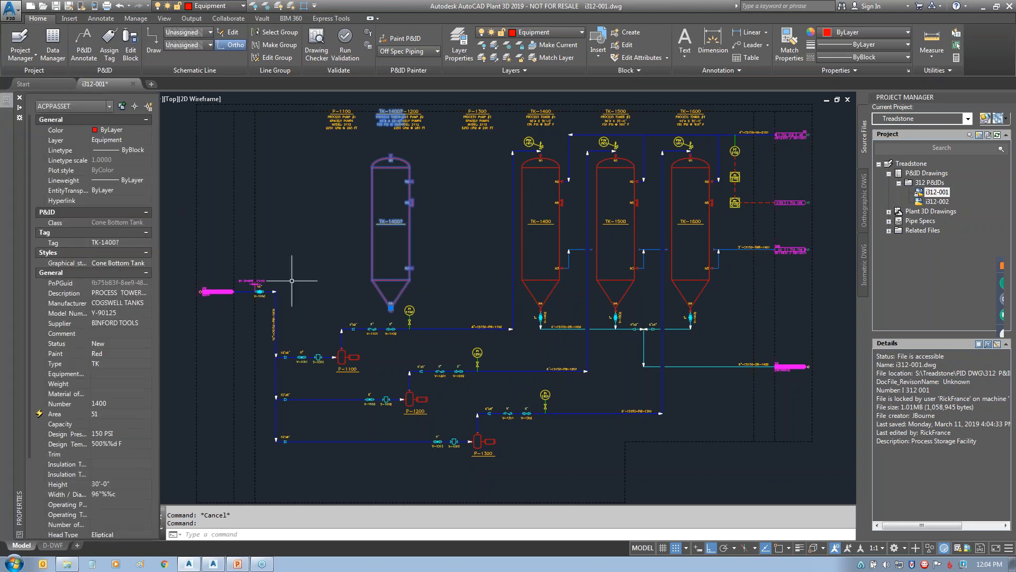
pyautogui.hotkey('ctrl', '1')
pyautogui.scroll(2, 384, 197)
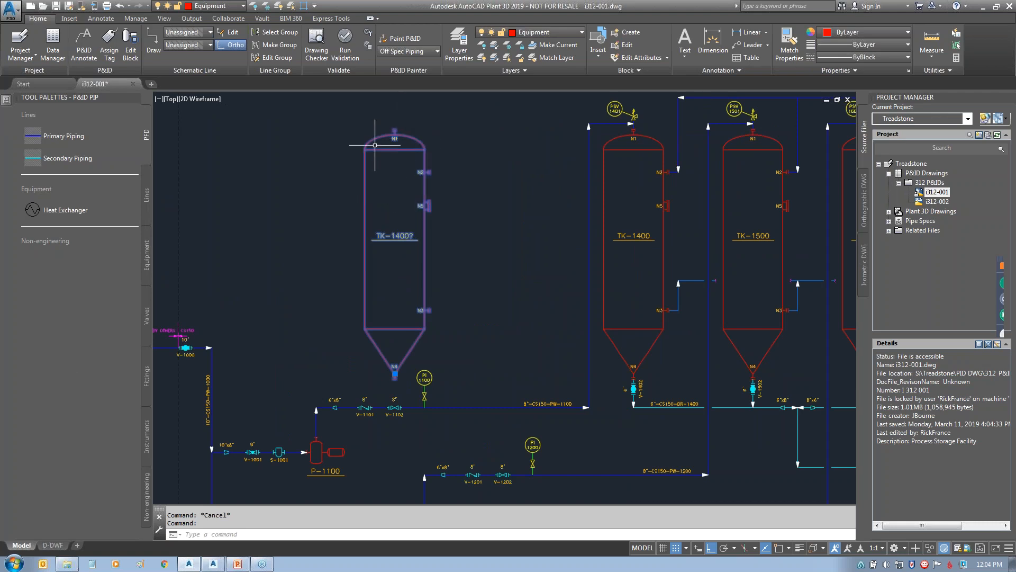
pyautogui.hotkey('ctrl', '1')
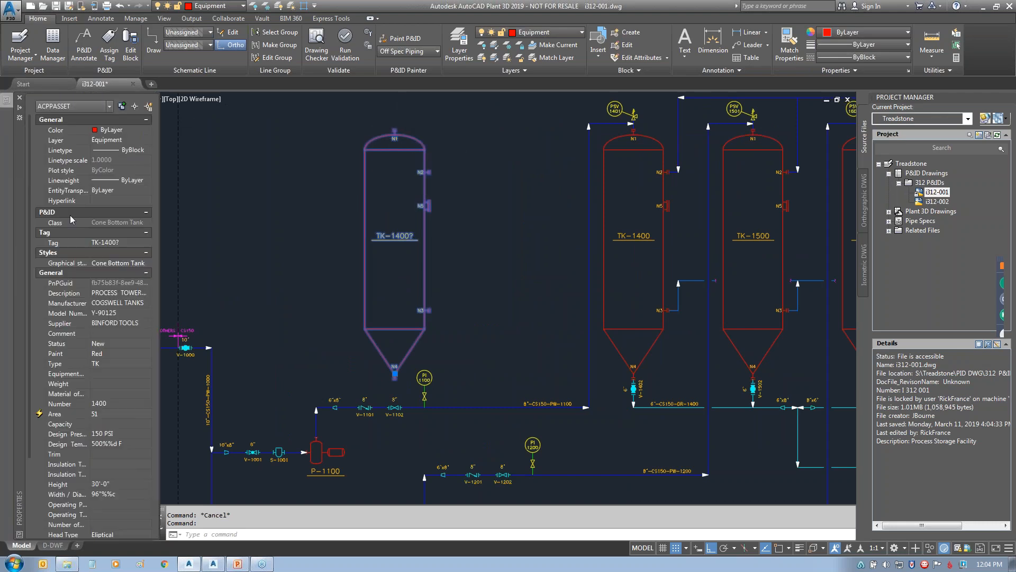
pyautogui.click(135, 267)
pyautogui.click(148, 263)
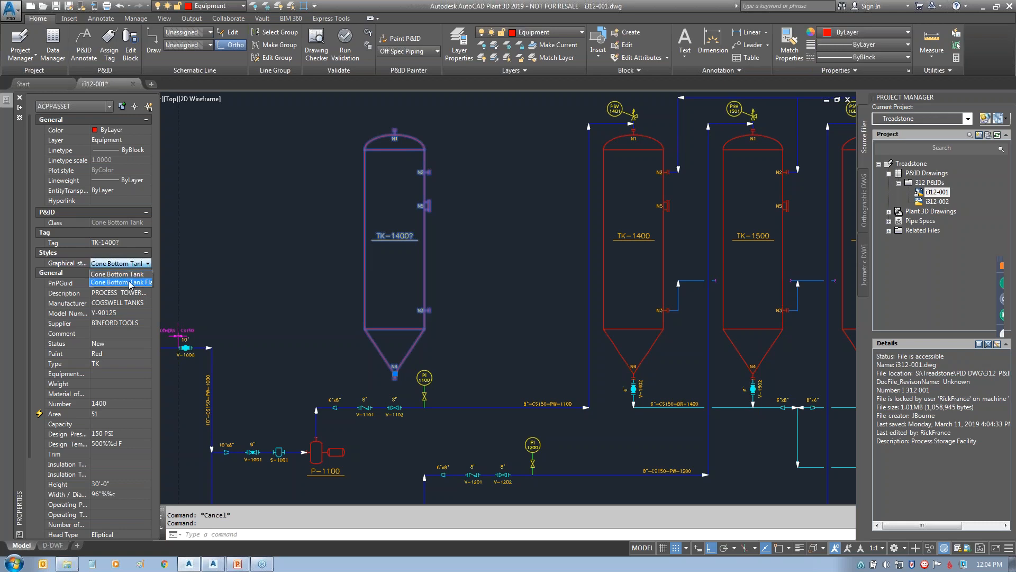
pyautogui.click(130, 284)
pyautogui.hotkey('ctrl', '1')
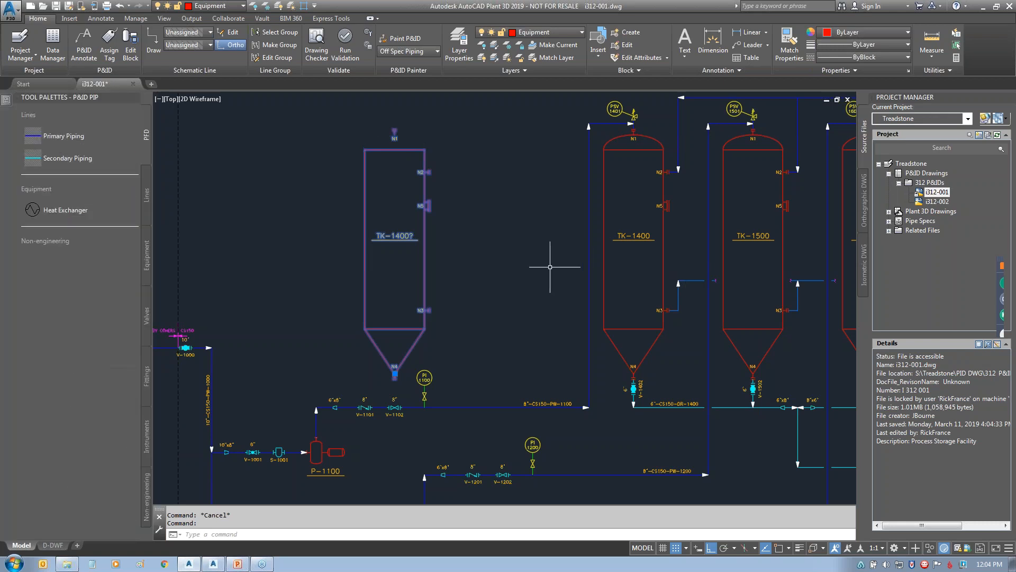
# - Delete nozzle N1 and its label above the copied tank's flat top
pyautogui.press('Escape')
pyautogui.click(417, 115)
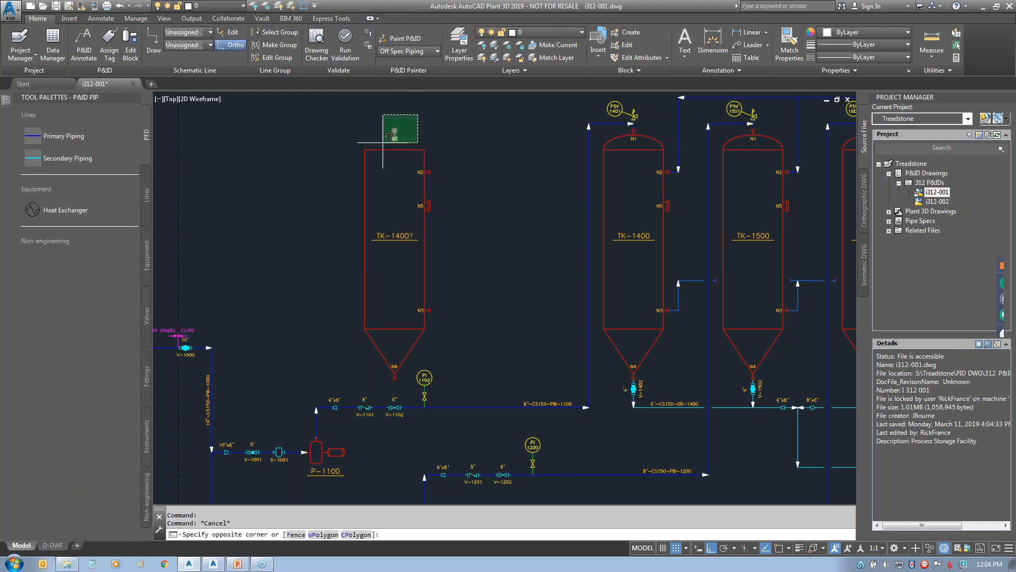
pyautogui.click(383, 142)
pyautogui.press('Delete')
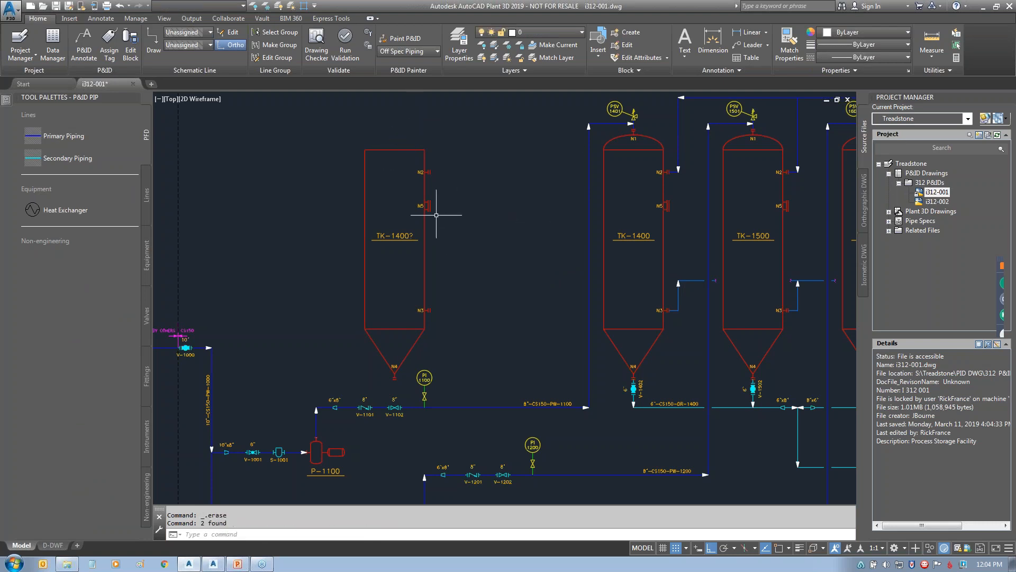
# - Switch the copied tank's graphical style back to the domed Cone Bottom Tank and clear the selection
pyautogui.moveTo(7, 102)
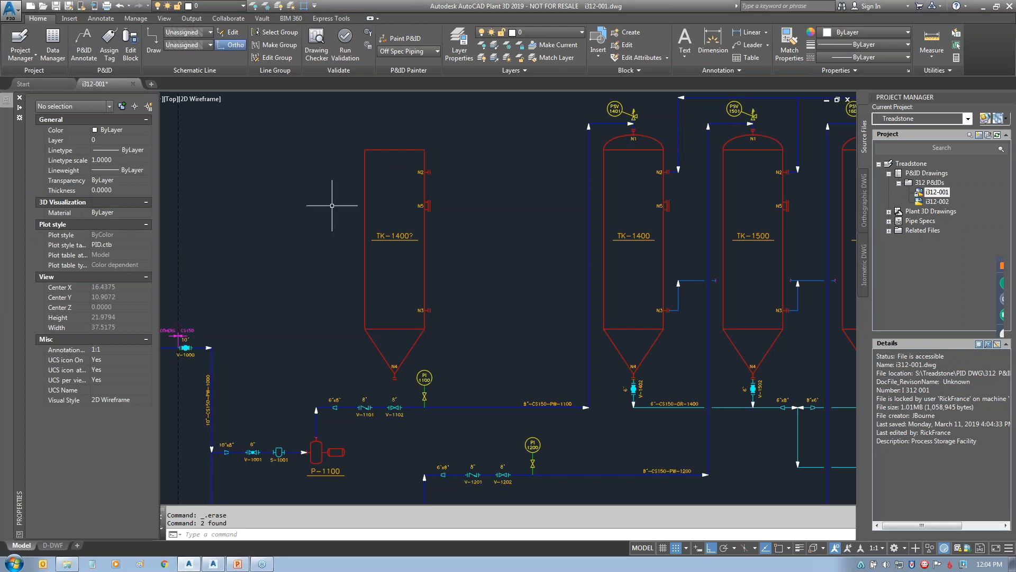
pyautogui.click(373, 187)
pyautogui.click(350, 204)
pyautogui.moveTo(6, 103)
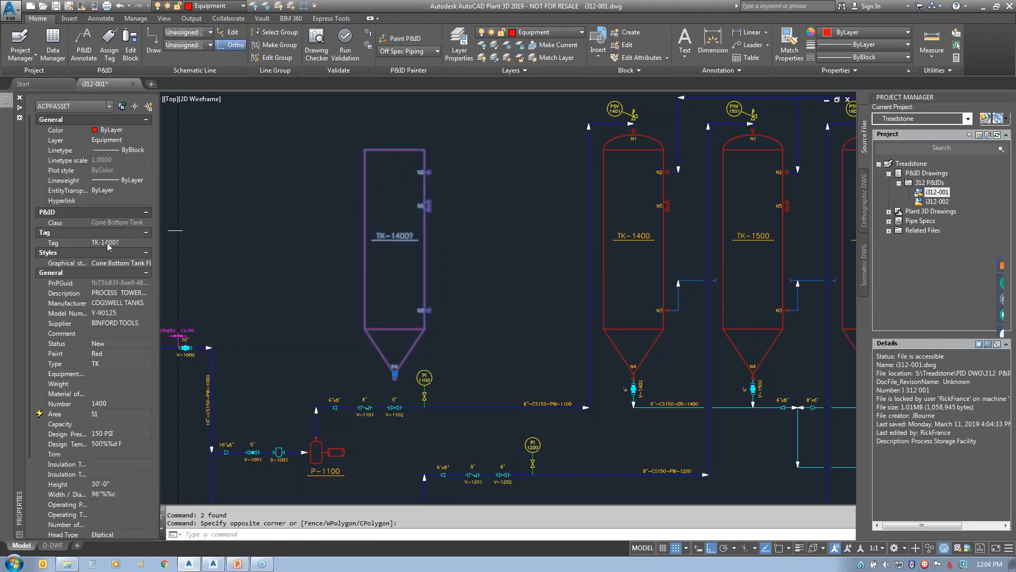
pyautogui.click(129, 263)
pyautogui.click(148, 263)
pyautogui.click(135, 282)
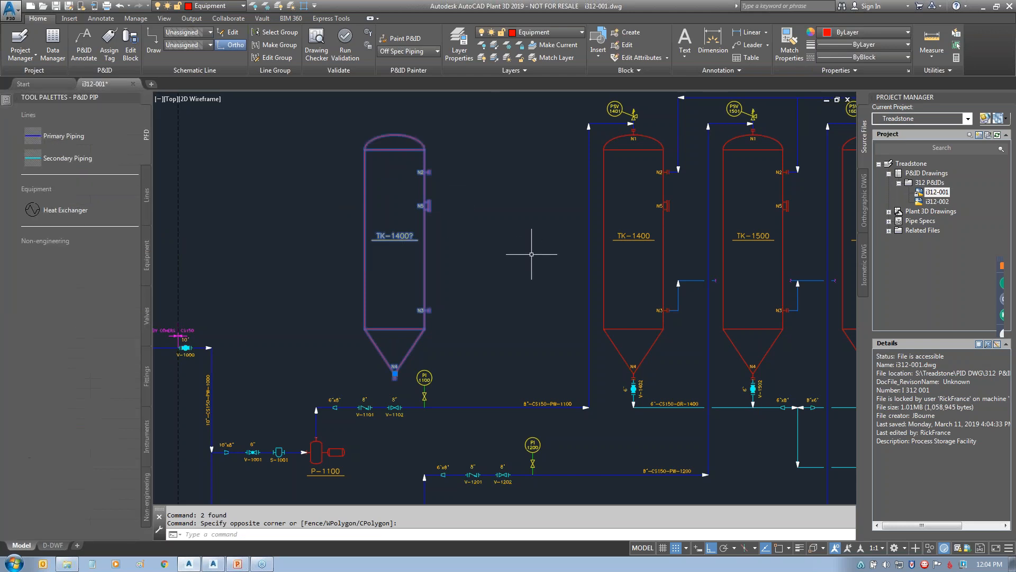
pyautogui.press('Escape')
pyautogui.press('Escape')
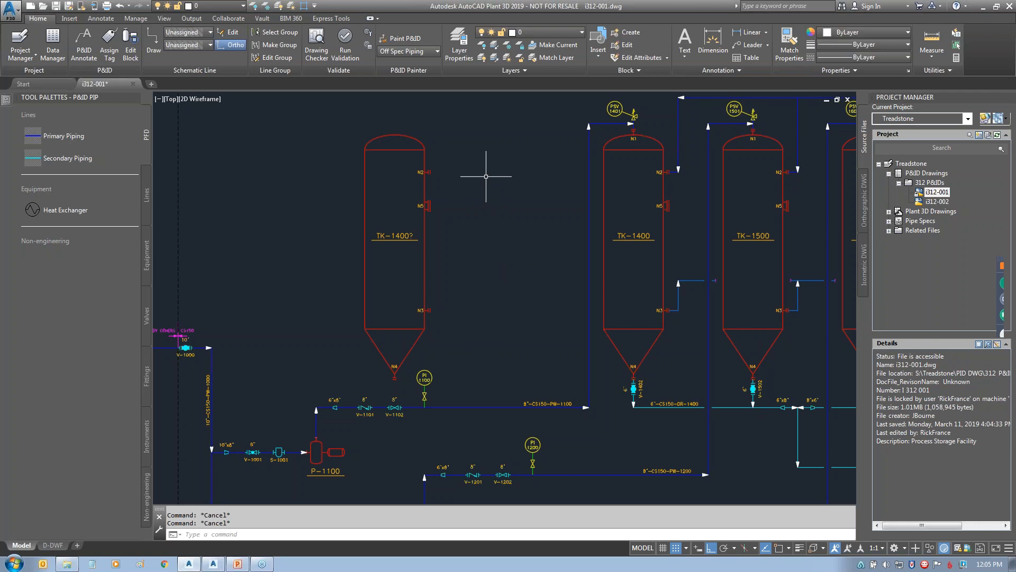
# - Delete the copied tank and close drawing i312-001 without saving changes
pyautogui.click(486, 176)
pyautogui.click(420, 223)
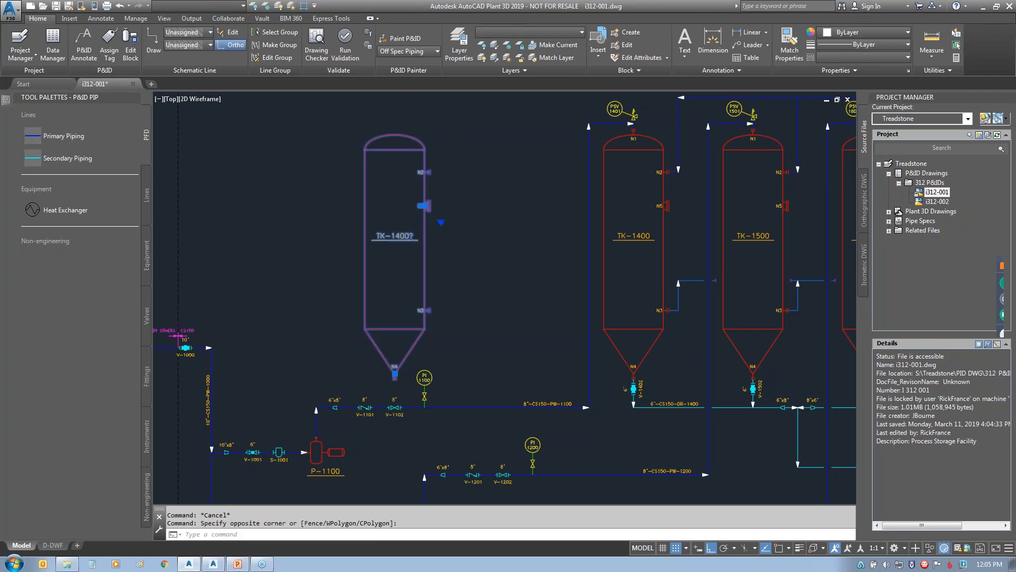
pyautogui.press('Delete')
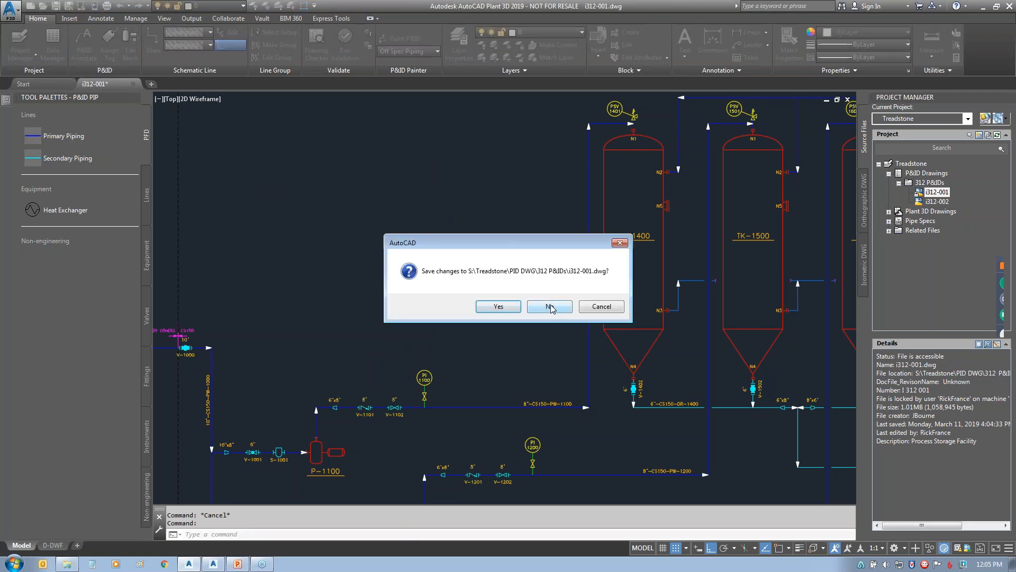
pyautogui.click(550, 306)
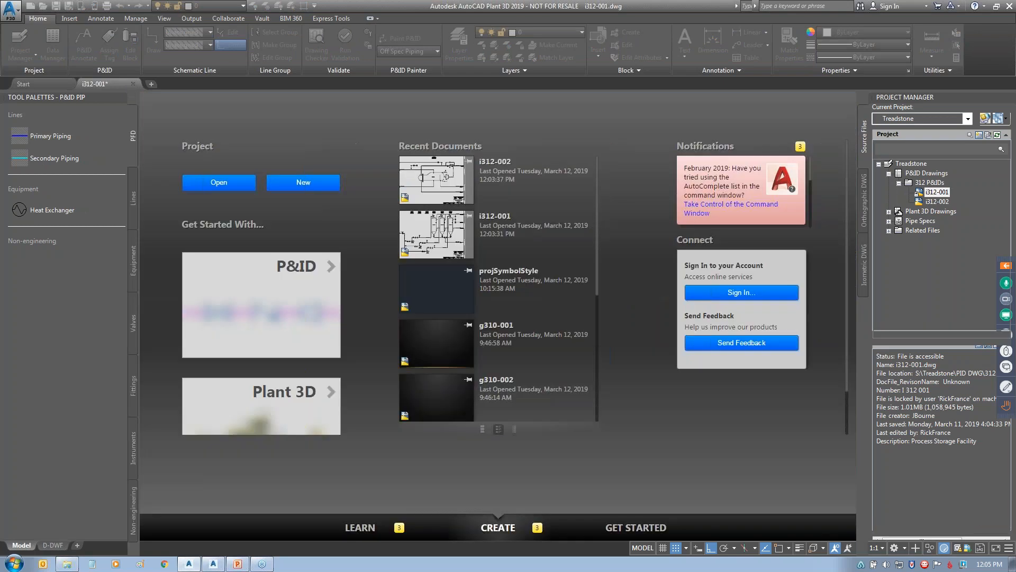
# - Collapse the 312 P&IDs folder and check the details of that folder and the P&ID Drawings node
pyautogui.doubleClick(918, 183)
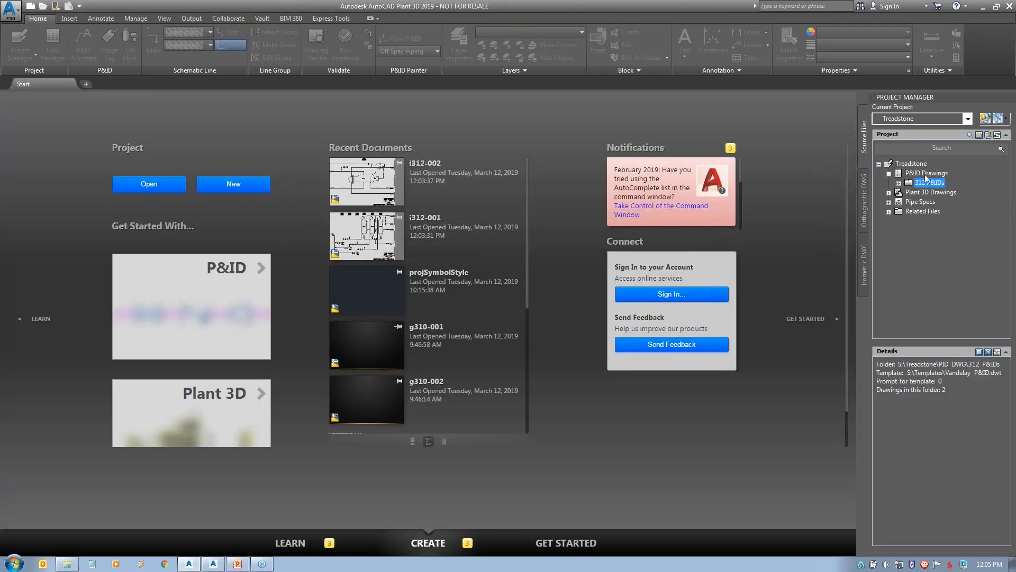
pyautogui.click(925, 175)
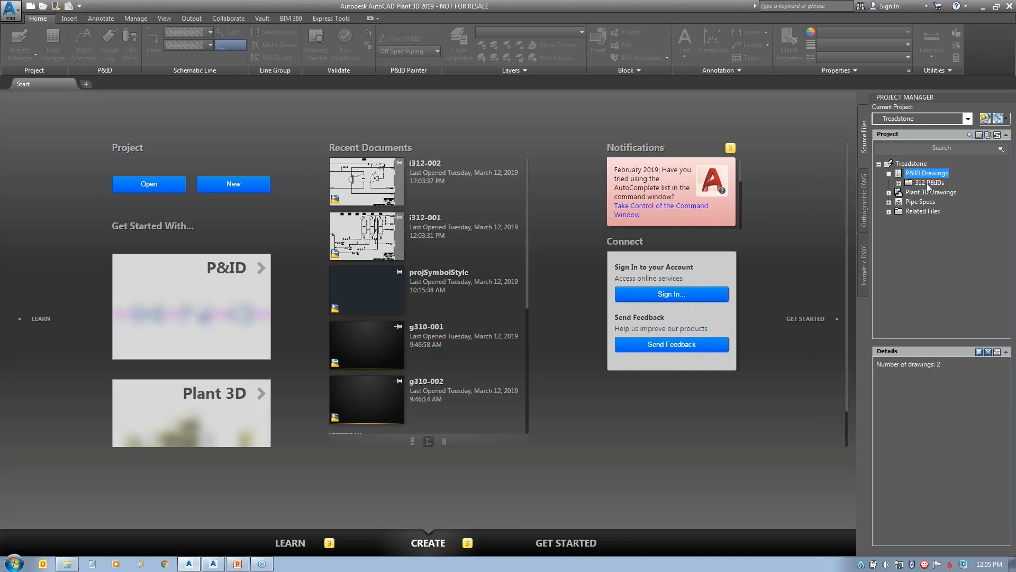
pyautogui.click(926, 185)
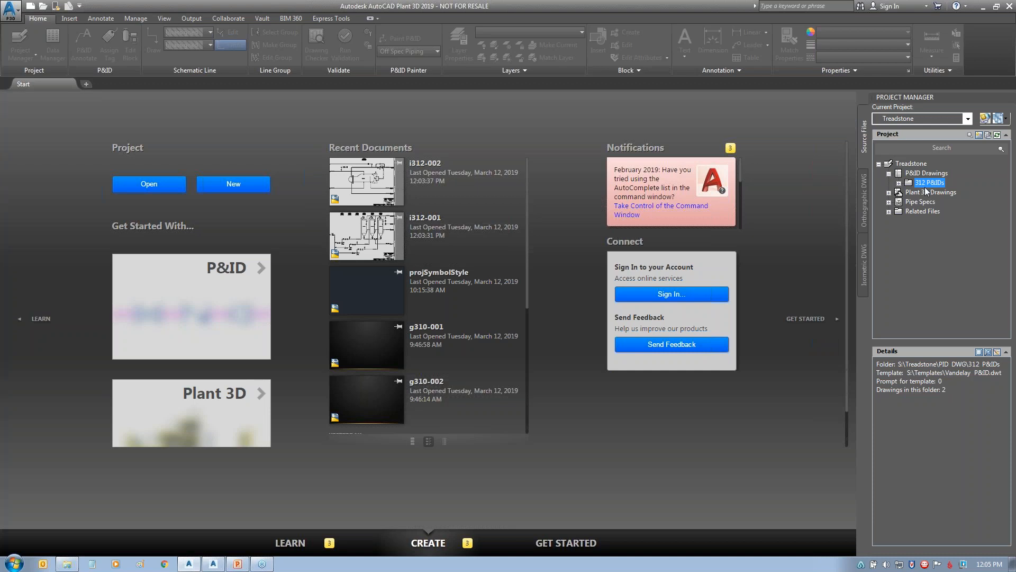
pyautogui.click(927, 175)
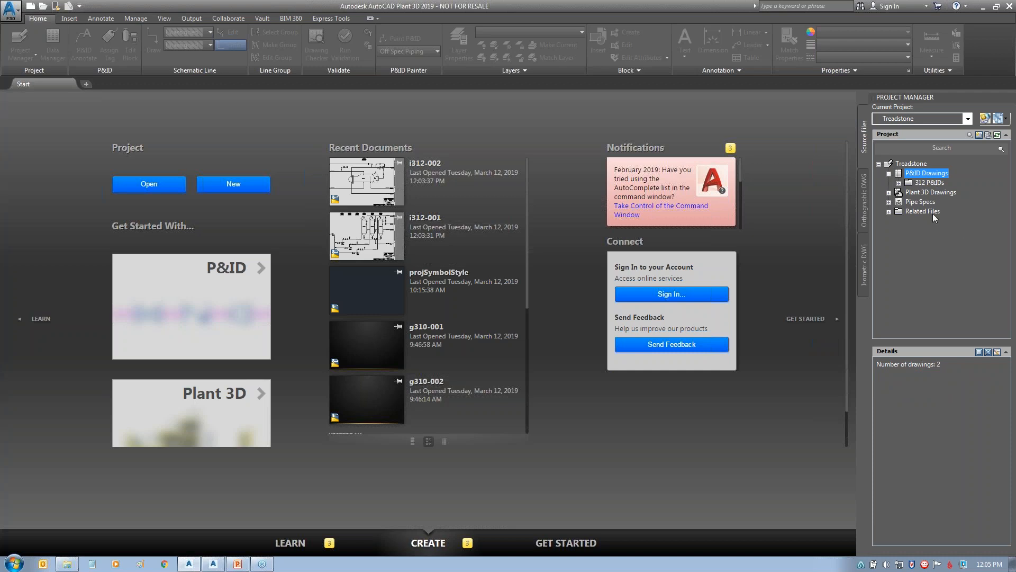
# - Create a project folder named 310 PFDs under P&ID Drawings, with Vandelay PFD.dwt as its drawing creation template
pyautogui.rightClick(927, 178)
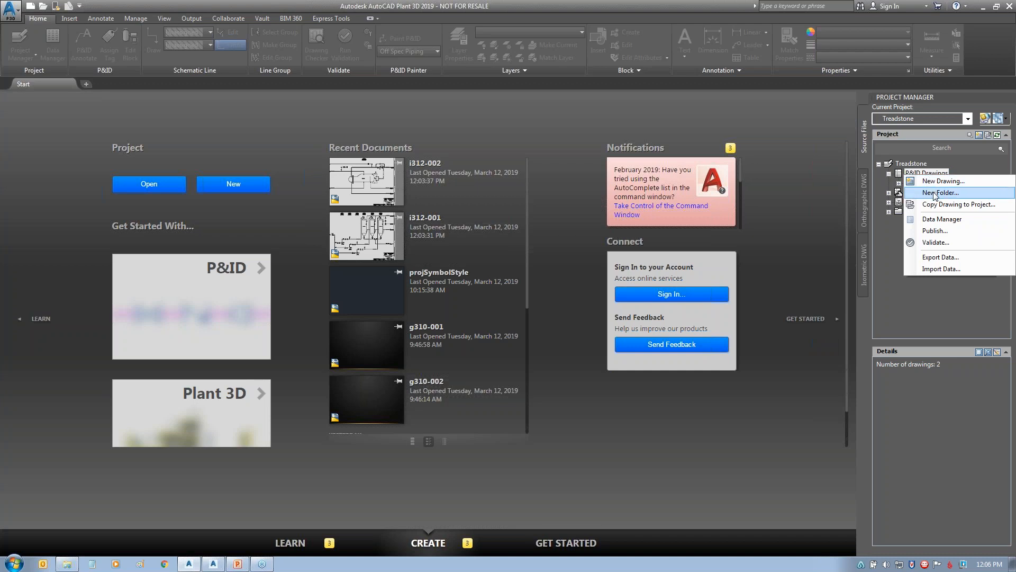
pyautogui.click(934, 192)
pyautogui.write('310 PFDs')
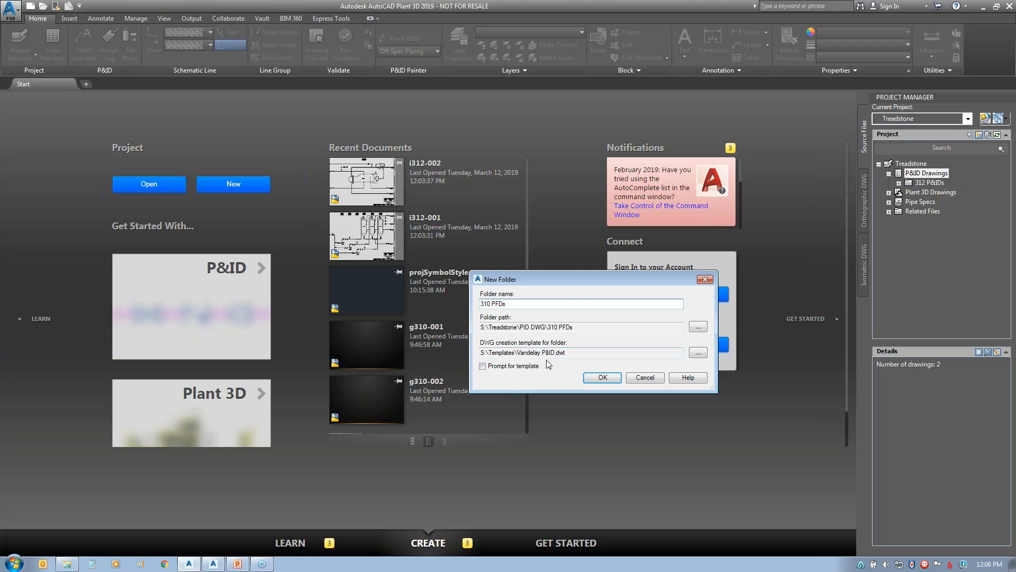
pyautogui.click(698, 353)
pyautogui.click(376, 282)
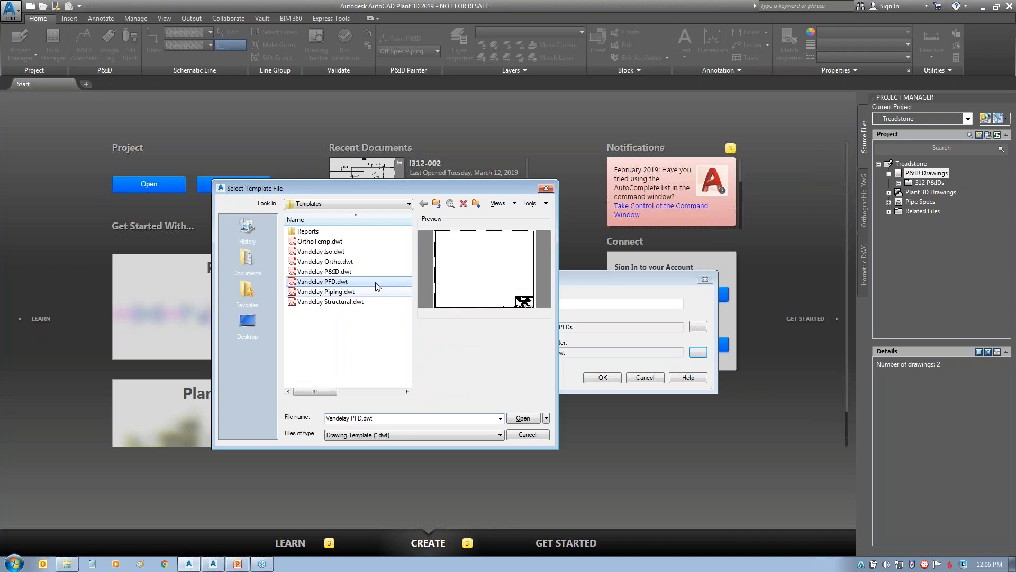
pyautogui.click(523, 418)
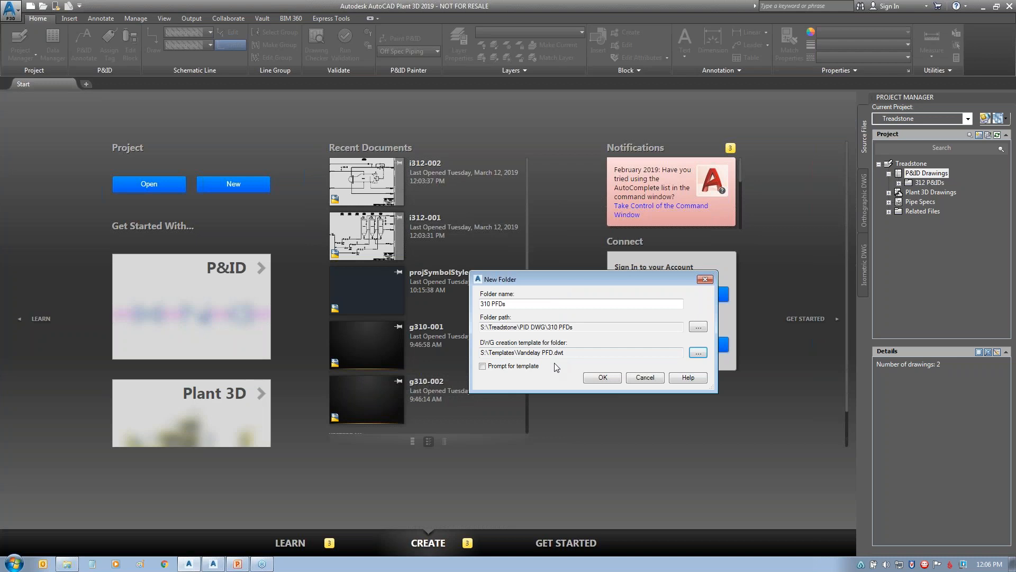
pyautogui.click(600, 376)
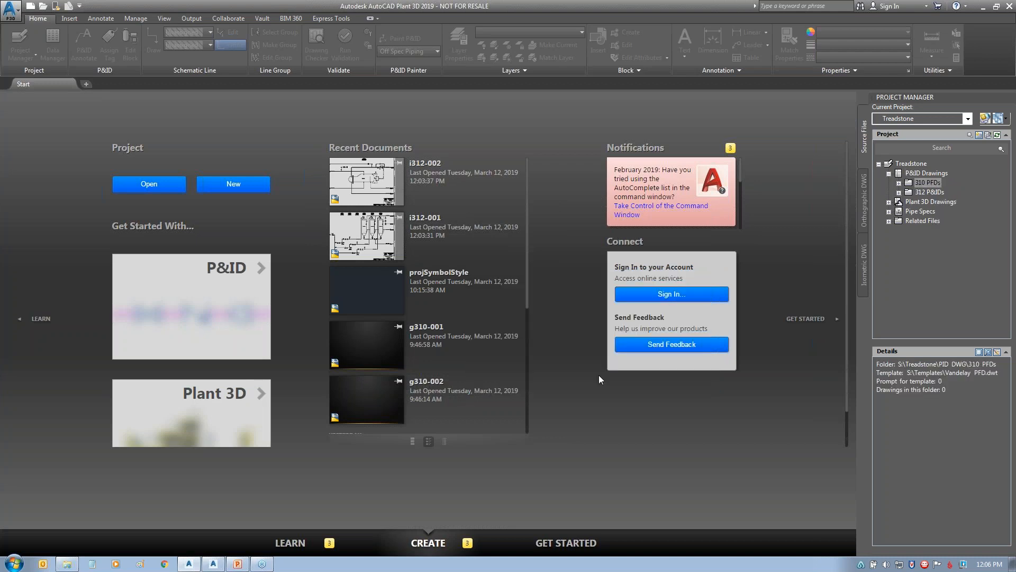
# - Start a new drawing in the 310 PFDs folder with discipline g, code 310 and sequence 001
pyautogui.doubleClick(906, 192)
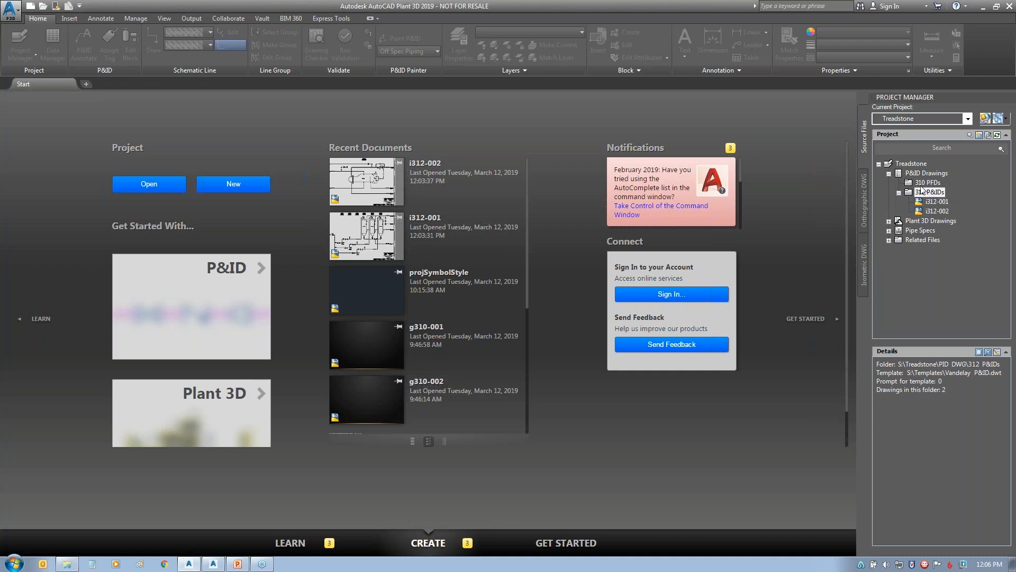
pyautogui.click(899, 192)
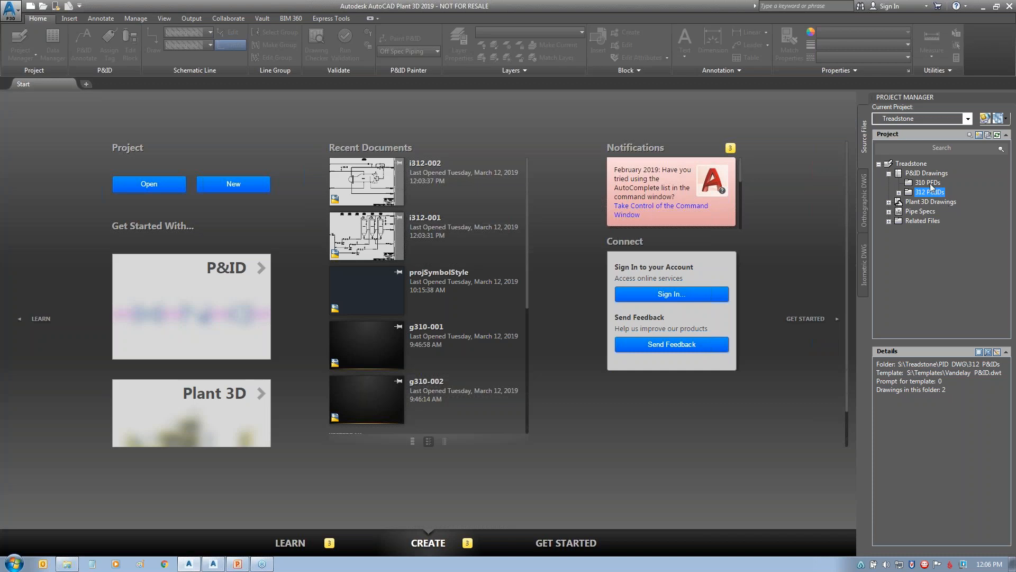
pyautogui.click(931, 184)
pyautogui.rightClick(932, 185)
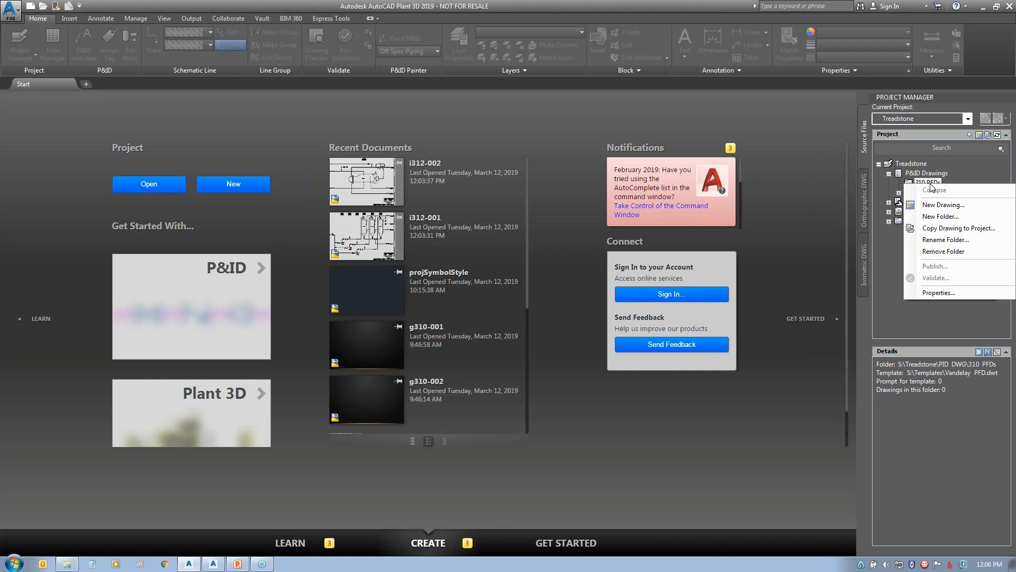
pyautogui.click(948, 205)
pyautogui.moveTo(256, 66); pyautogui.dragTo(581, 167)
pyautogui.click(434, 198)
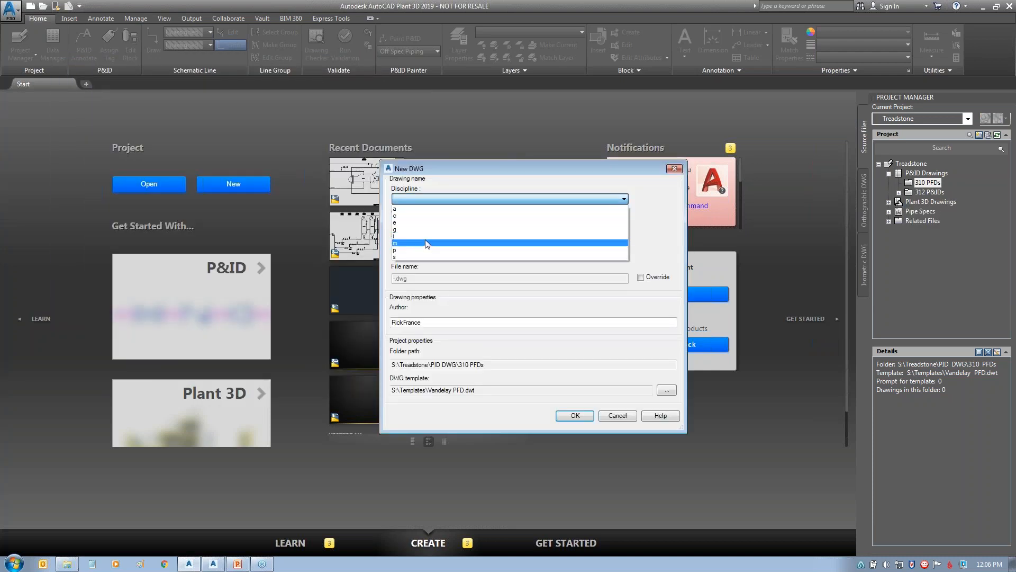
pyautogui.click(426, 229)
pyautogui.click(430, 222)
pyautogui.click(424, 252)
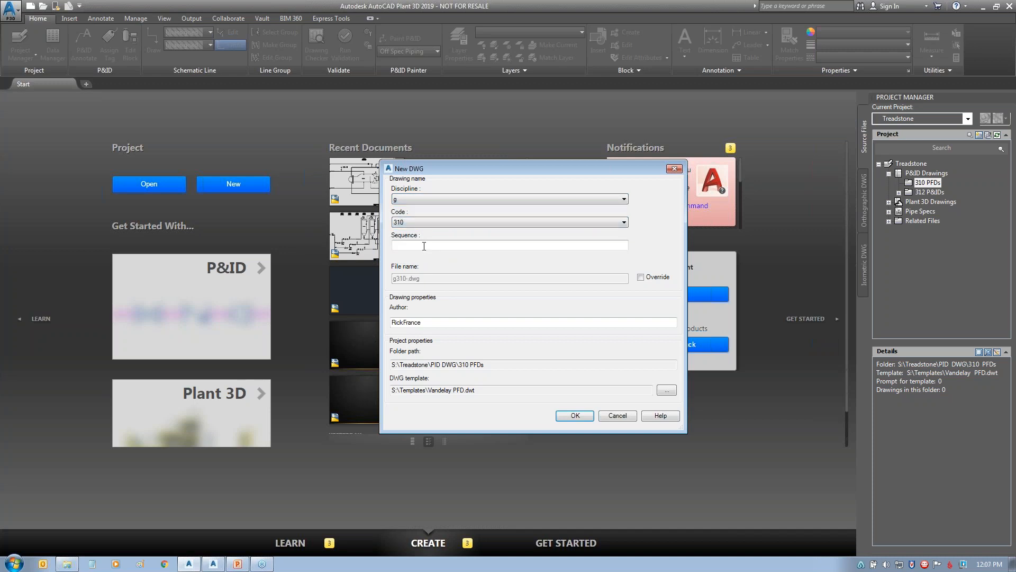
pyautogui.write('001')
# - Replace the author with the author's initials and create drawing g310-001 from the Vandelay PFD template
pyautogui.click(446, 323)
pyautogui.doubleClick(445, 323)
pyautogui.write('REF')
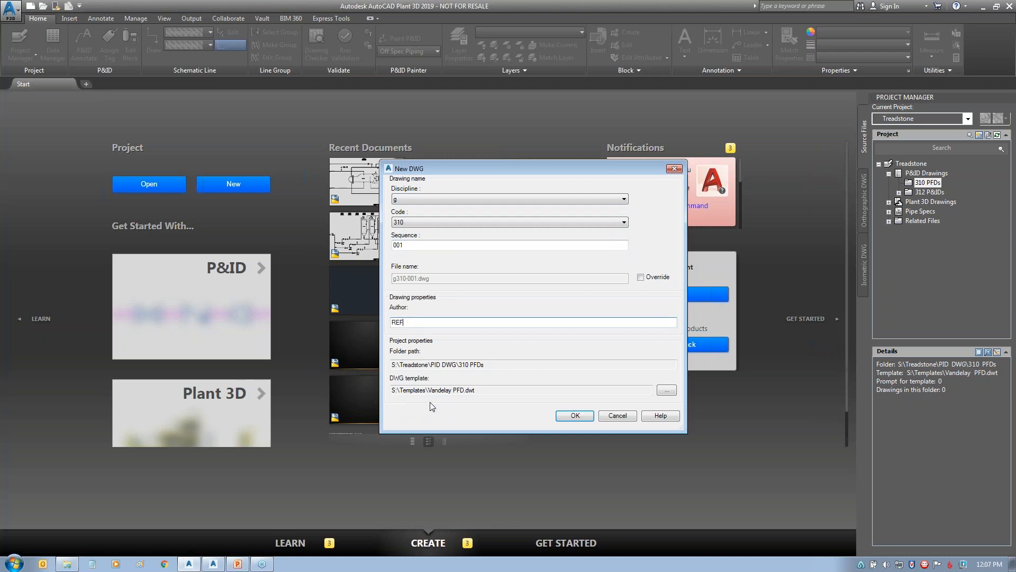
pyautogui.moveTo(423, 406)
pyautogui.mouseDown()
pyautogui.moveTo(464, 363)
pyautogui.moveTo(428, 415)
pyautogui.moveTo(477, 422)
pyautogui.mouseUp()
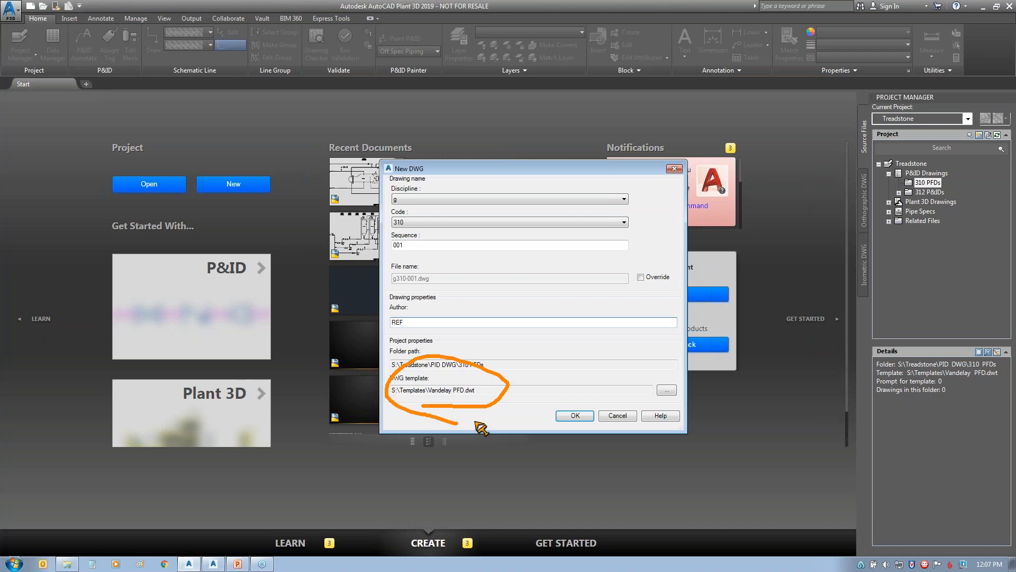
pyautogui.press('Escape')
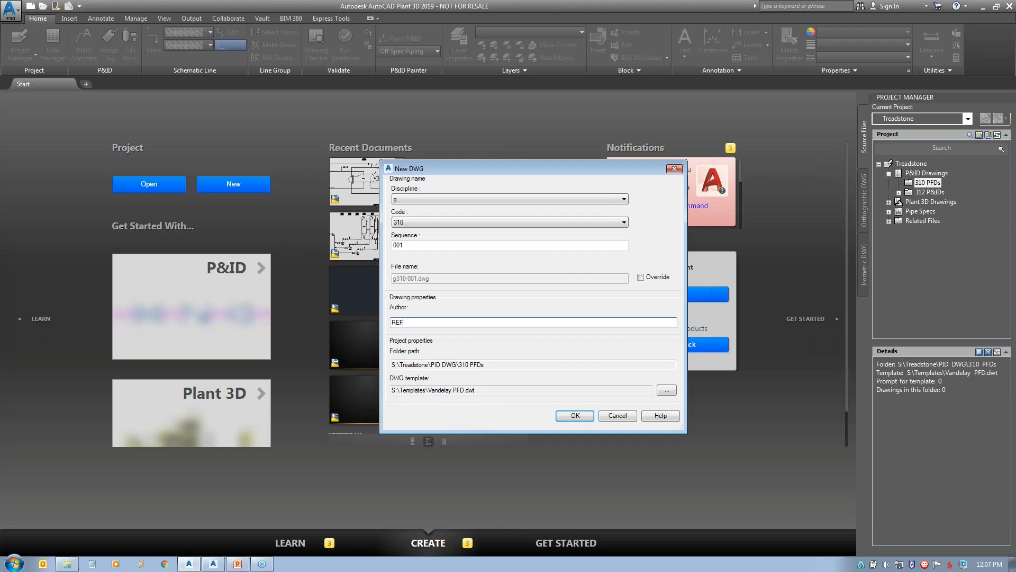
pyautogui.click(575, 416)
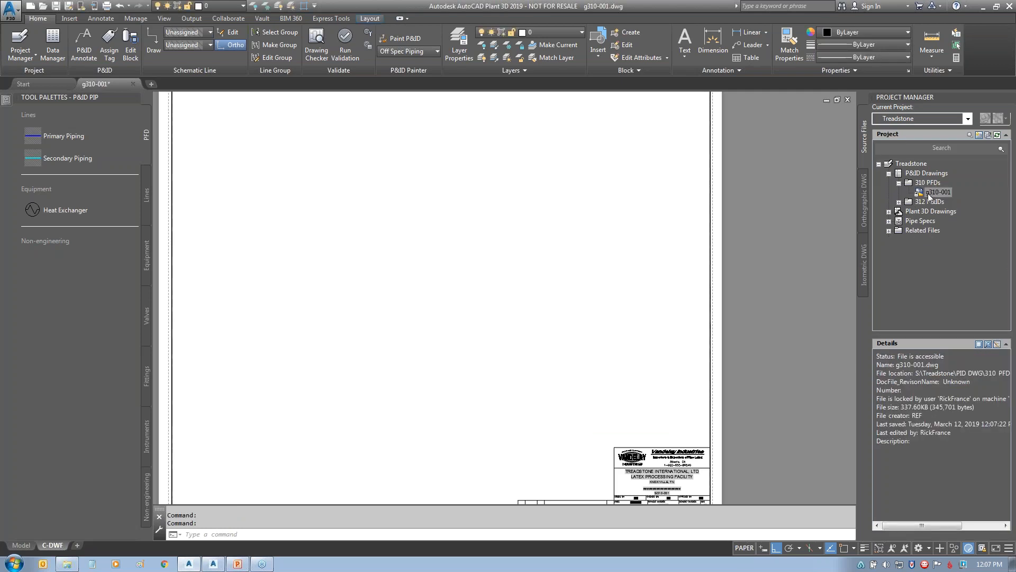
# - In g310-001's drawing properties, enter number G 310 001, title Case 1, drawing area 51 and description Process Flow Diagram
pyautogui.rightClick(928, 194)
pyautogui.click(927, 358)
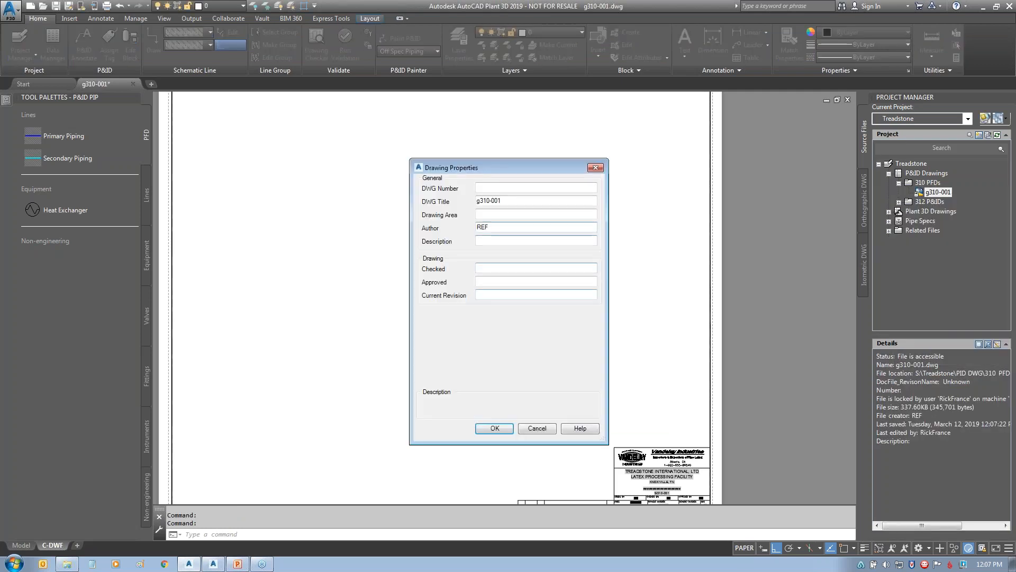
pyautogui.click(504, 189)
pyautogui.write('G 310 001')
pyautogui.press('Tab')
pyautogui.write('Case 1')
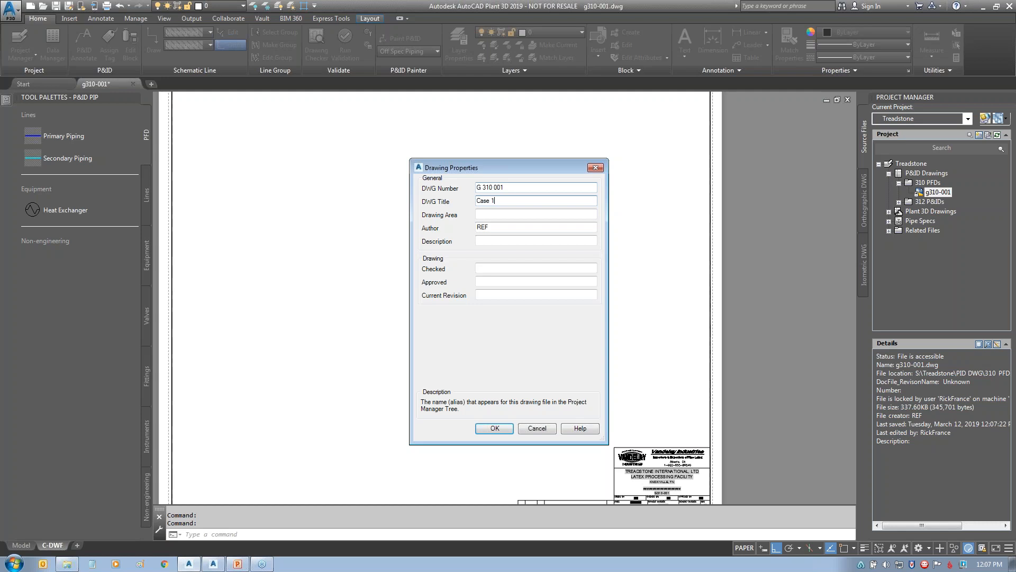
pyautogui.press('Tab')
pyautogui.write('51')
pyautogui.press('Tab')
pyautogui.press('Tab')
pyautogui.write('Process Flow ')
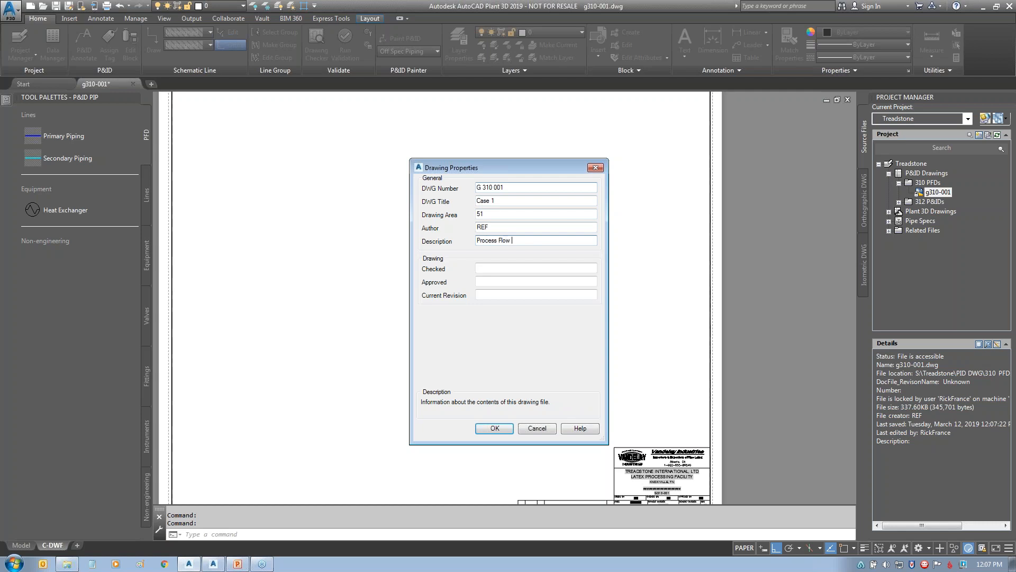
pyautogui.write('Diagram')
# - Enter the checker's and approver's initials, set the current revision to 0 and apply the drawing properties
pyautogui.click(504, 267)
pyautogui.write('JLS')
pyautogui.press('Tab')
pyautogui.write('WNK')
pyautogui.press('Tab')
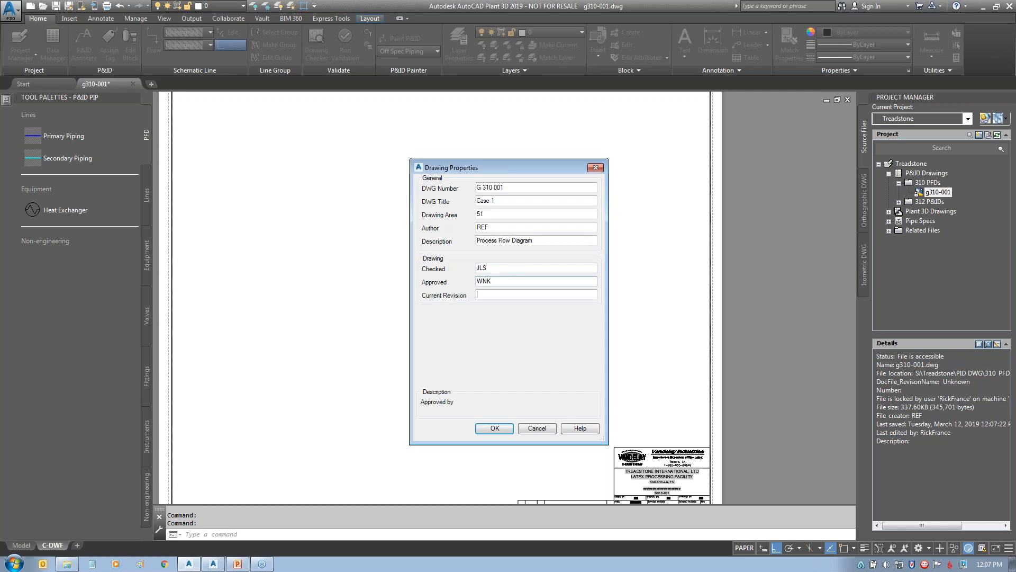
pyautogui.write('0')
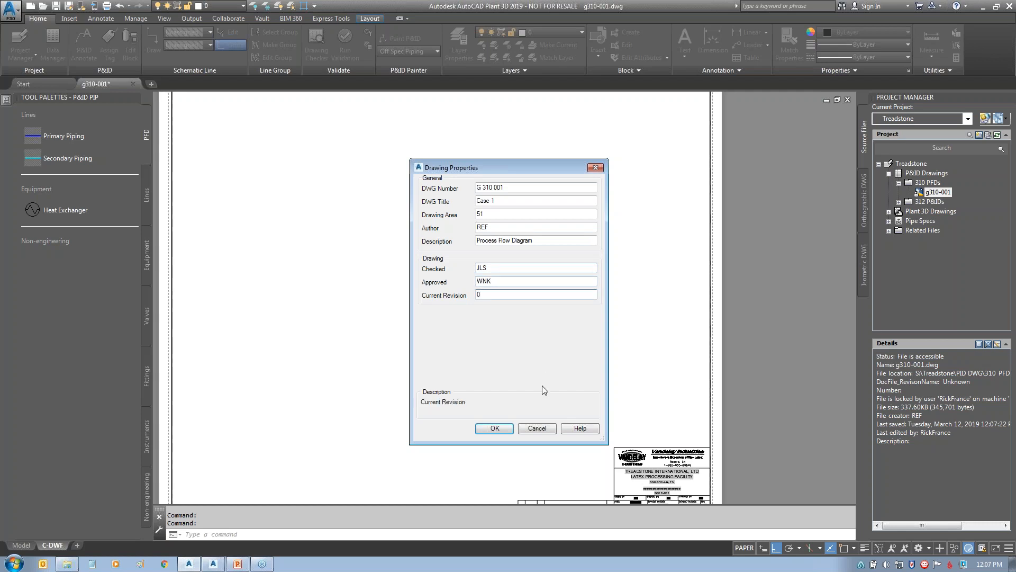
pyautogui.click(494, 428)
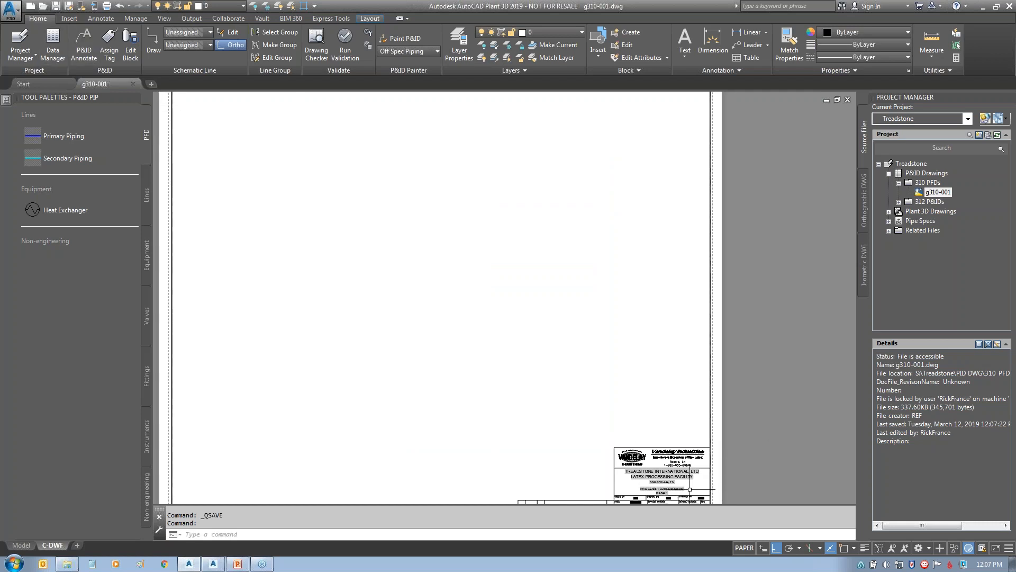
# - Inspect the sheet's title block up close, then fit the whole sheet in view
pyautogui.scroll(4, 690, 490)
pyautogui.moveTo(714, 433); pyautogui.dragTo(776, 295, button='middle')
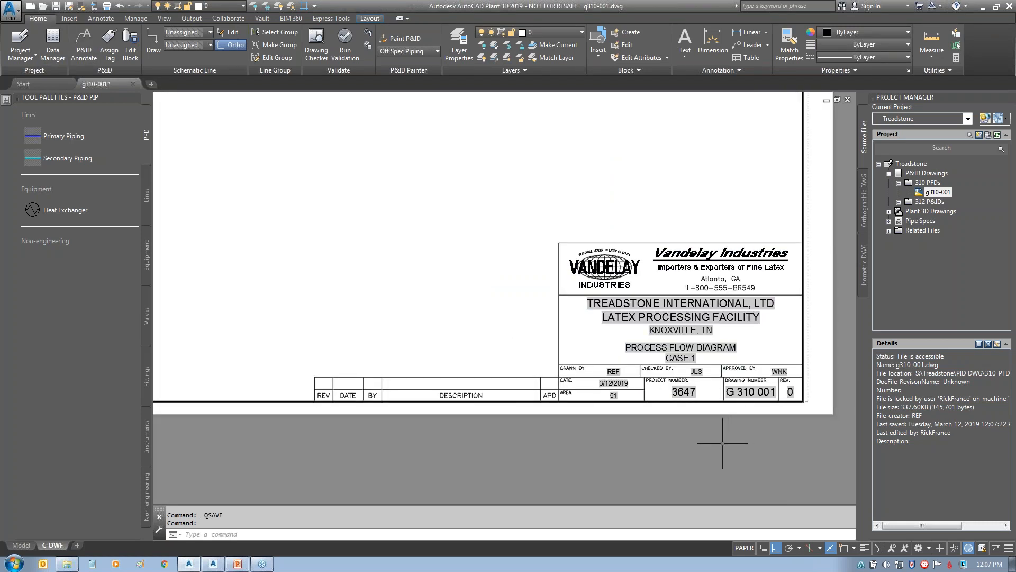
pyautogui.click(303, 6)
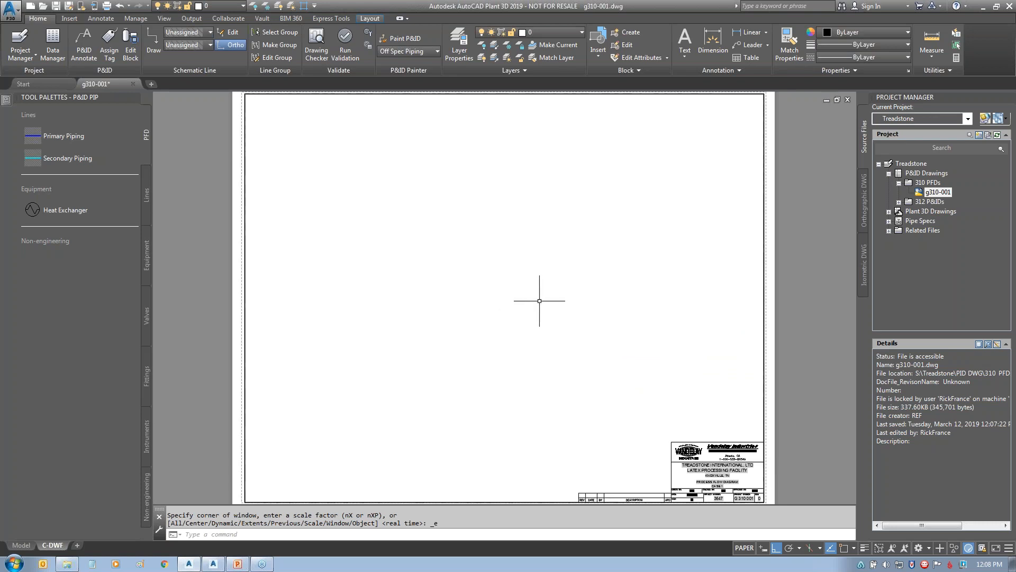
# - Switch g310-001 to model space and check the options available for the PFD tool palette
pyautogui.click(17, 547)
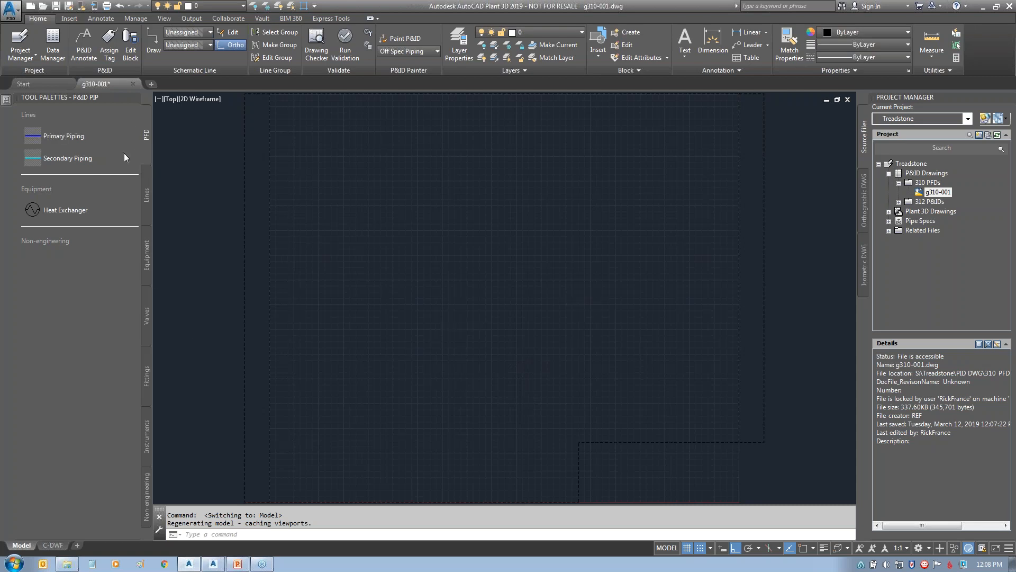
pyautogui.rightClick(112, 295)
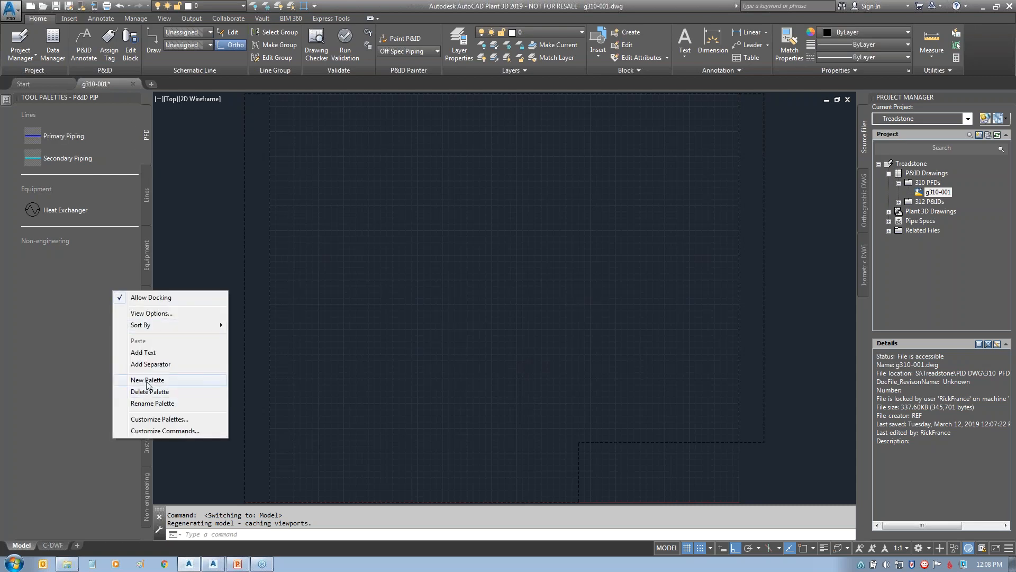
pyautogui.click(41, 358)
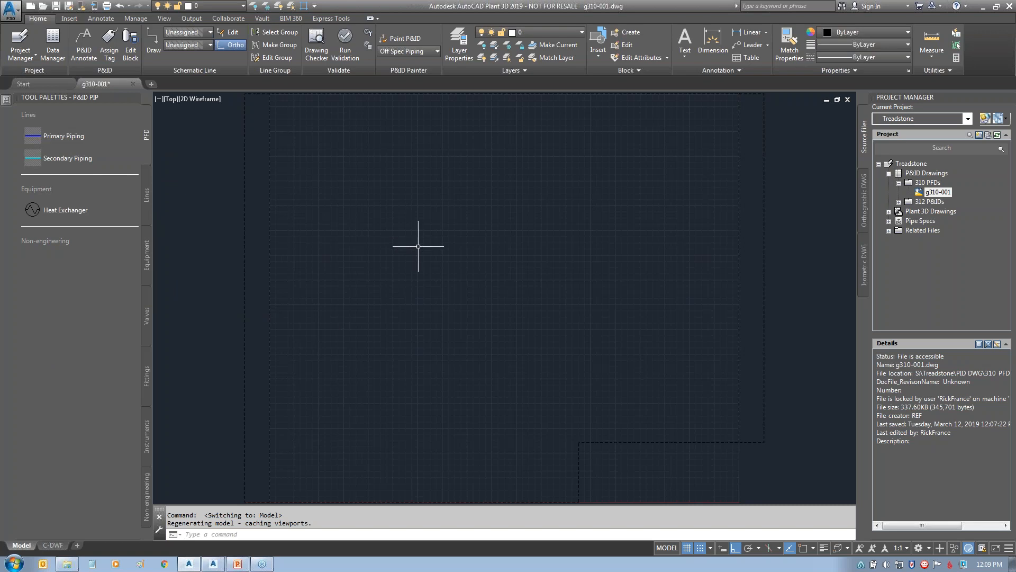
# - Open the Treadstone project setup and display the Pipe Line Segments class under the P&ID engineering line definitions
pyautogui.click(906, 165)
pyautogui.rightClick(906, 168)
pyautogui.click(945, 285)
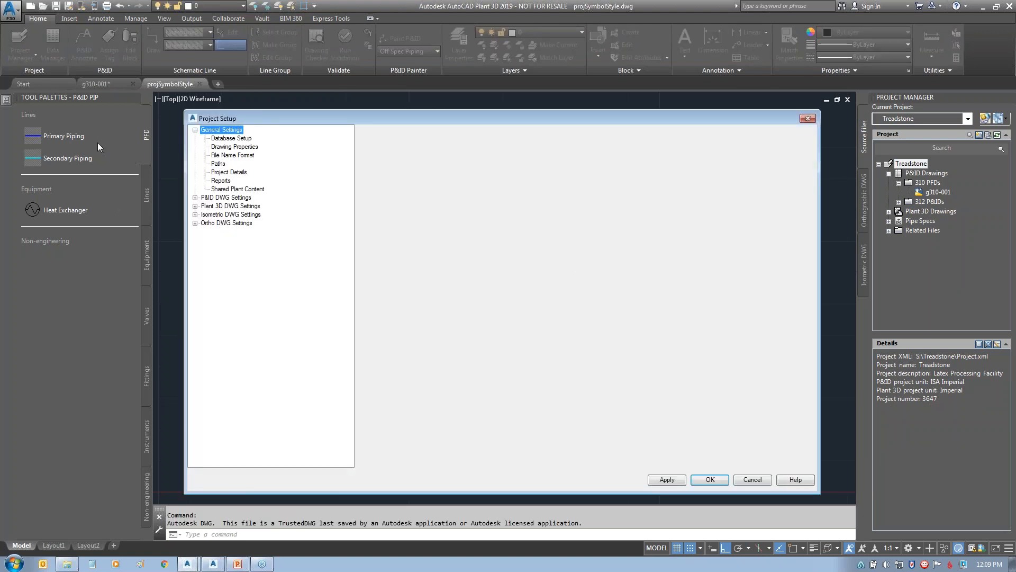
pyautogui.click(194, 197)
pyautogui.click(205, 240)
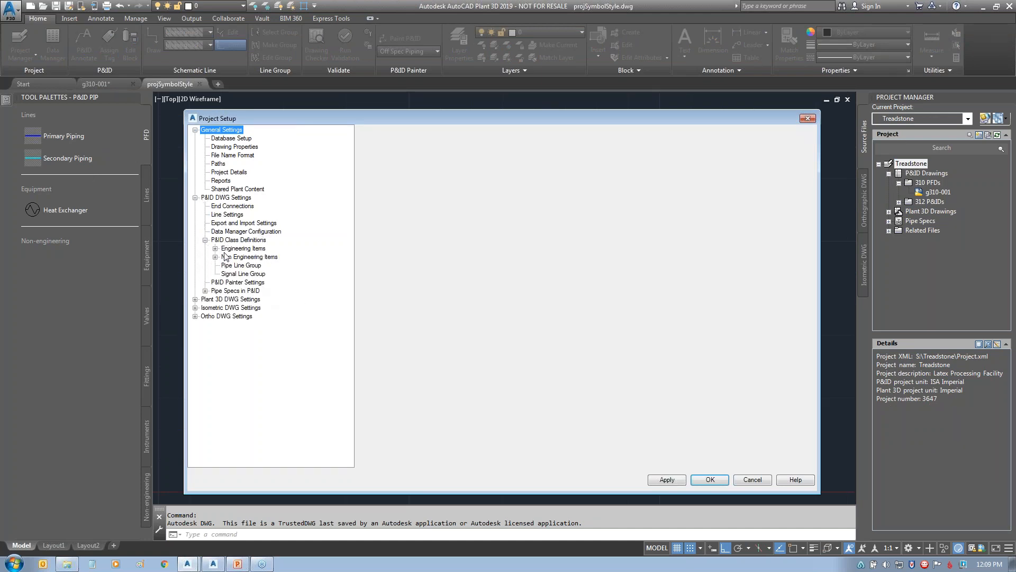
pyautogui.click(215, 248)
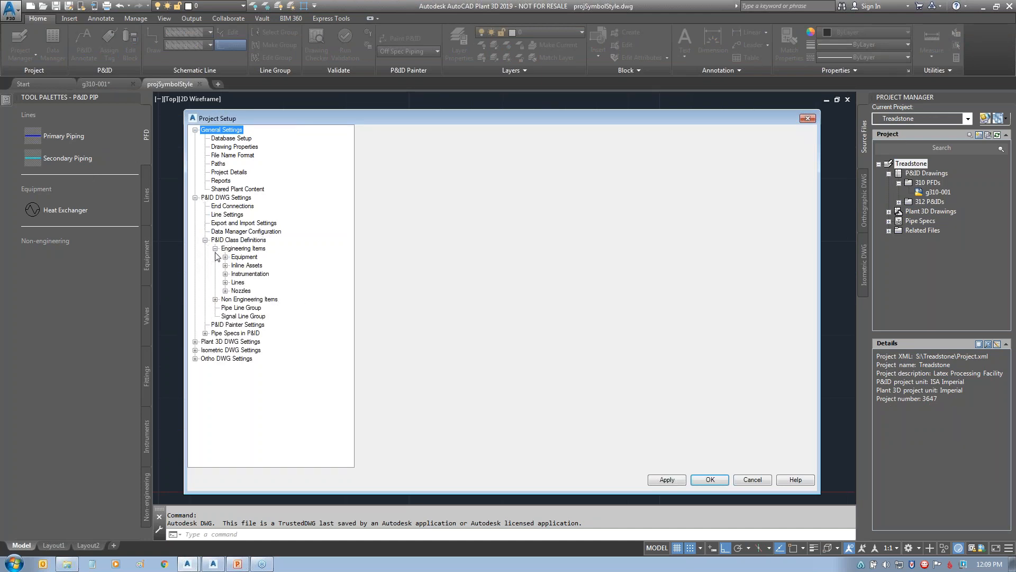
pyautogui.click(225, 283)
pyautogui.click(243, 291)
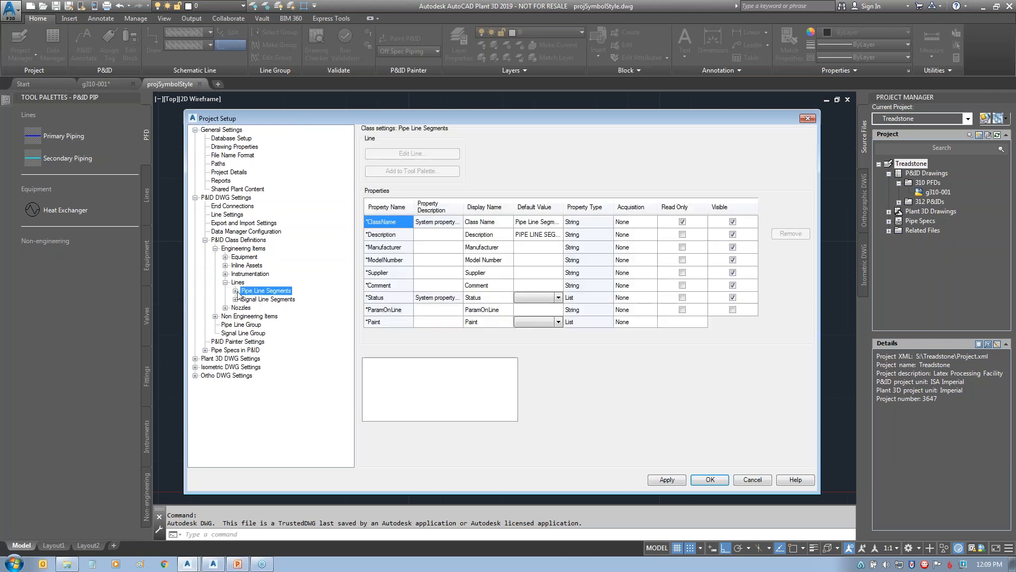
# - Examine the PFD Primary Piping and PFD Secondary Piping class settings, then return to their parent Pipe Line Segments class
pyautogui.click(235, 291)
pyautogui.click(274, 308)
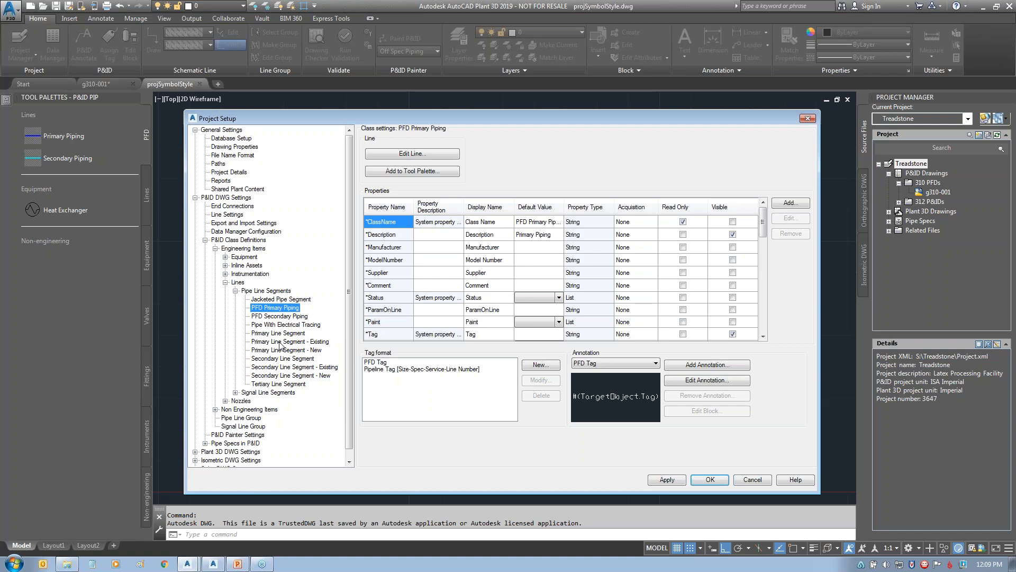
pyautogui.click(278, 316)
pyautogui.click(275, 309)
pyautogui.click(269, 292)
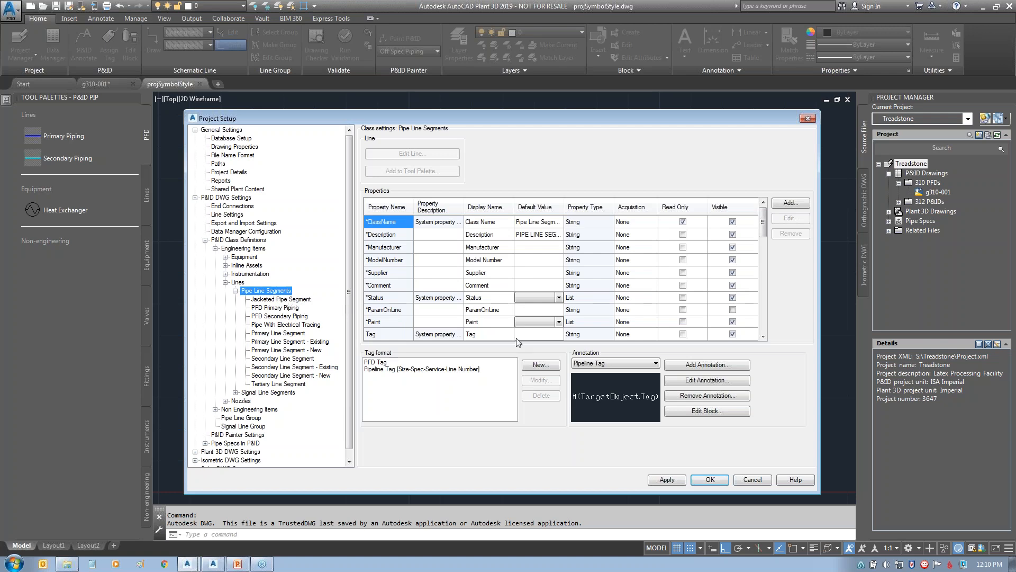
# - Locate the StreamNumber property of Pipe Line Segments, check the Pipe Line Group class settings, and return to Pipe Line Segments
pyautogui.moveTo(763, 233); pyautogui.dragTo(754, 319)
pyautogui.click(388, 237)
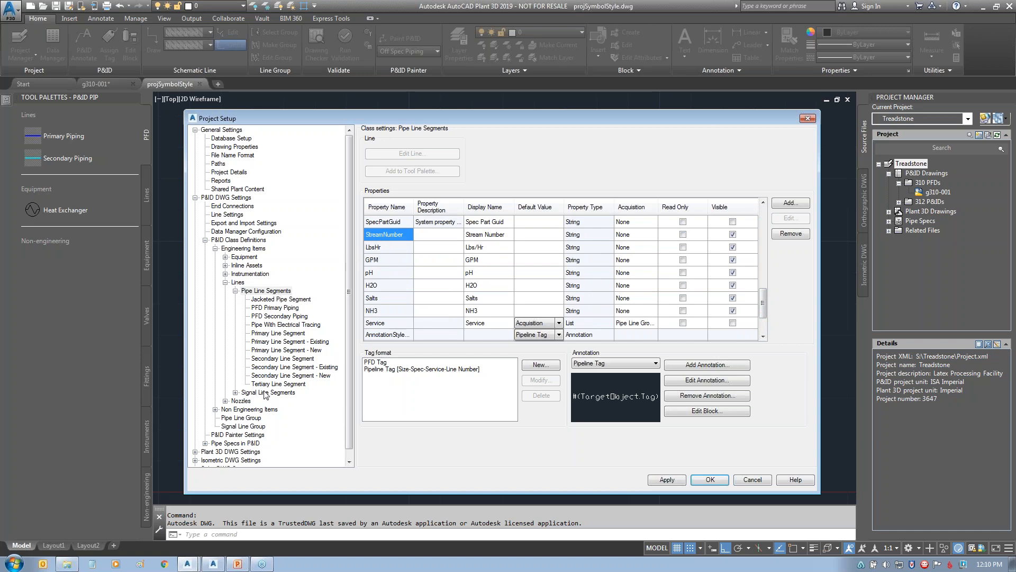
pyautogui.click(243, 417)
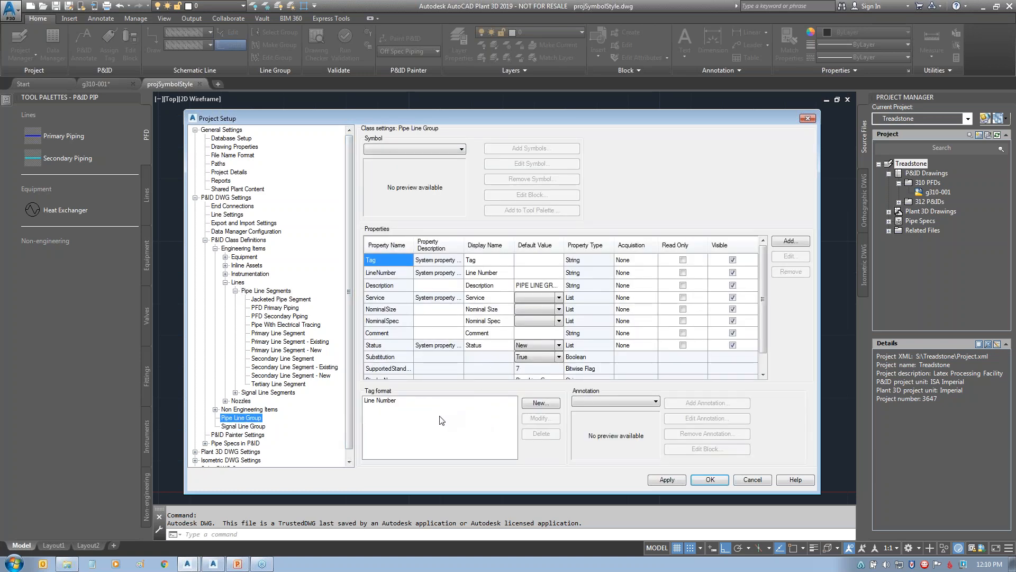
pyautogui.click(267, 291)
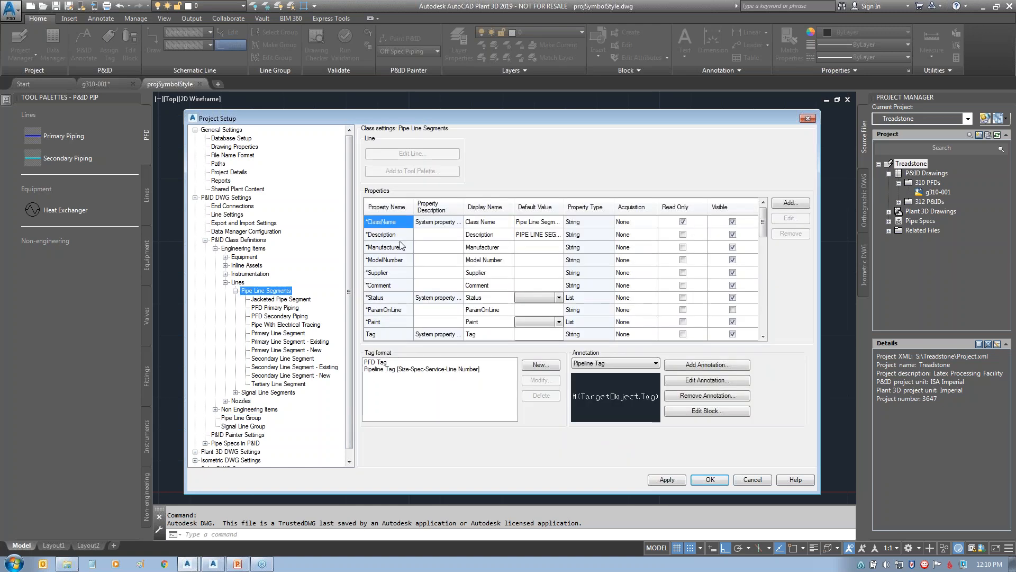
# - Examine the Pipe Line Segments property list down to the custom stream properties and the Service acquisition property
pyautogui.click(763, 335)
pyautogui.click(762, 335)
pyautogui.click(763, 336)
pyautogui.click(762, 335)
pyautogui.click(763, 335)
pyautogui.click(762, 335)
pyautogui.click(763, 335)
pyautogui.click(763, 335)
pyautogui.click(762, 335)
pyautogui.click(763, 335)
pyautogui.click(763, 336)
pyautogui.click(763, 336)
pyautogui.click(762, 335)
pyautogui.click(763, 335)
pyautogui.click(763, 336)
pyautogui.click(764, 325)
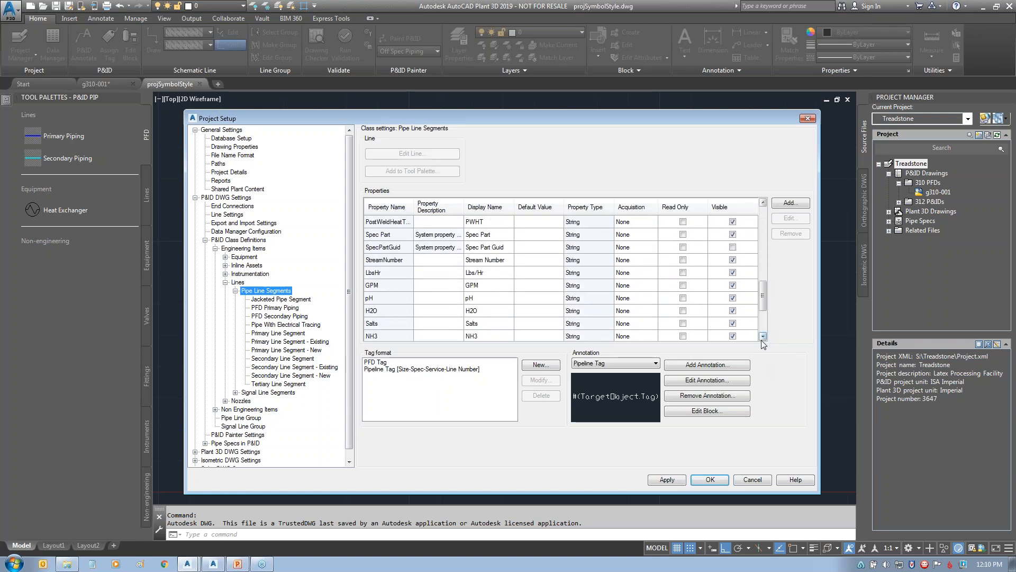
pyautogui.click(765, 340)
pyautogui.click(763, 337)
pyautogui.click(763, 337)
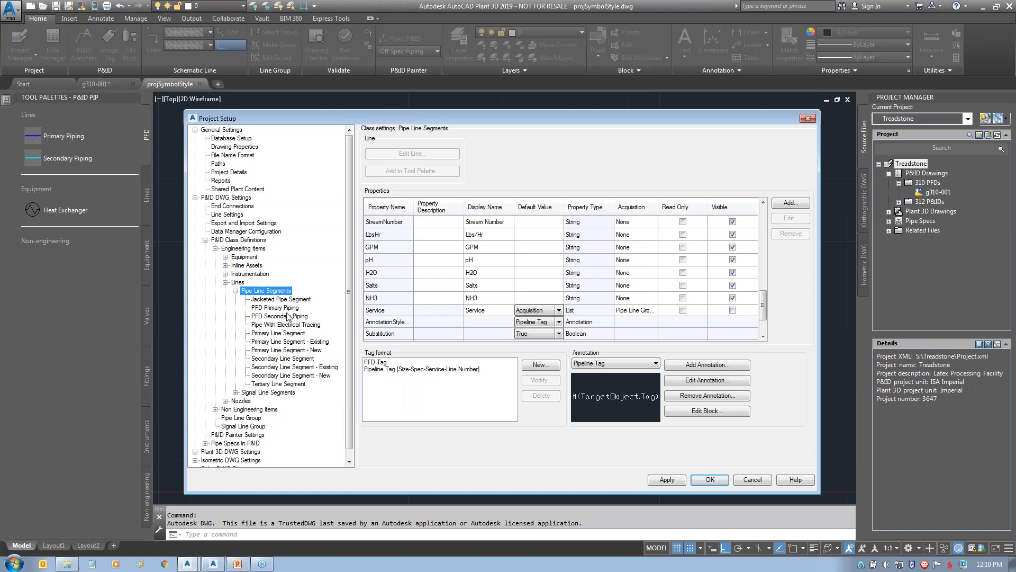
# - Check the PFD Primary Piping class settings, then review the custom stream properties on the parent Pipe Line Segments class
pyautogui.click(270, 310)
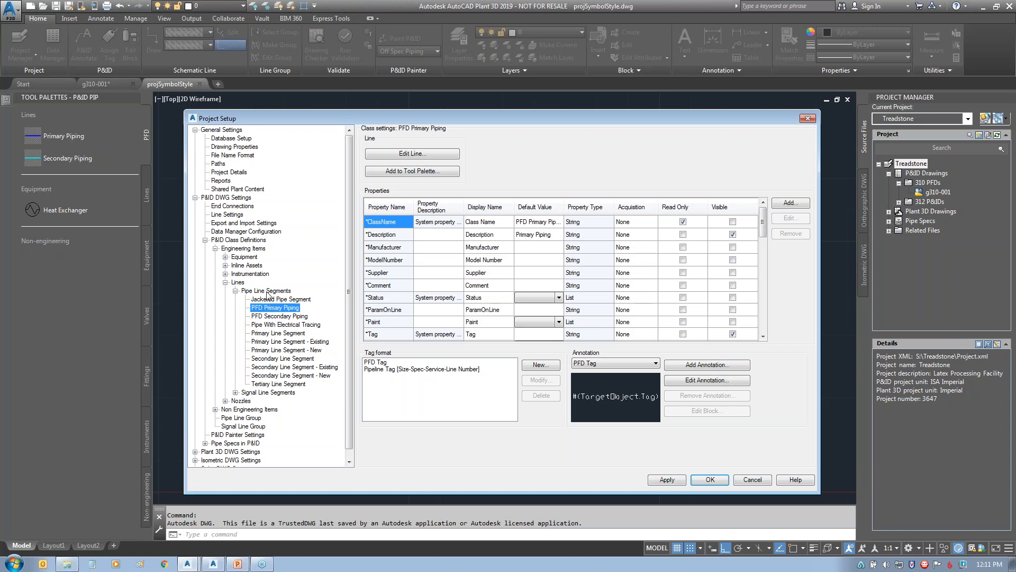
pyautogui.click(267, 291)
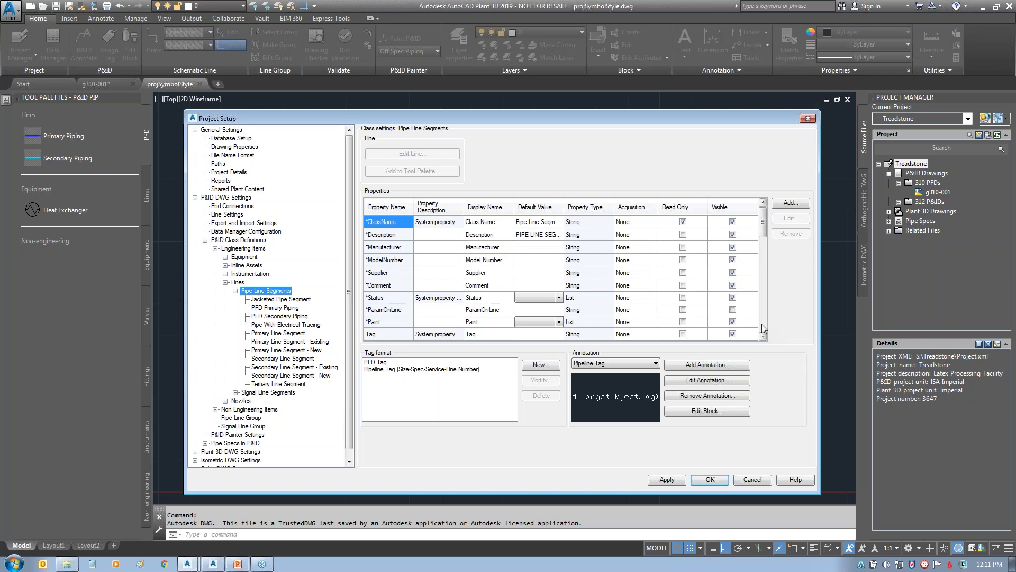
pyautogui.scroll(-5, 761, 324)
pyautogui.click(764, 338)
pyautogui.click(765, 338)
pyautogui.click(764, 338)
pyautogui.click(764, 338)
pyautogui.click(764, 337)
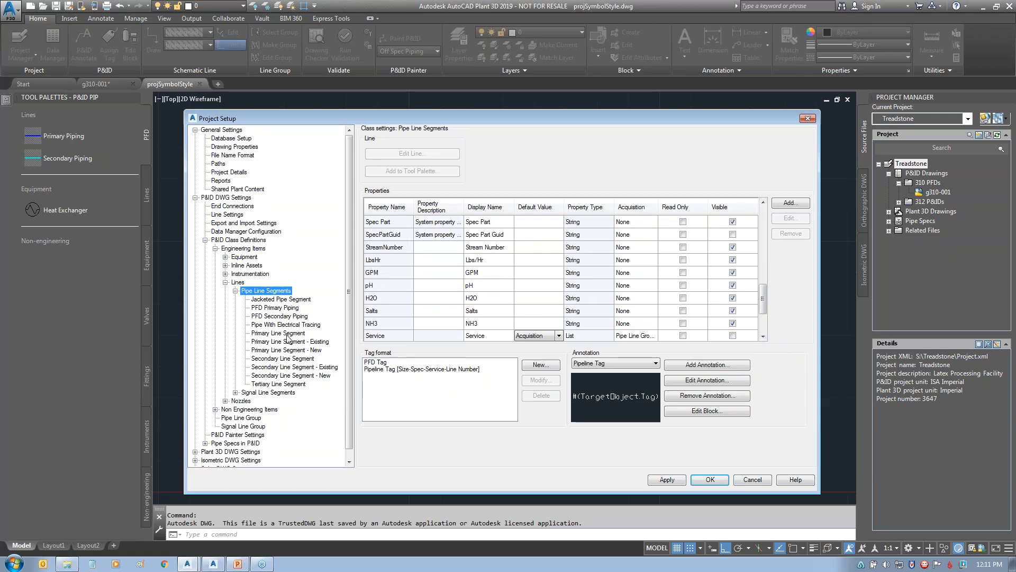
# - Turn off the visibility of the StreamNumber property for the Primary Line Segment class
pyautogui.click(279, 333)
pyautogui.click(764, 320)
pyautogui.click(764, 321)
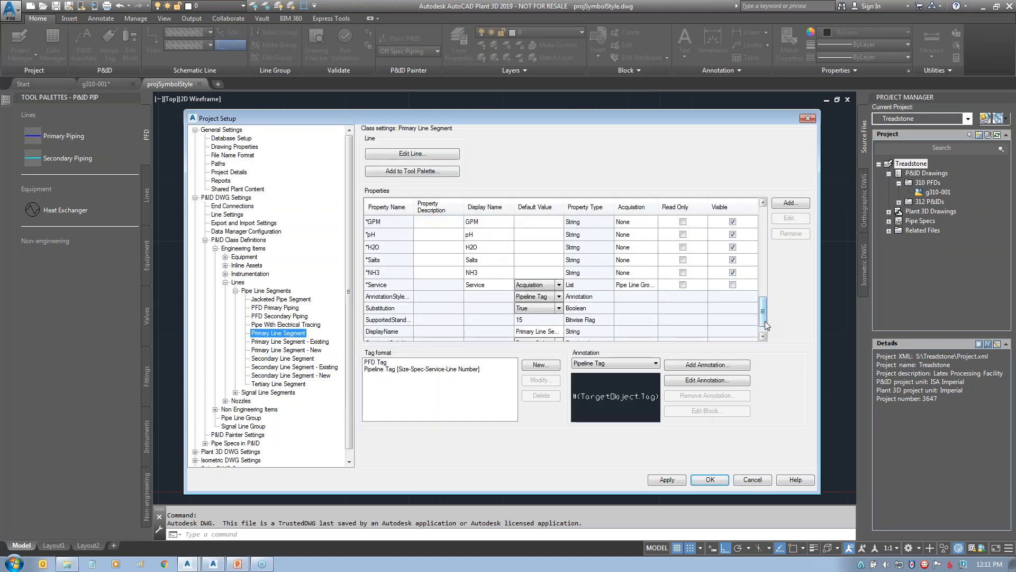
pyautogui.click(763, 203)
pyautogui.click(763, 203)
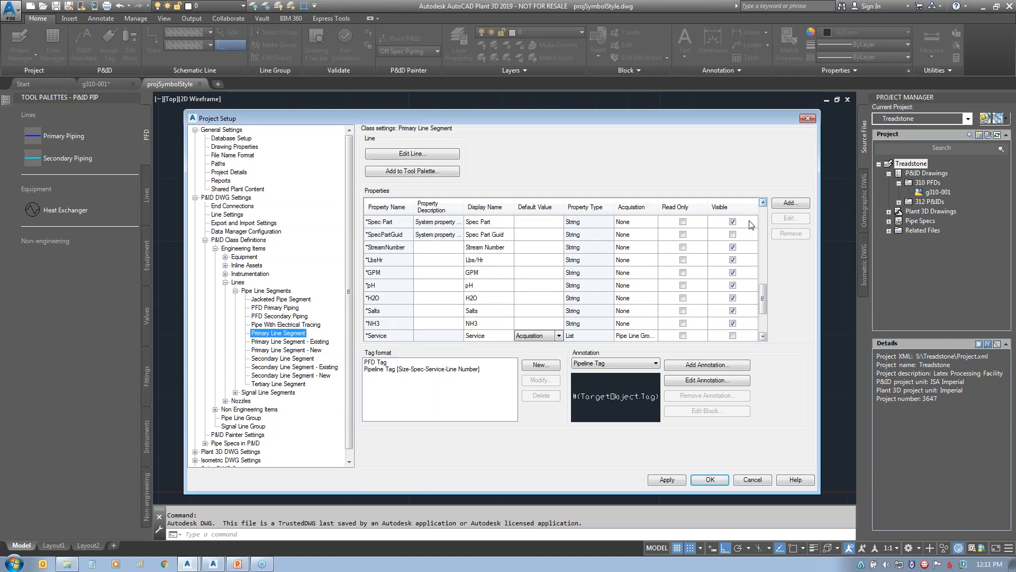
pyautogui.click(733, 247)
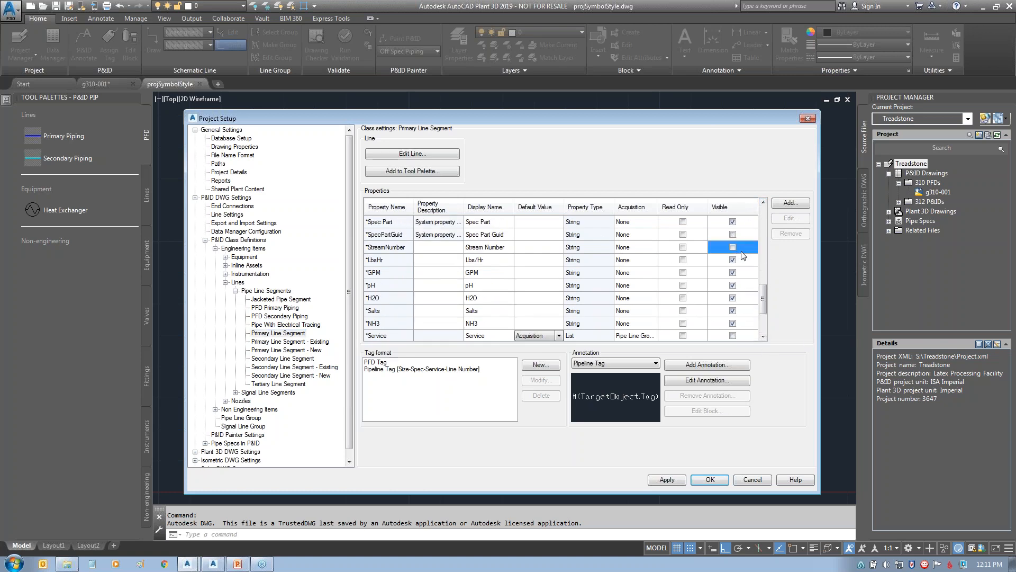
# - Turn off the visibility of the StreamNumber property for the Secondary Line Segment and Tertiary Line Segment classes
pyautogui.click(286, 359)
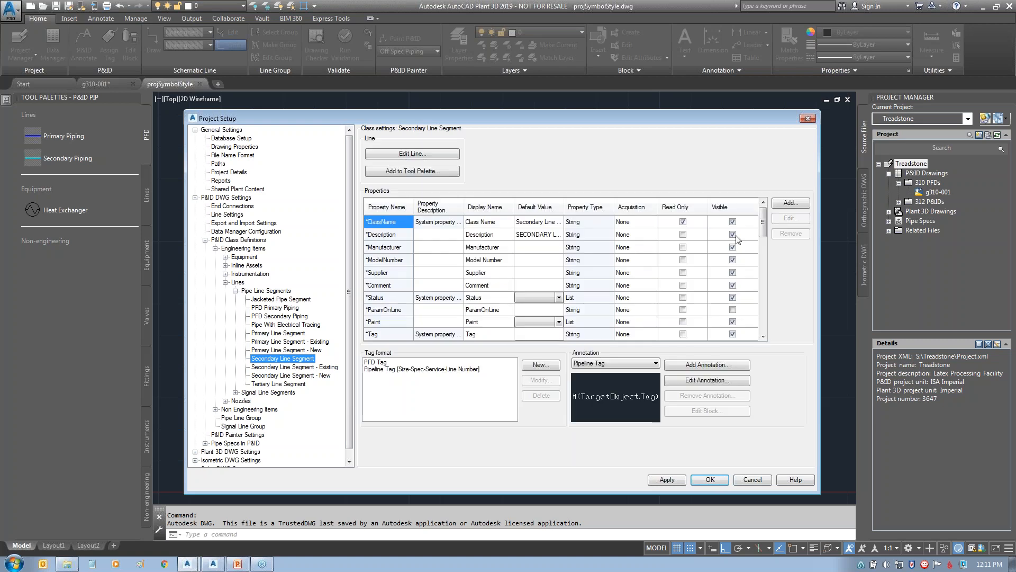
pyautogui.scroll(-6, 764, 328)
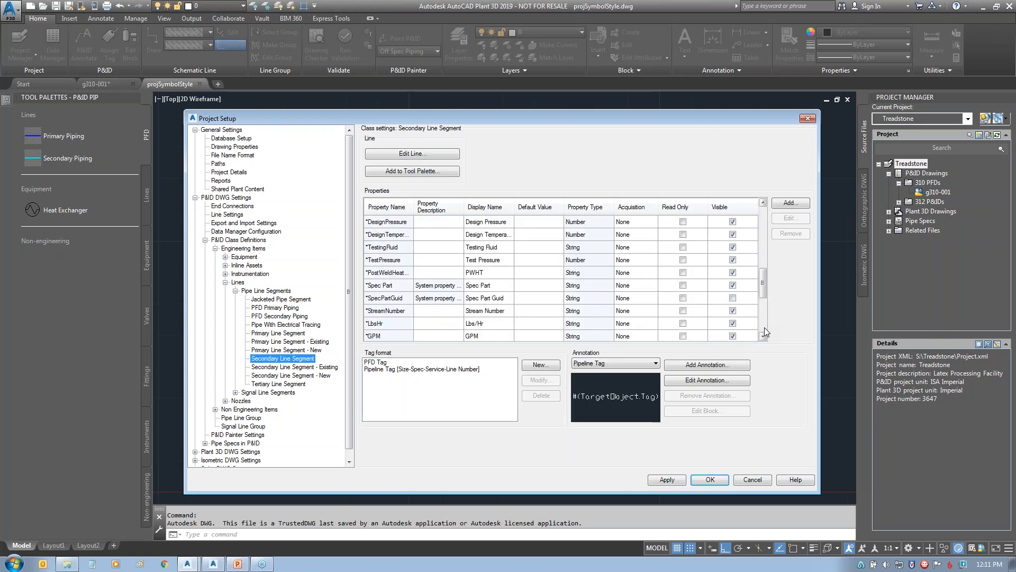
pyautogui.click(732, 311)
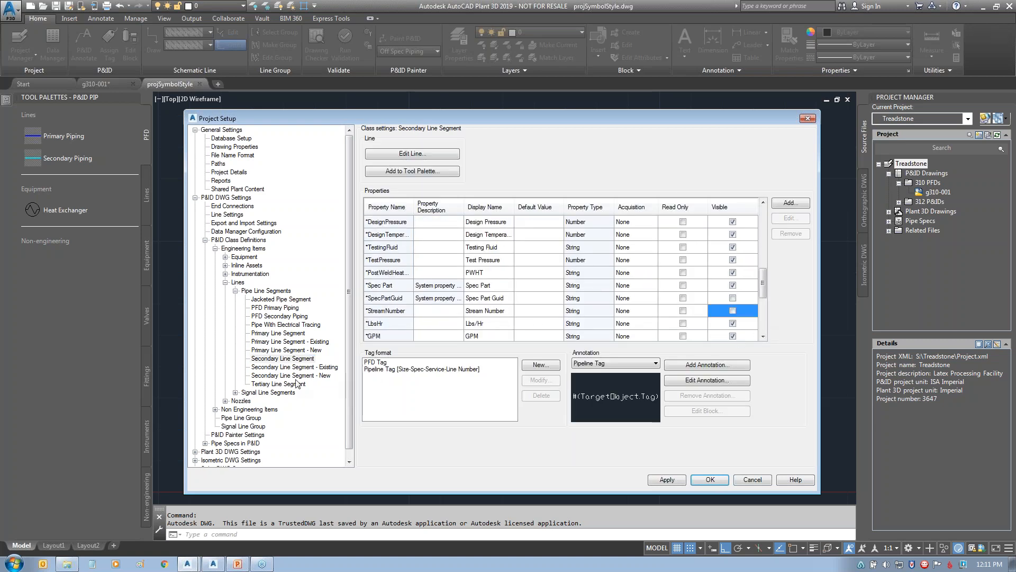
pyautogui.click(296, 382)
pyautogui.scroll(-6, 763, 324)
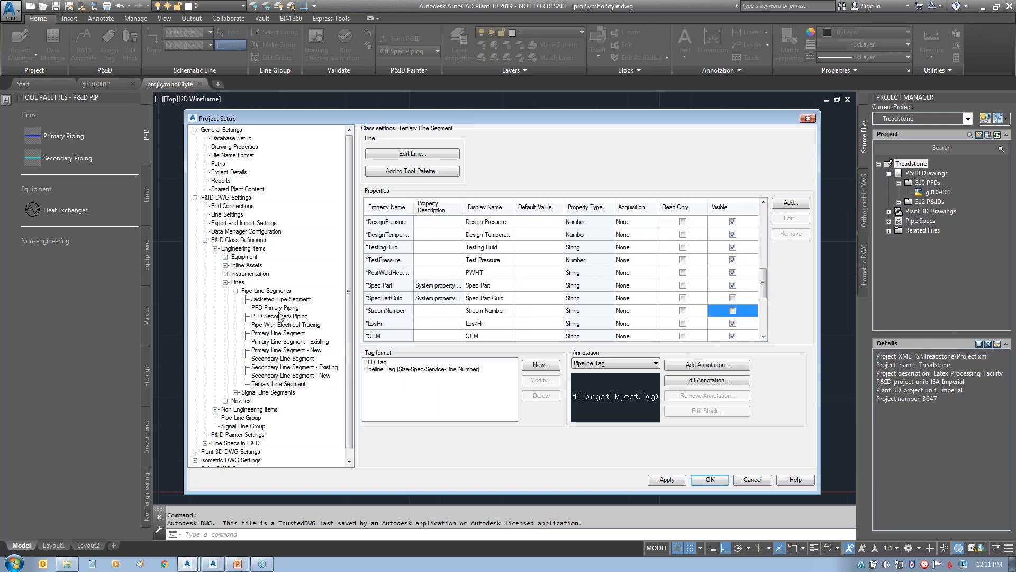
# - Review the LbsHr, GPM, pH, H2O, Salts and NH3 properties of the Pipe Line Segments class one by one
pyautogui.click(273, 292)
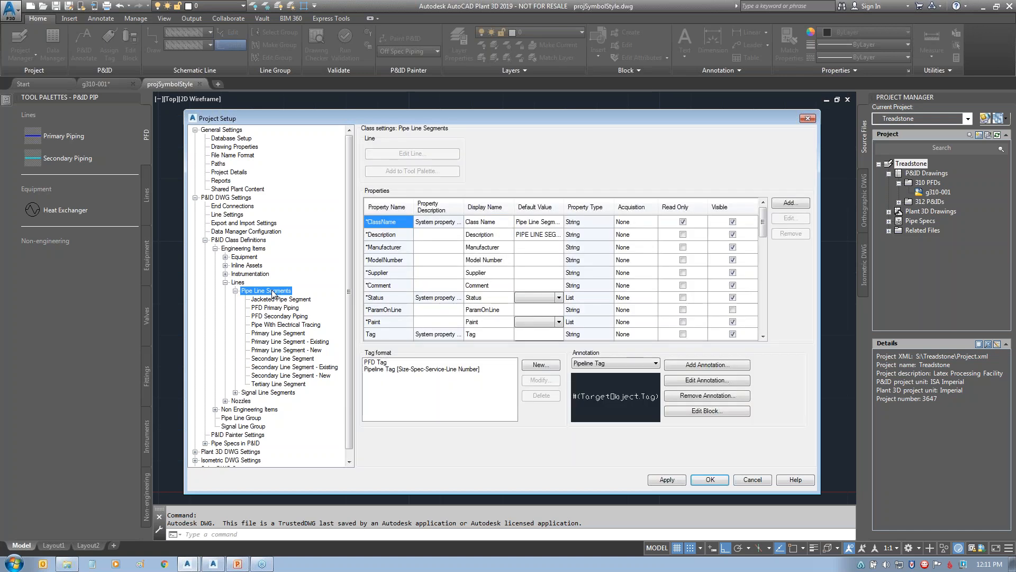
pyautogui.click(764, 328)
pyautogui.click(763, 328)
pyautogui.click(763, 336)
pyautogui.click(763, 335)
pyautogui.click(763, 335)
pyautogui.click(764, 336)
pyautogui.click(763, 336)
pyautogui.click(763, 335)
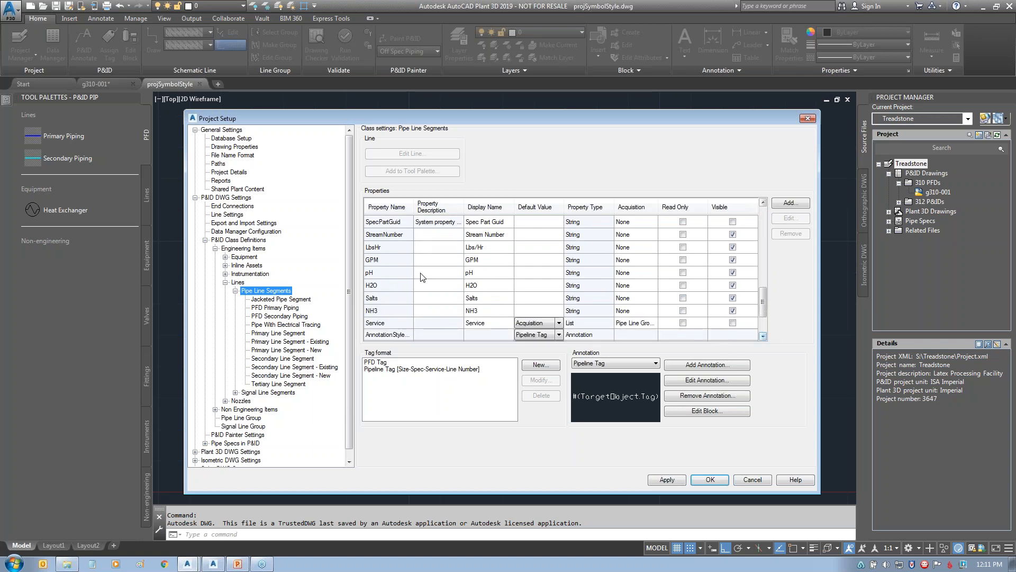
pyautogui.click(382, 251)
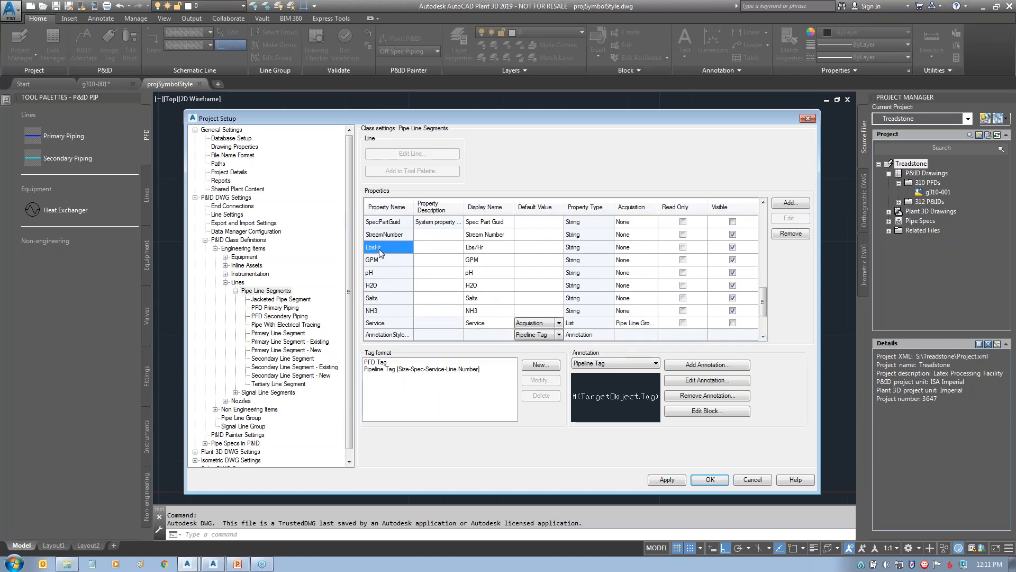
pyautogui.click(382, 261)
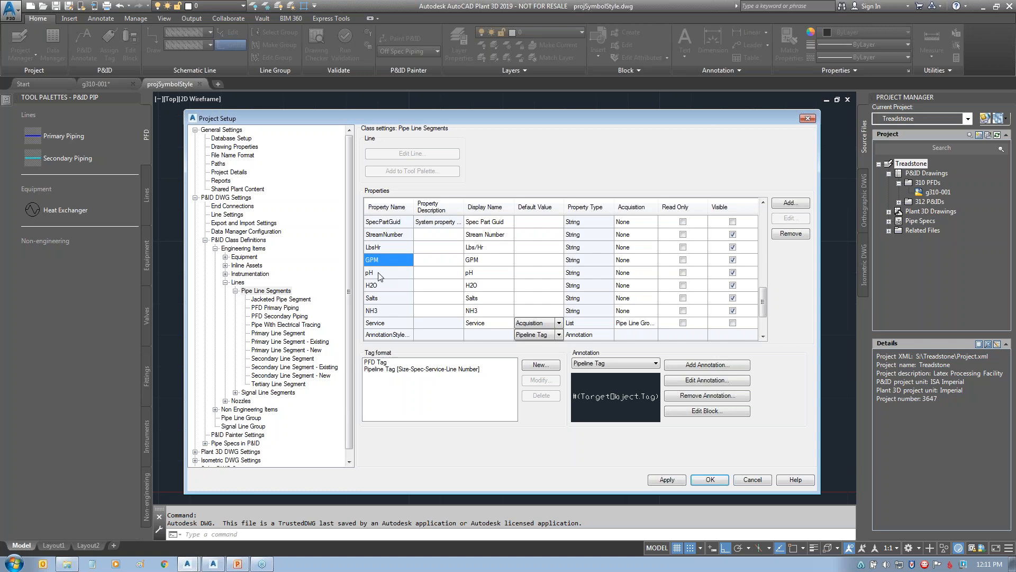
pyautogui.click(380, 274)
pyautogui.click(384, 287)
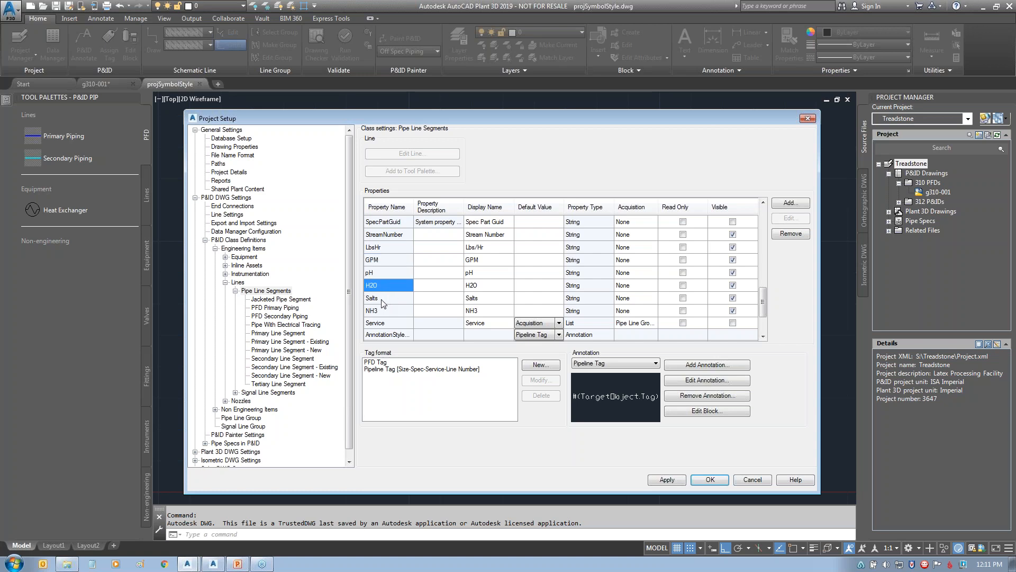
pyautogui.click(383, 299)
pyautogui.click(380, 312)
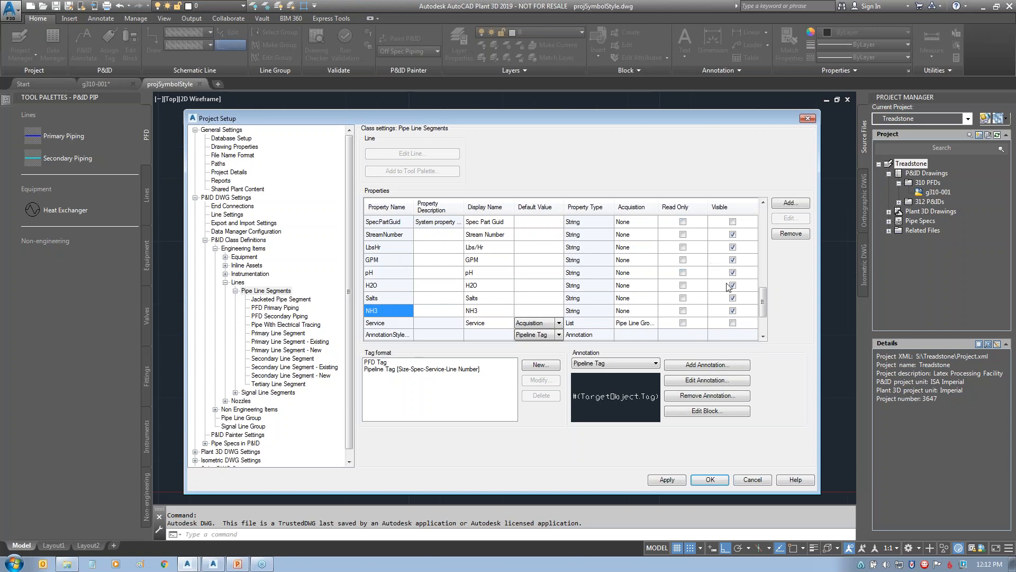
# - Step through the PFD Primary and Secondary Piping classes, then examine the visibility of the stream properties on Pipe Line Segments
pyautogui.click(284, 307)
pyautogui.click(280, 316)
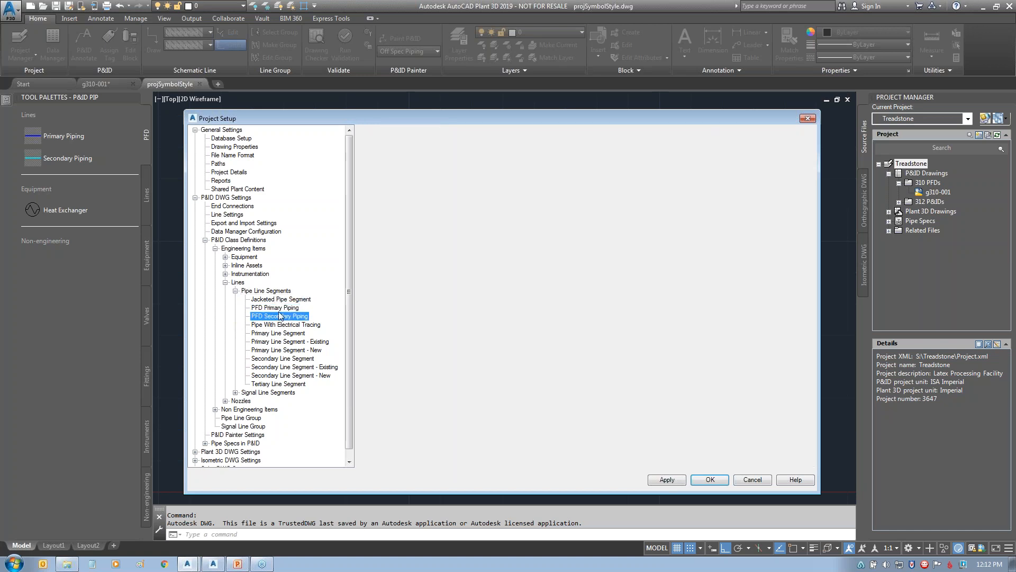
pyautogui.click(278, 291)
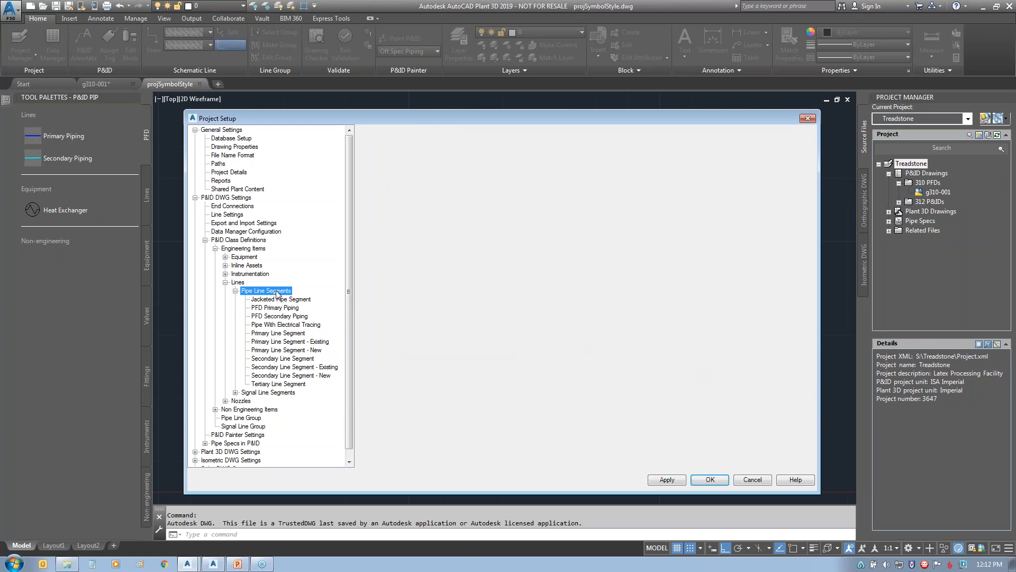
pyautogui.click(763, 323)
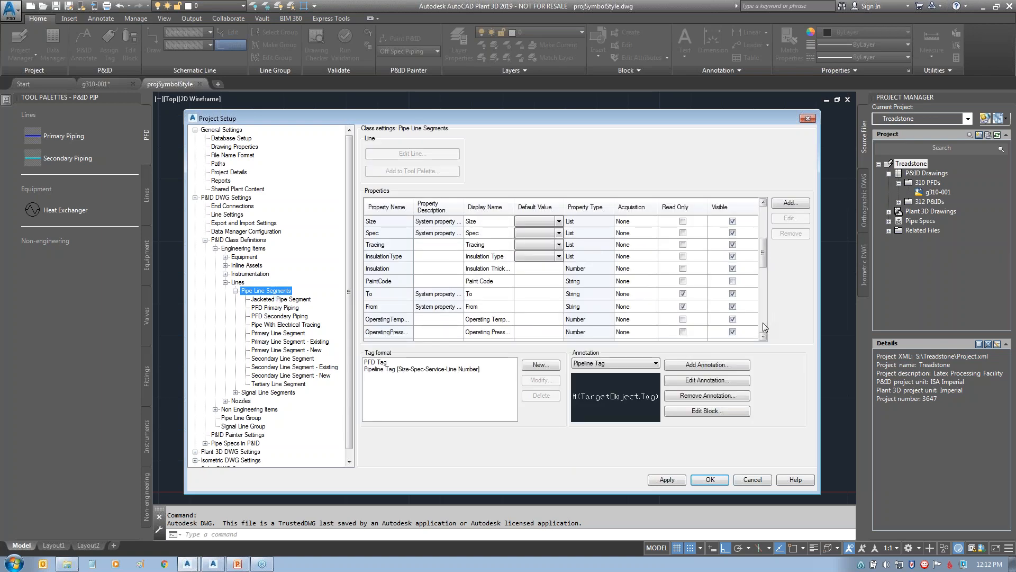
pyautogui.click(763, 323)
pyautogui.click(763, 323)
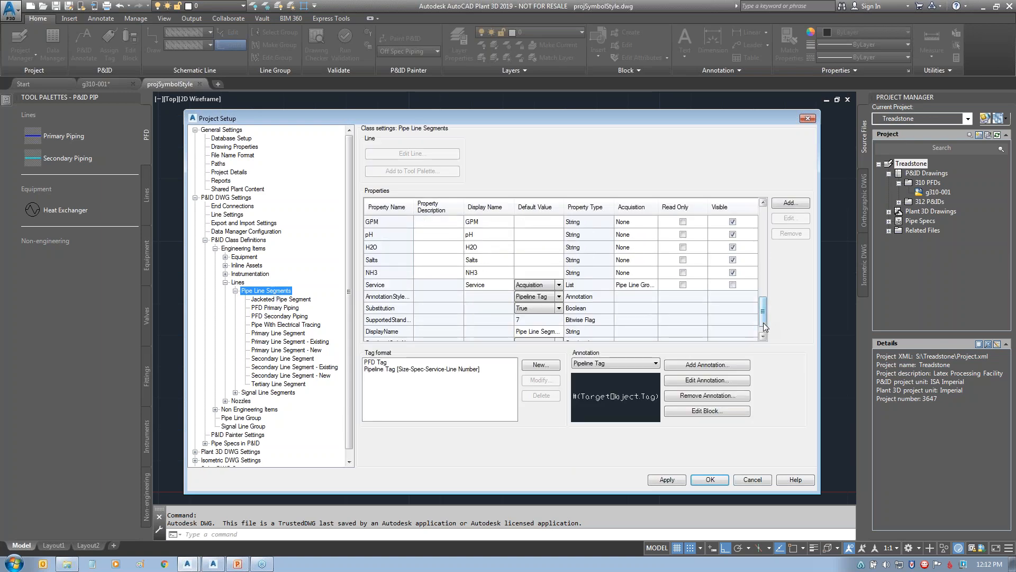
pyautogui.click(762, 203)
pyautogui.click(762, 202)
pyautogui.click(762, 202)
pyautogui.click(763, 202)
pyautogui.click(733, 221)
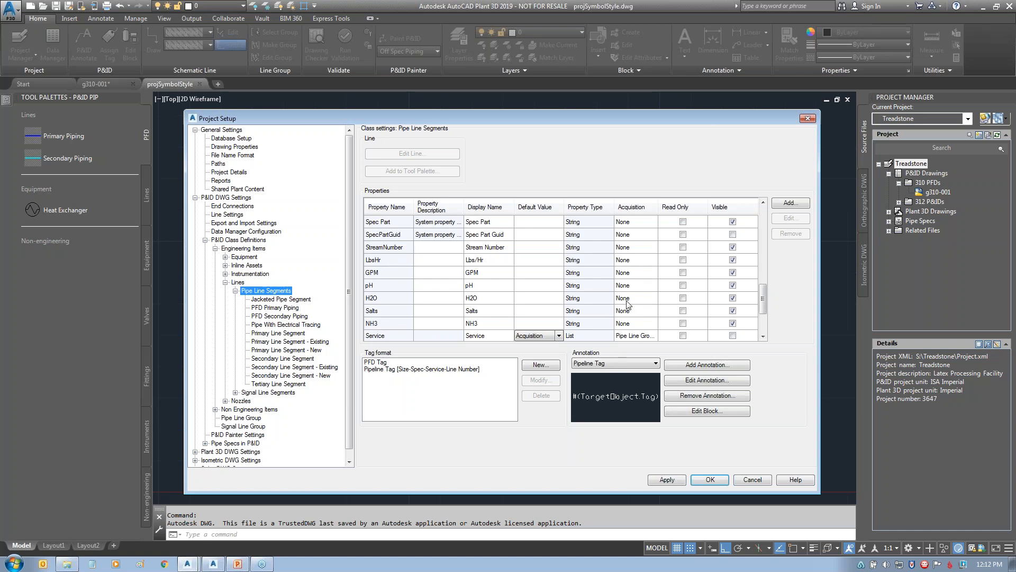
# - Check the types available for a new Pipe Line Segments property, cancel without adding one, and select the Service property
pyautogui.click(789, 204)
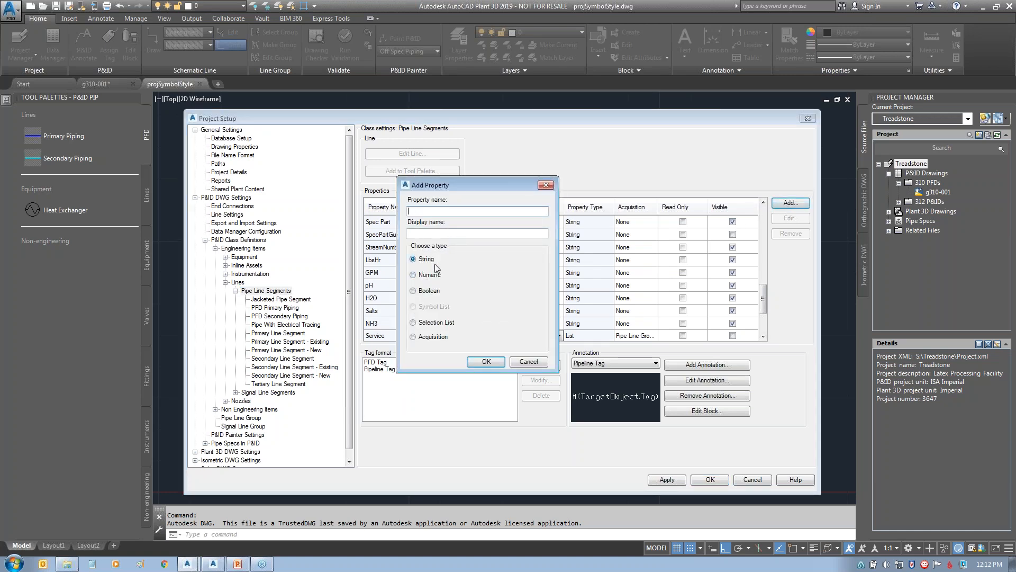
pyautogui.click(531, 362)
pyautogui.click(398, 336)
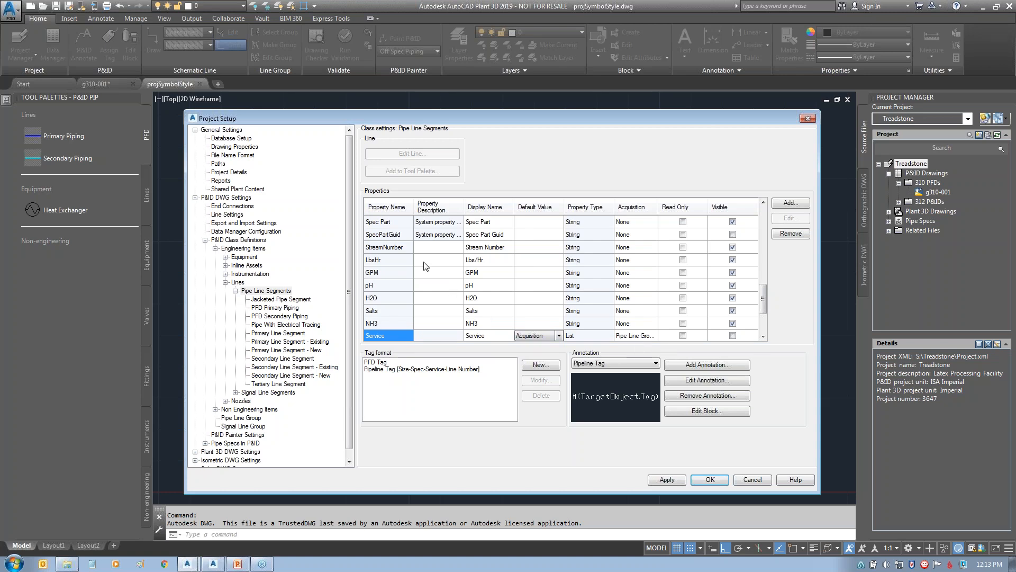
# - Open the PFD Tag format for modification and assign the target object's Stream Number property to its second subpart
pyautogui.click(382, 364)
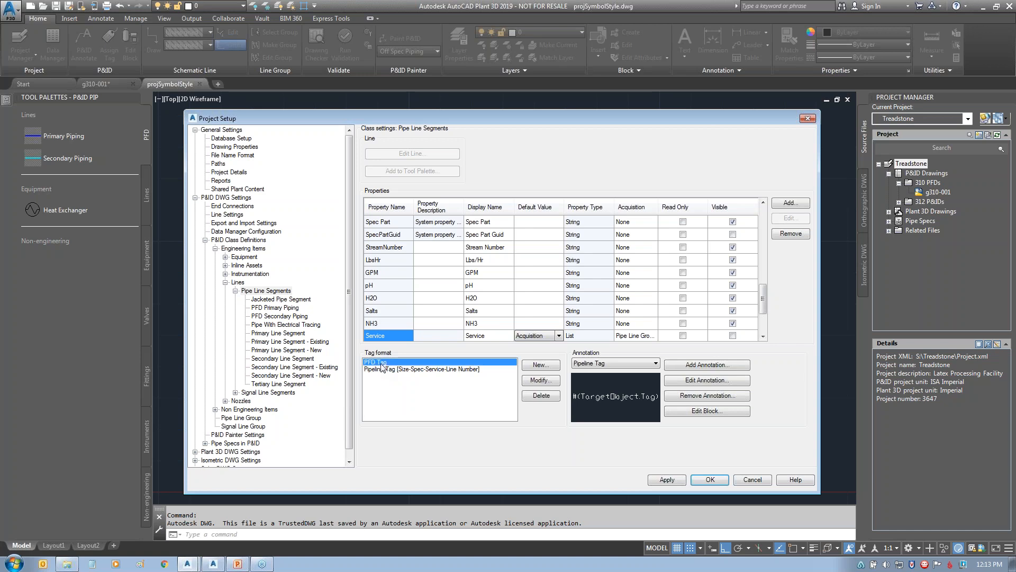
pyautogui.click(539, 381)
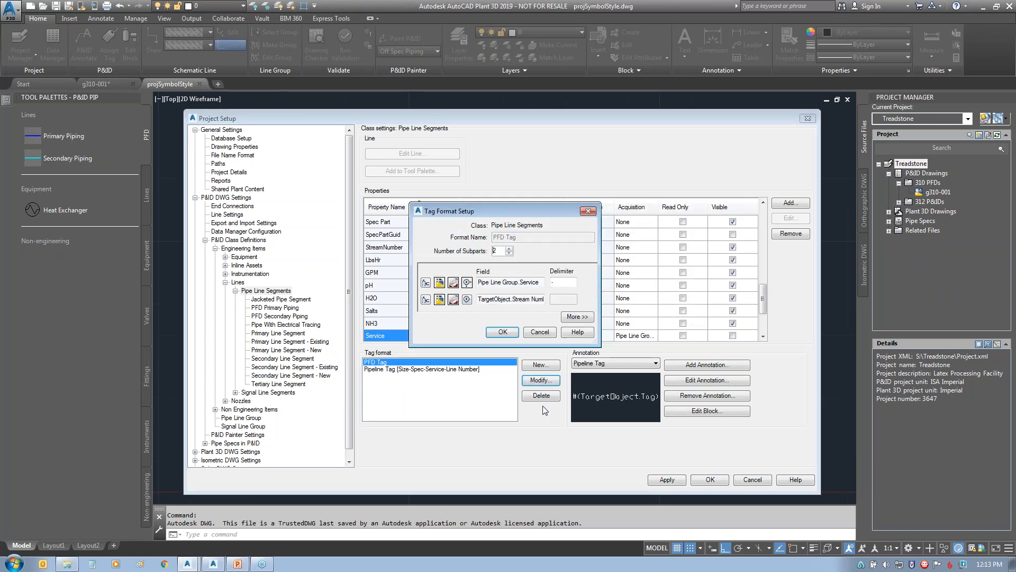
pyautogui.moveTo(601, 283); pyautogui.dragTo(684, 279)
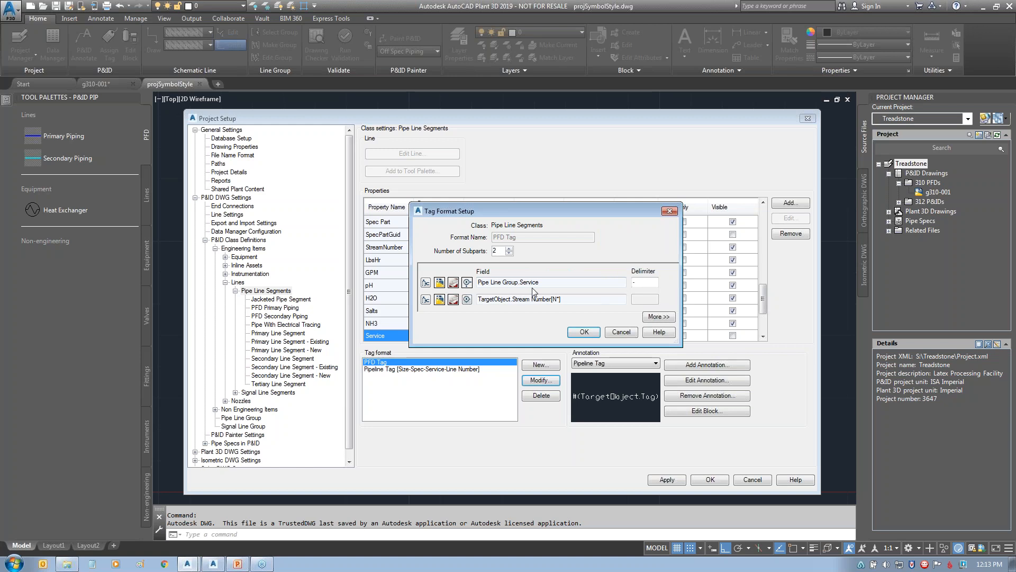
pyautogui.click(426, 299)
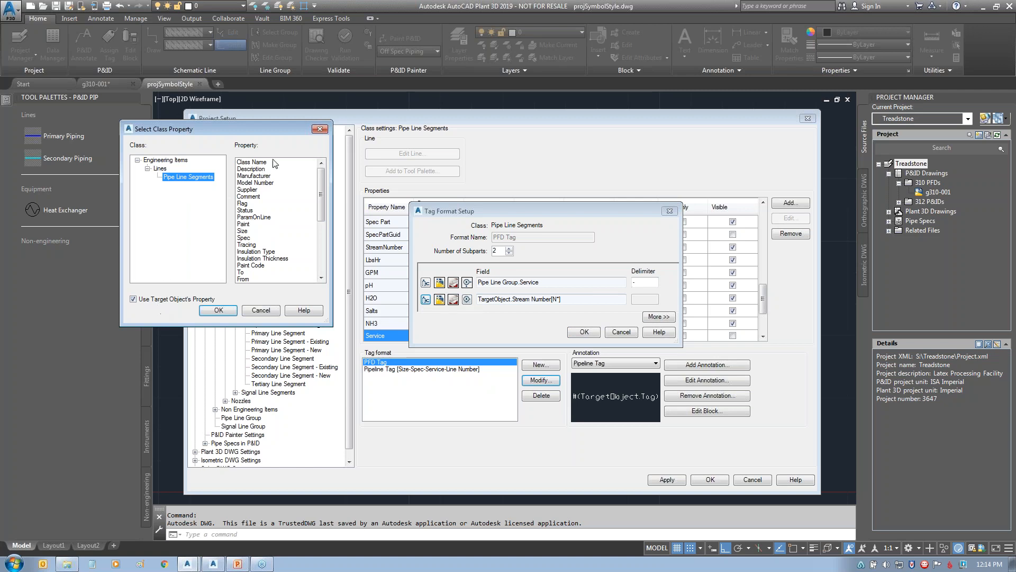
pyautogui.click(319, 265)
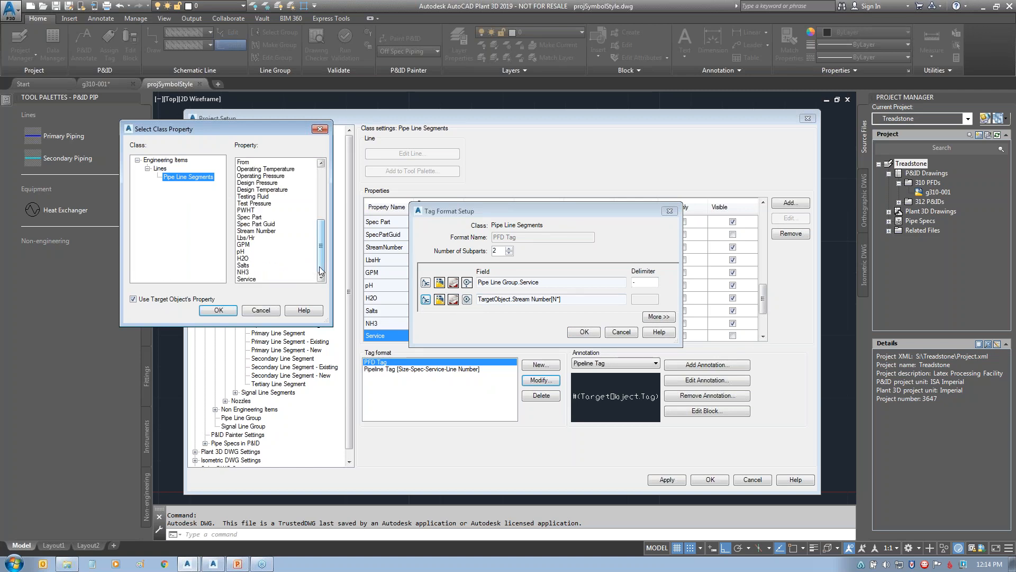
pyautogui.click(259, 231)
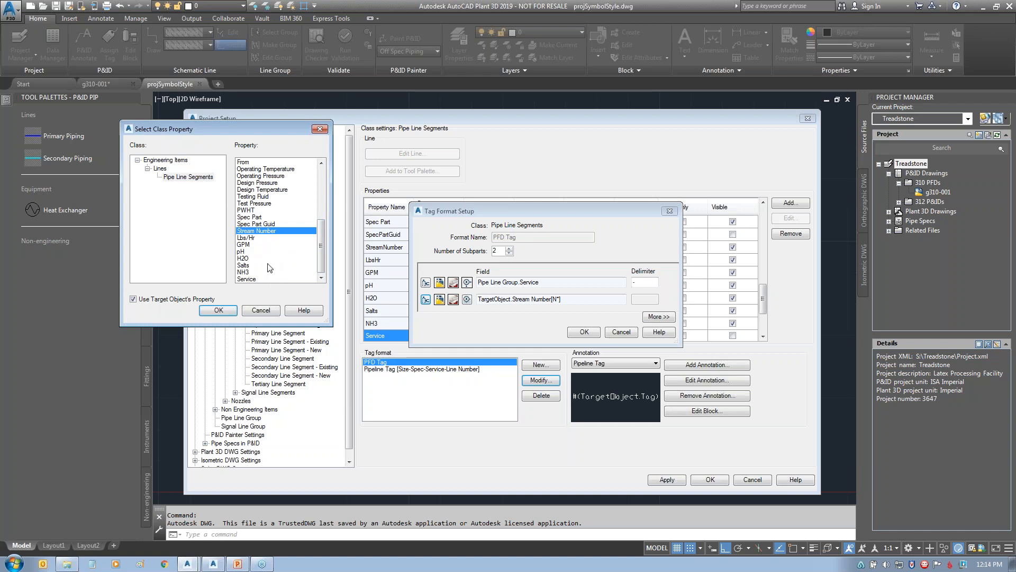
pyautogui.click(218, 311)
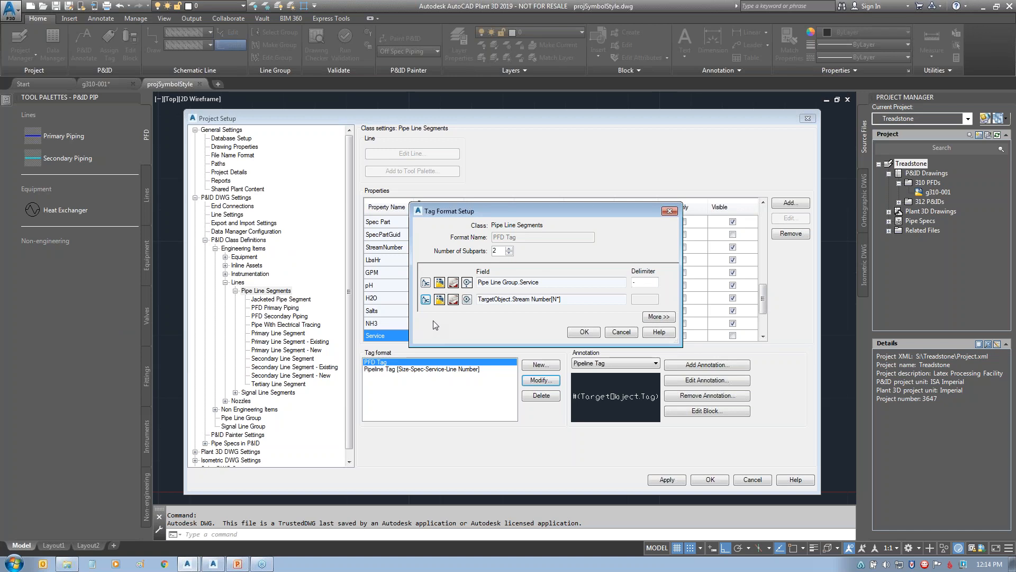
# - Examine the stream number subpart's expression and its LastStreamNumber project autogeneration field, and cancel the tag format setup without changes
pyautogui.click(466, 299)
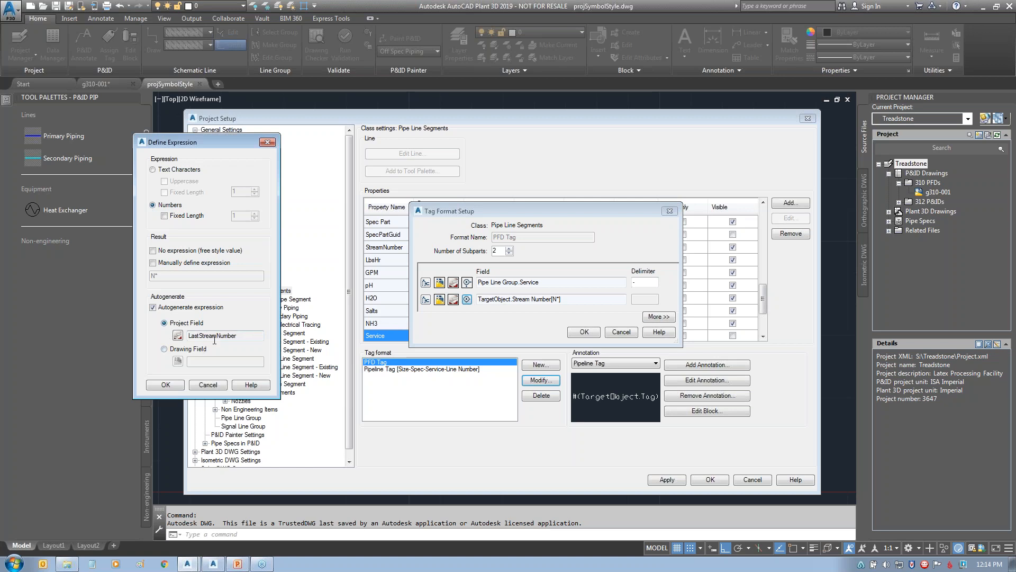
pyautogui.click(178, 335)
pyautogui.moveTo(179, 25); pyautogui.dragTo(408, 165)
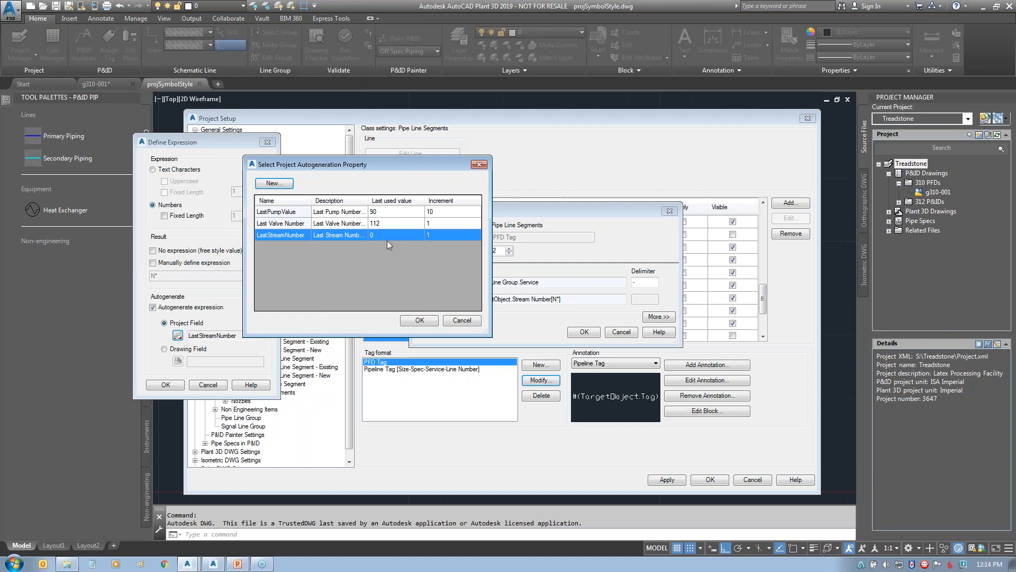
pyautogui.click(463, 321)
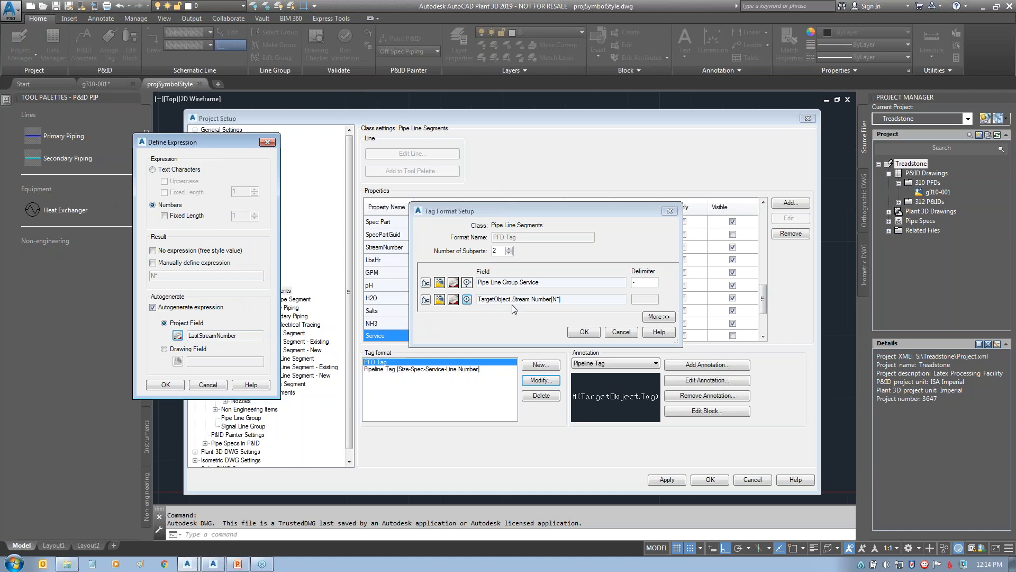
pyautogui.click(209, 385)
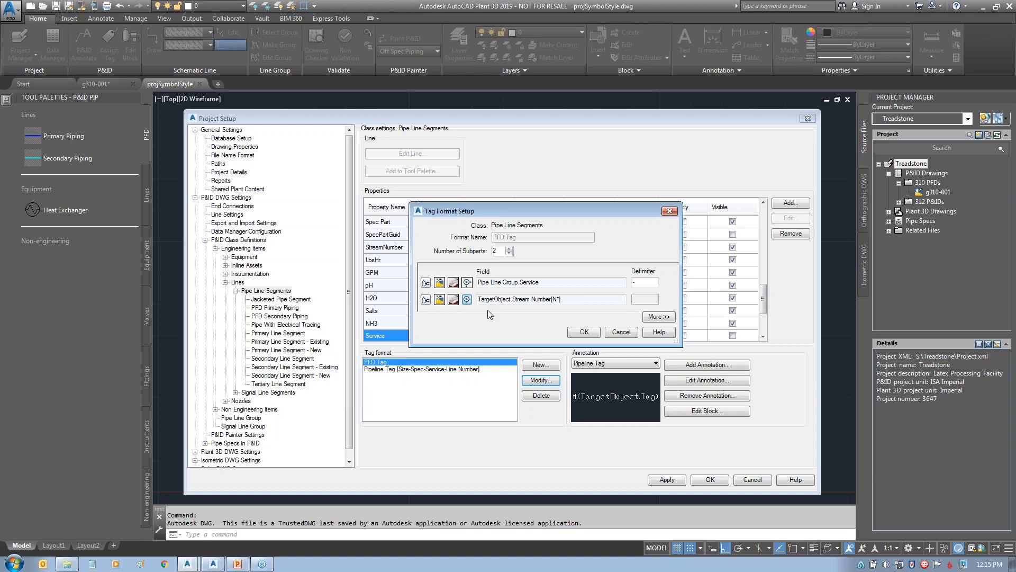
pyautogui.click(622, 332)
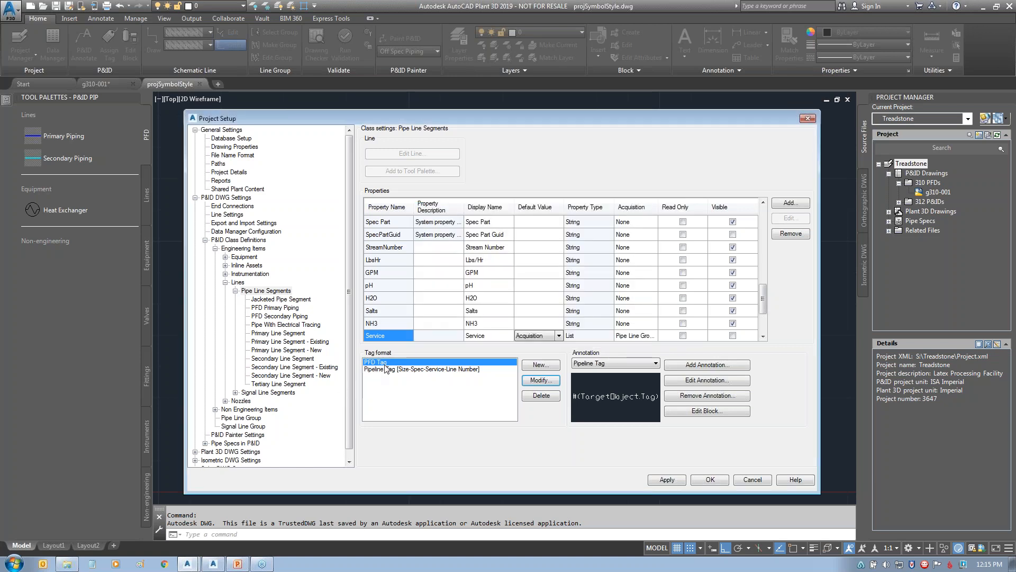
# - Select the PFD Tag annotation of the Pipe Line Segments class and open its block for editing
pyautogui.click(625, 365)
pyautogui.click(608, 386)
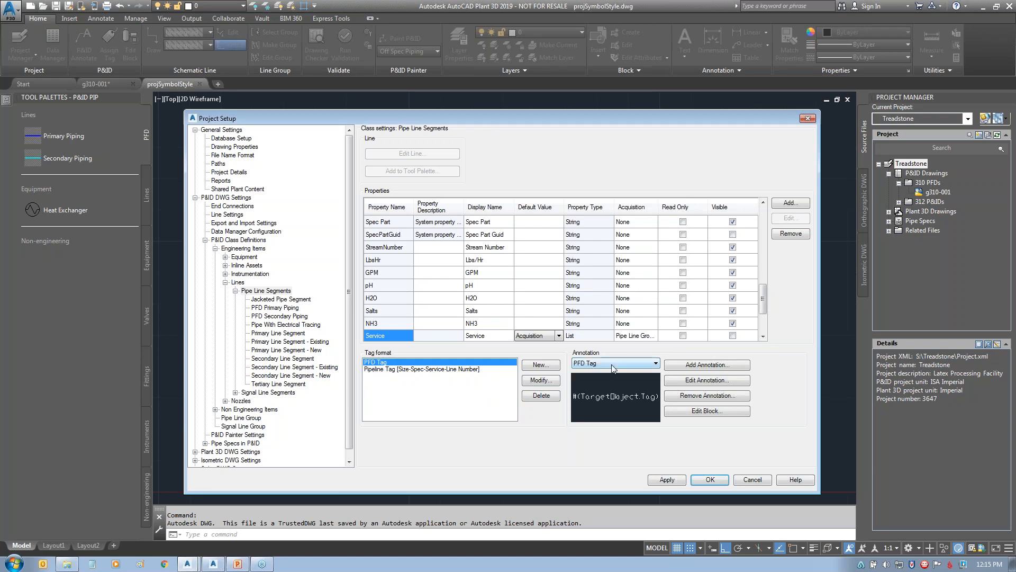
pyautogui.click(708, 412)
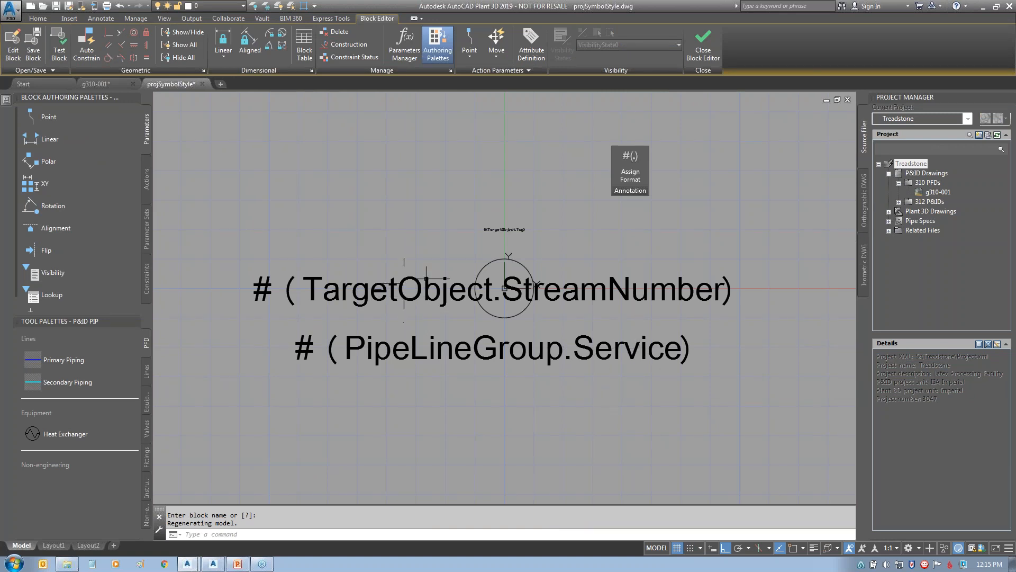
# - Check the annotation format assigned to the StreamNumber attribute and its class property choices, and cancel without changes
pyautogui.click(644, 166)
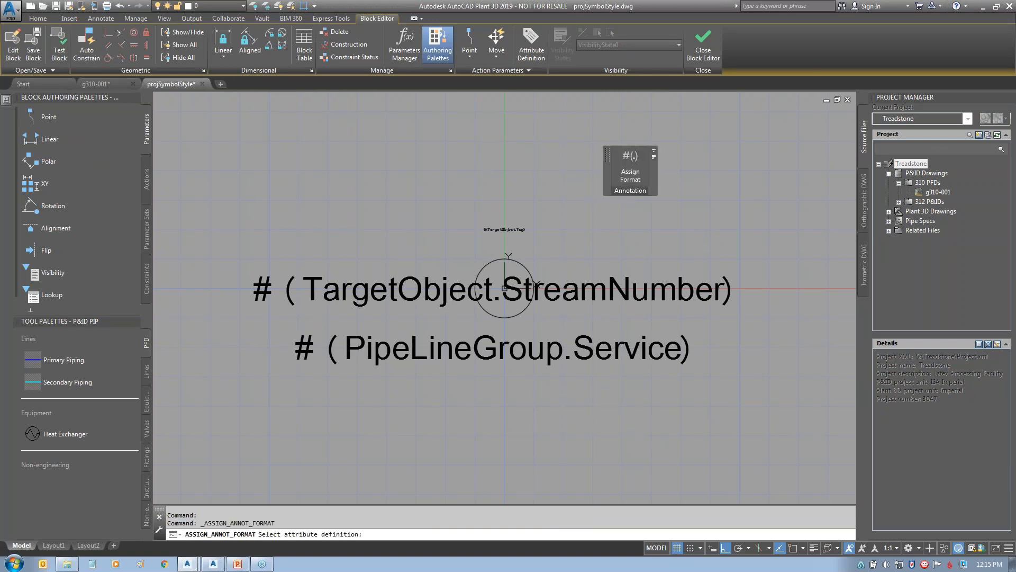
pyautogui.click(504, 288)
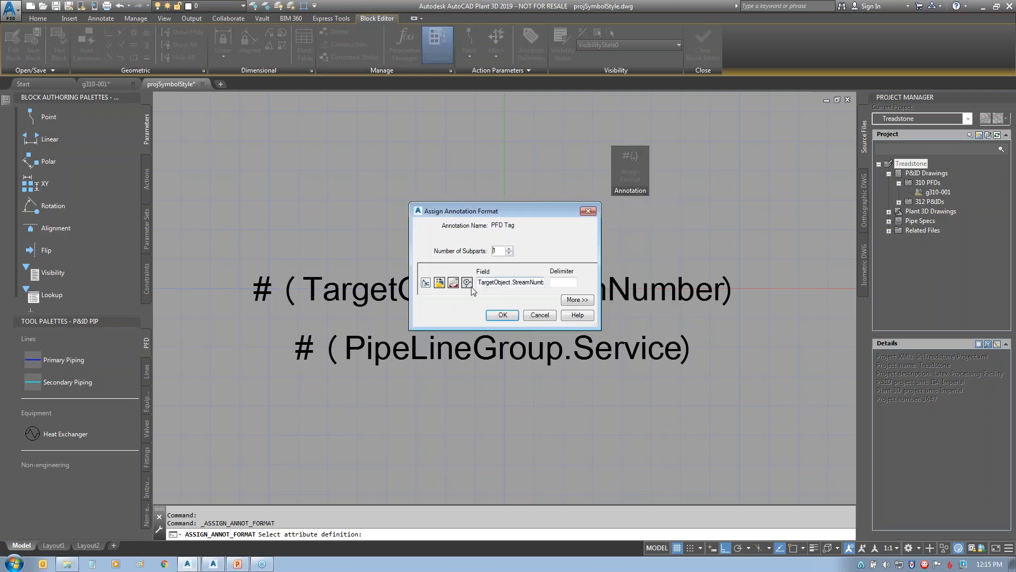
pyautogui.click(425, 284)
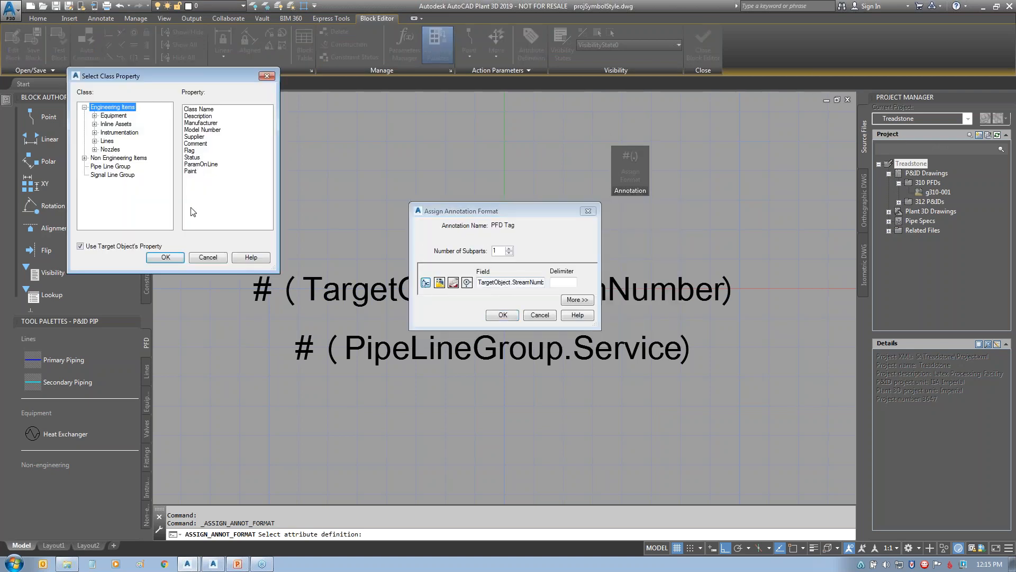
pyautogui.click(212, 257)
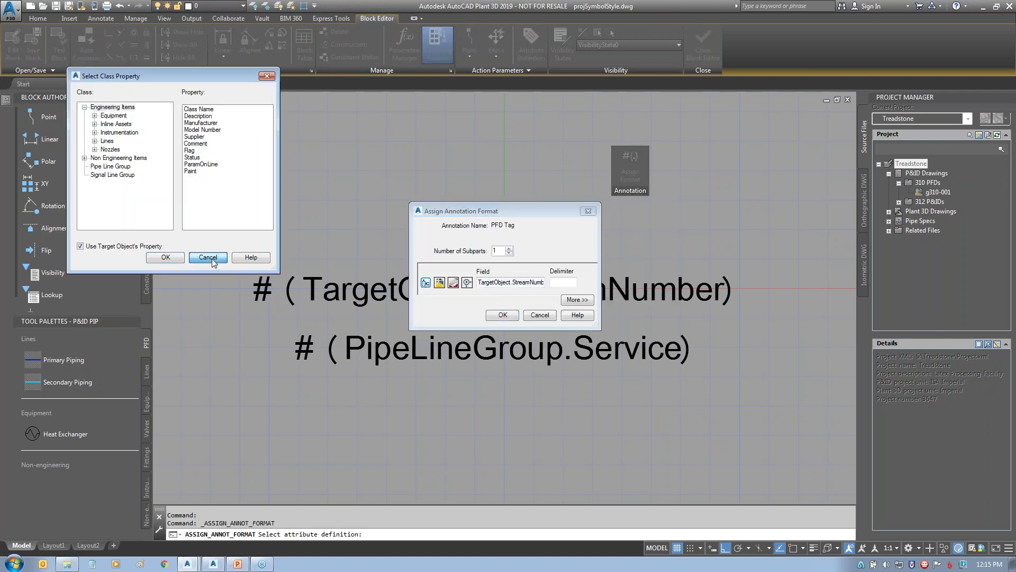
pyautogui.click(543, 315)
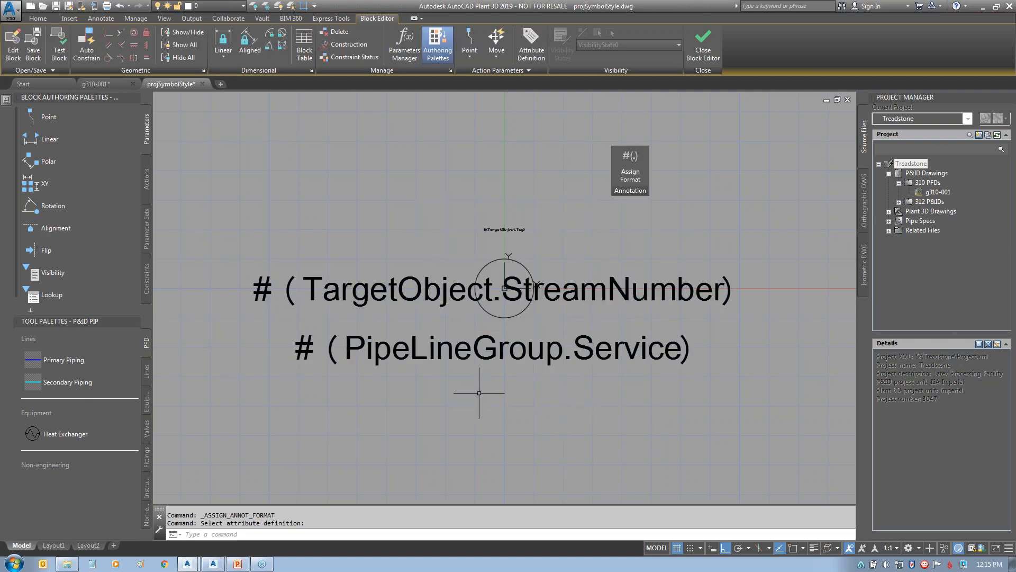
pyautogui.moveTo(351, 373); pyautogui.dragTo(637, 368)
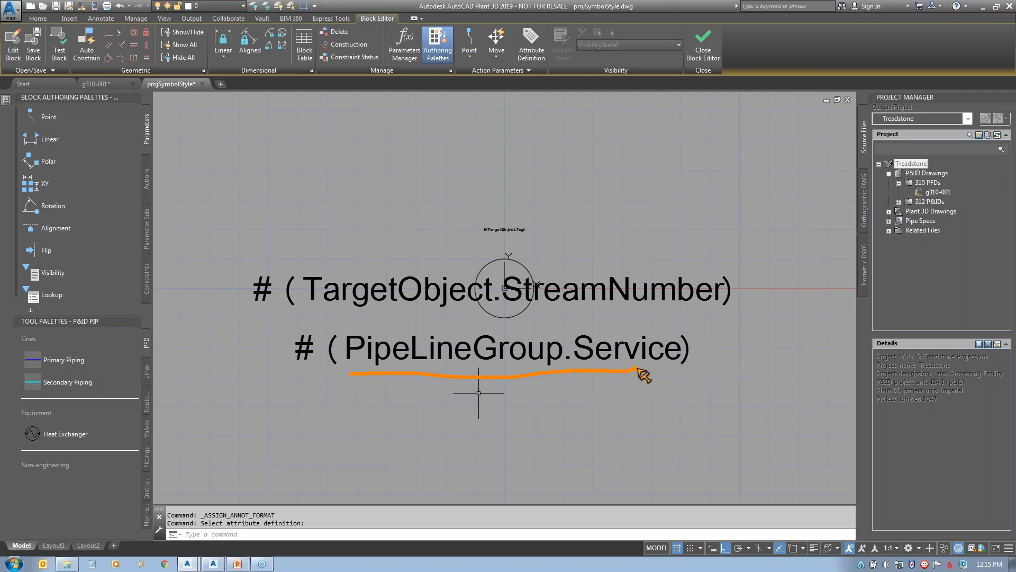
pyautogui.press('Escape')
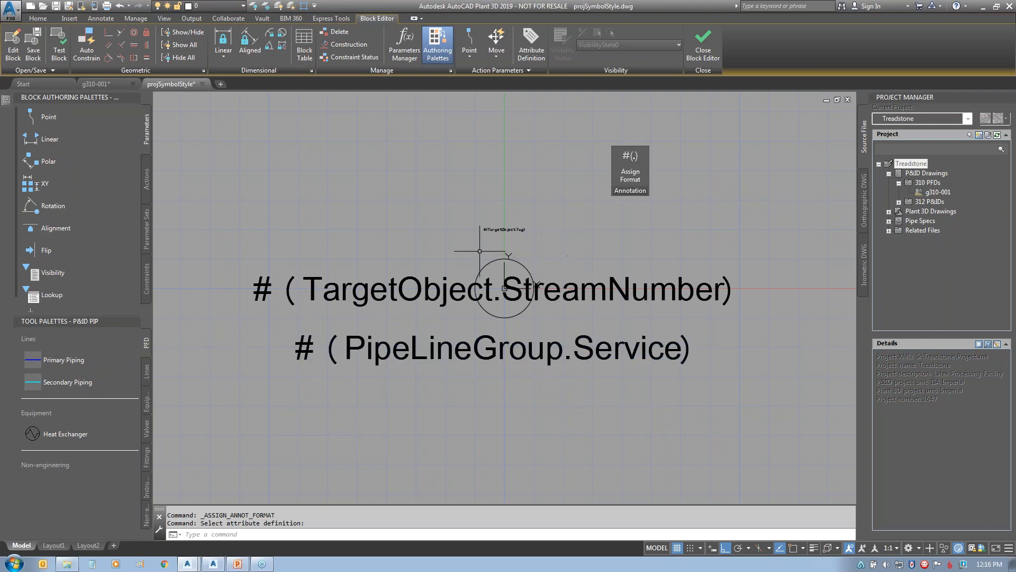
# - Inspect the properties of the small TargetObject.Tag attribute definition above the circle
pyautogui.scroll(7, 493, 234)
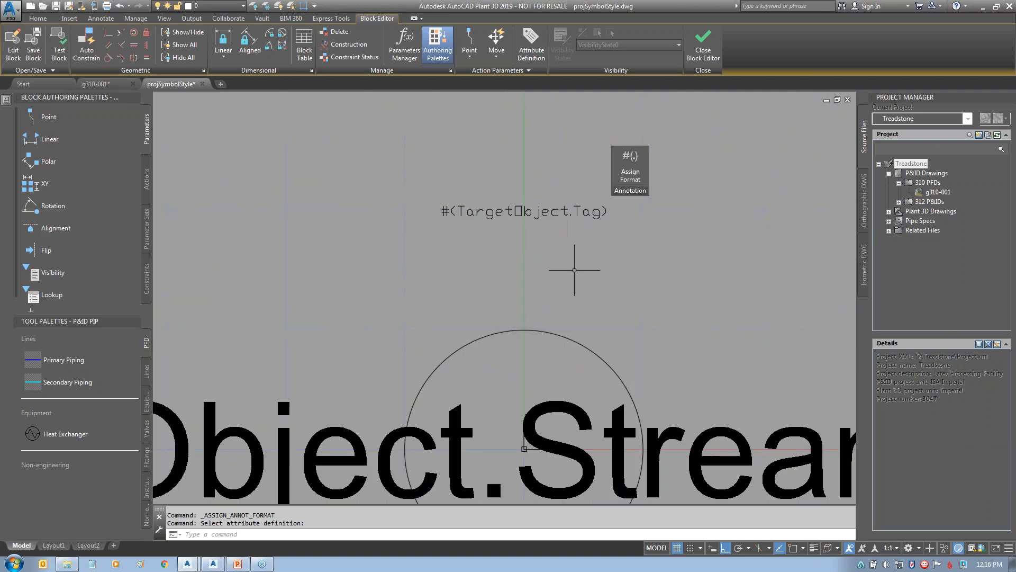
pyautogui.scroll(-1, 563, 316)
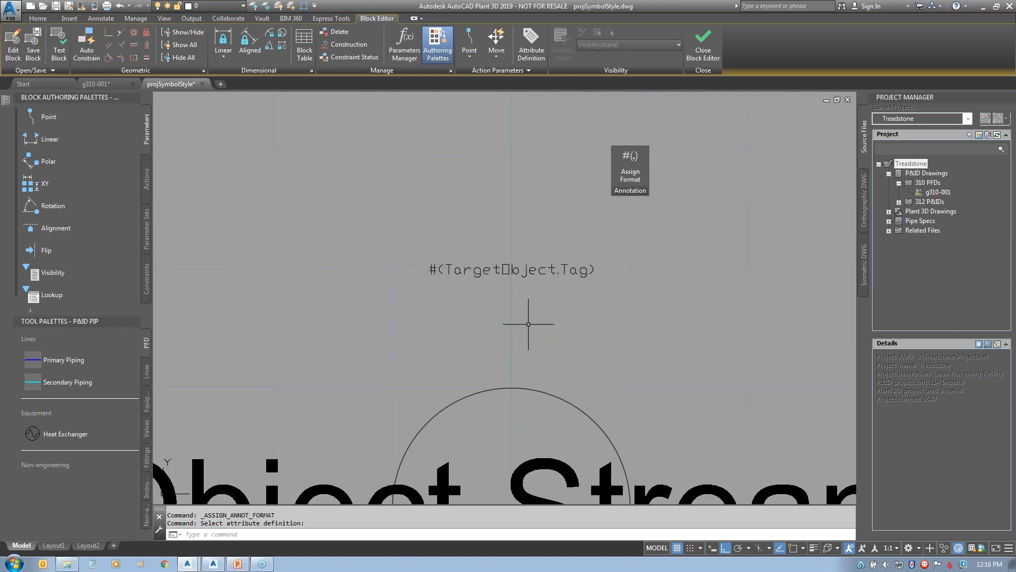
pyautogui.click(506, 271)
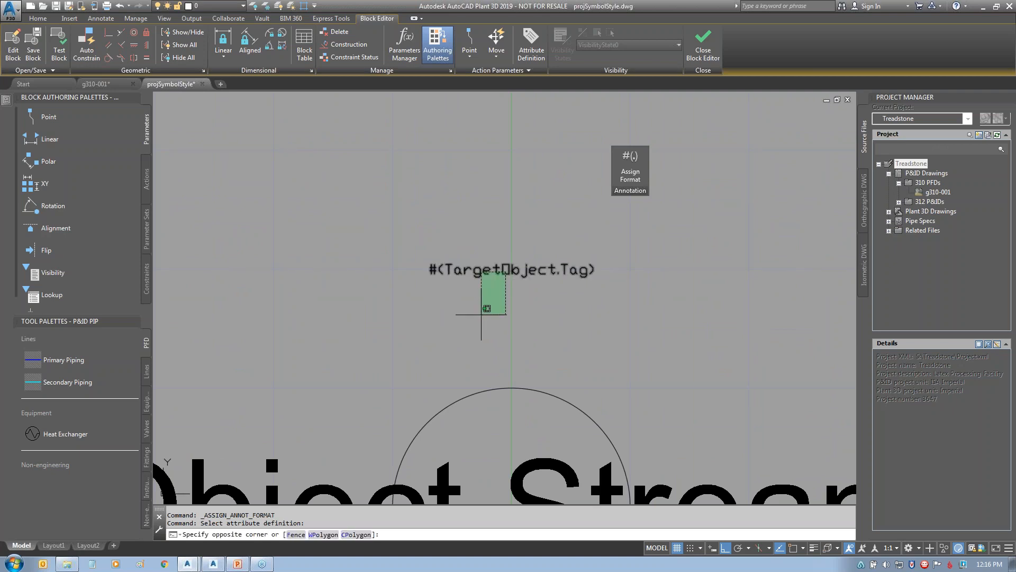
pyautogui.click(475, 309)
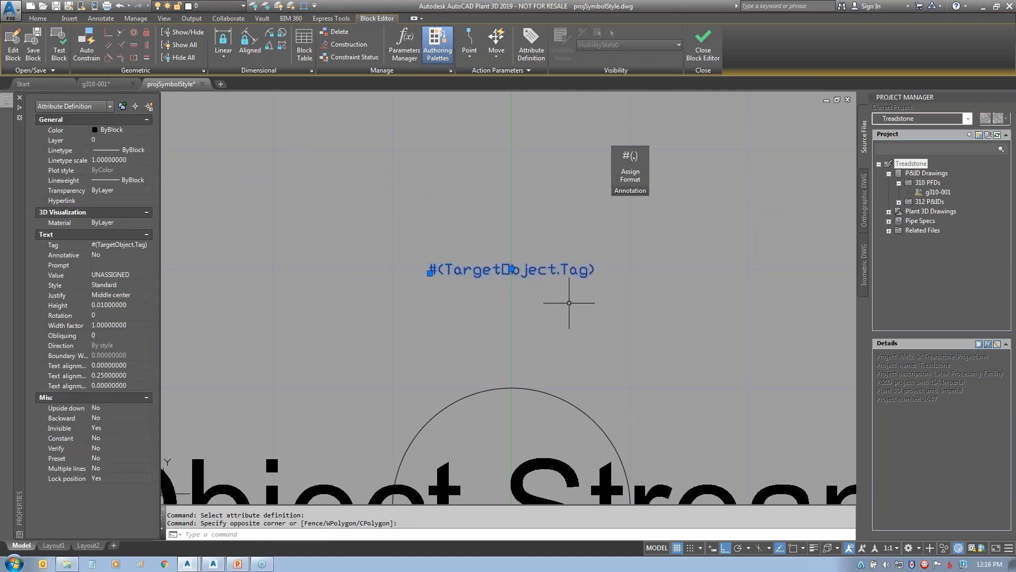
pyautogui.press('Escape')
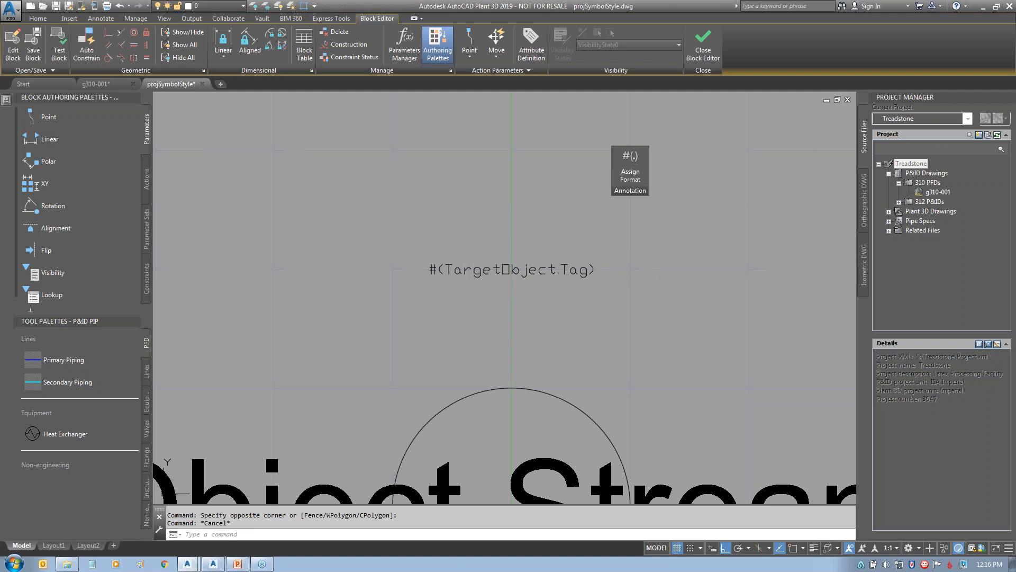
# - Recheck the TargetObject.Tag attribute's visibility setting against the larger attributes, and close the block editor
pyautogui.scroll(-3, 536, 292)
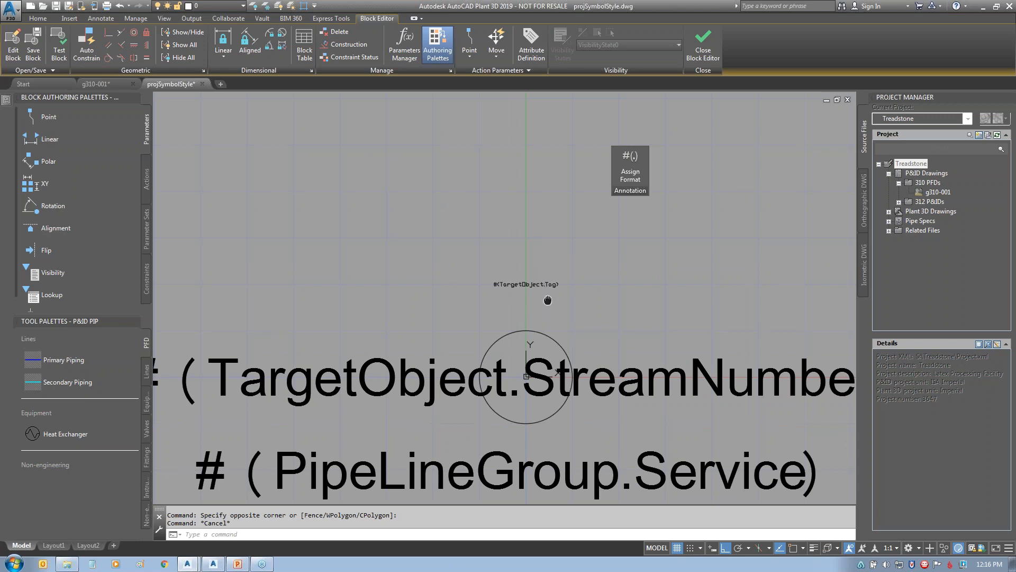
pyautogui.moveTo(544, 308); pyautogui.dragTo(553, 275, button='middle')
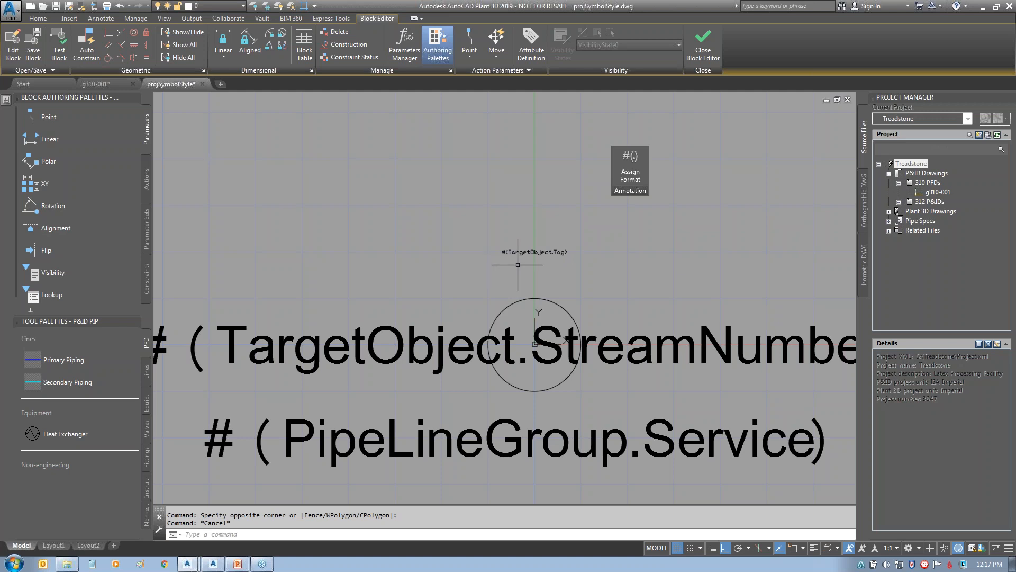
pyautogui.scroll(-2, 562, 272)
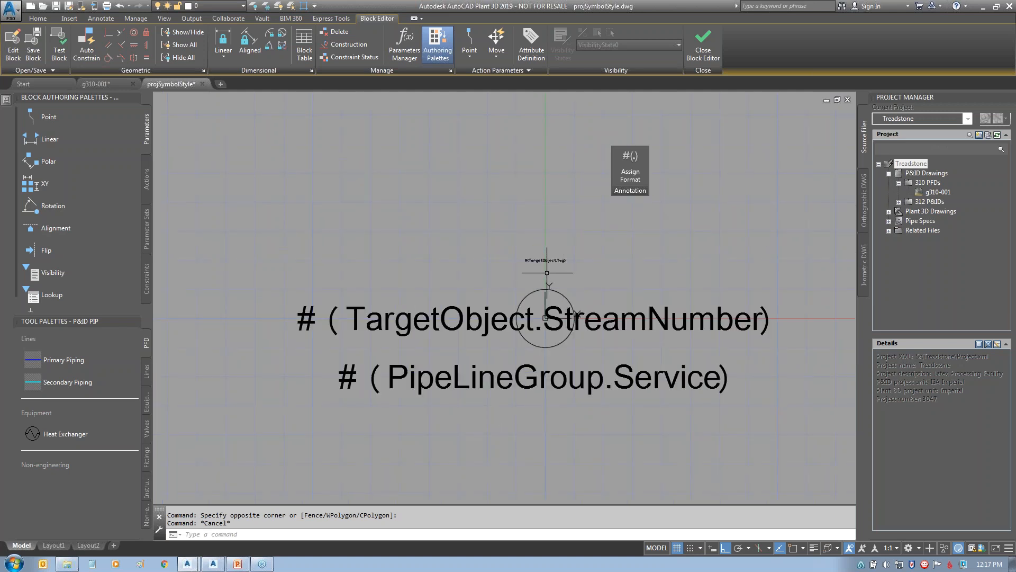
pyautogui.scroll(2, 547, 273)
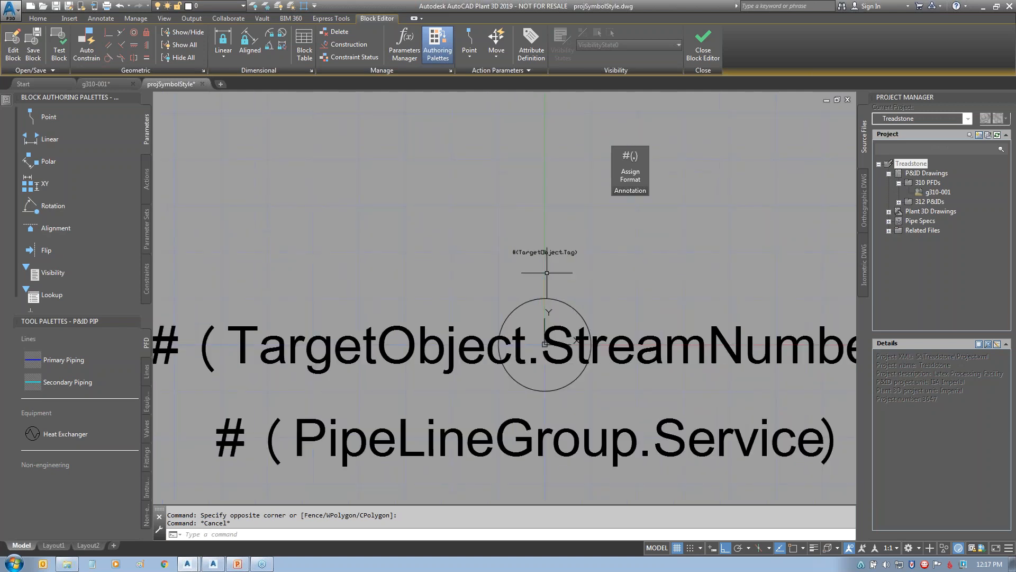
pyautogui.scroll(-2, 658, 268)
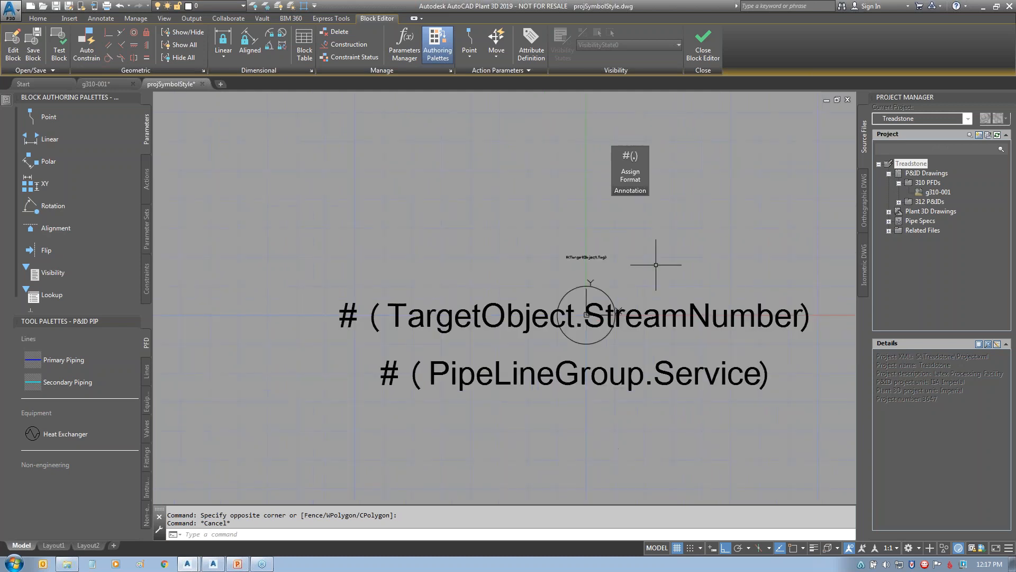
pyautogui.moveTo(657, 277); pyautogui.dragTo(627, 274, button='middle')
pyautogui.click(564, 248)
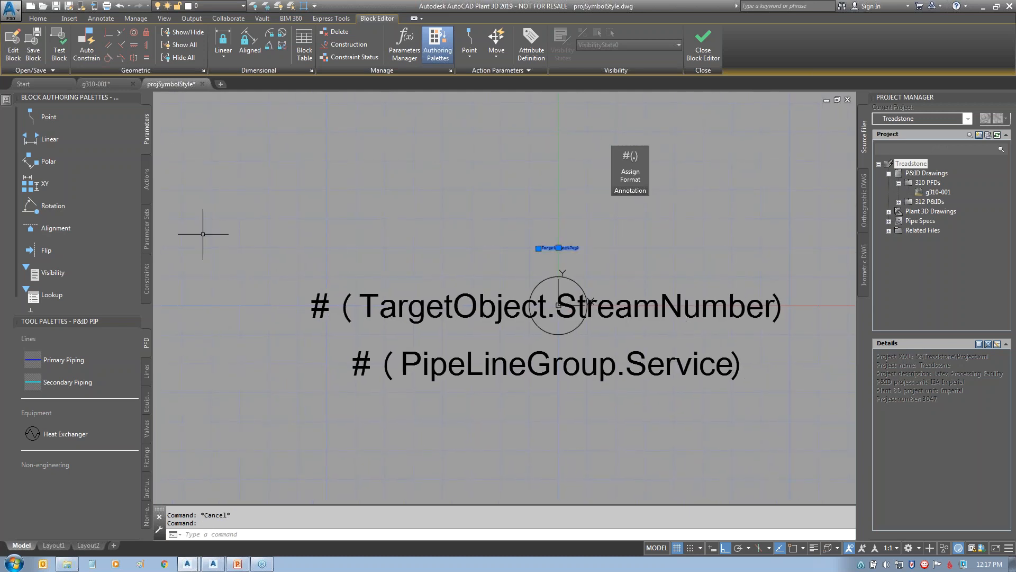
pyautogui.moveTo(8, 103)
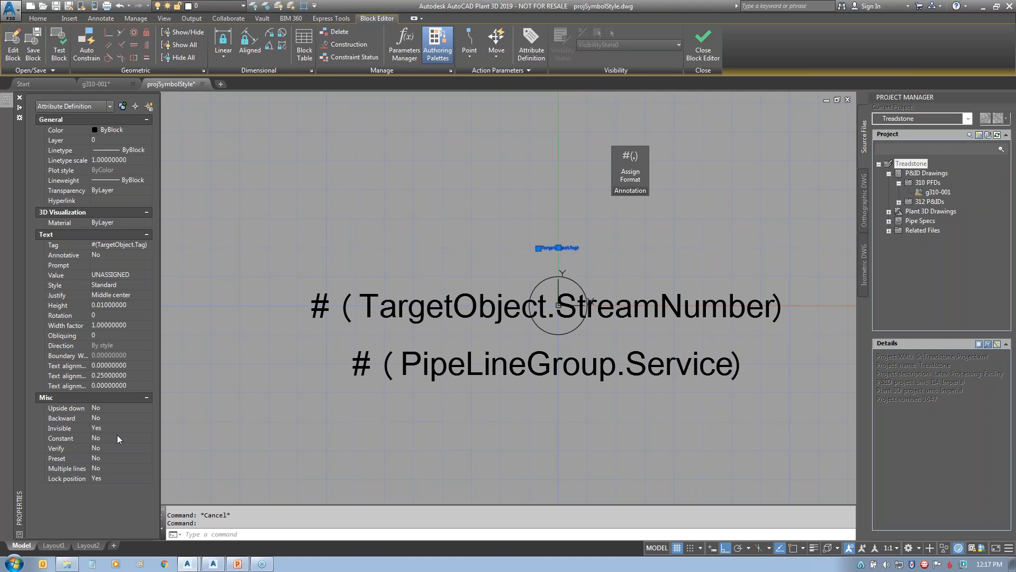
pyautogui.press('Escape')
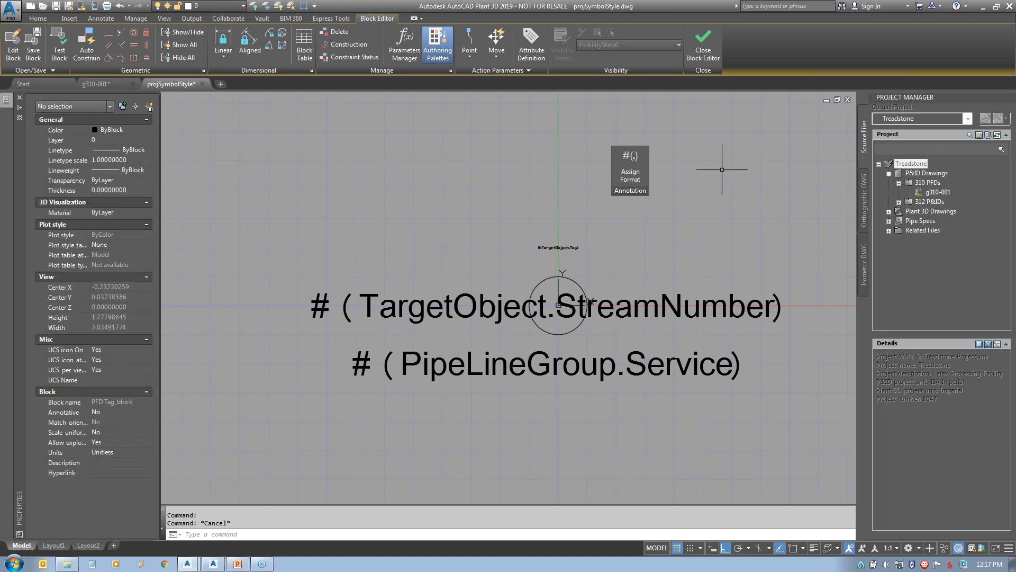
pyautogui.click(707, 48)
pyautogui.click(491, 295)
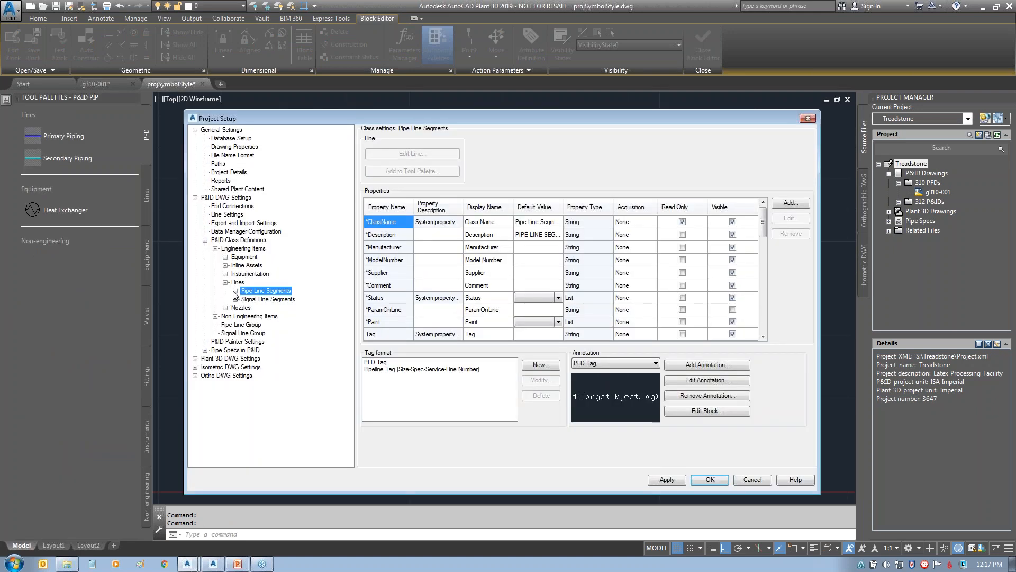
# - Review the default annotation style and tag format name of the PFD Primary Piping class
pyautogui.click(236, 290)
pyautogui.click(281, 308)
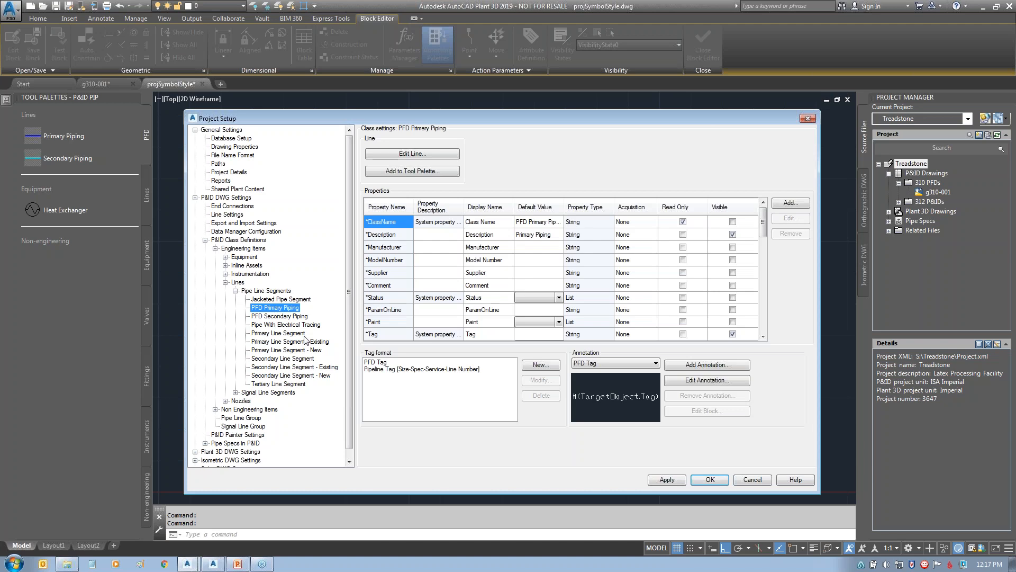
pyautogui.moveTo(763, 229); pyautogui.dragTo(770, 339)
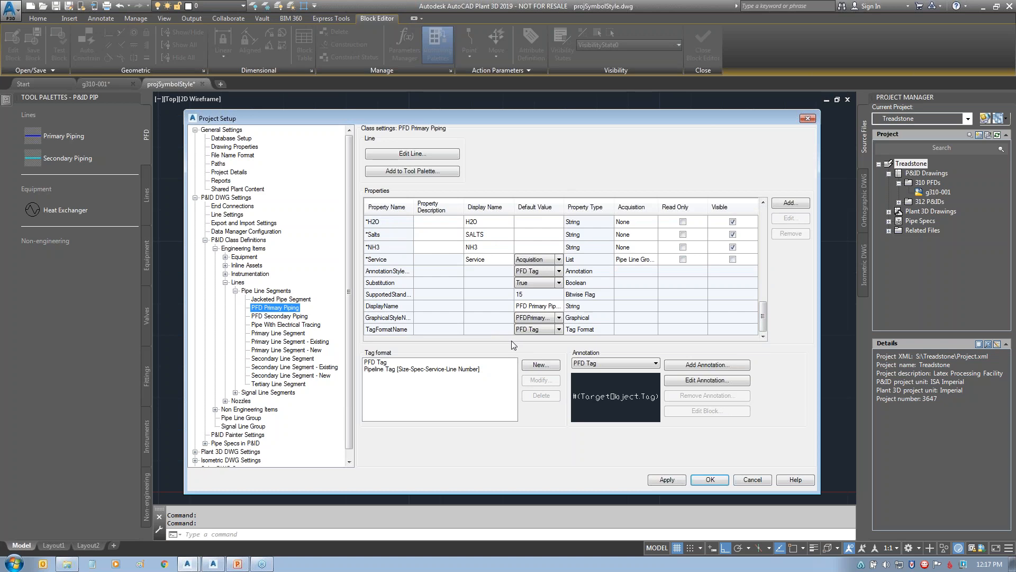
pyautogui.moveTo(553, 341); pyautogui.dragTo(403, 361)
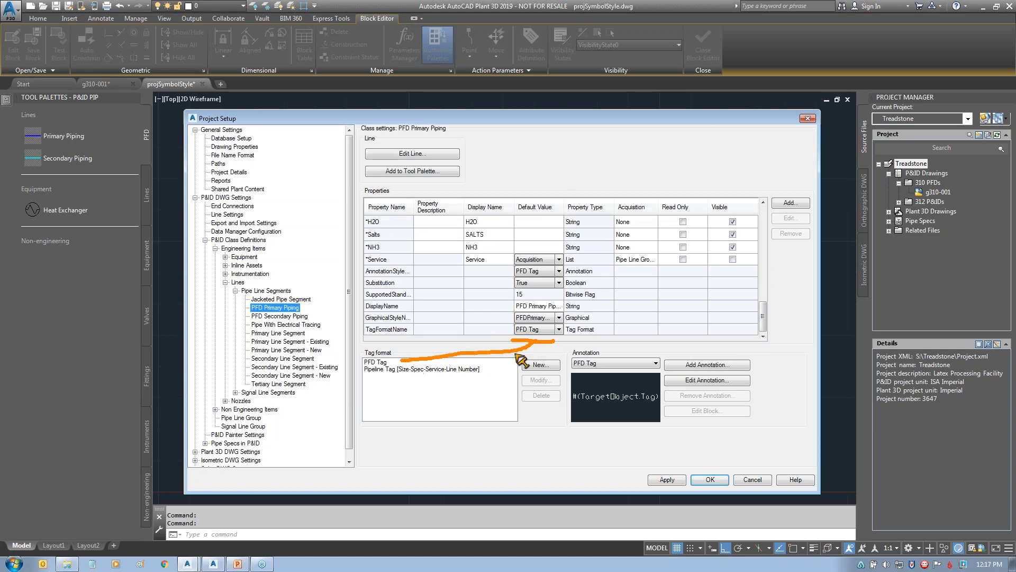
pyautogui.moveTo(573, 271)
pyautogui.mouseDown()
pyautogui.moveTo(629, 288)
pyautogui.moveTo(627, 324)
pyautogui.moveTo(603, 352)
pyautogui.mouseUp()
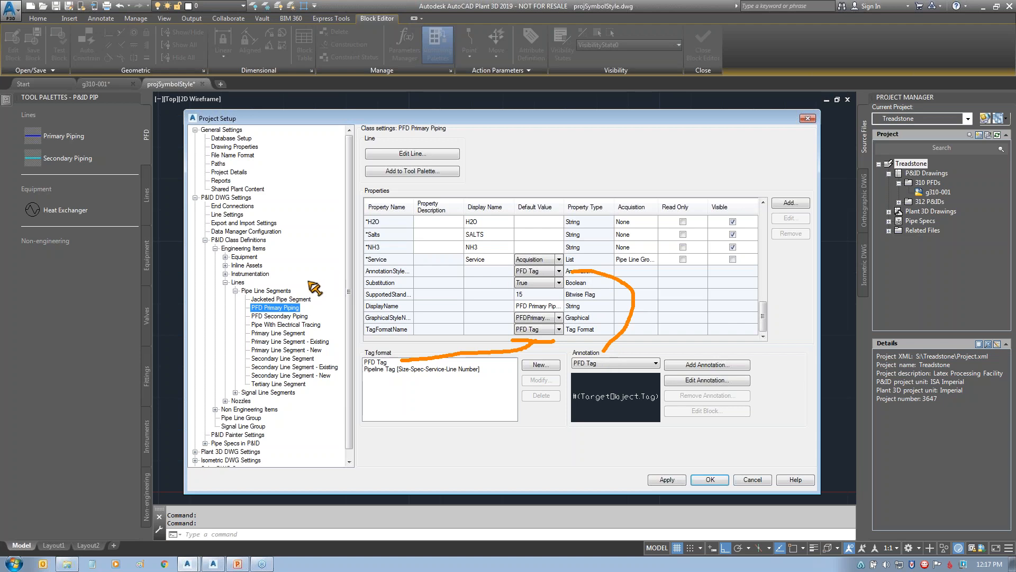
# - Compare the default annotation style and tag format name of the PFD Secondary Piping, Primary Line Segment and PFD Primary Piping classes
pyautogui.click(288, 316)
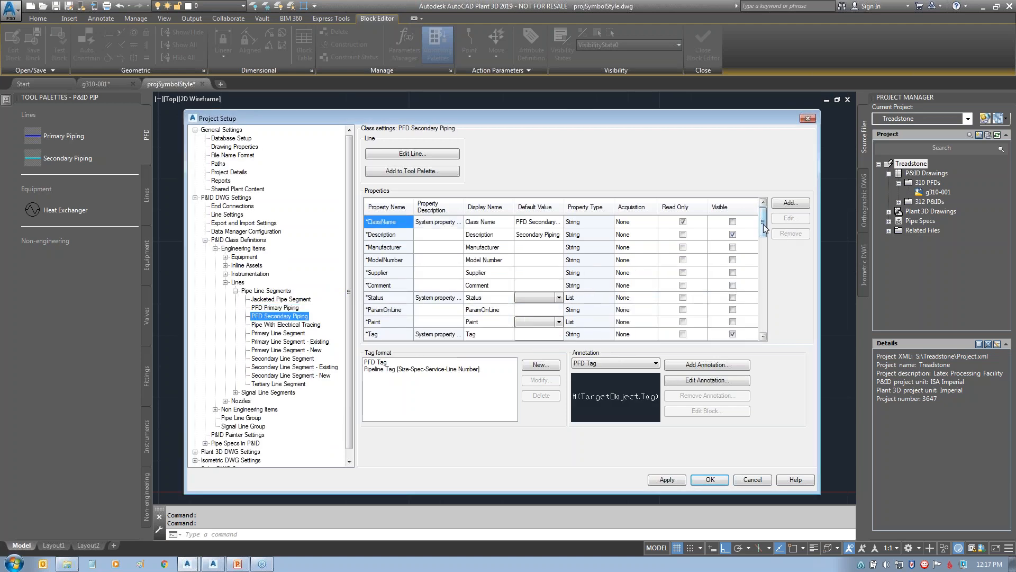
pyautogui.scroll(-10, 766, 301)
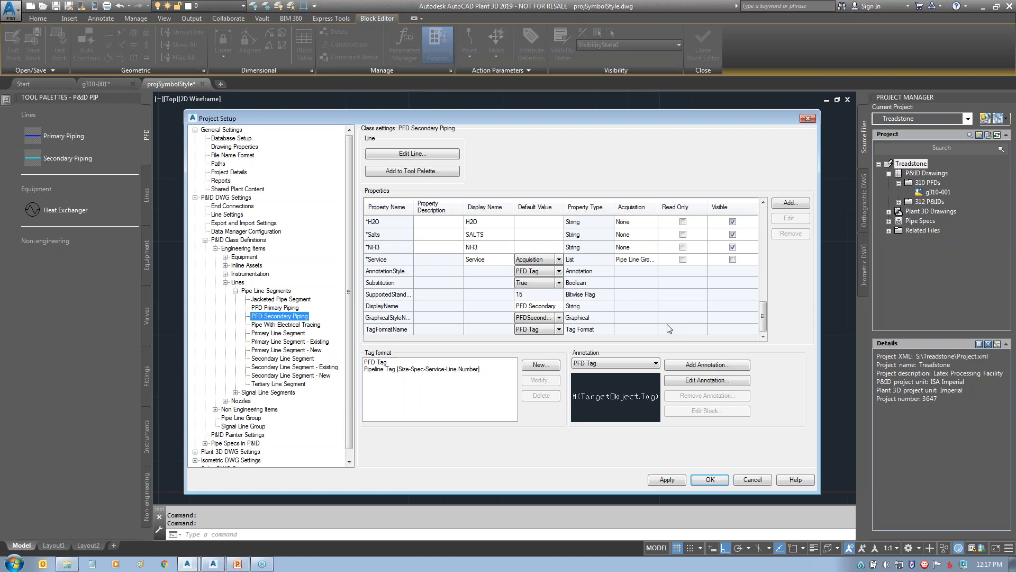
pyautogui.click(290, 335)
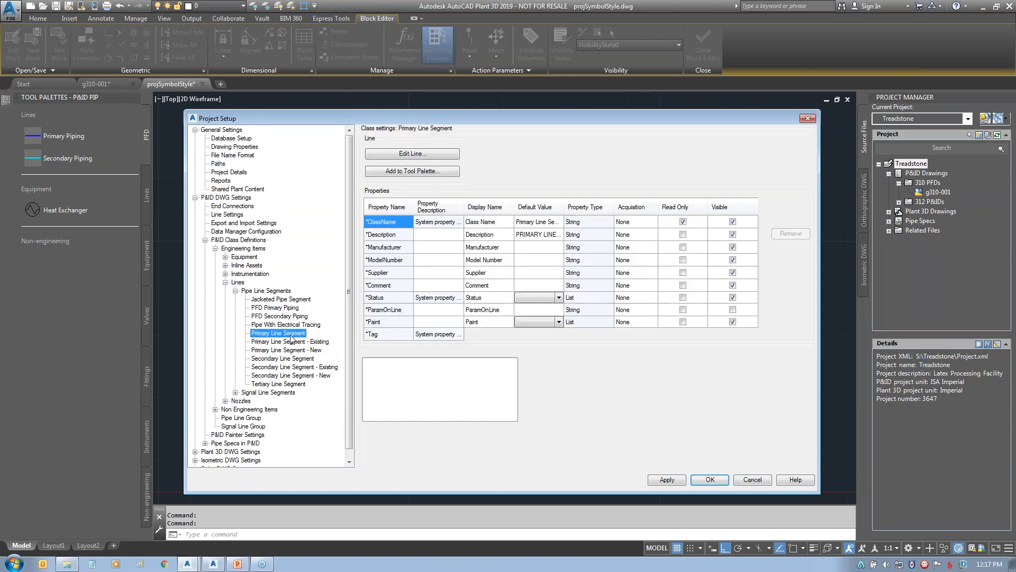
pyautogui.moveTo(765, 225); pyautogui.dragTo(767, 327)
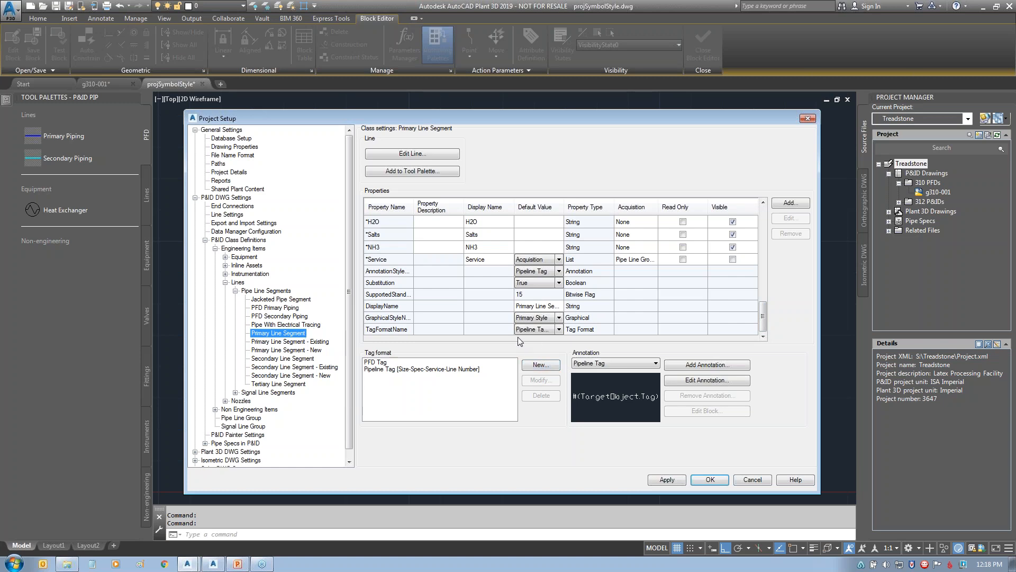
pyautogui.moveTo(518, 337)
pyautogui.mouseDown()
pyautogui.moveTo(515, 359)
pyautogui.moveTo(483, 368)
pyautogui.mouseUp()
pyautogui.moveTo(572, 270); pyautogui.dragTo(611, 355)
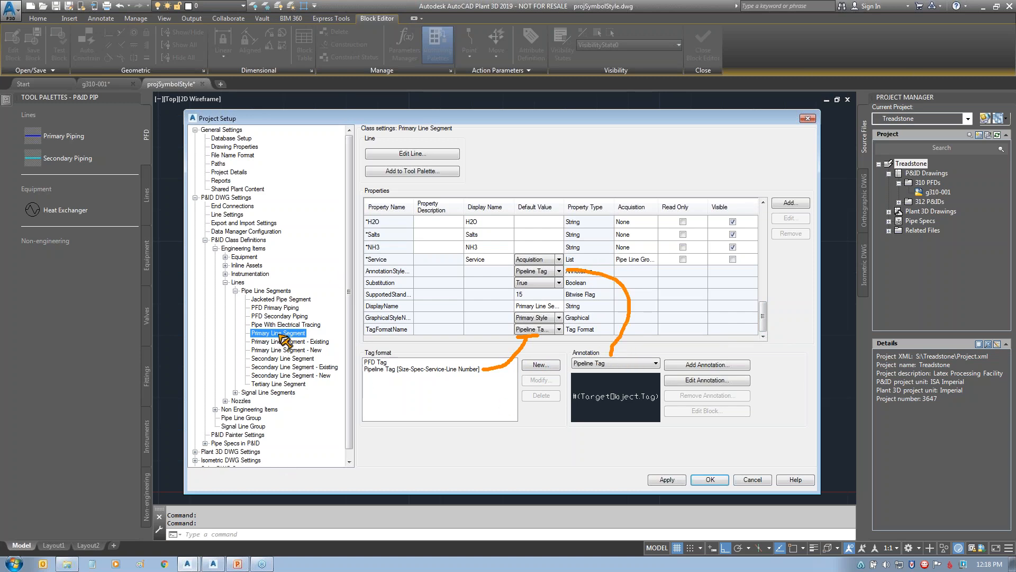
pyautogui.click(275, 308)
pyautogui.moveTo(763, 226); pyautogui.dragTo(770, 329)
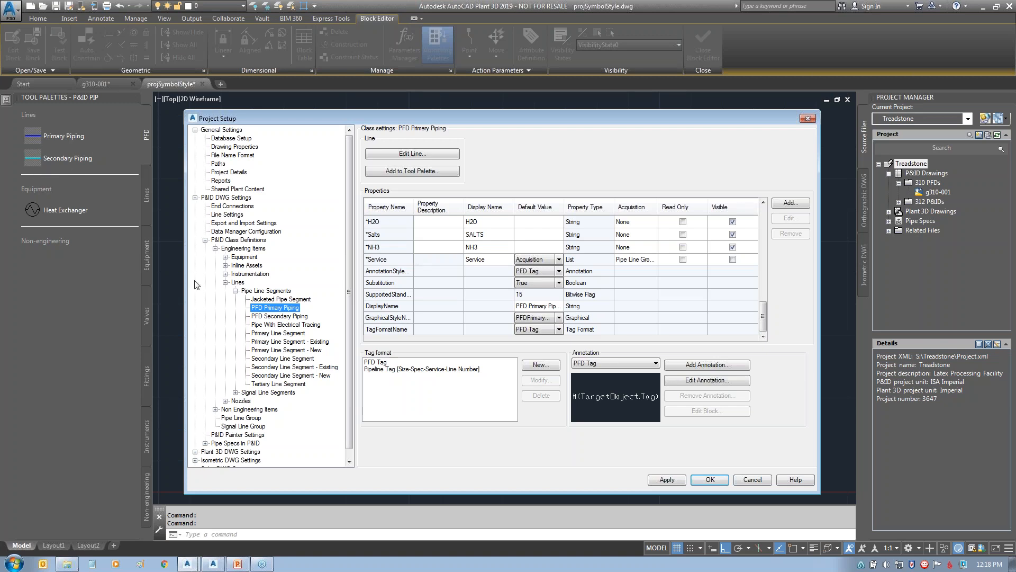
# - Preview the PFD Heat Exchanger symbol assigned to the TEMA type BKU Exchanger class under Heat Exchangers
pyautogui.click(225, 282)
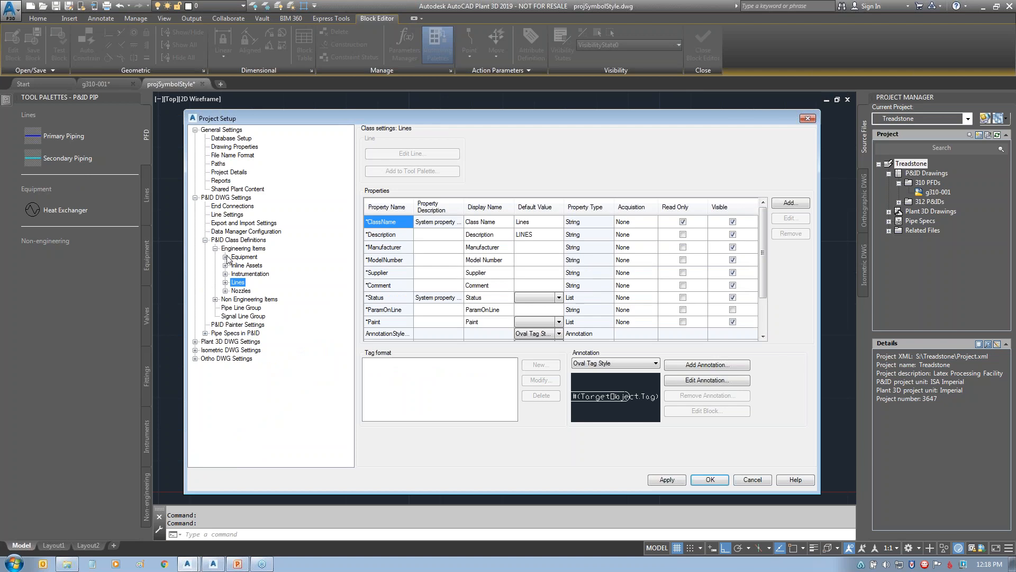
pyautogui.click(225, 256)
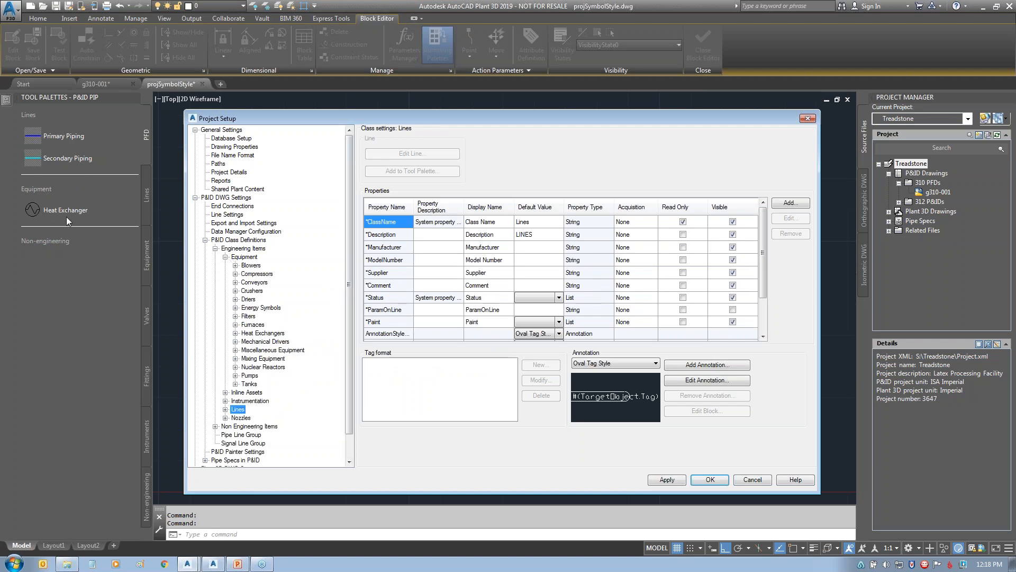
pyautogui.click(236, 333)
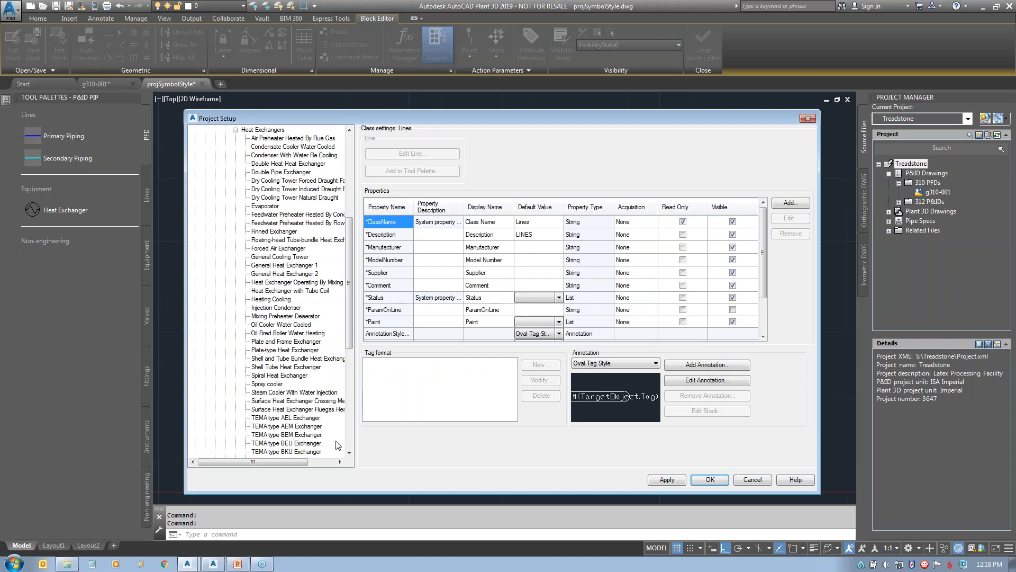
pyautogui.scroll(-2, 339, 448)
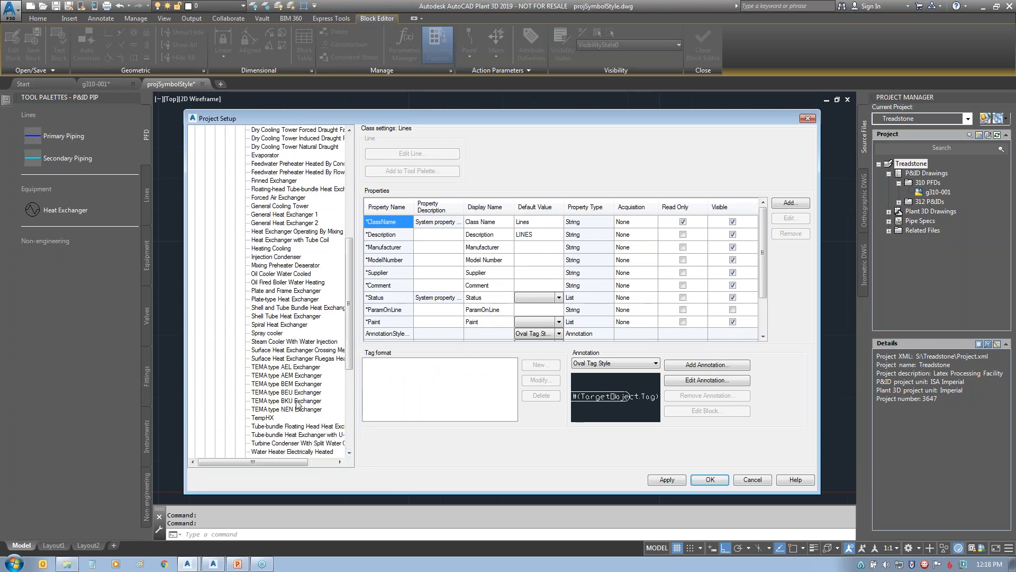
pyautogui.click(298, 402)
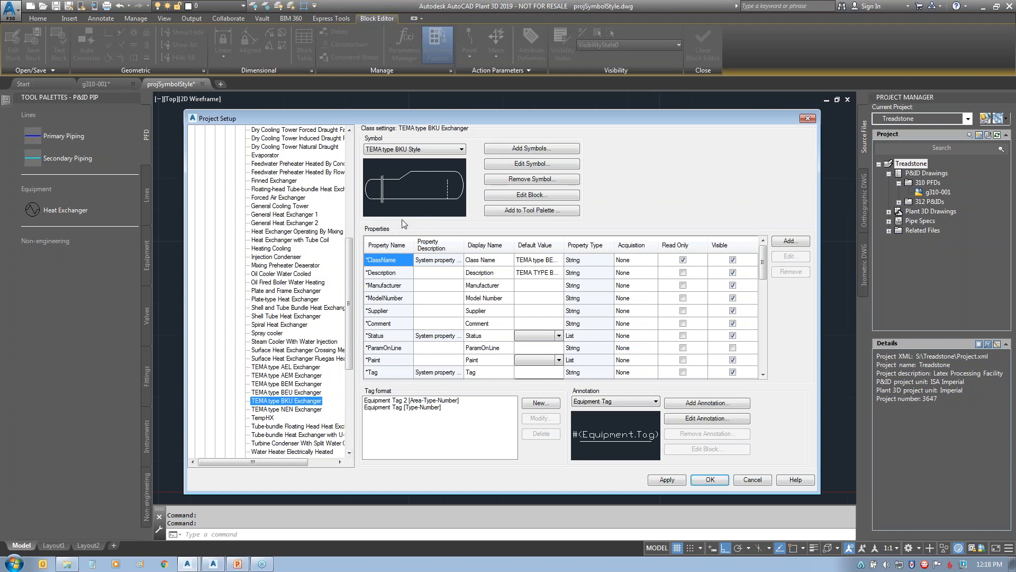
pyautogui.click(414, 150)
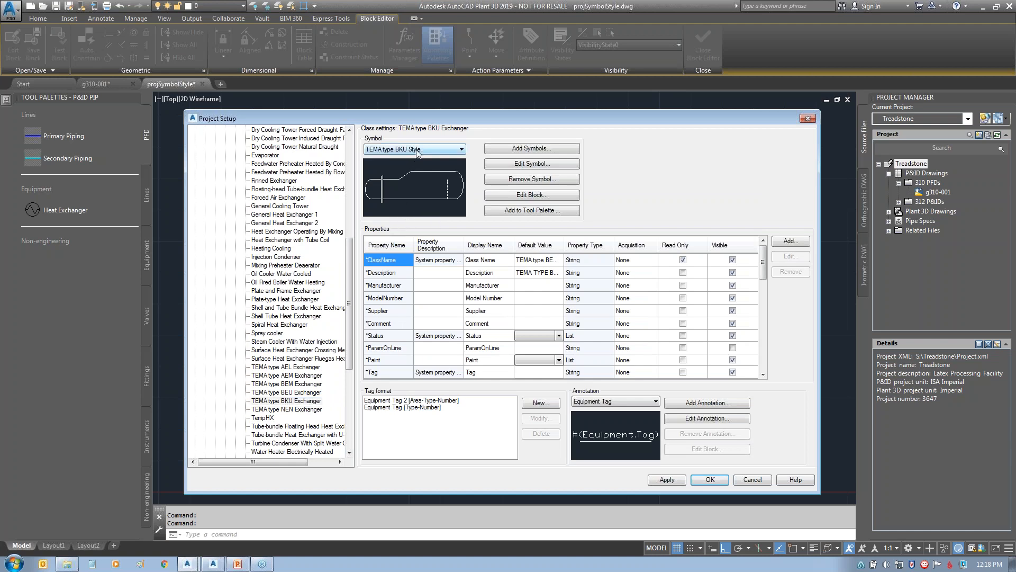
pyautogui.click(413, 159)
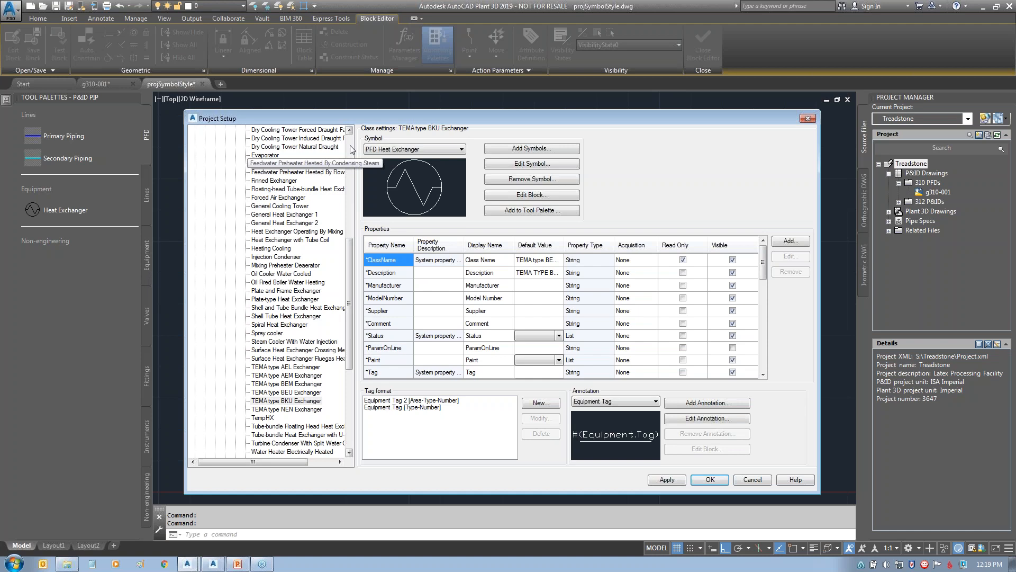
# - Open the Horizontal Centrifugal Pump class under Pumps and check which symbols are assigned to it
pyautogui.scroll(10, 350, 150)
pyautogui.click(236, 333)
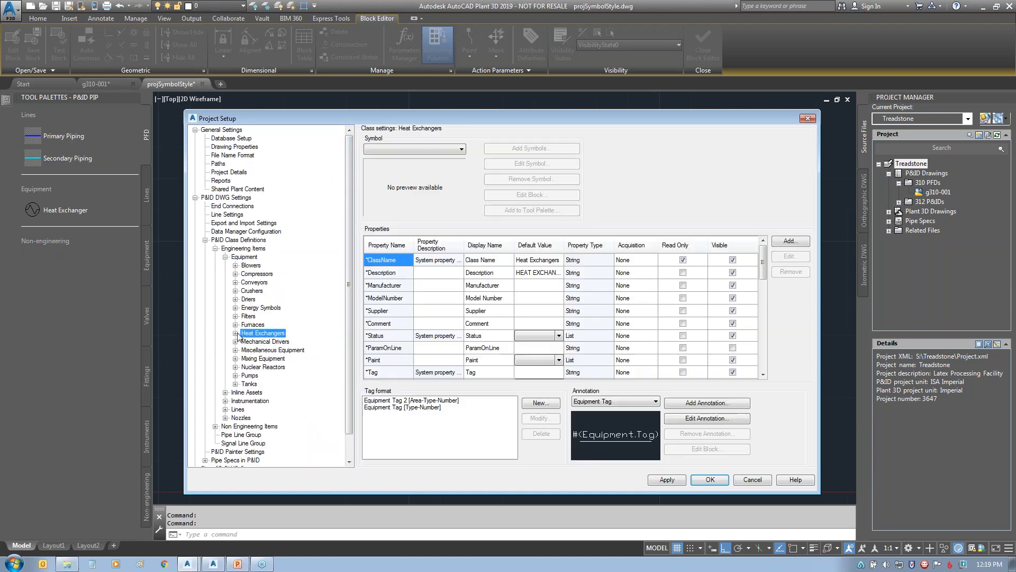
pyautogui.click(236, 375)
pyautogui.scroll(-7, 341, 392)
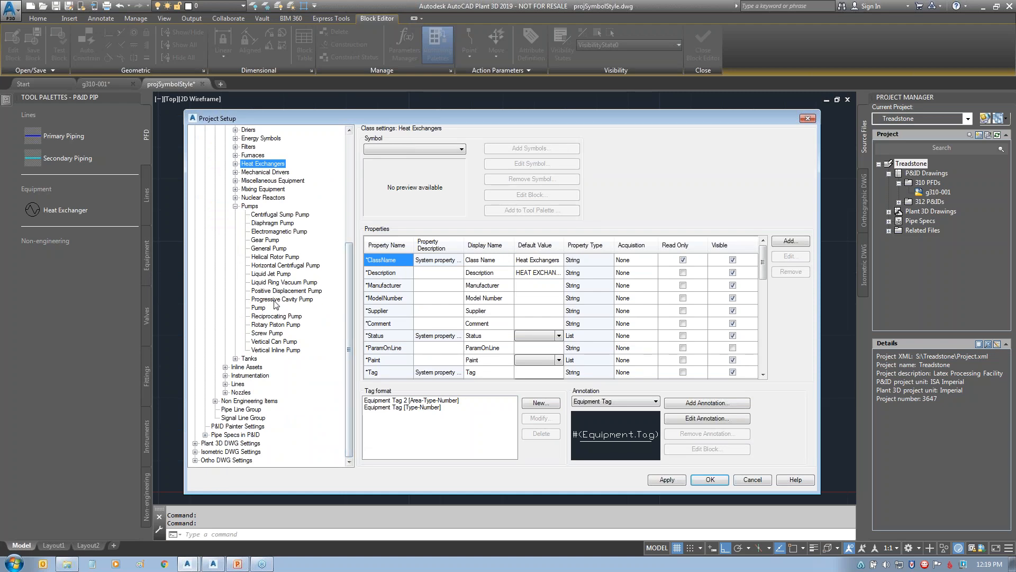
pyautogui.click(281, 265)
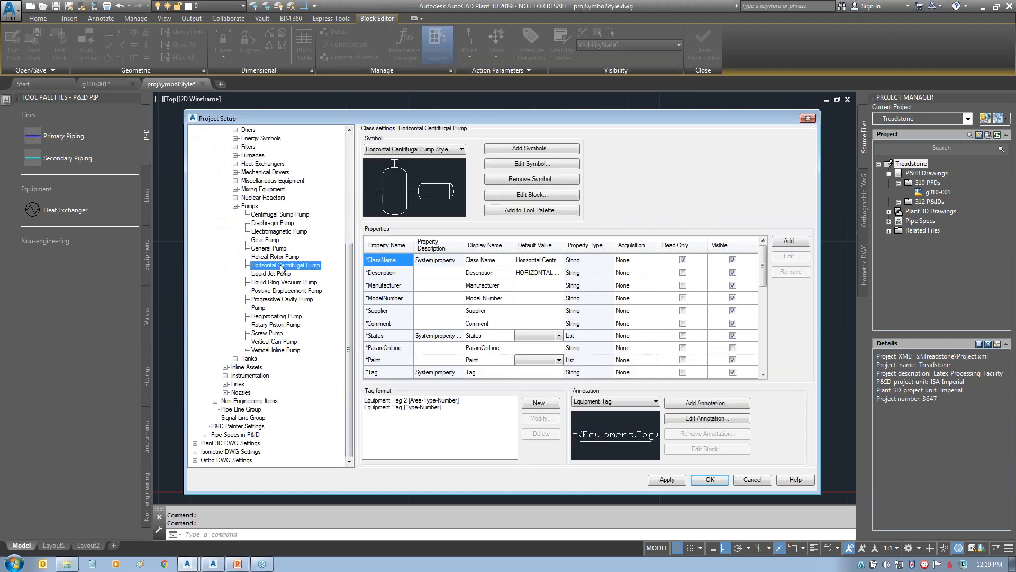
pyautogui.click(443, 151)
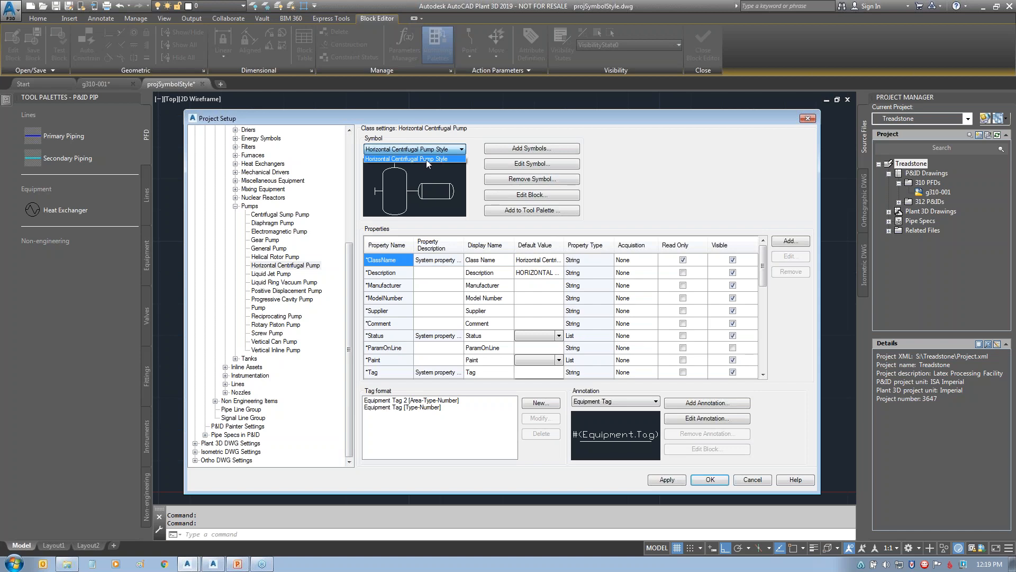
pyautogui.click(426, 160)
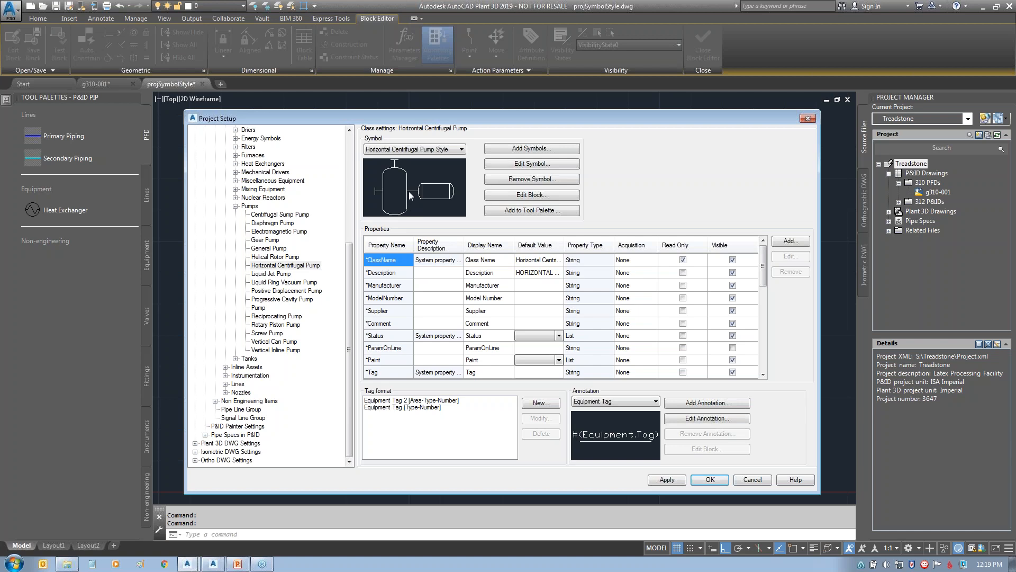
# - Select the PFD Pump block from S:\PFD Library.dwg as a new symbol for the Horizontal Centrifugal Pump class
pyautogui.click(537, 147)
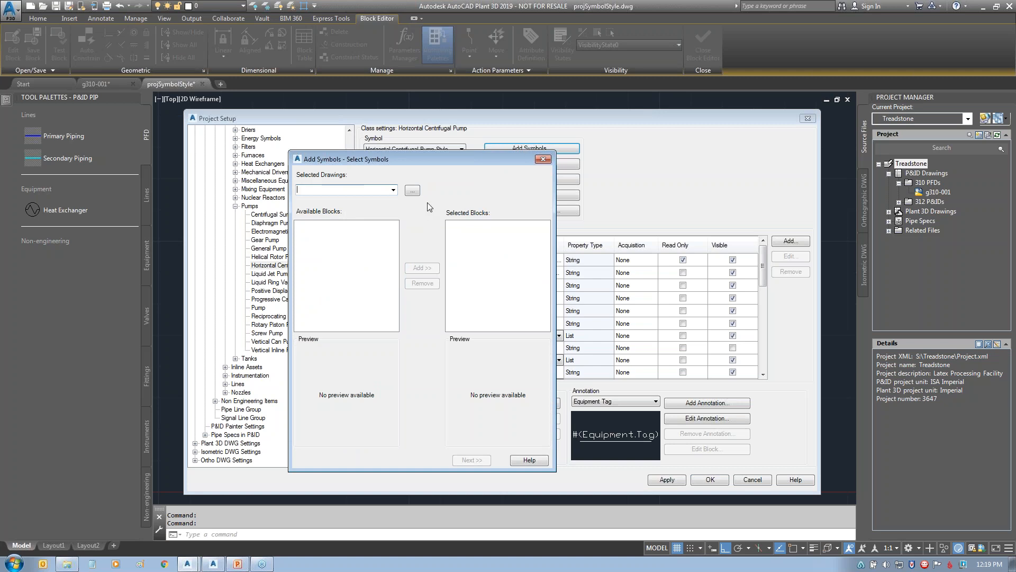
pyautogui.click(413, 191)
pyautogui.click(180, 215)
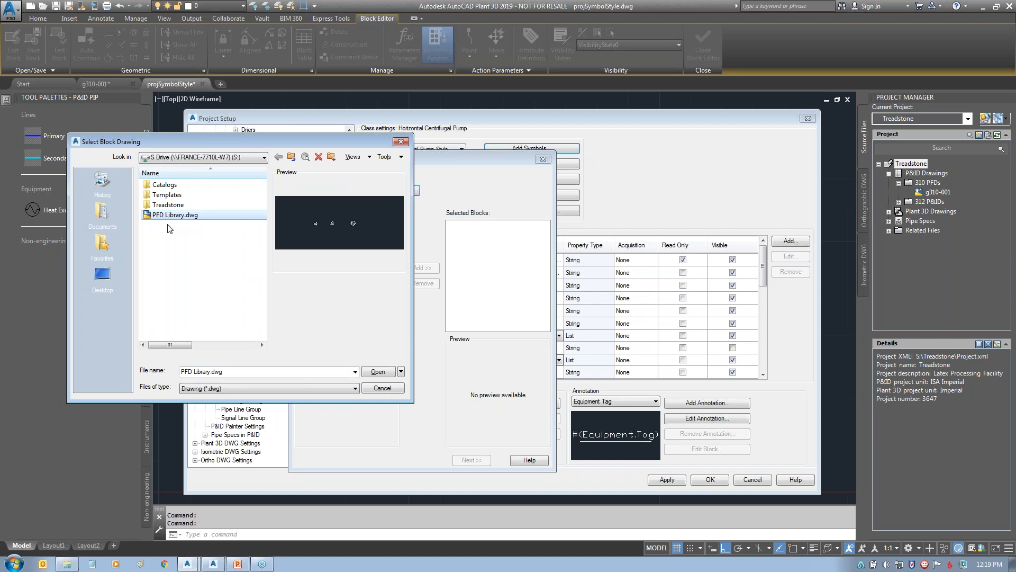
pyautogui.click(377, 371)
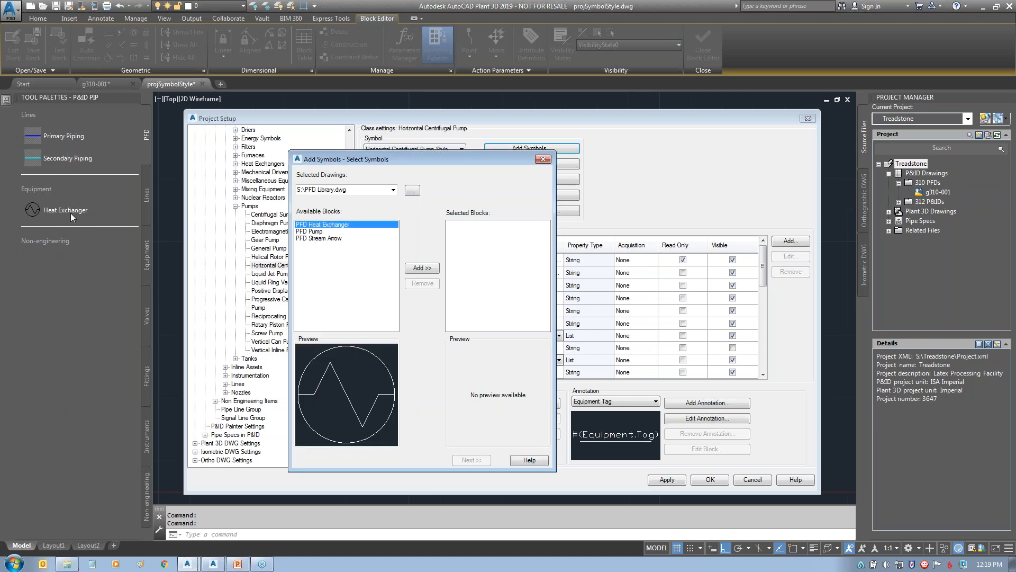
pyautogui.click(318, 238)
pyautogui.click(309, 231)
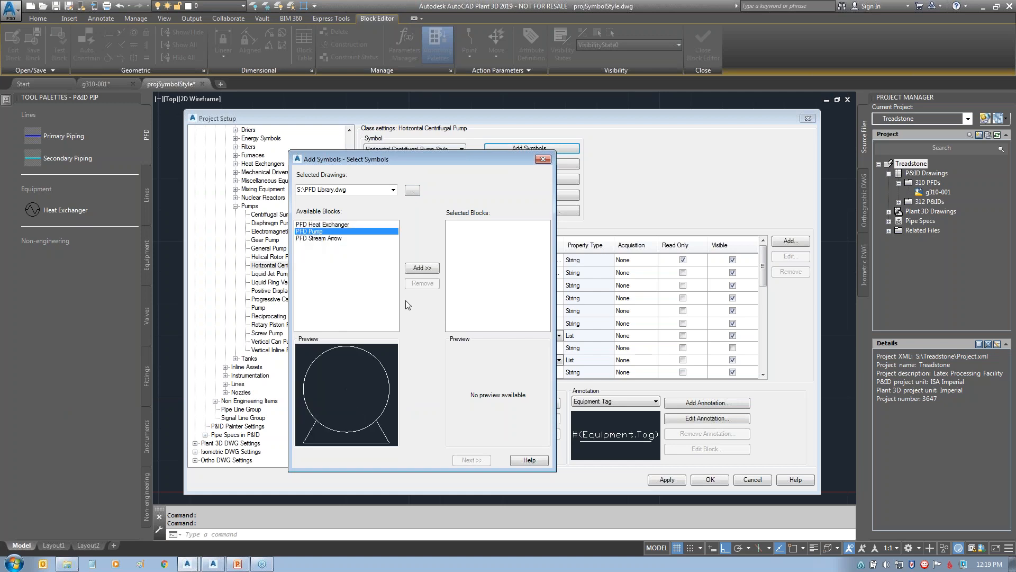
pyautogui.click(421, 269)
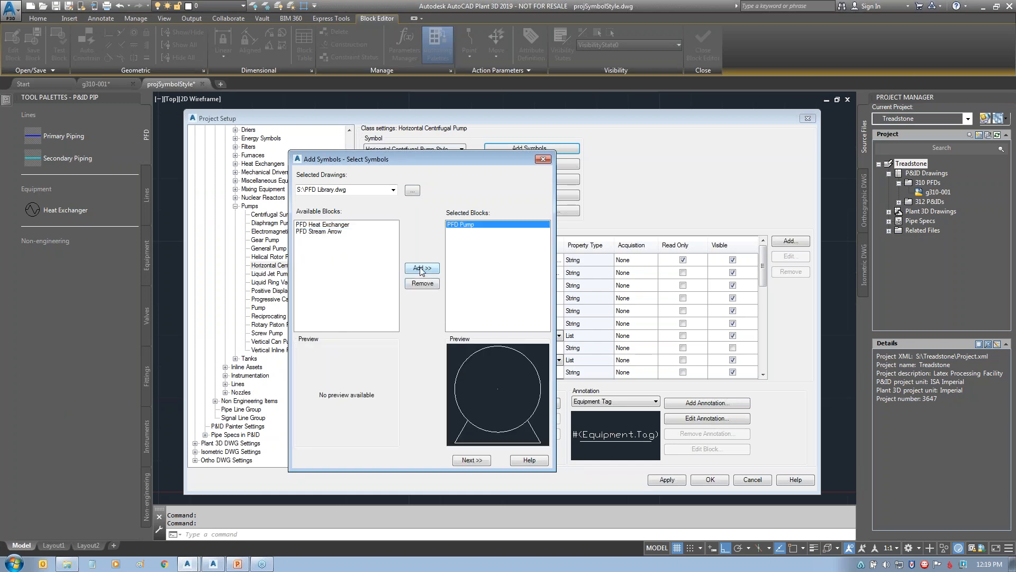
pyautogui.click(469, 460)
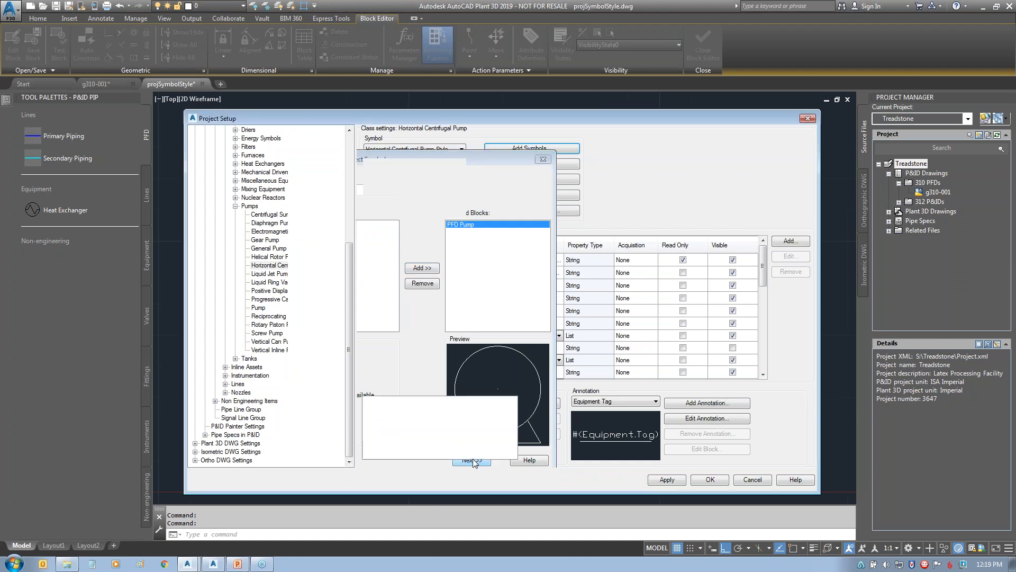
# - Finish the new symbol with the name PFD Pump and add it to the current tool palette
pyautogui.click(534, 230)
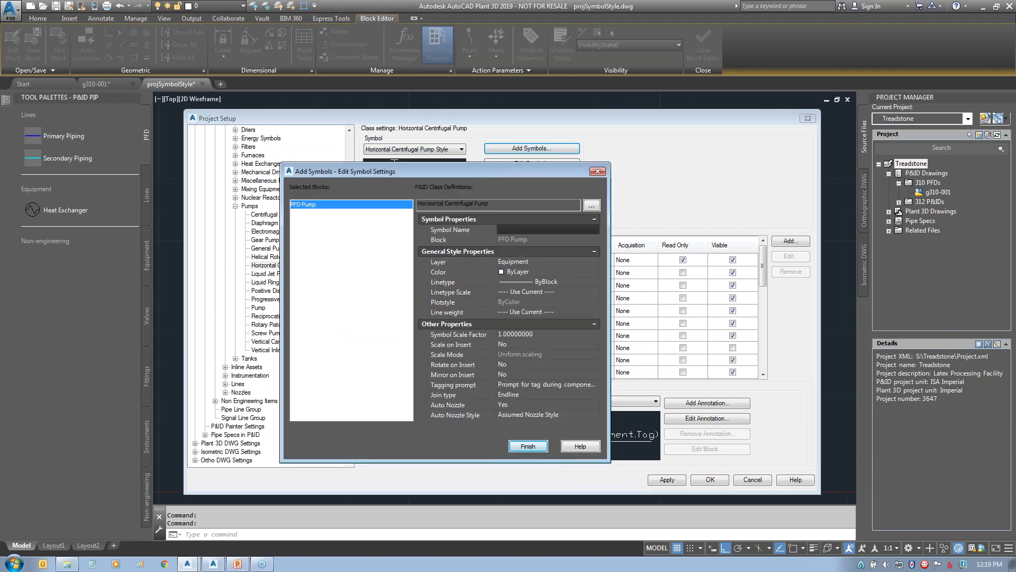
pyautogui.write('PFD Pump')
pyautogui.moveTo(488, 173); pyautogui.dragTo(517, 249)
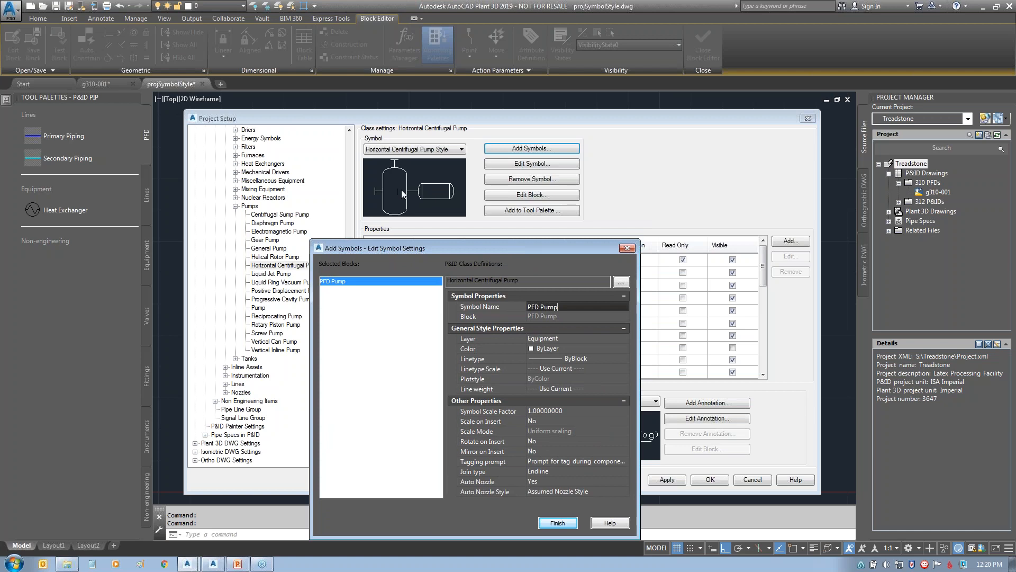
pyautogui.moveTo(494, 246); pyautogui.dragTo(493, 174)
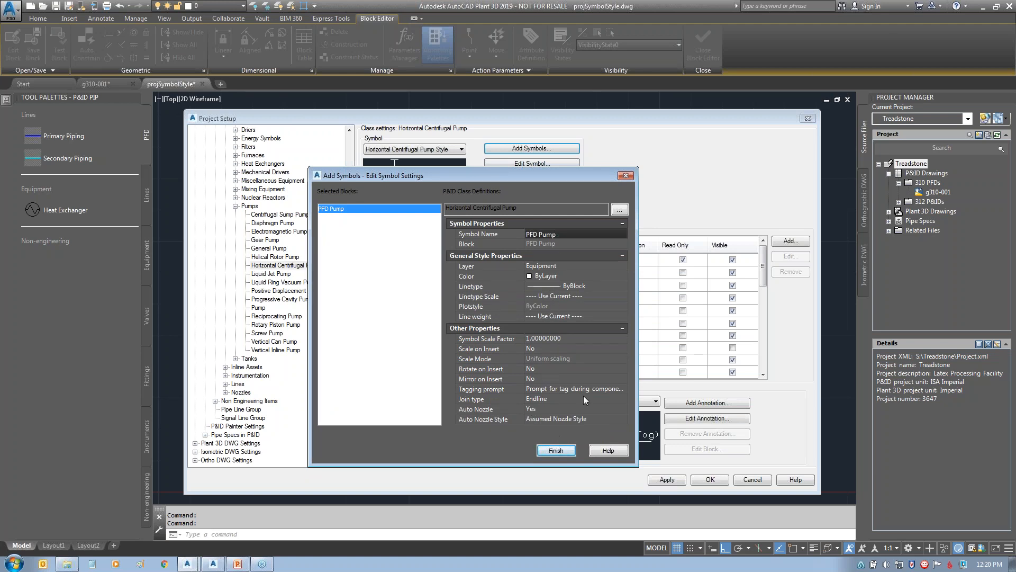
pyautogui.click(554, 451)
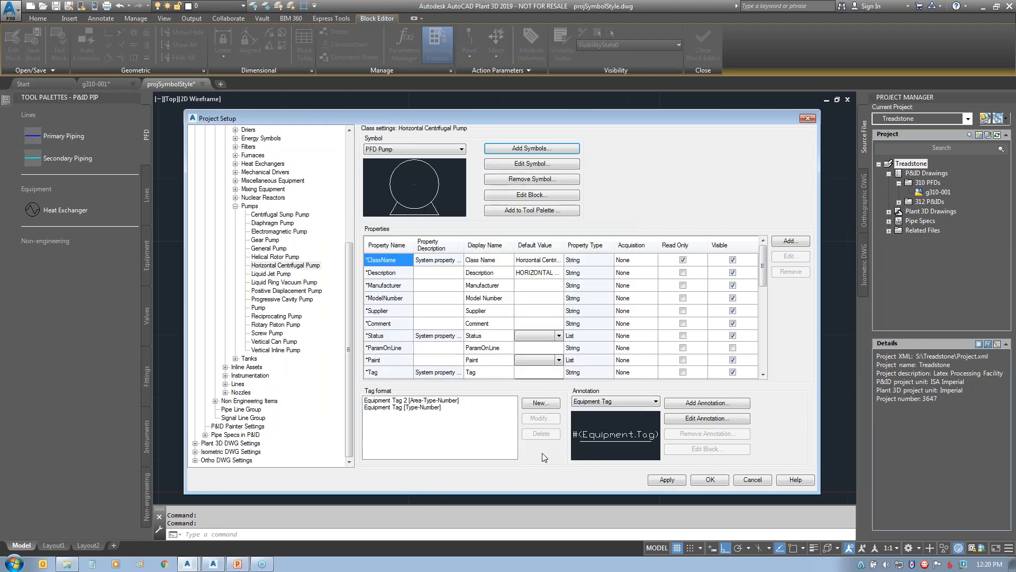
pyautogui.click(527, 211)
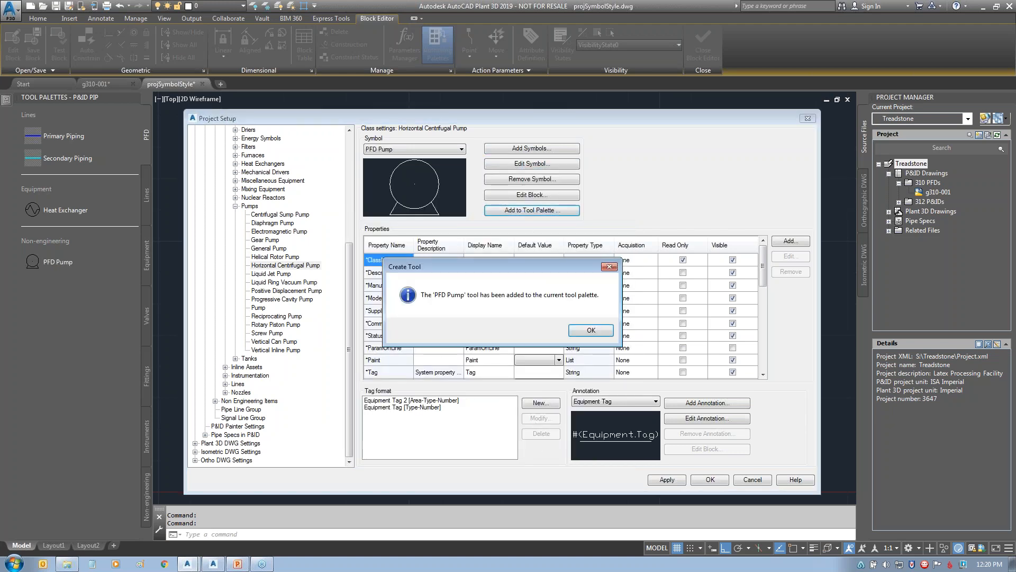
pyautogui.click(591, 330)
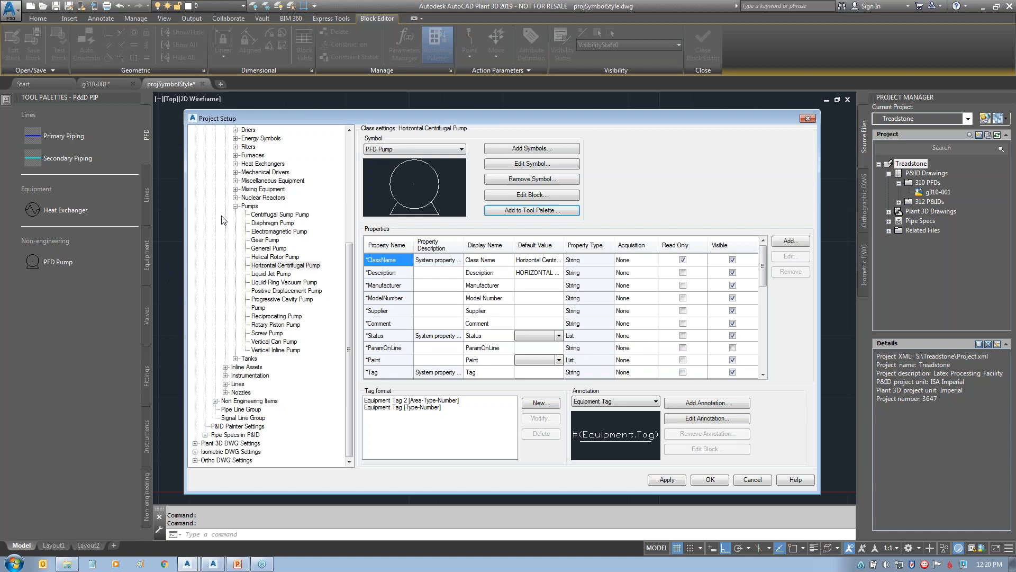
# - Examine the symbols available for the Cone Bottom Tank class under Tanks, keeping the current one
pyautogui.click(236, 206)
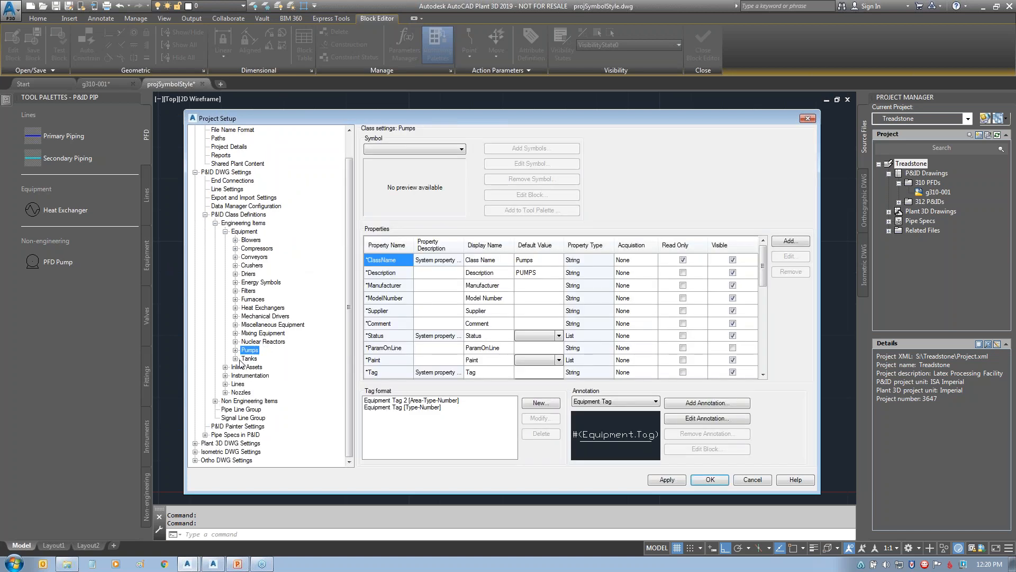
pyautogui.click(235, 359)
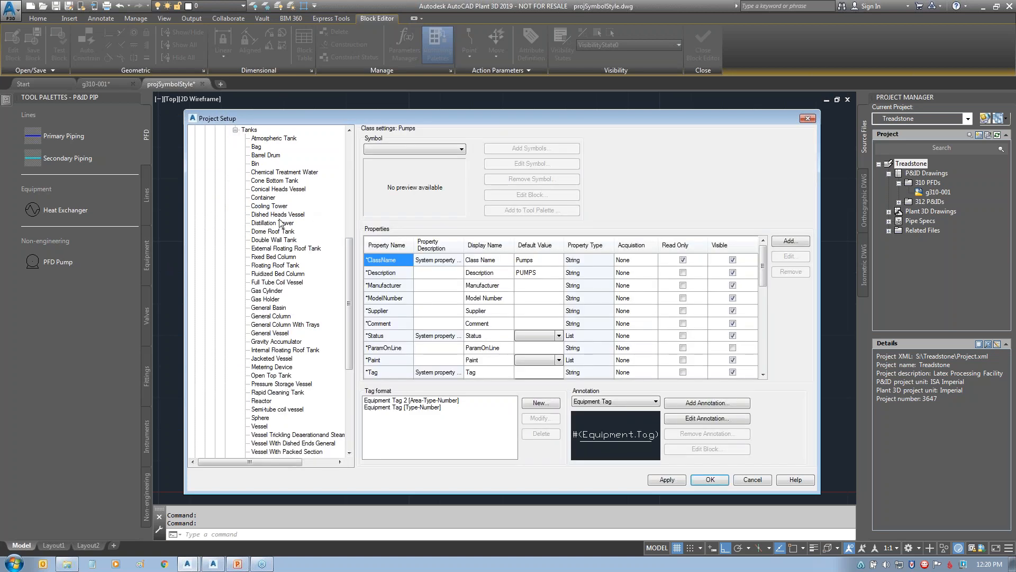
pyautogui.click(281, 181)
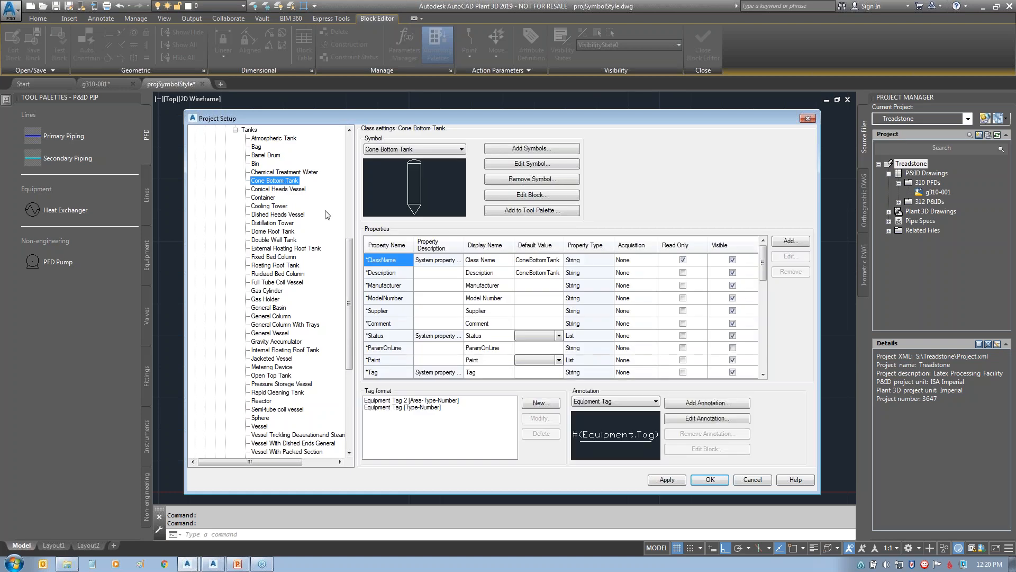
pyautogui.click(415, 152)
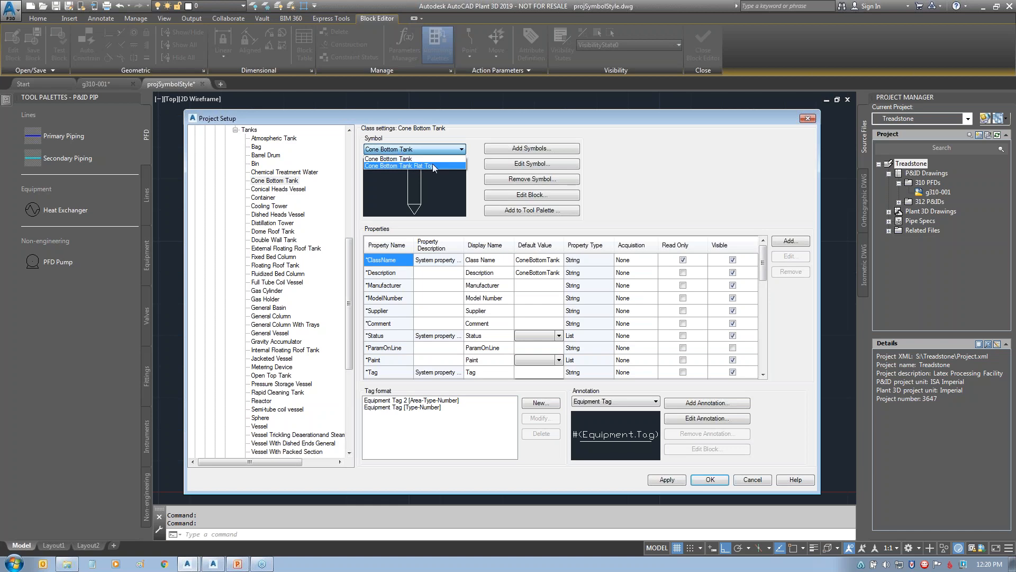
pyautogui.click(698, 169)
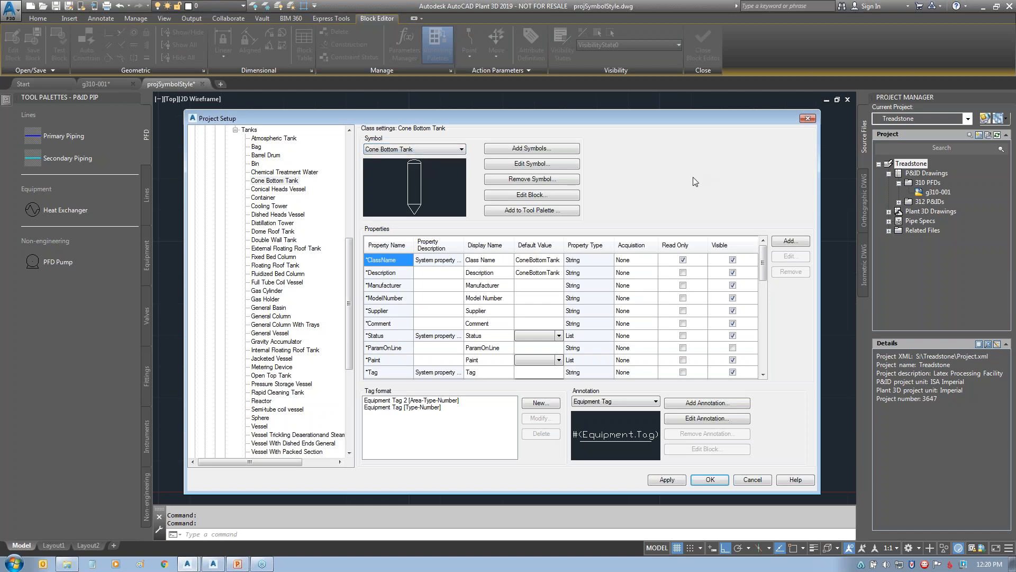
# - Select the ConeBottomTank_FlatTop block from S:\Treadstone\projSymbolStyle.dwg as a new symbol for the Cone Bottom Tank class
pyautogui.click(527, 149)
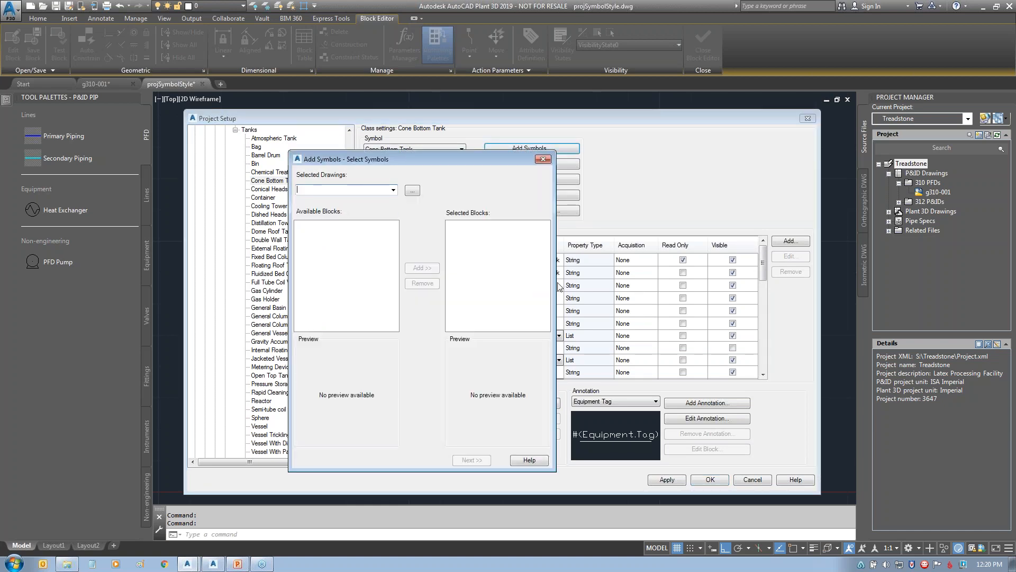
pyautogui.click(412, 190)
pyautogui.doubleClick(178, 207)
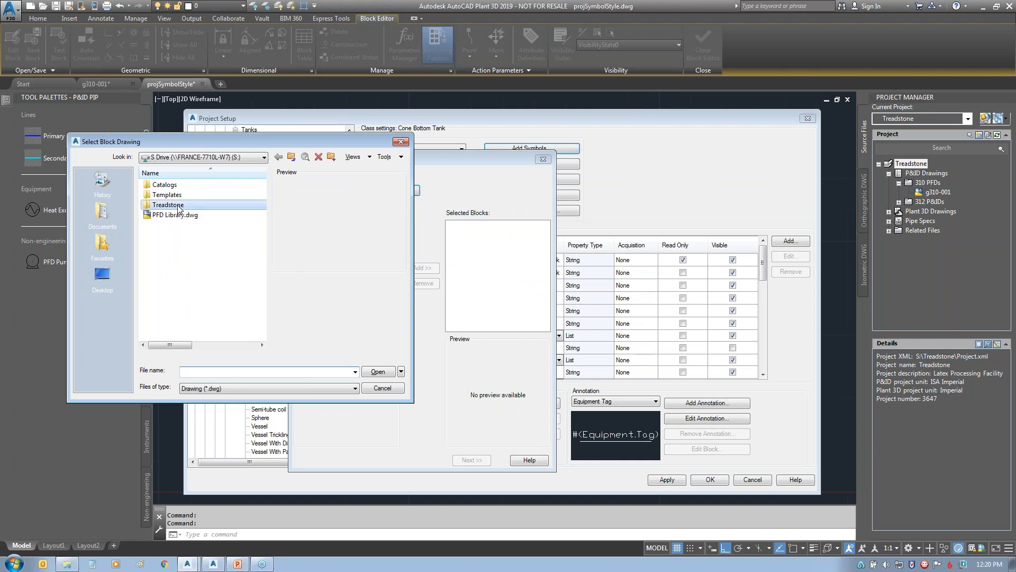
pyautogui.click(171, 287)
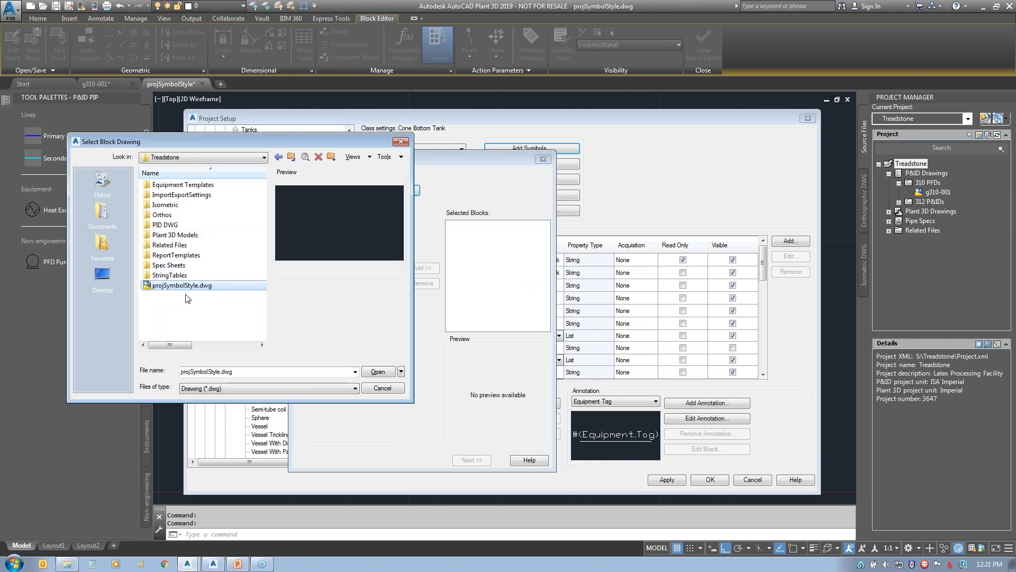
pyautogui.click(377, 371)
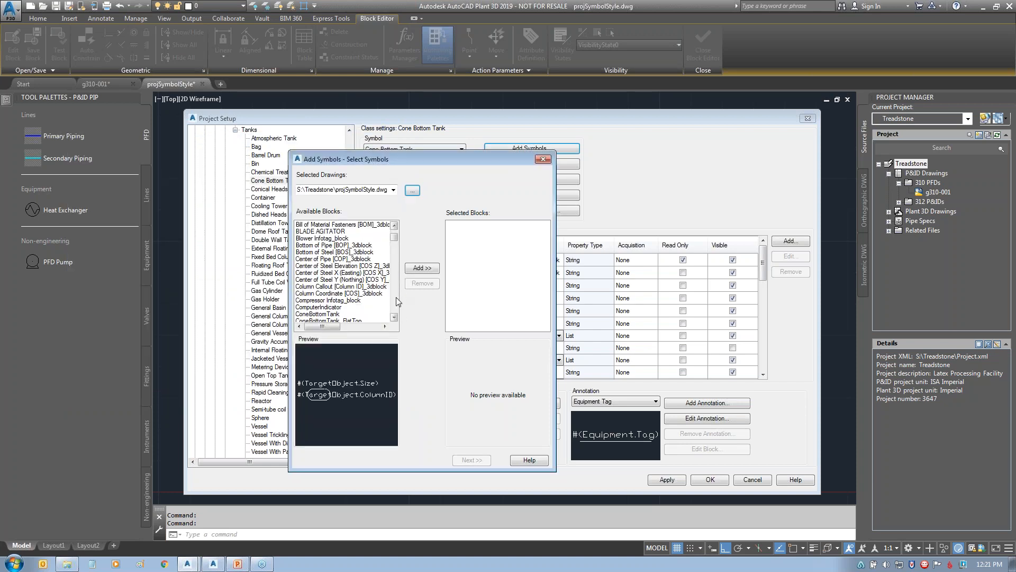
pyautogui.click(394, 318)
pyautogui.click(394, 318)
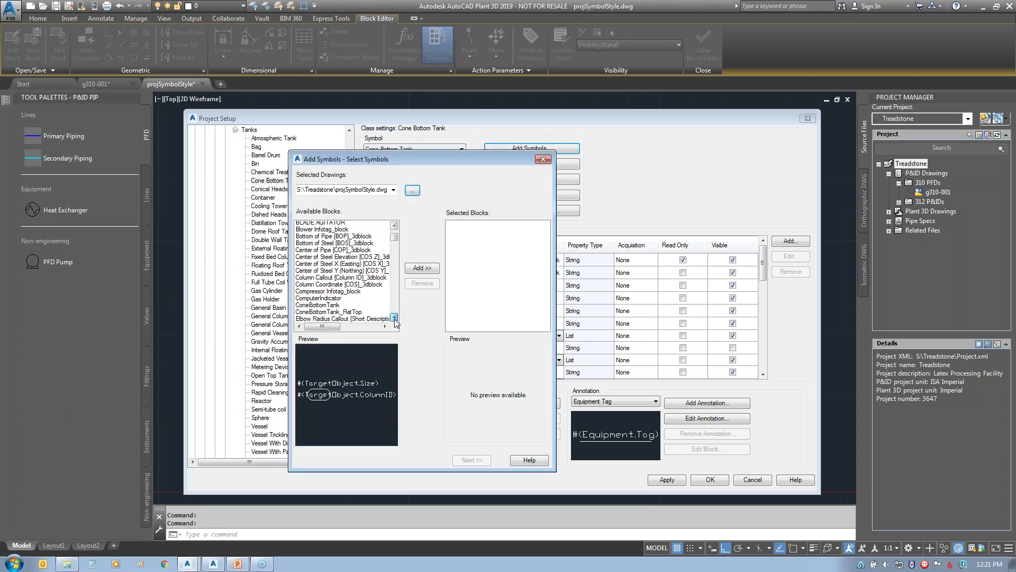
pyautogui.click(394, 318)
pyautogui.click(395, 317)
pyautogui.click(336, 295)
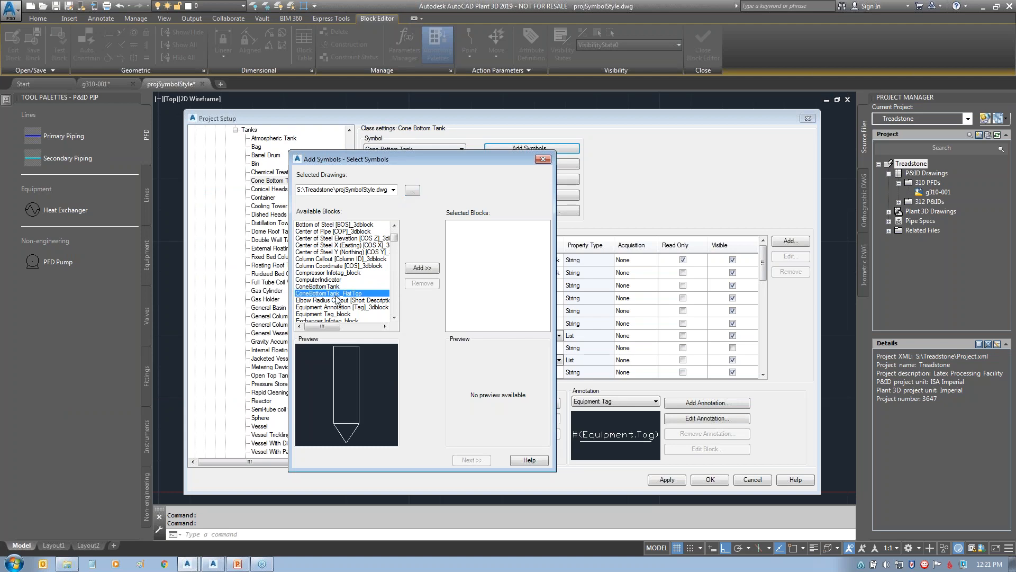
pyautogui.click(427, 269)
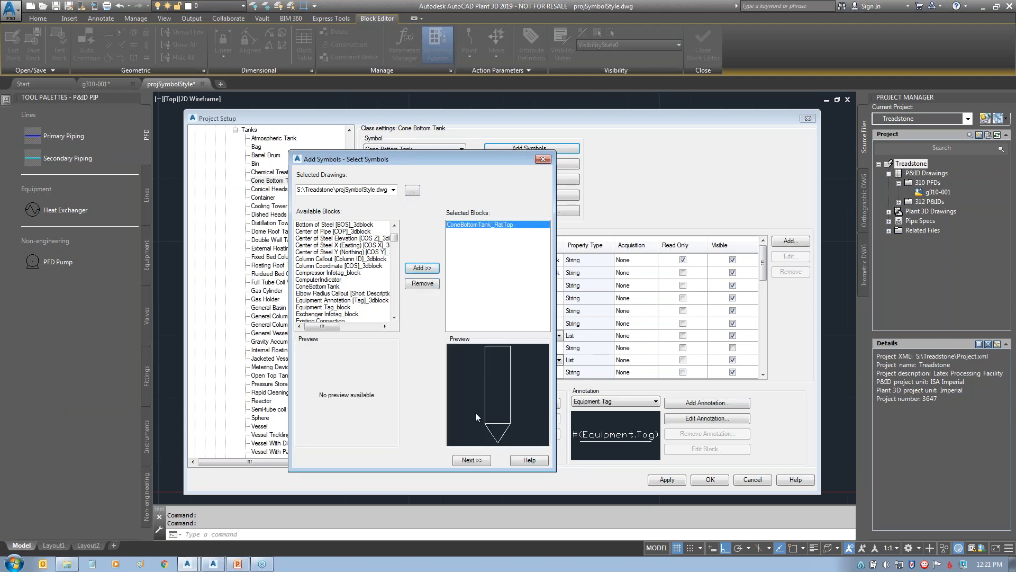
pyautogui.click(470, 460)
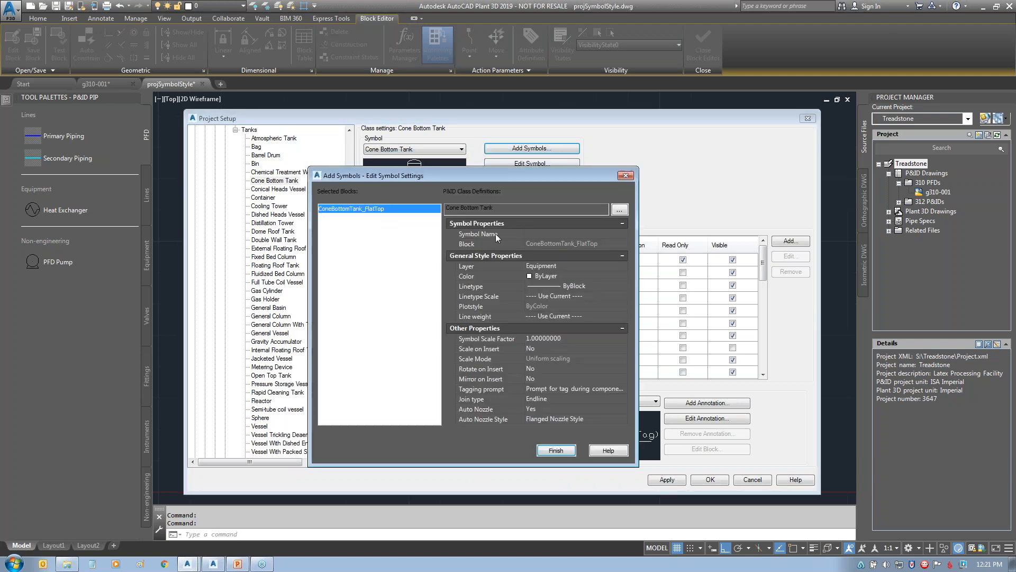
# - Name the new symbol PFD Cone Bottom Tank and set its symbol scale factor to 0.75
pyautogui.moveTo(504, 208); pyautogui.dragTo(409, 208)
pyautogui.hotkey('ctrl', 'c')
pyautogui.click(535, 234)
pyautogui.write('PFD')
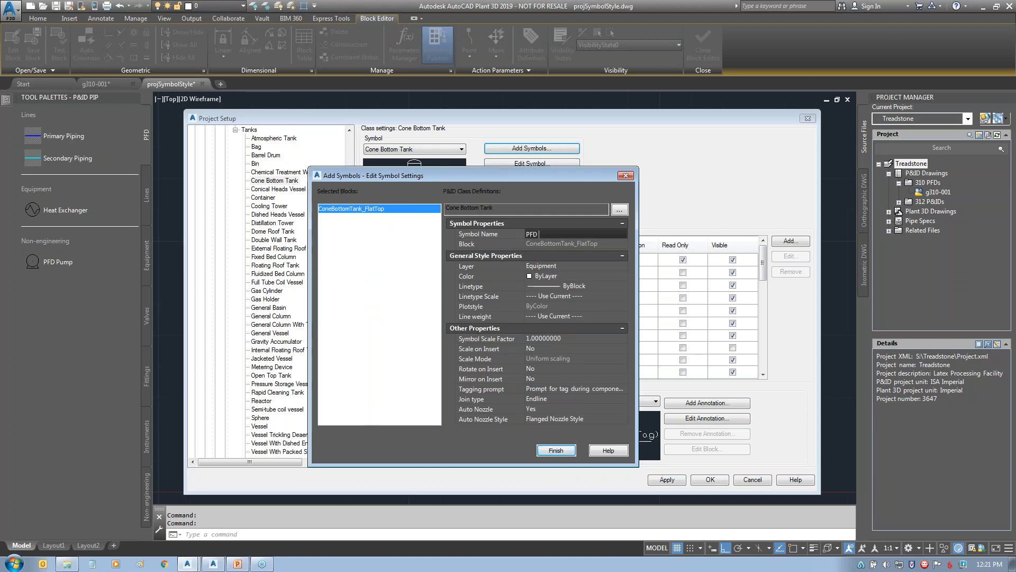
pyautogui.hotkey('ctrl', 'v')
pyautogui.click(576, 339)
pyautogui.write('0.75')
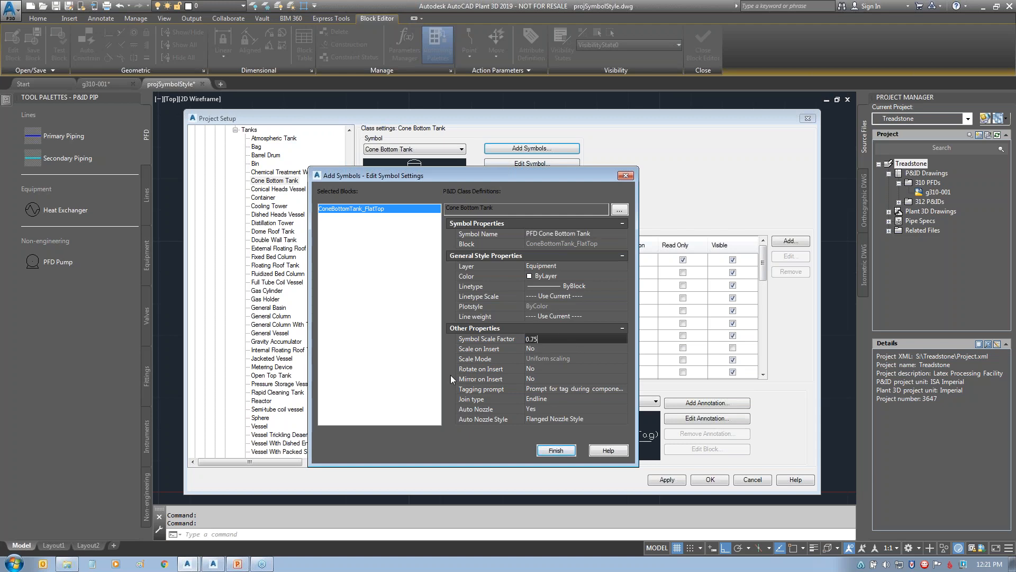
# - Set the PFD Cone Bottom Tank symbol's auto nozzle style to Assumed Nozzle Style
pyautogui.click(490, 368)
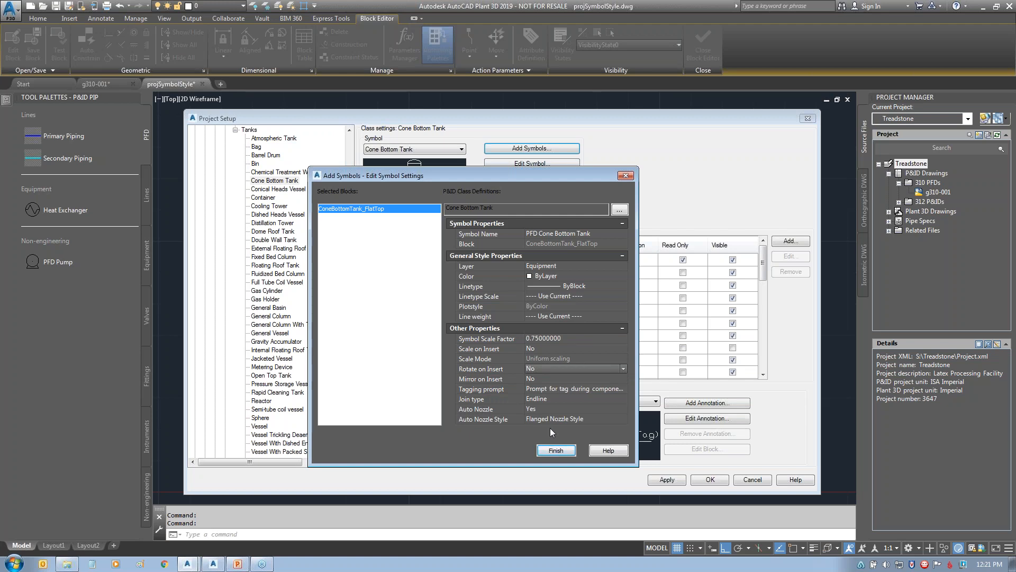
pyautogui.click(572, 422)
pyautogui.click(573, 420)
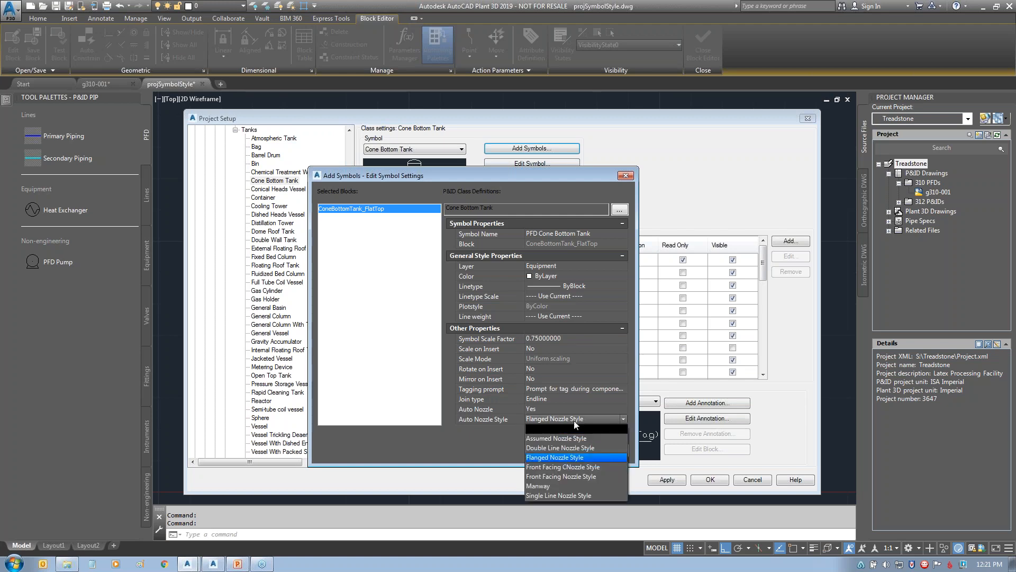
pyautogui.click(558, 438)
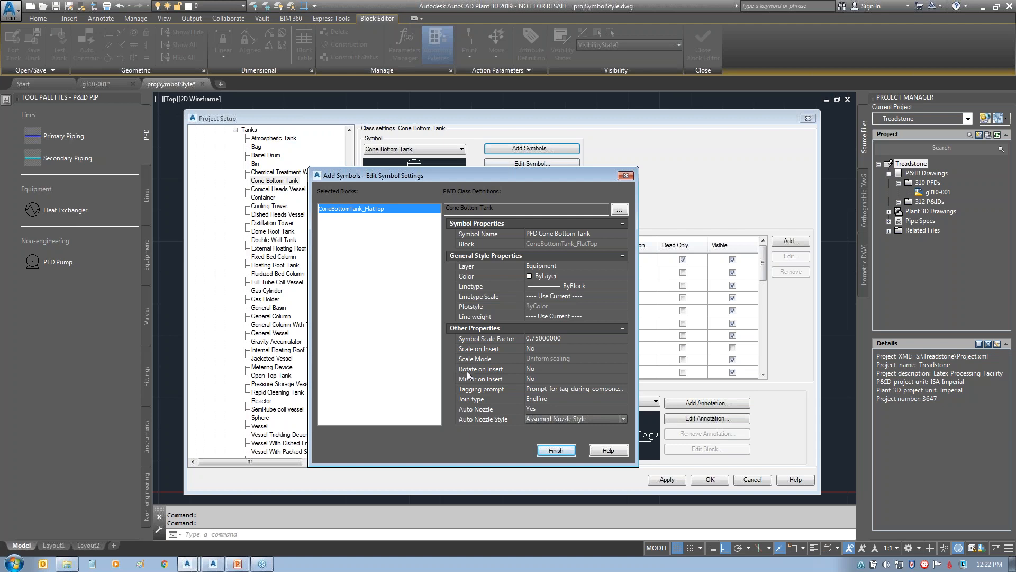
pyautogui.moveTo(458, 375)
pyautogui.mouseDown()
pyautogui.moveTo(550, 382)
pyautogui.moveTo(519, 360)
pyautogui.moveTo(462, 369)
pyautogui.moveTo(457, 385)
pyautogui.mouseUp()
pyautogui.moveTo(90, 209); pyautogui.dragTo(459, 381)
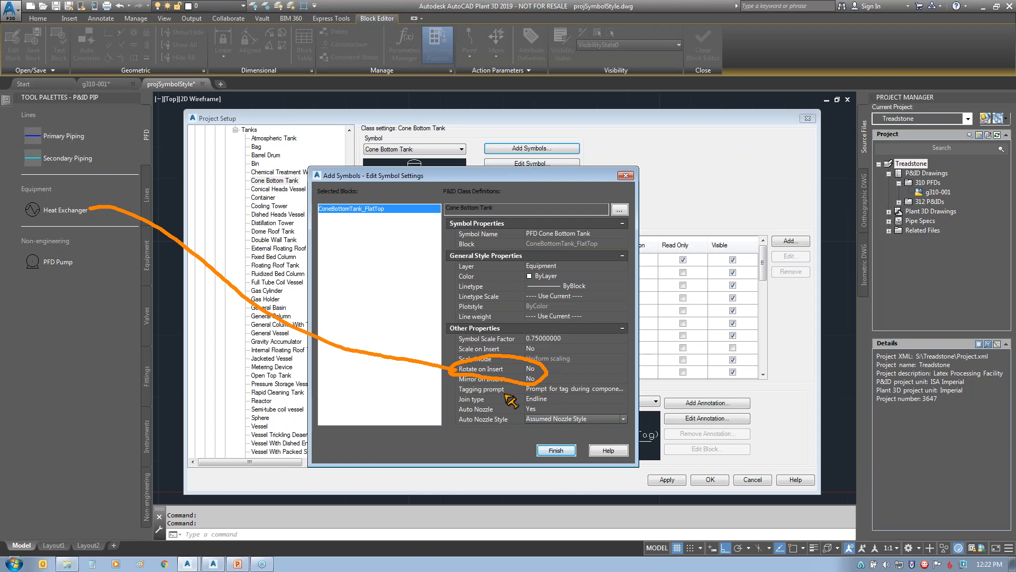
pyautogui.press('Escape')
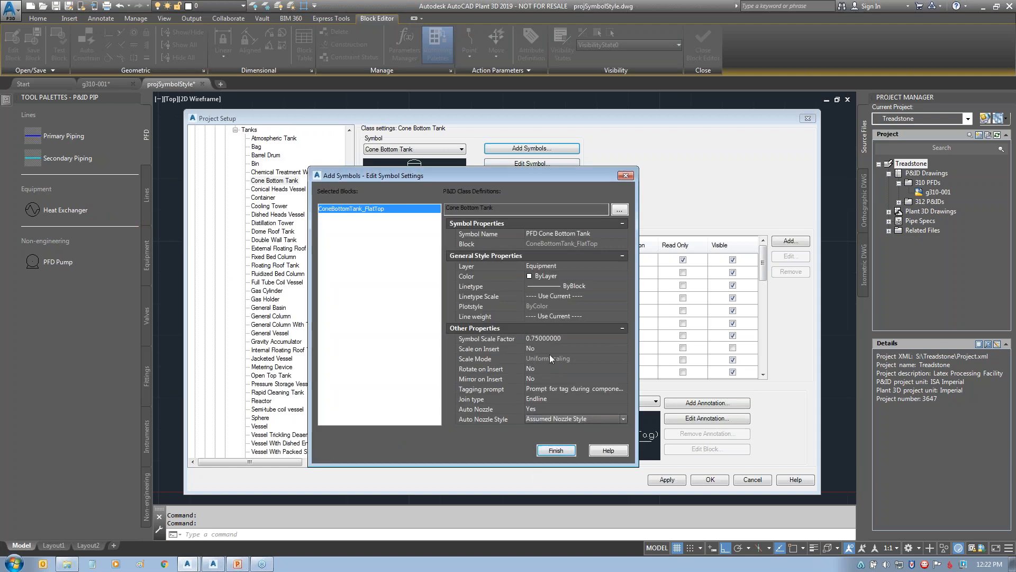
# - Finish the PFD Cone Bottom Tank symbol and add it to the current tool palette
pyautogui.click(555, 450)
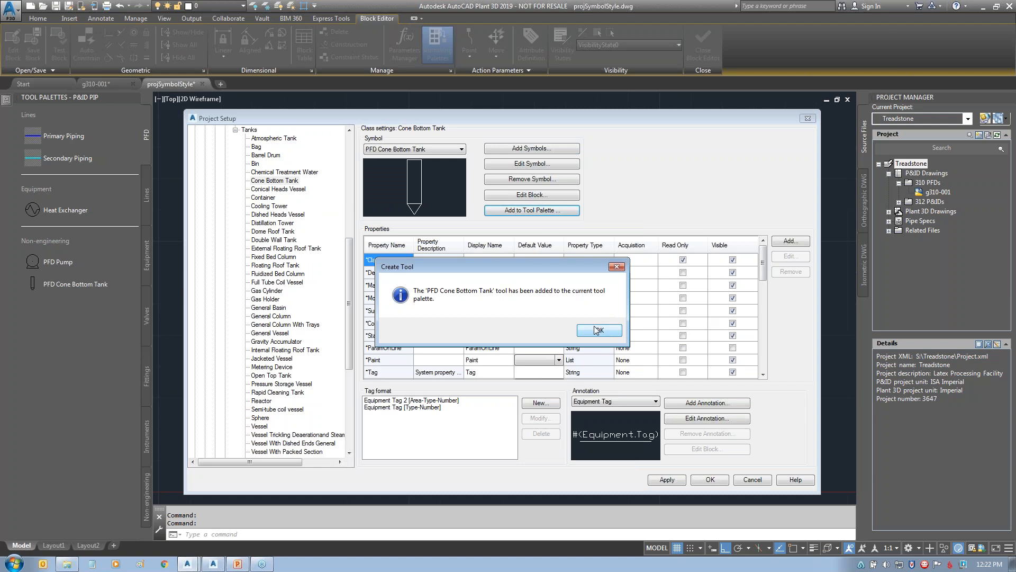
pyautogui.click(599, 331)
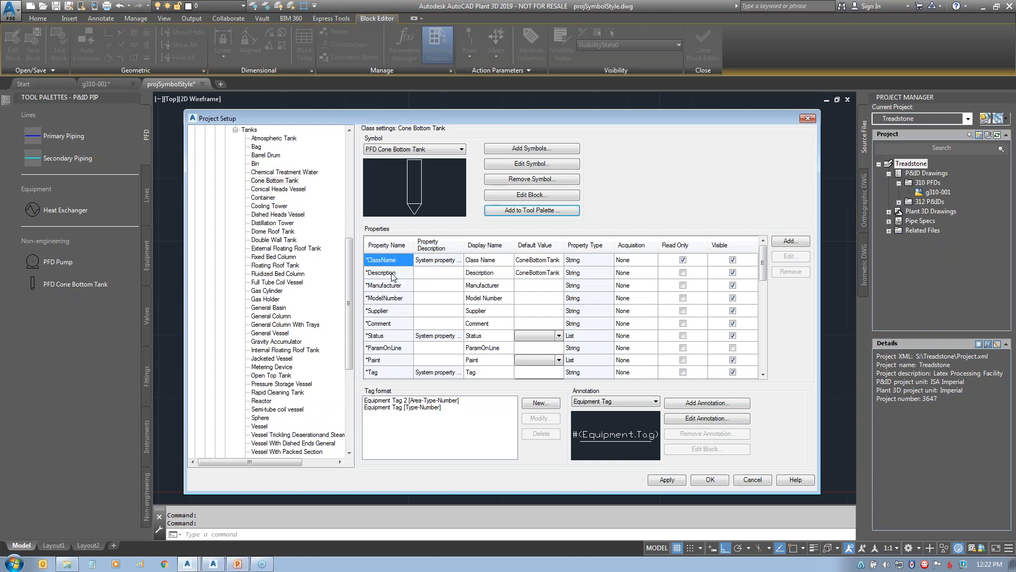
# - Create a class named PFDStreamArrow with the display name PFD Stream Arrow under Connectors in Non Engineering Items
pyautogui.click(235, 130)
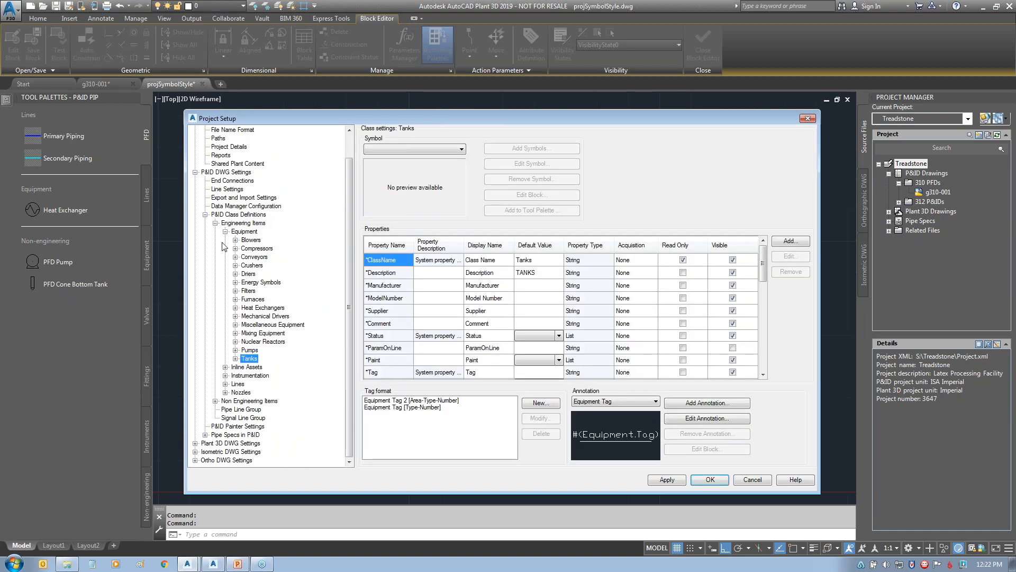
pyautogui.click(226, 232)
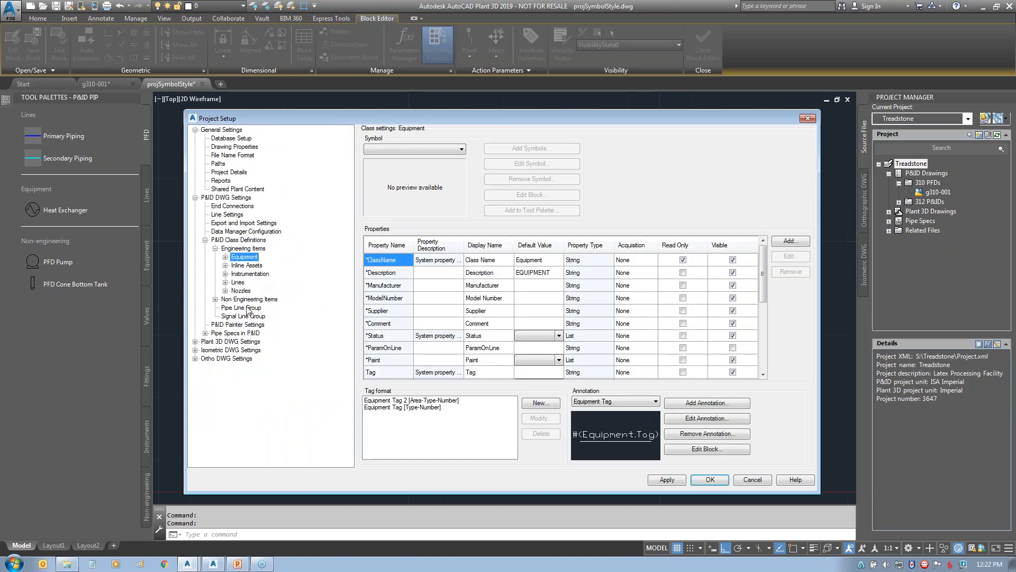
pyautogui.click(215, 300)
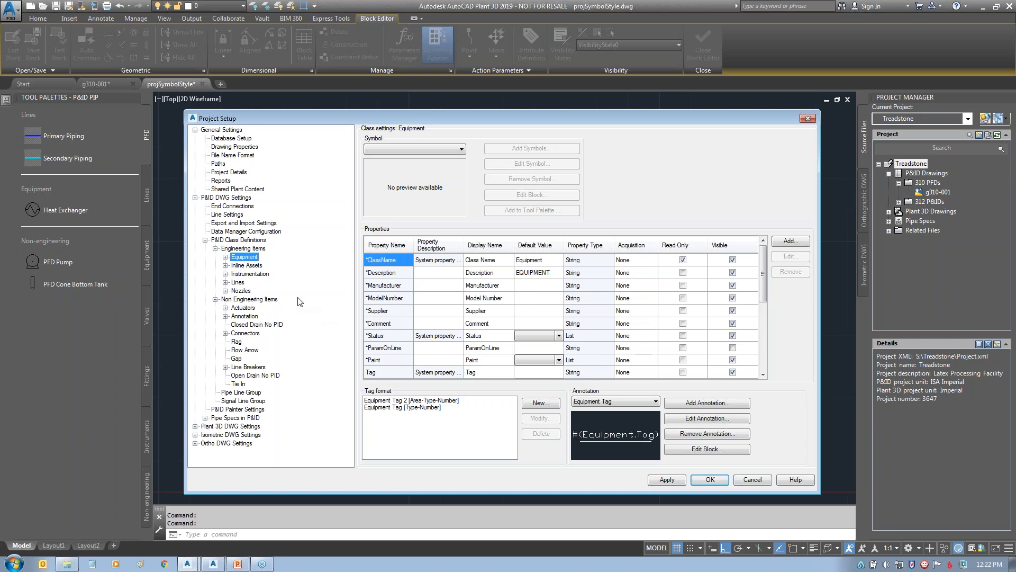
pyautogui.click(225, 333)
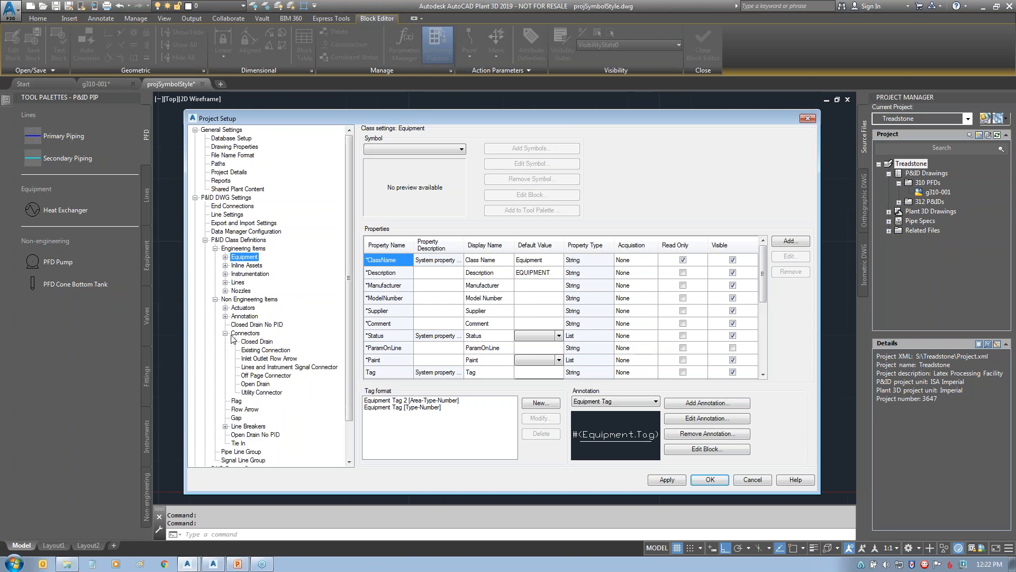
pyautogui.click(246, 333)
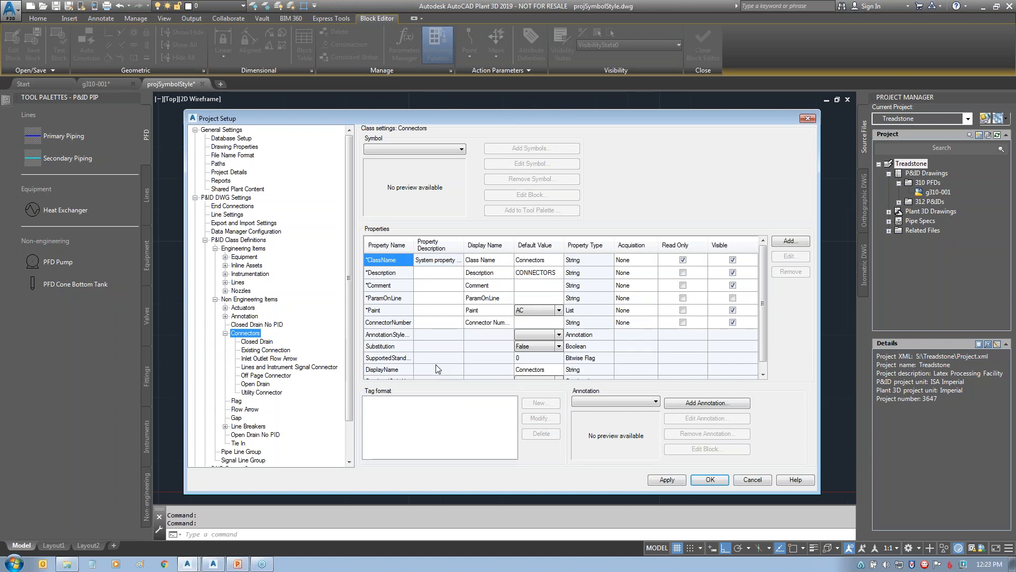
pyautogui.rightClick(245, 335)
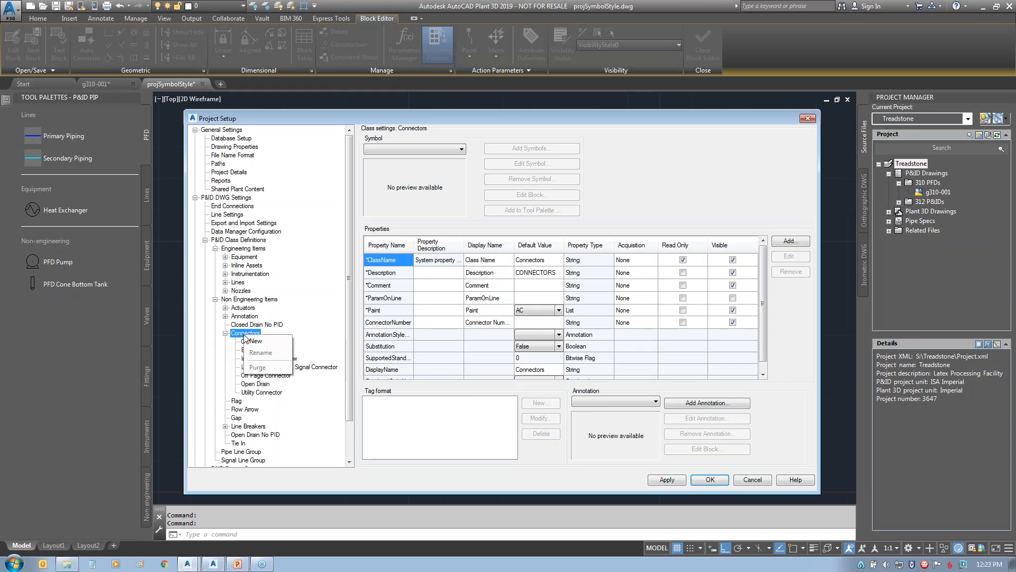
pyautogui.click(259, 347)
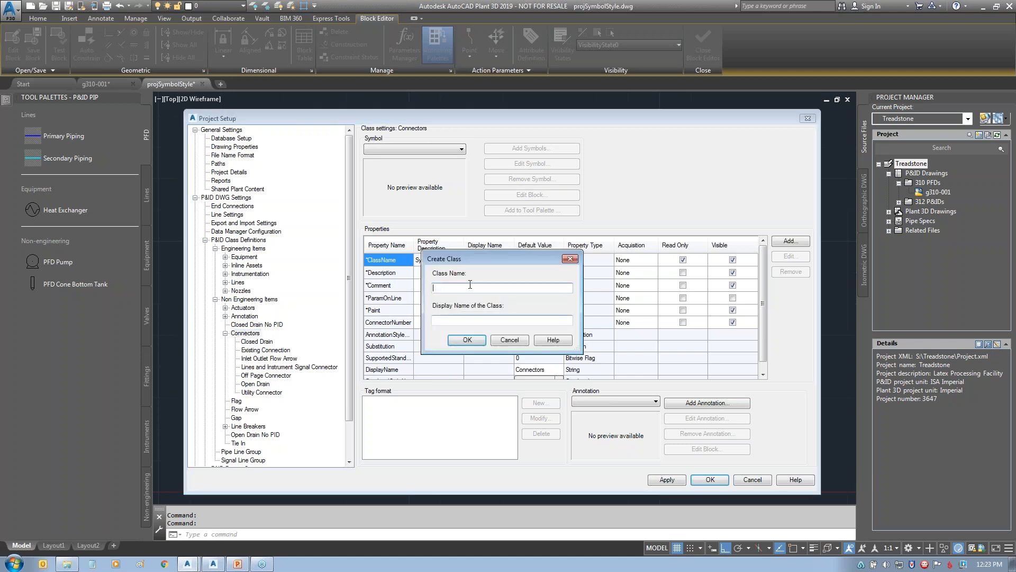
pyautogui.write('PFDStreamArrow')
pyautogui.click(445, 320)
pyautogui.click(464, 320)
pyautogui.click(467, 341)
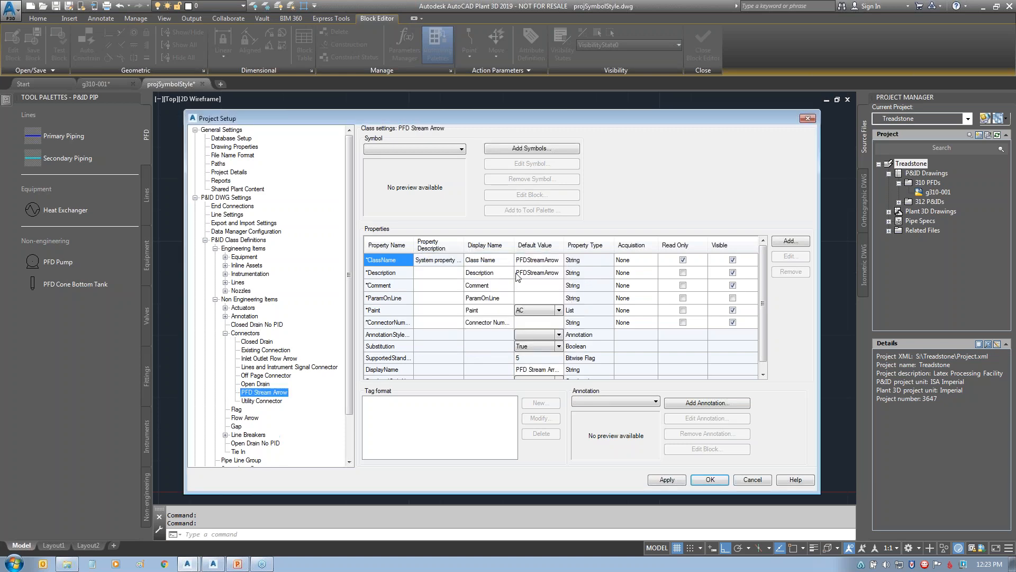
# - Select the PFD Stream Arrow block from S:\PFD Library.dwg as a symbol for the PFD Stream Arrow class
pyautogui.click(519, 152)
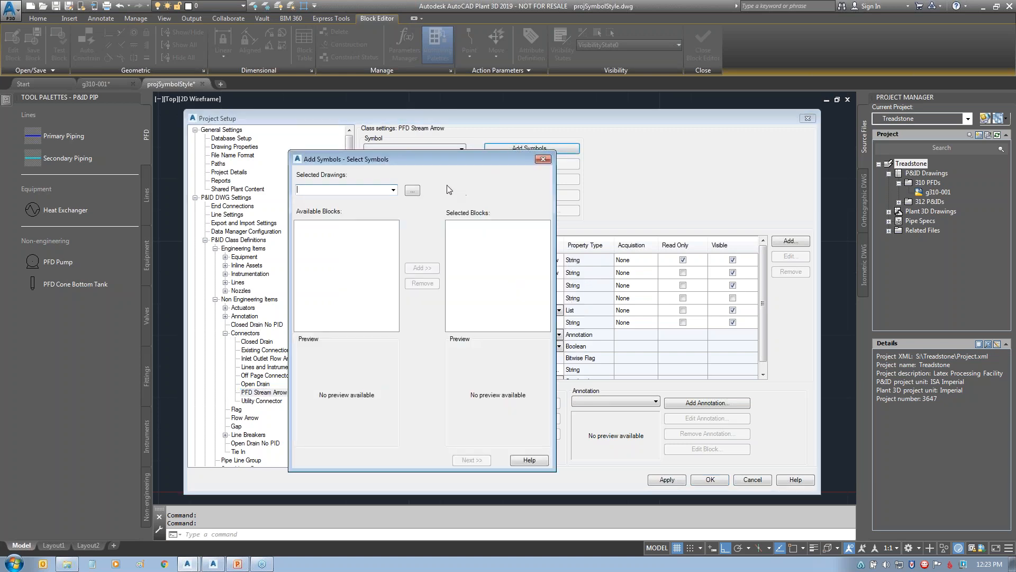
pyautogui.click(416, 191)
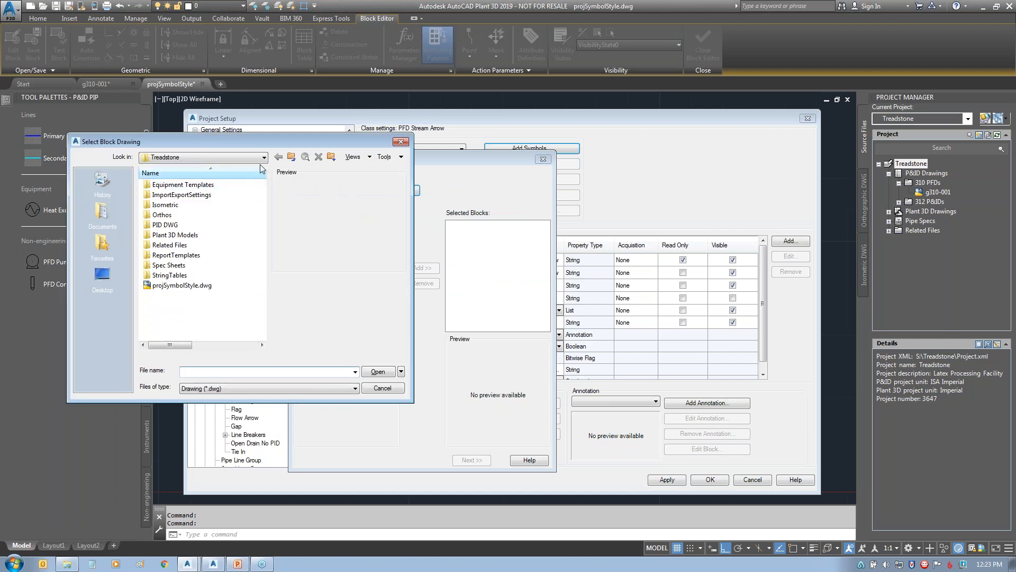
pyautogui.click(292, 156)
pyautogui.click(168, 217)
pyautogui.click(379, 372)
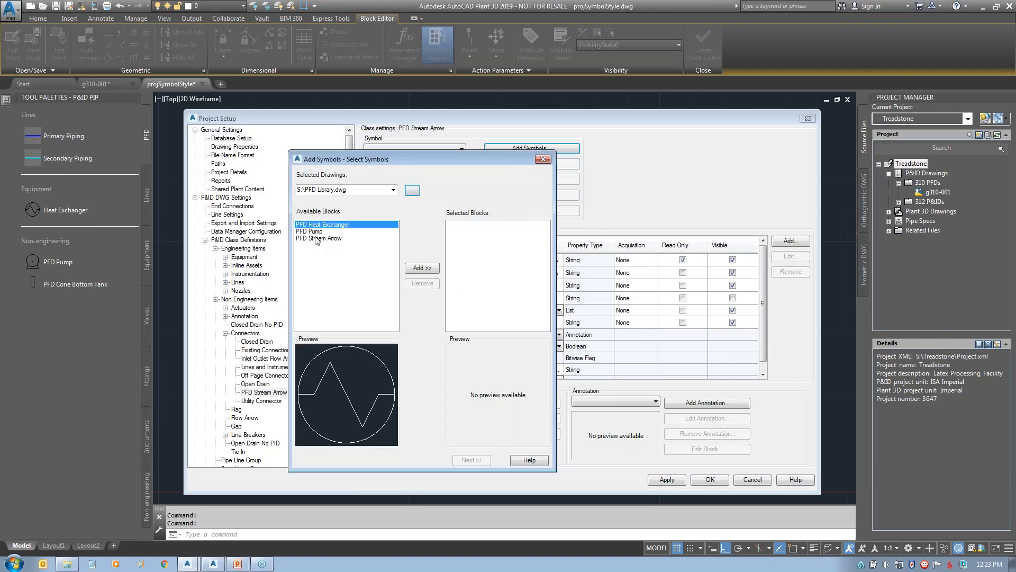
pyautogui.click(318, 239)
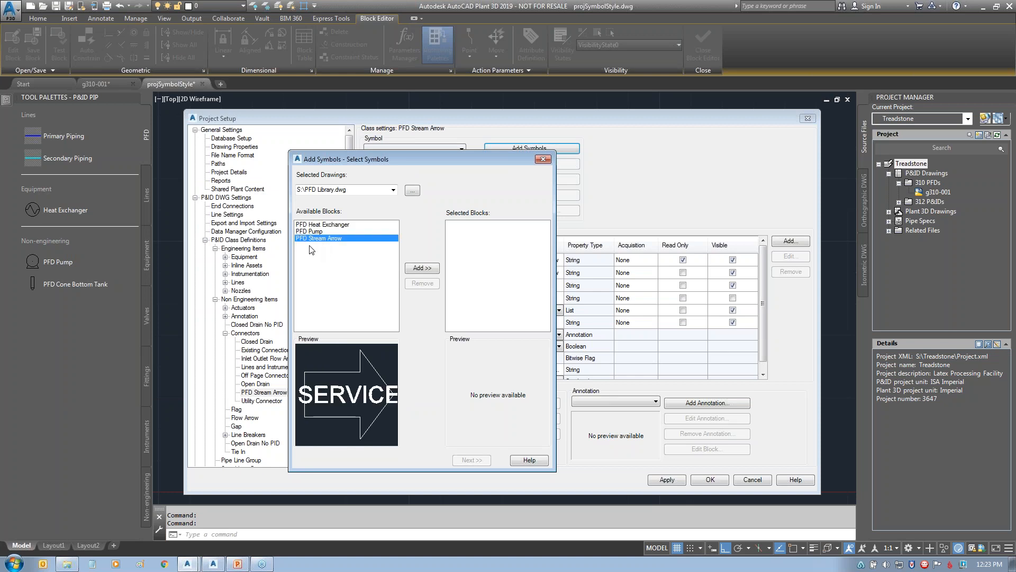
pyautogui.click(422, 269)
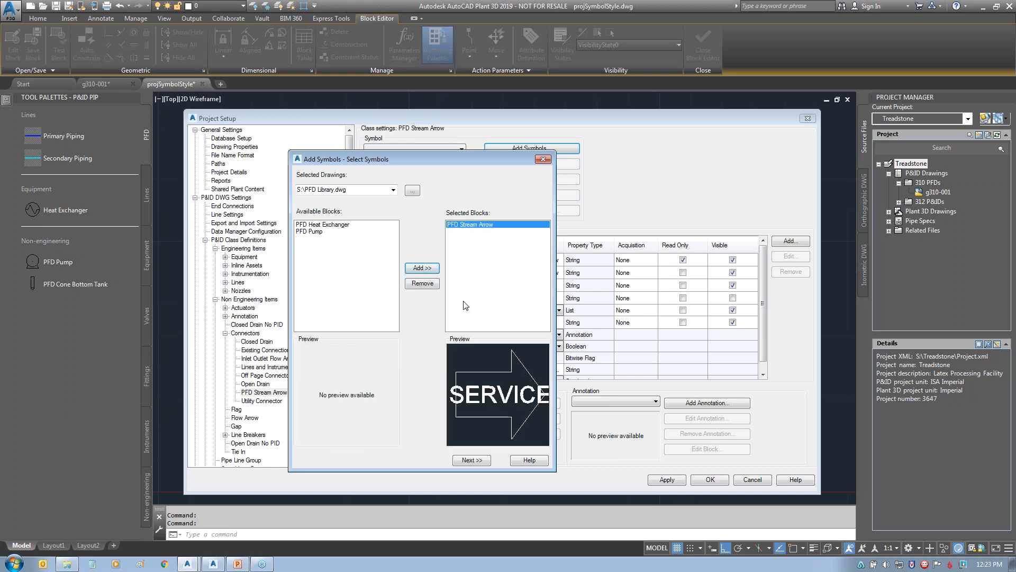
pyautogui.click(471, 460)
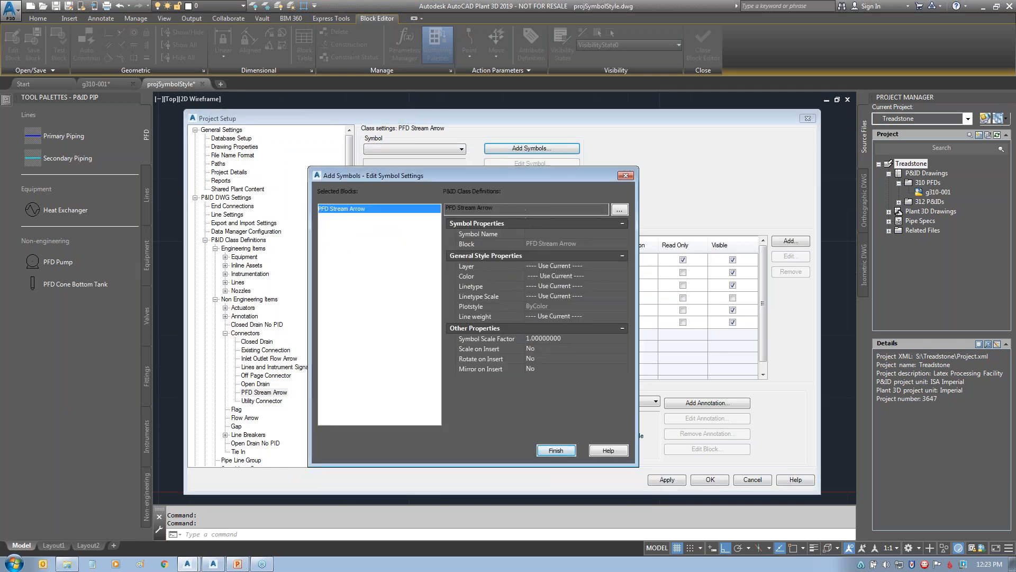
# - Name the new symbol PFD Stream Arrow and assign it to the Annotation layer
pyautogui.click(548, 233)
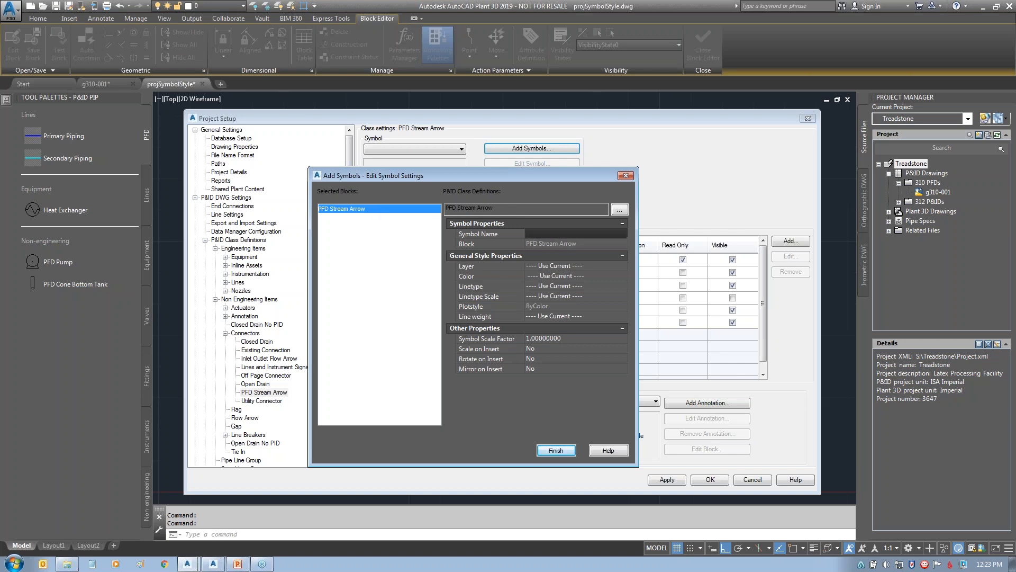
pyautogui.click(494, 266)
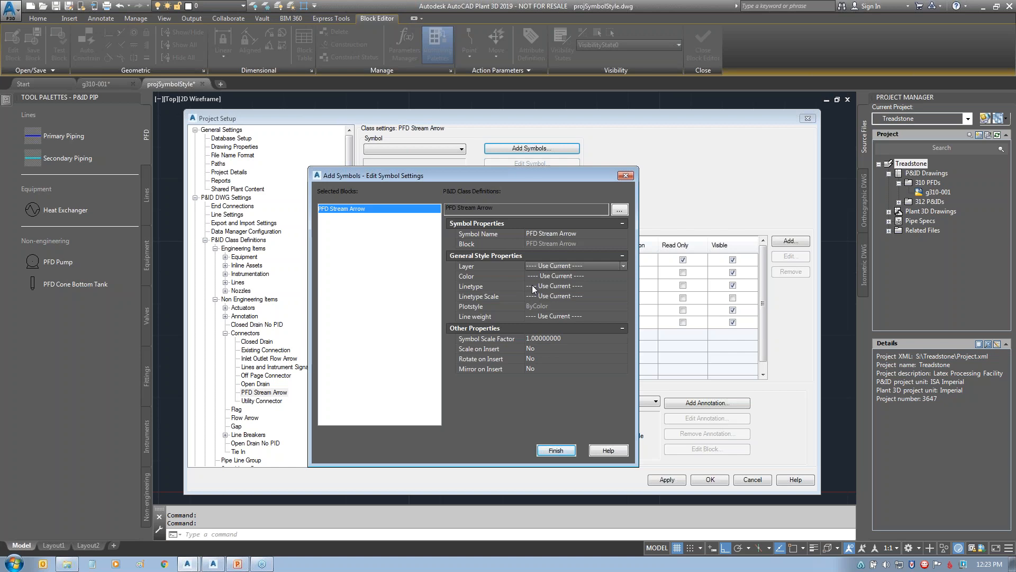
pyautogui.click(621, 266)
pyautogui.scroll(3, 624, 290)
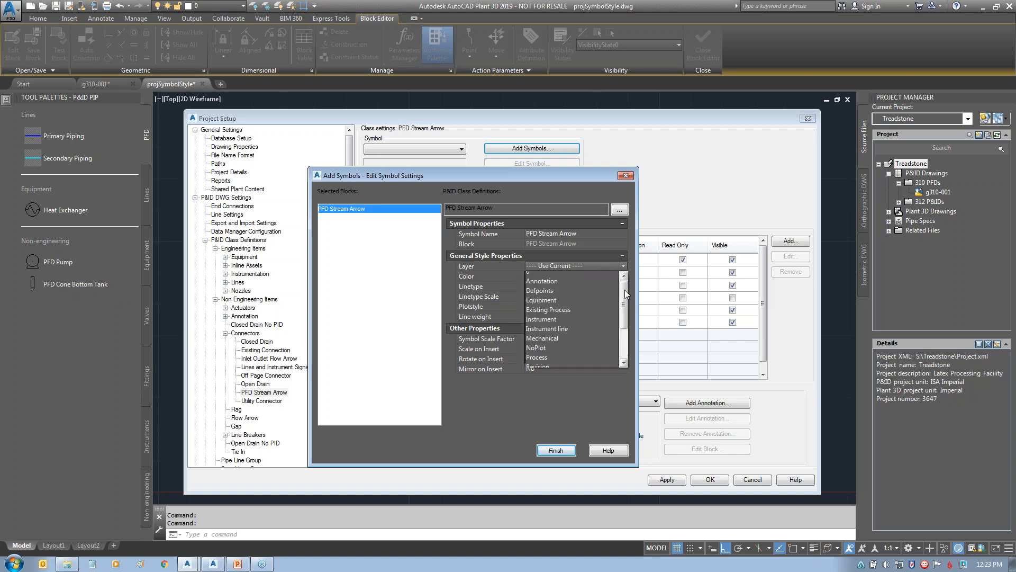
pyautogui.click(555, 285)
# - Set the PFD Stream Arrow symbol's color to ByLayer and linetype to ByBlock, and finish adding the symbol
pyautogui.click(621, 275)
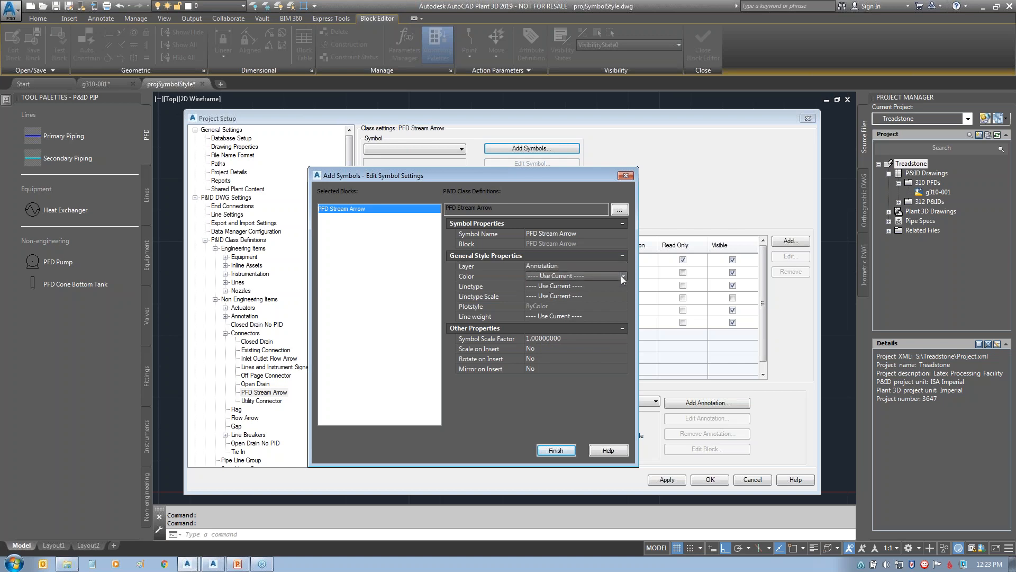
pyautogui.click(621, 276)
pyautogui.click(624, 286)
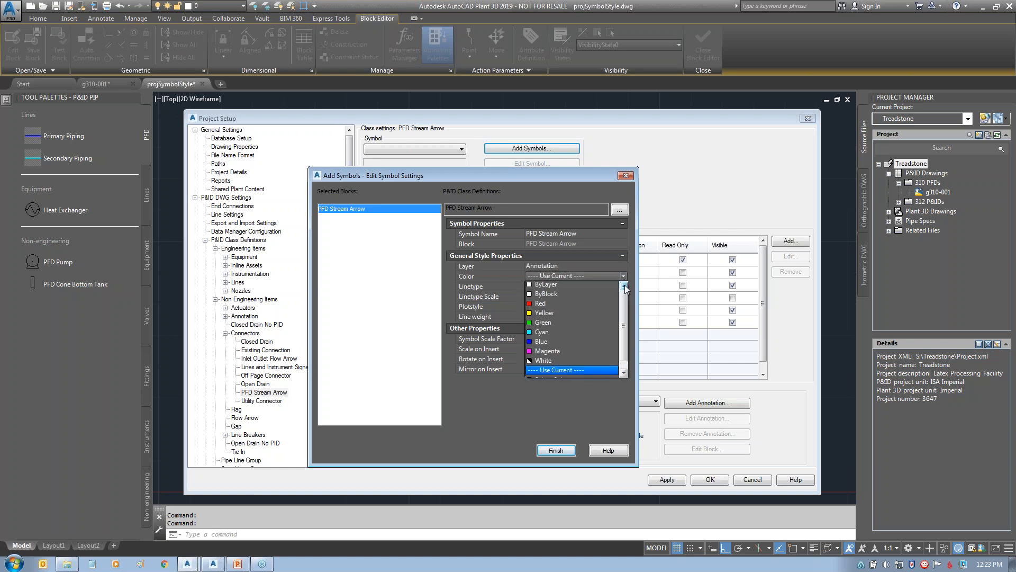
pyautogui.click(569, 285)
pyautogui.click(622, 286)
pyautogui.click(625, 307)
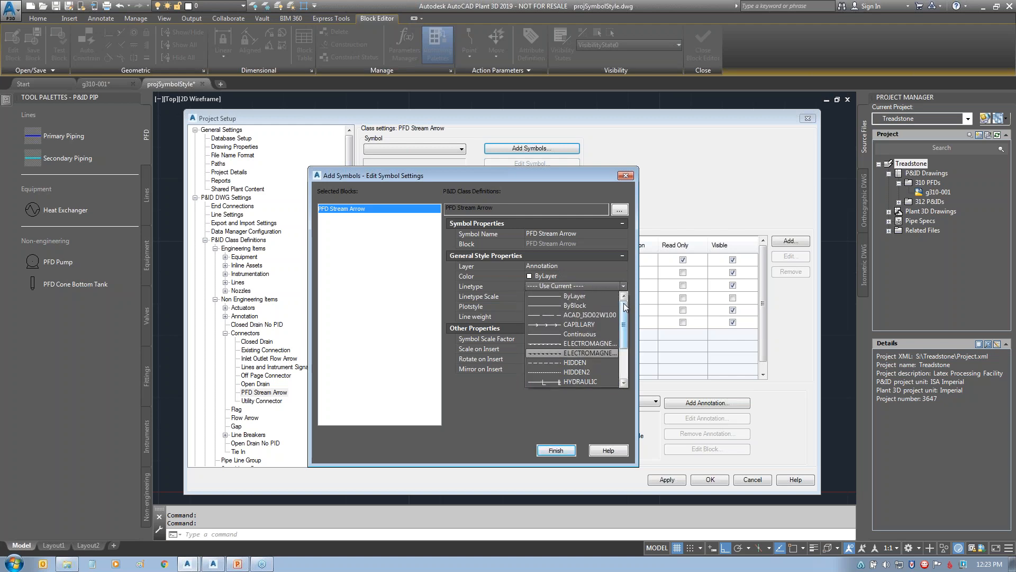
pyautogui.click(585, 306)
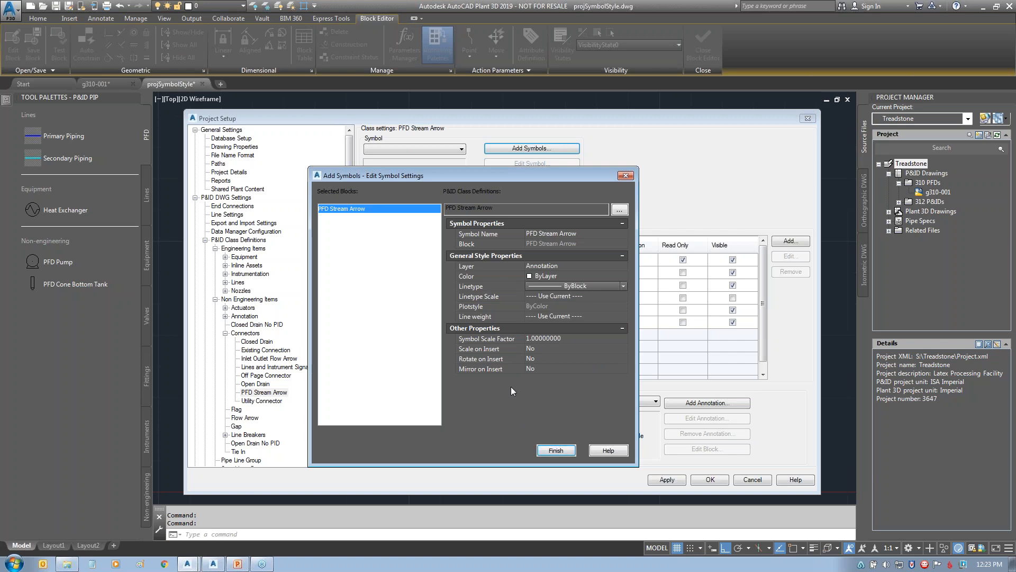
pyautogui.click(555, 450)
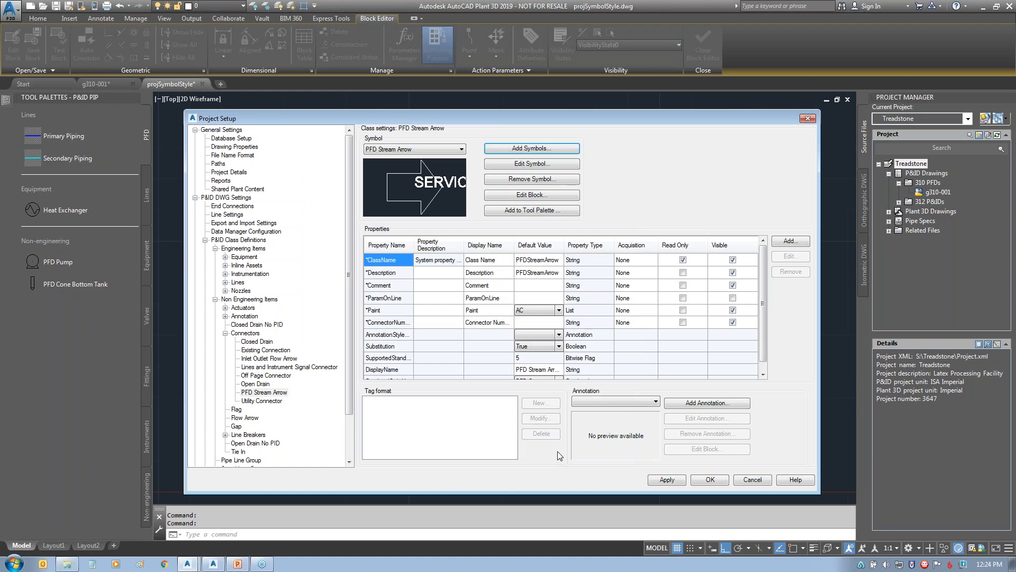
# - Open the PFD Stream Arrow symbol's block for editing
pyautogui.click(545, 197)
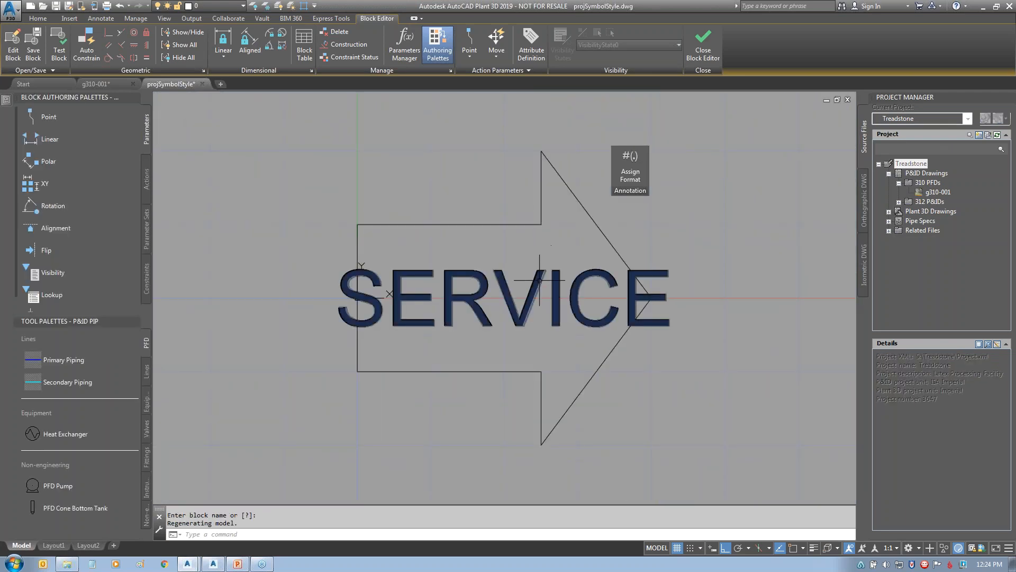
pyautogui.click(540, 280)
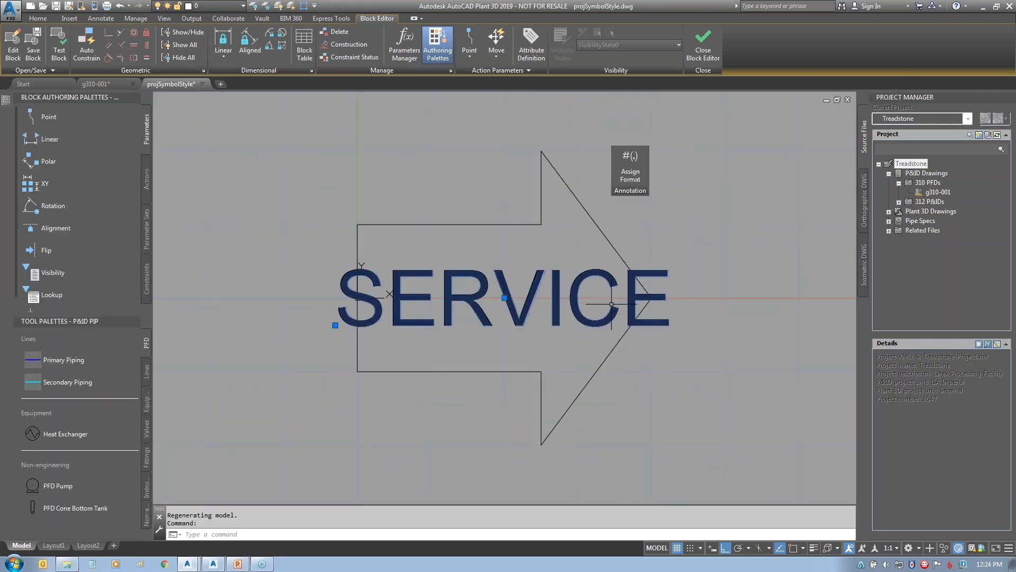
pyautogui.click(630, 162)
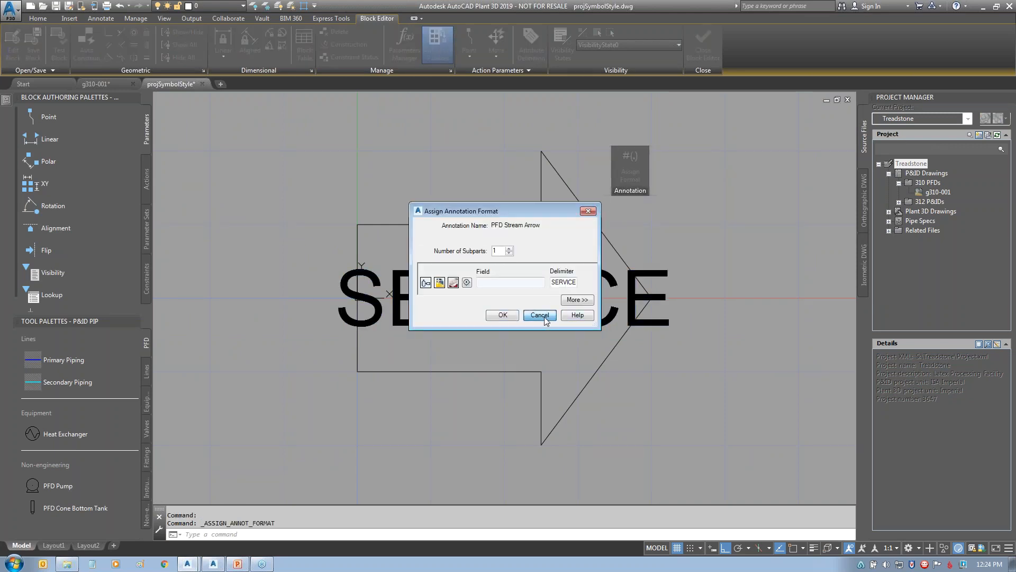
pyautogui.click(540, 314)
pyautogui.click(635, 172)
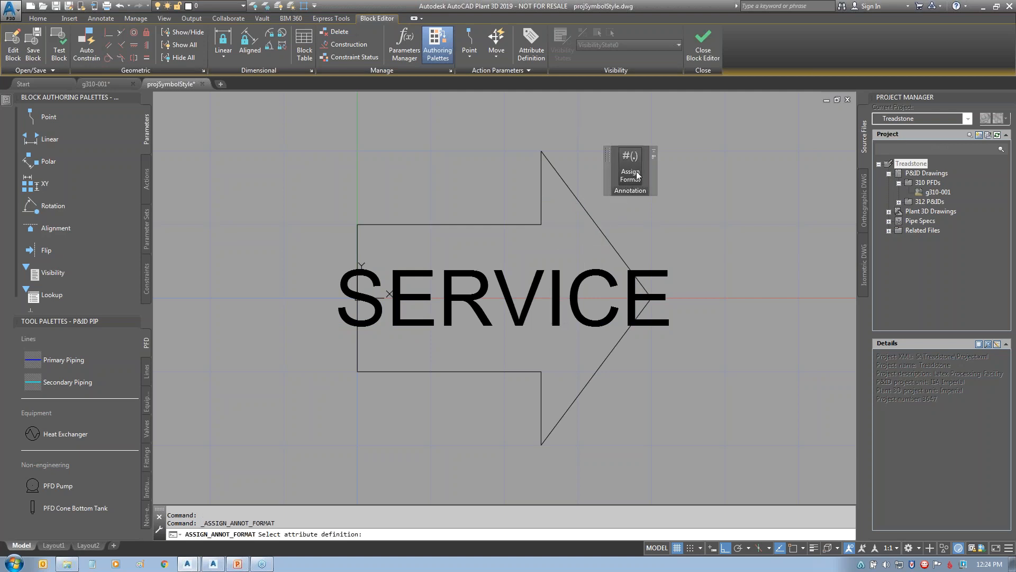
pyautogui.click(564, 296)
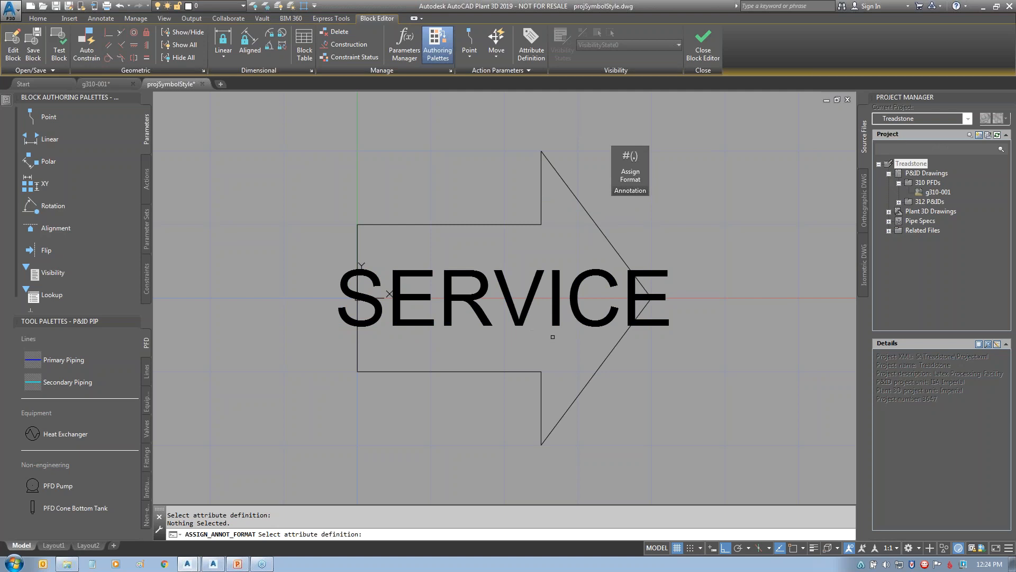
# - Assign the Pipe Line Group class's Service property to the SERVICE attribute's annotation format, with Use Target Object's Property turned off
pyautogui.click(630, 169)
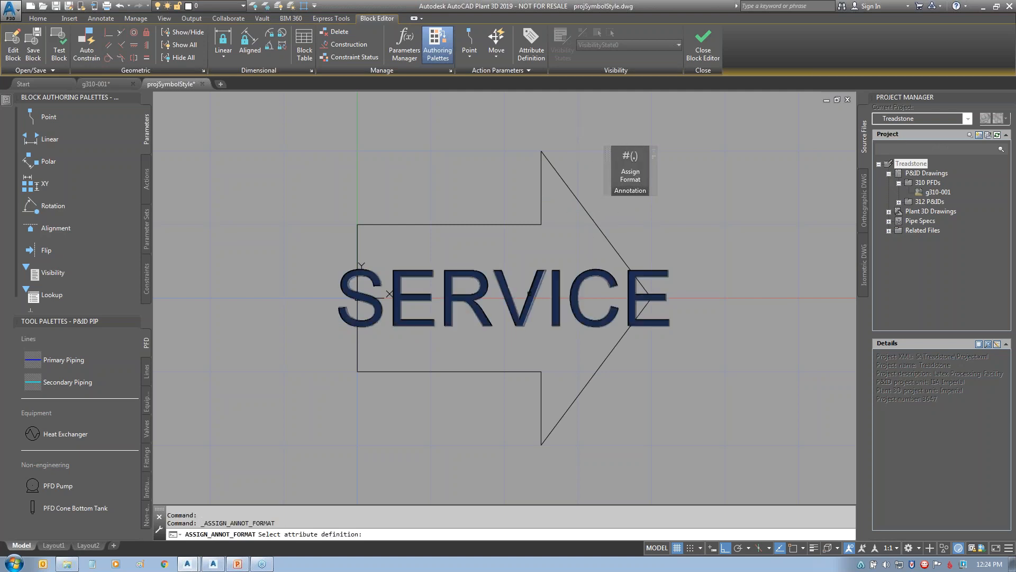
pyautogui.click(389, 293)
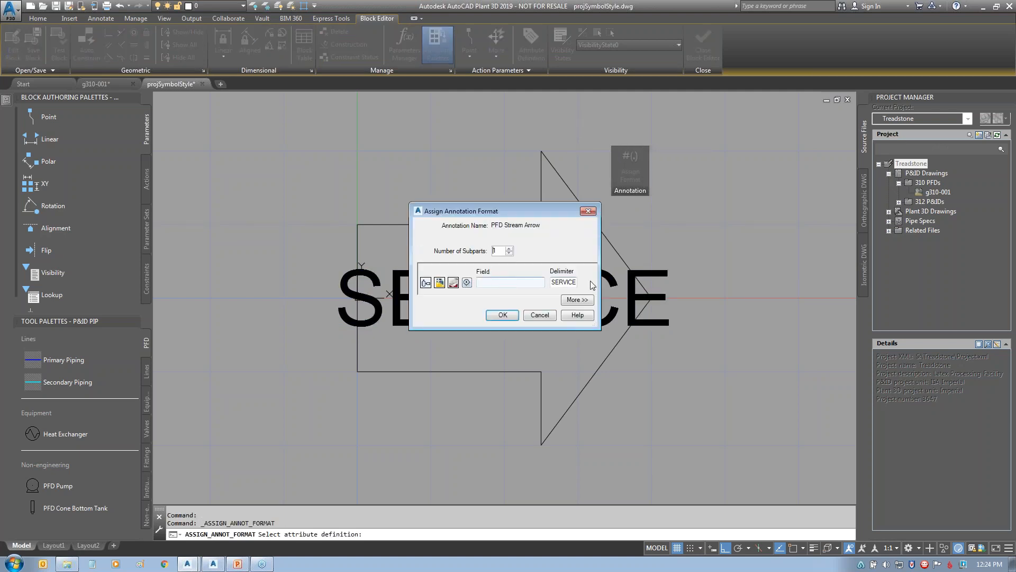
pyautogui.click(426, 282)
pyautogui.moveTo(128, 50); pyautogui.dragTo(418, 152)
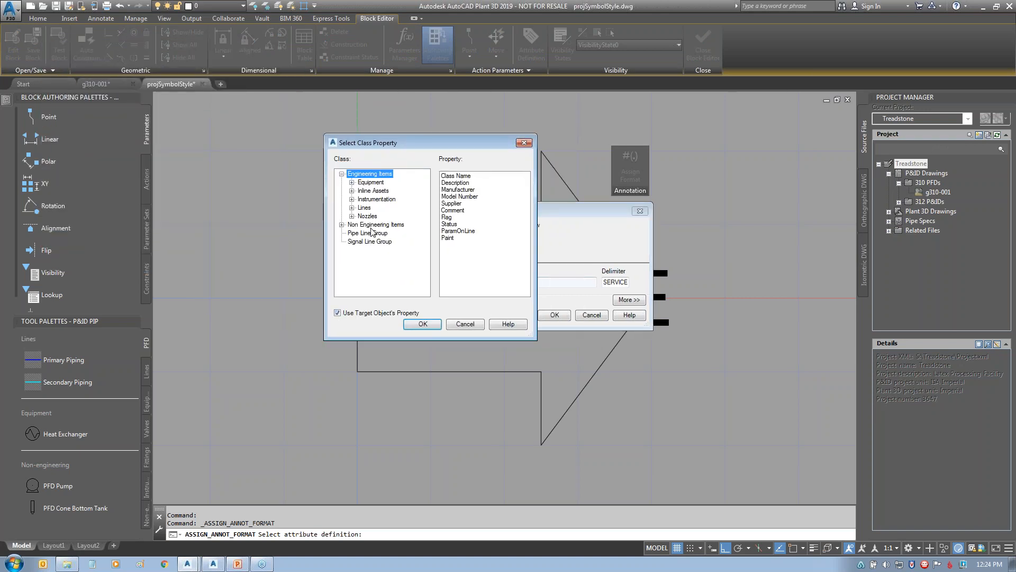
pyautogui.click(338, 312)
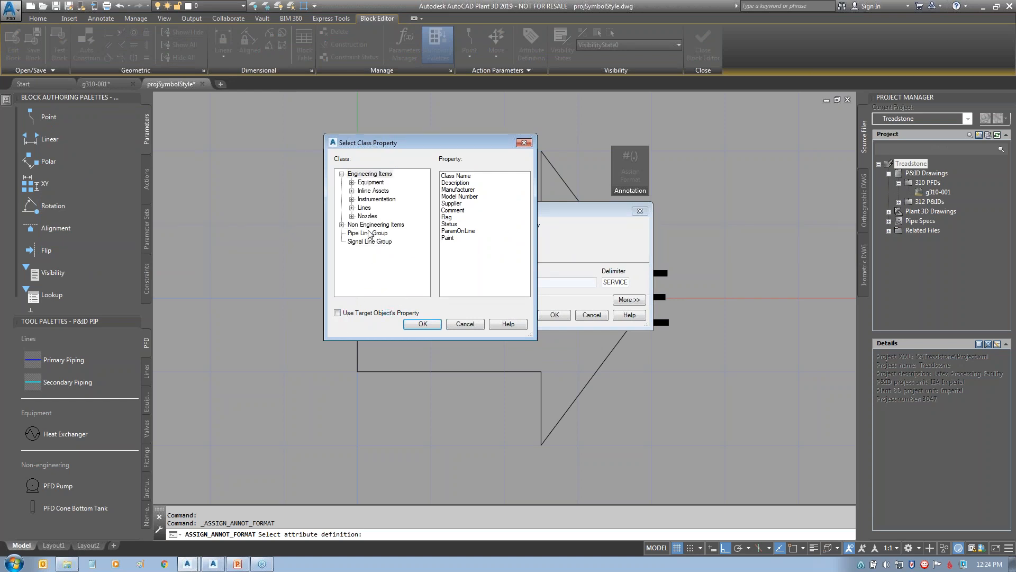
pyautogui.click(384, 234)
pyautogui.click(450, 196)
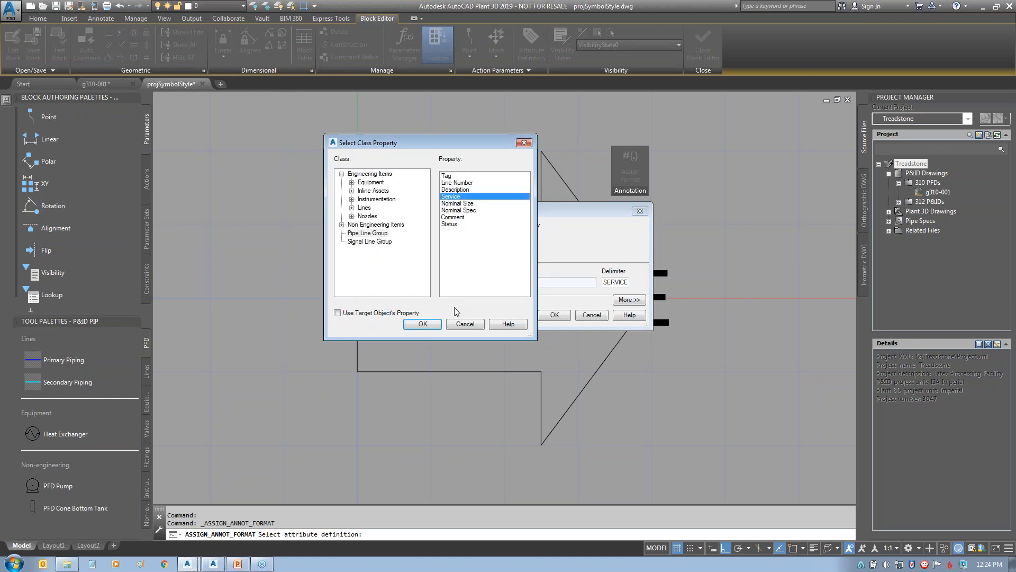
pyautogui.click(423, 324)
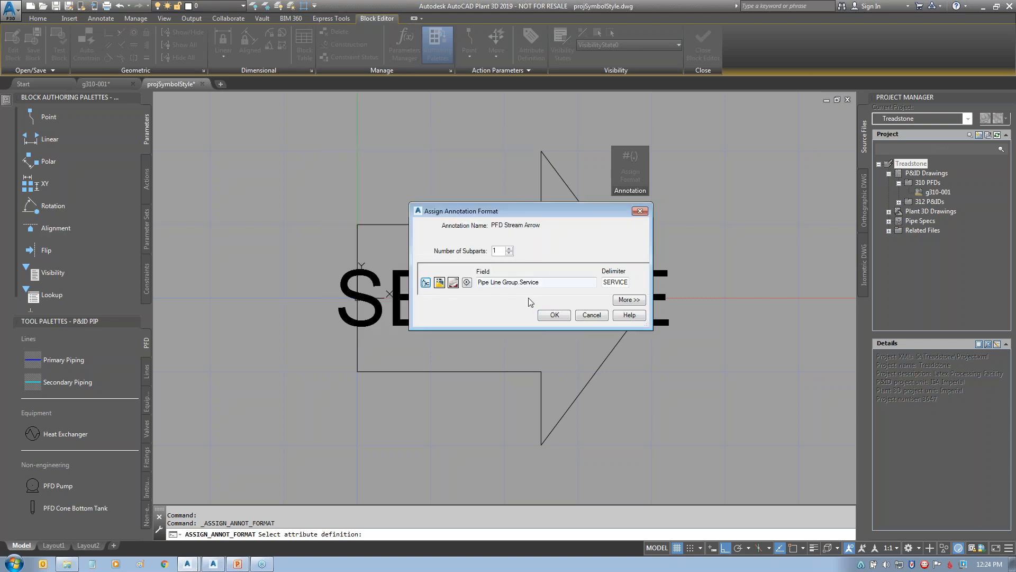
# - Clear the SERVICE text from the annotation format's delimiter and accept the format
pyautogui.moveTo(606, 282); pyautogui.dragTo(663, 275)
pyautogui.press('BackSpace')
pyautogui.click(555, 315)
# - Add a point parameter at 0,0 on the arrow's tail and place its label below the tail, clear of the arrow
pyautogui.scroll(-3, 543, 360)
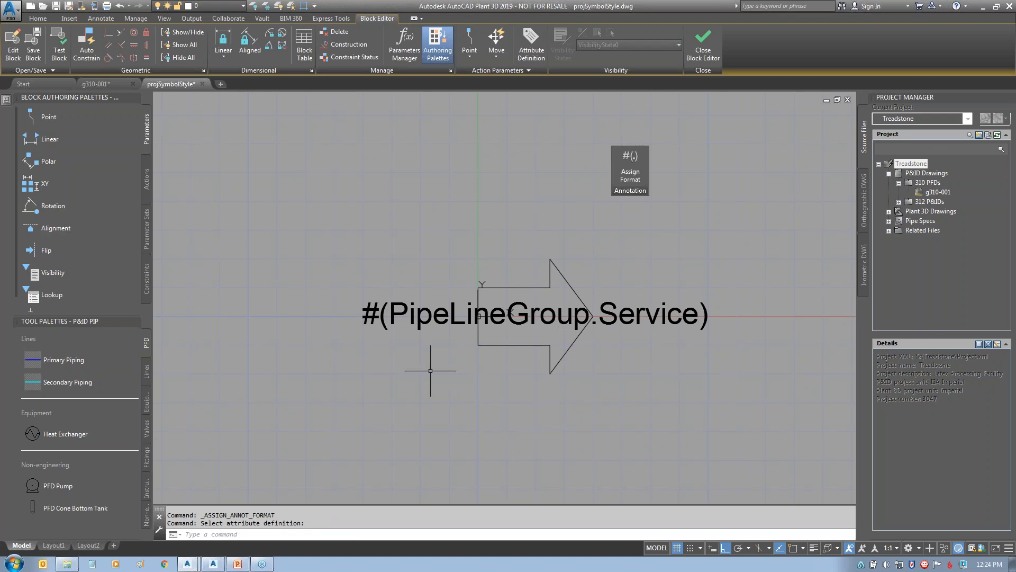
pyautogui.click(51, 117)
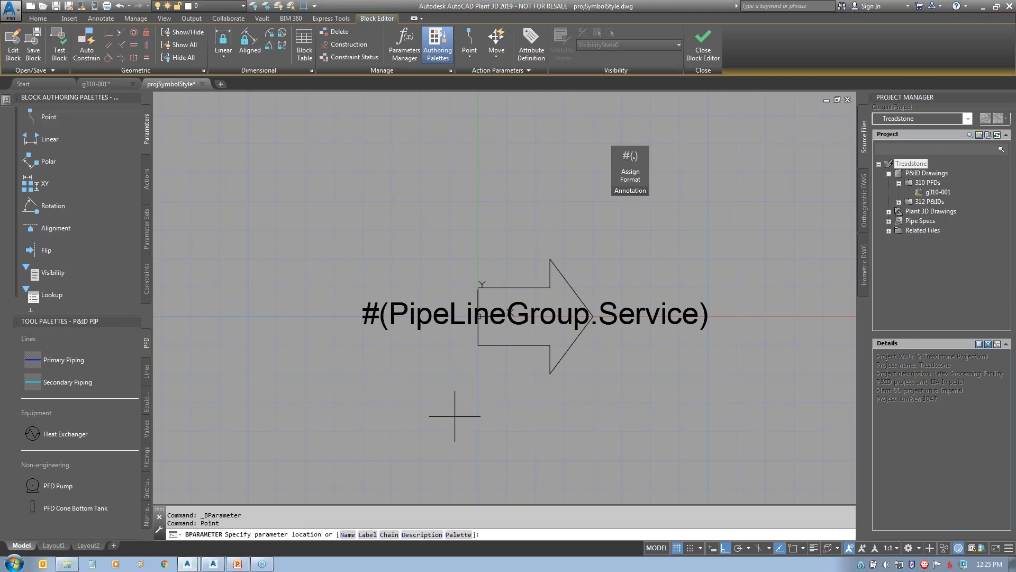
pyautogui.write('0,0')
pyautogui.press('Return')
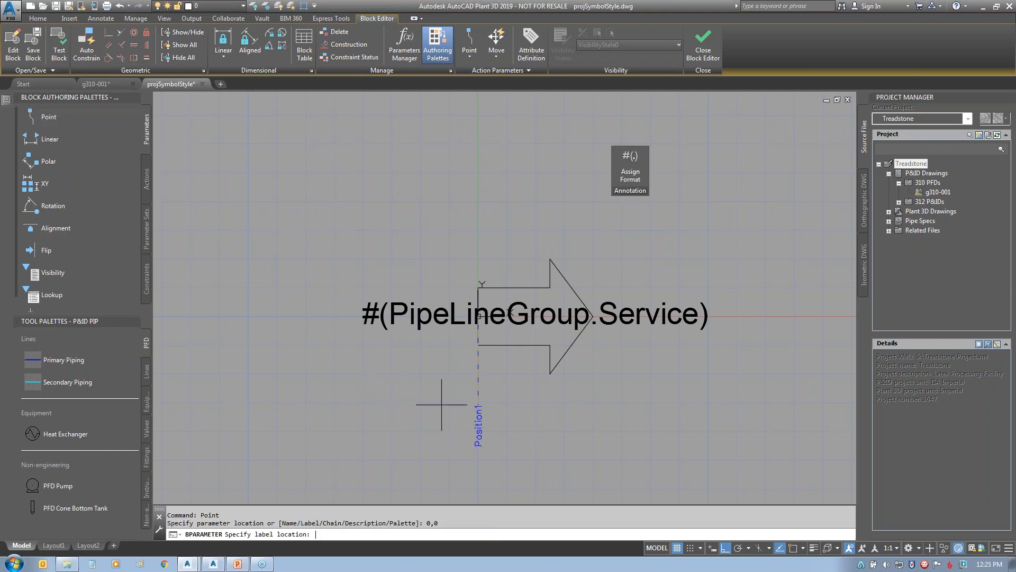
pyautogui.click(382, 359)
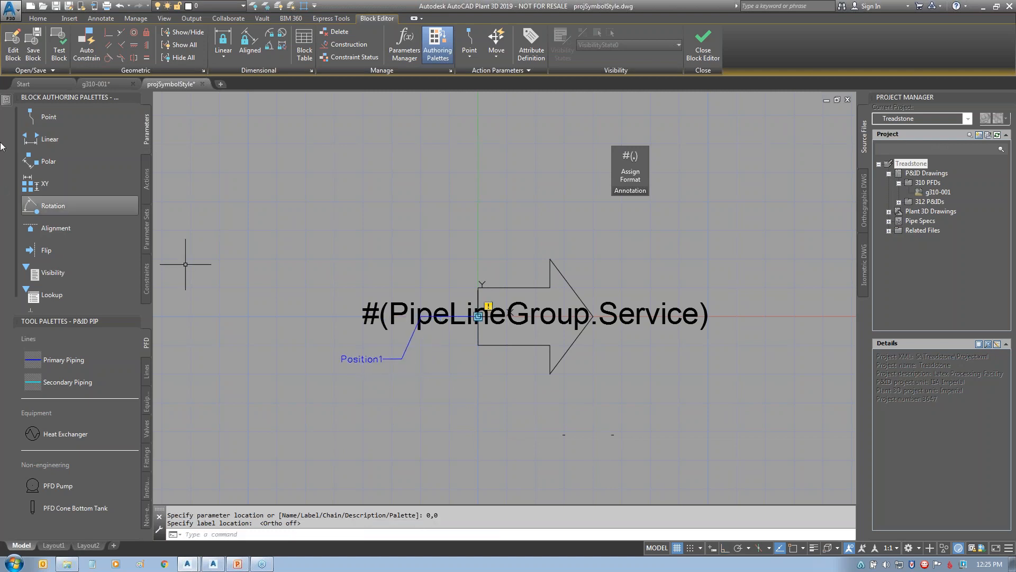
# - Add a second point parameter at the endpoint of the arrow's tip, with its label placed below and beyond the tip
pyautogui.click(40, 121)
pyautogui.keyDown('shift'); pyautogui.rightClick(623, 403); pyautogui.keyUp('shift')
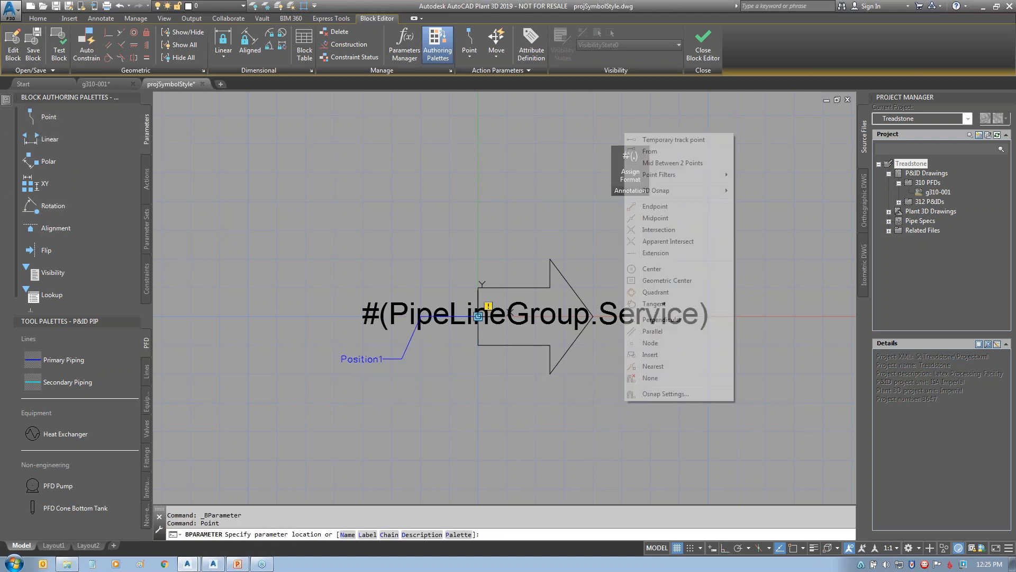
pyautogui.click(655, 207)
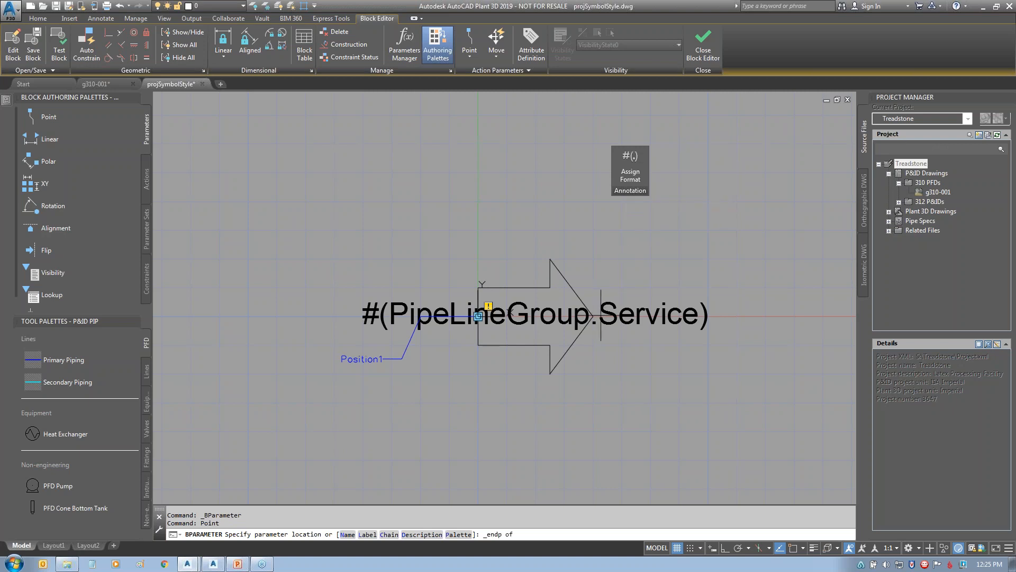
pyautogui.click(594, 317)
pyautogui.click(686, 354)
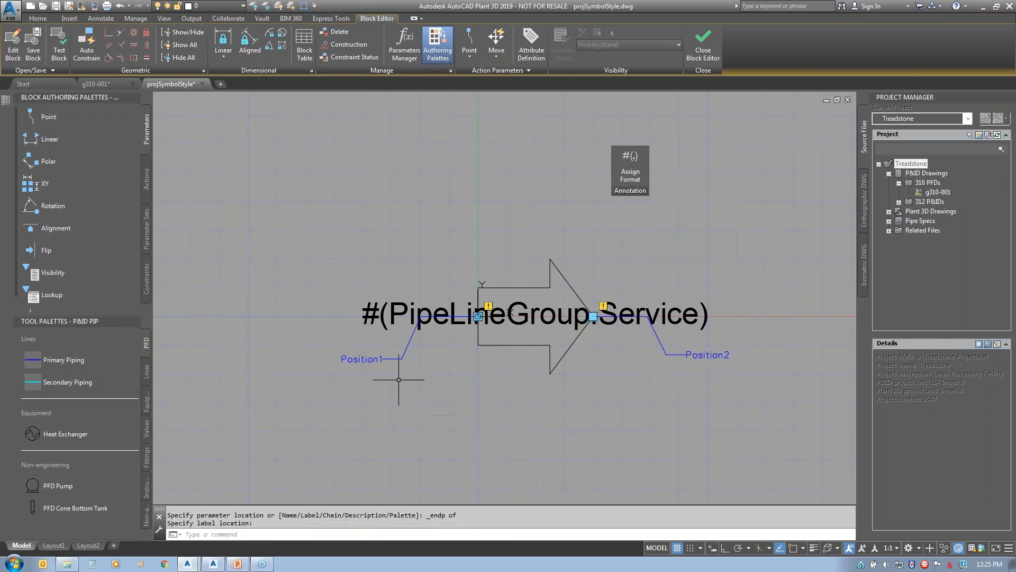
# - Rename the point parameter at the arrow's tail to AttachmentPoint1 and copy the name for reuse
pyautogui.click(368, 357)
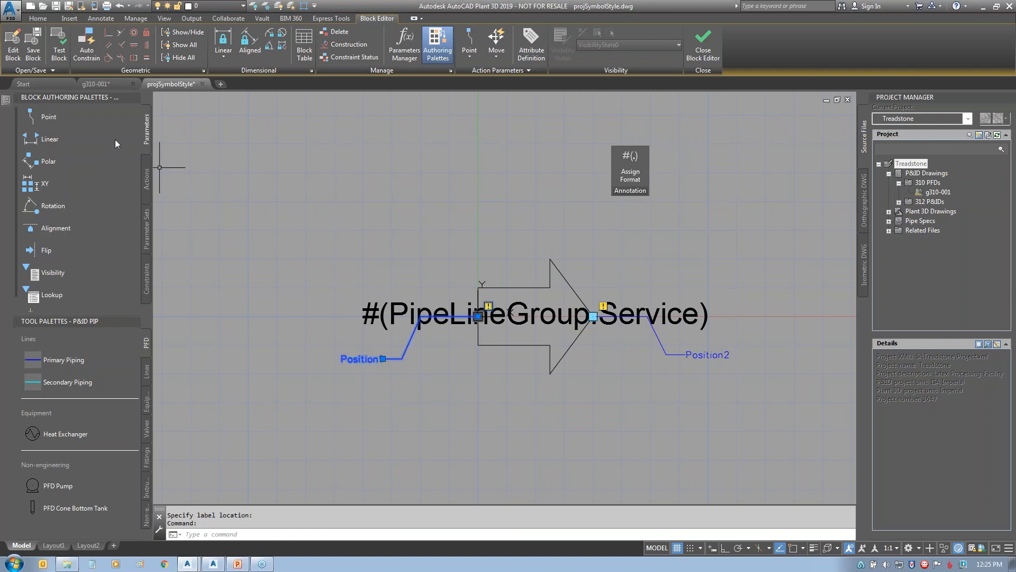
pyautogui.hotkey('ctrl', '1')
pyautogui.click(127, 245)
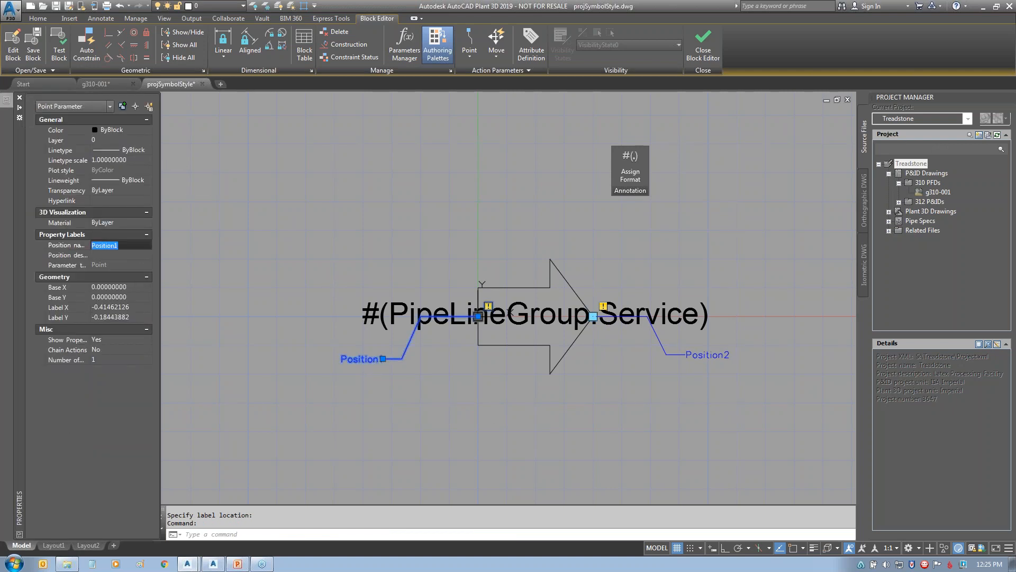
pyautogui.write('AttachmentPoint1')
pyautogui.press('Return')
pyautogui.hotkey('ctrl', 'c')
pyautogui.click(116, 259)
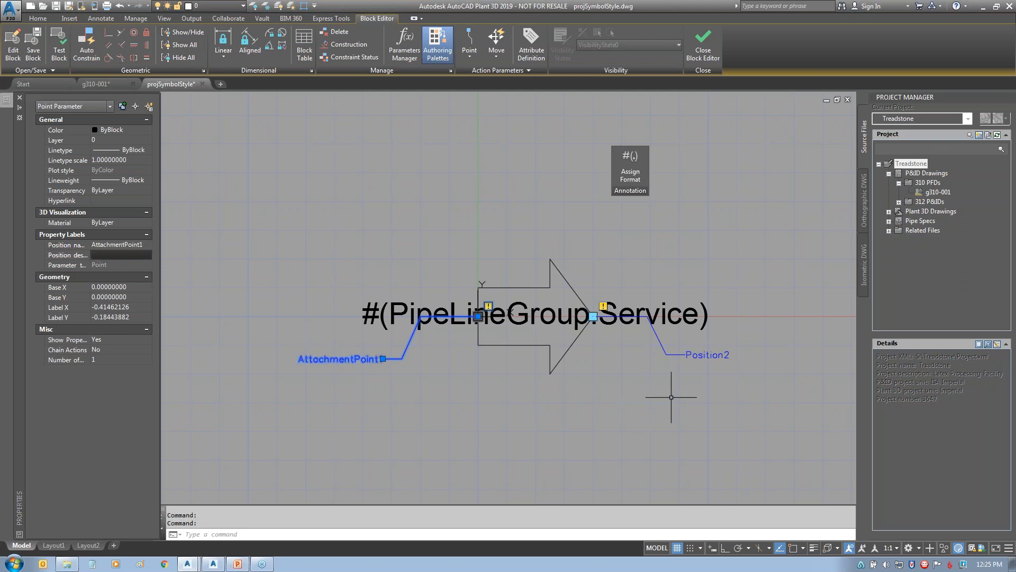
pyautogui.press('Escape')
# - Rename the point parameter at the arrow's tip to AttachmentPoint2
pyautogui.click(707, 356)
pyautogui.moveTo(11, 118)
pyautogui.click(135, 245)
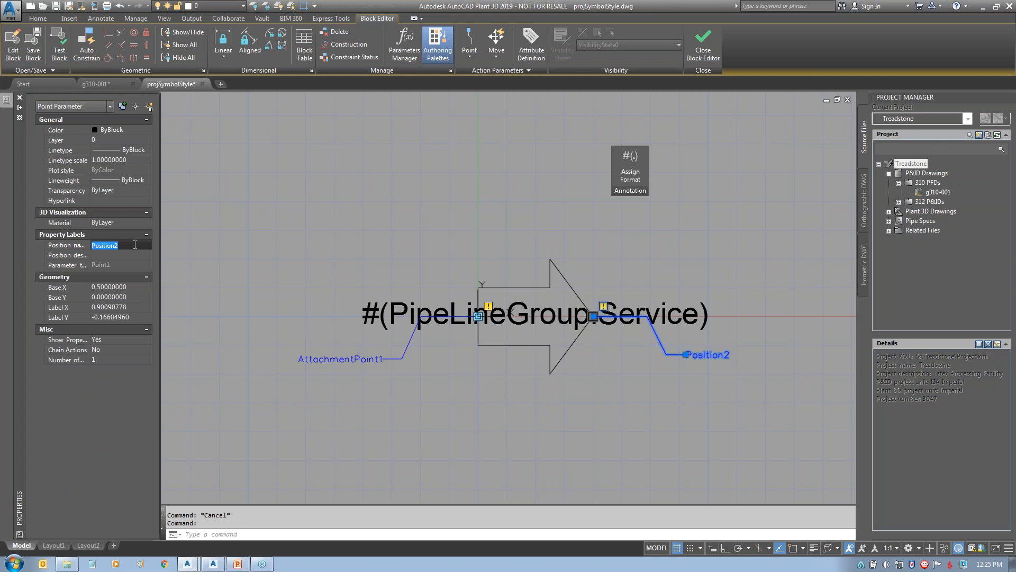
pyautogui.hotkey('ctrl', 'v')
pyautogui.press('Return')
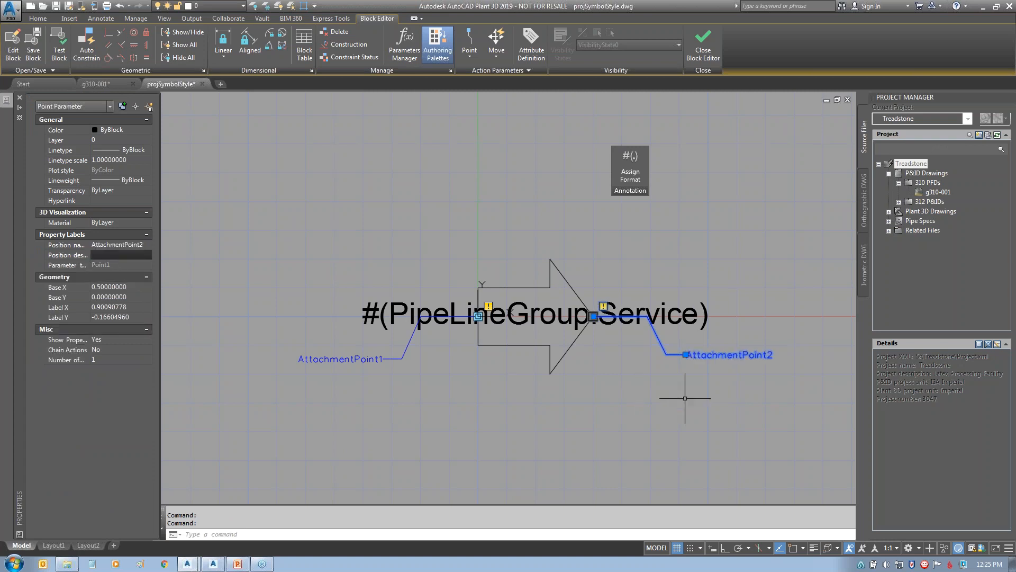
pyautogui.press('Escape')
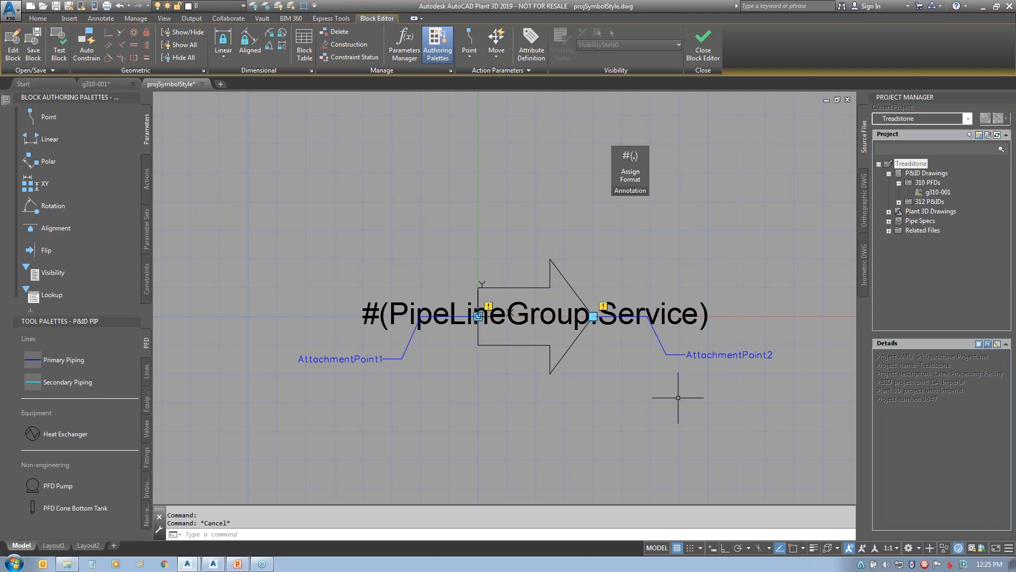
# - Close the block with its changes saved and add the PFD Stream Arrow symbol to the current tool palette
pyautogui.click(713, 42)
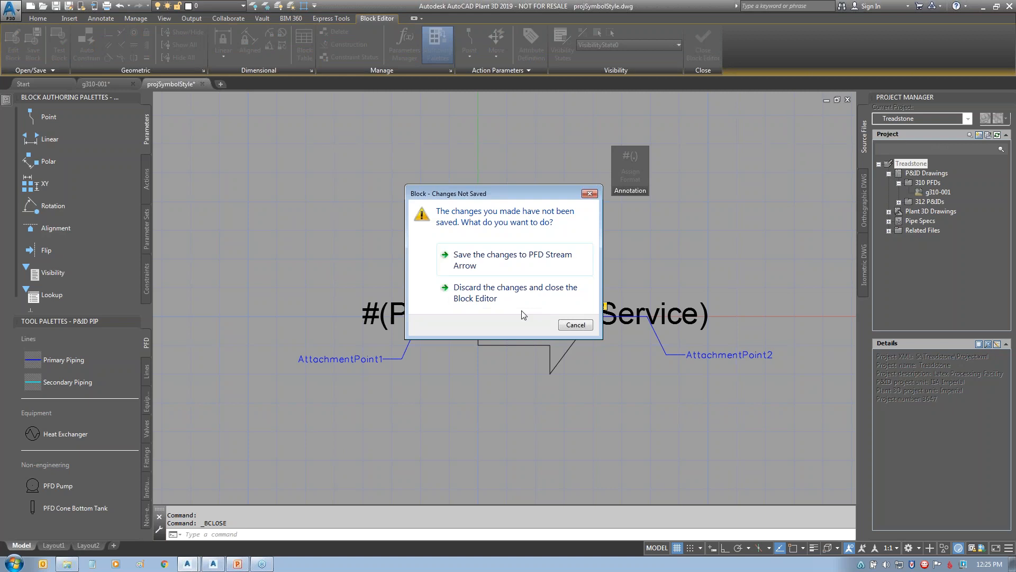
pyautogui.click(497, 258)
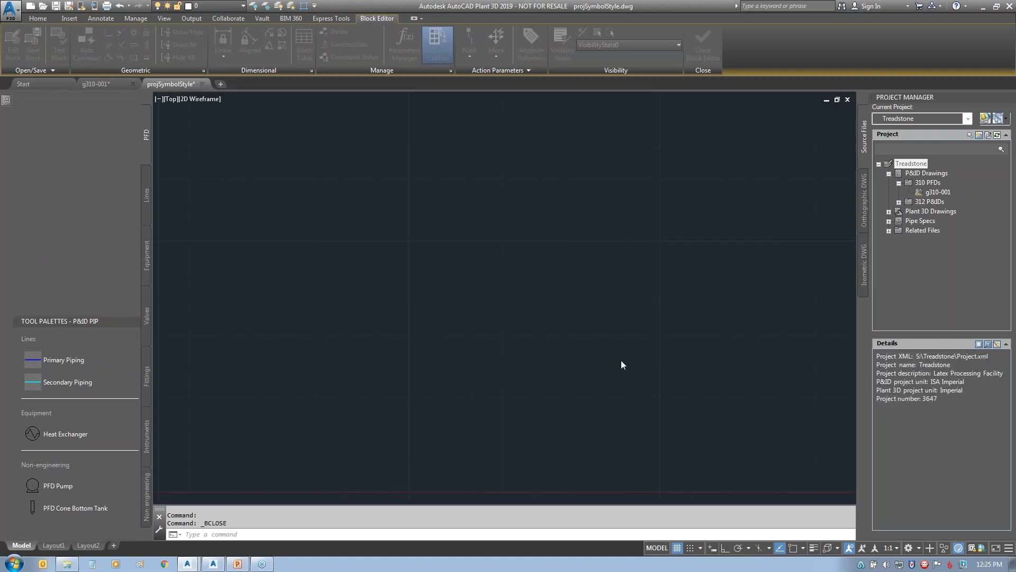
pyautogui.click(529, 212)
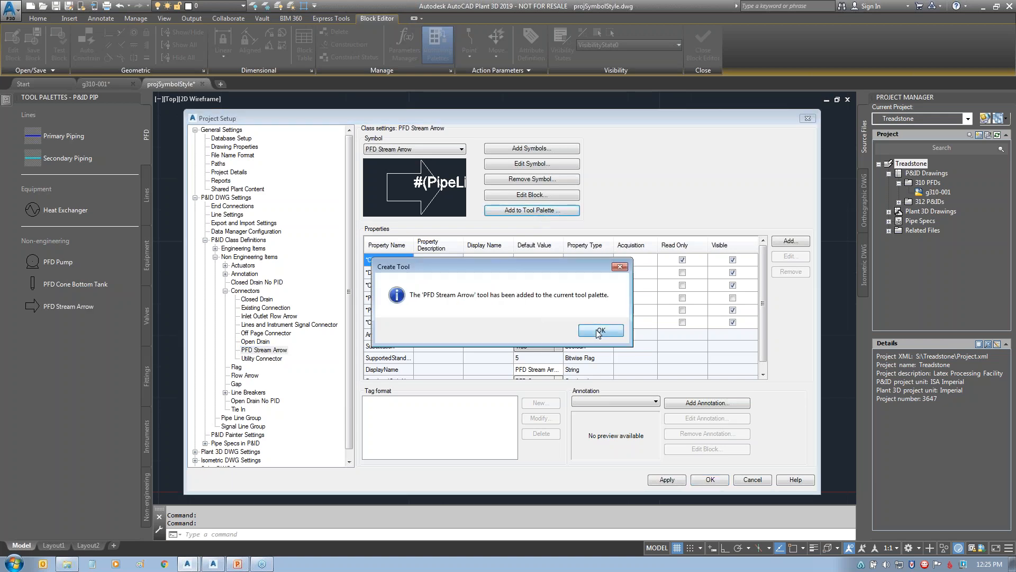
# - Accept the project setup with the stream arrow tool added, and rename the PFD Pump tool on the palette as Pump
pyautogui.click(600, 330)
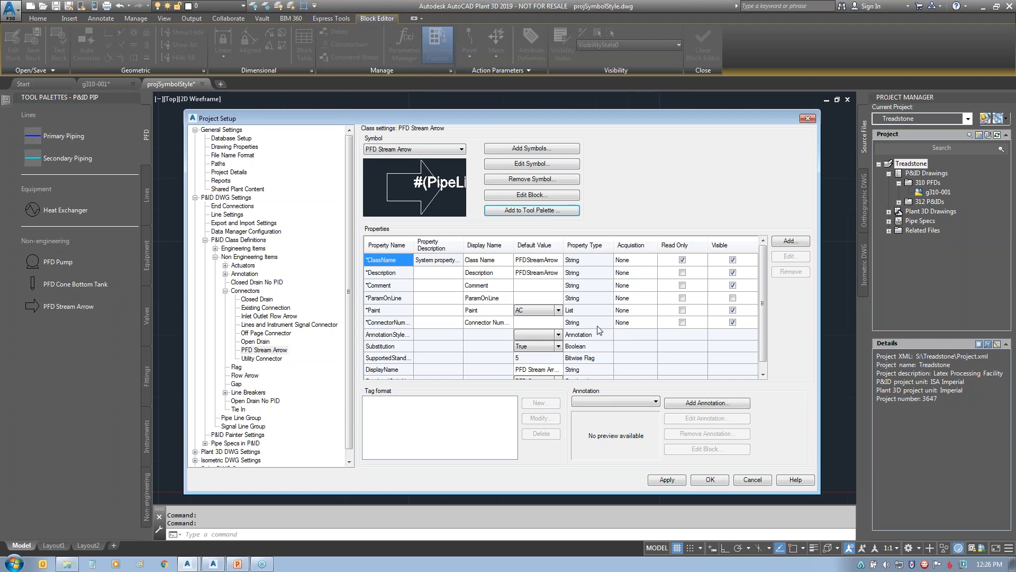
pyautogui.click(710, 479)
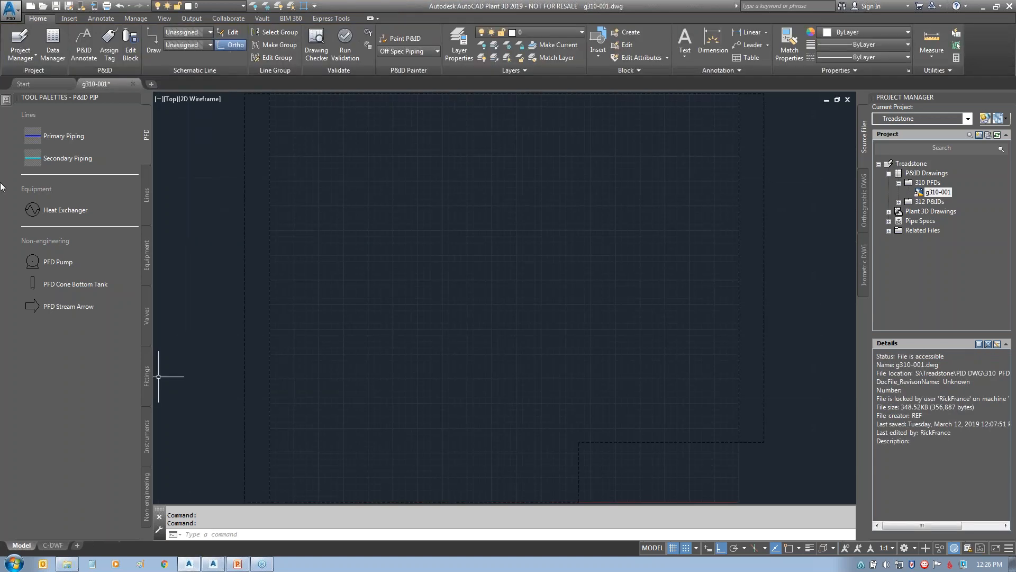
pyautogui.rightClick(59, 261)
pyautogui.click(89, 307)
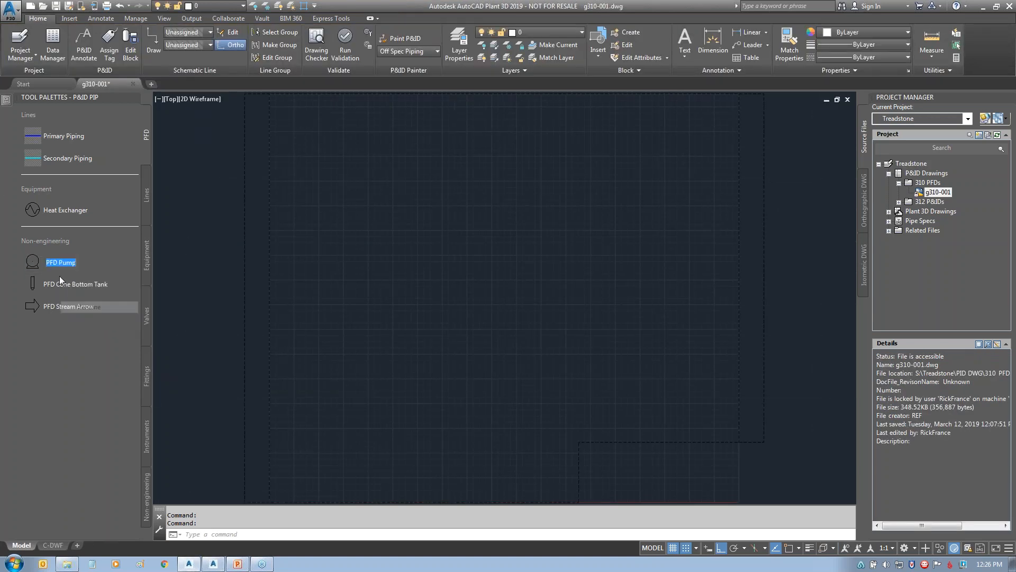
pyautogui.write('Pump')
pyautogui.press('Return')
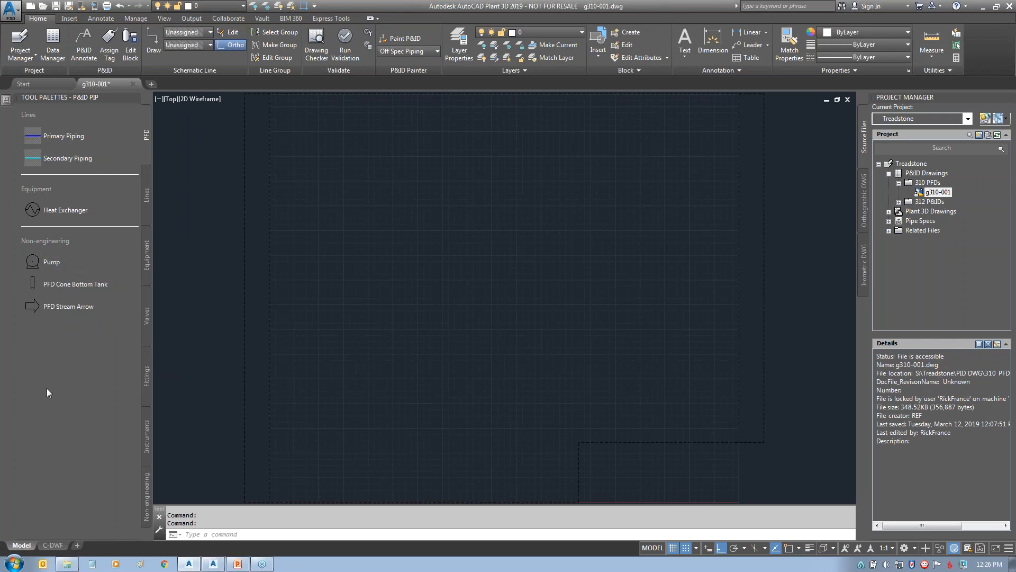
# - Rename the PFD Cone Bottom Tank tool on the palette as Cone Bottom Tank
pyautogui.rightClick(77, 282)
pyautogui.click(91, 327)
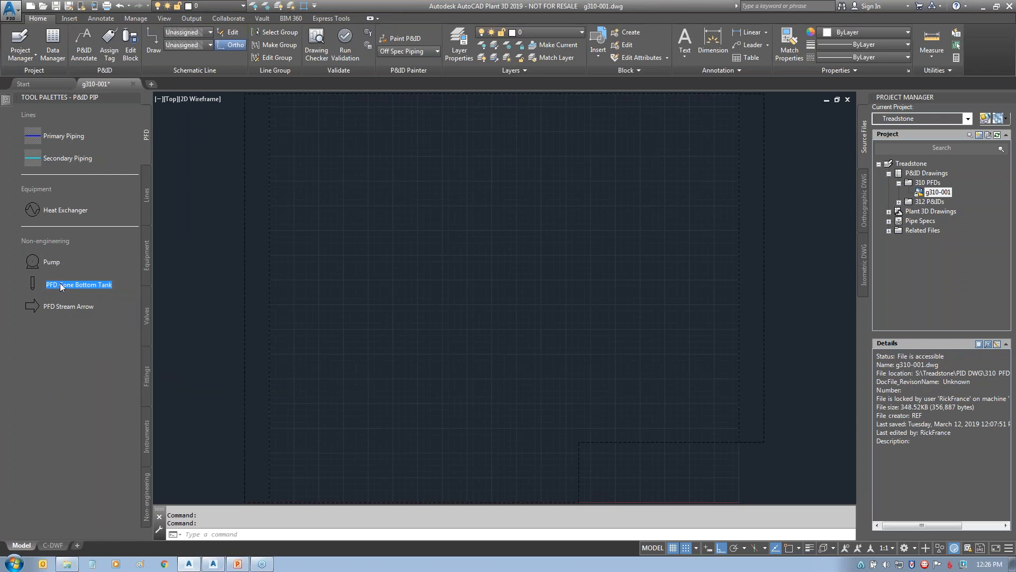
pyautogui.press('BackSpace')
pyautogui.press('BackSpace')
pyautogui.press('BackSpace')
pyautogui.press('BackSpace')
pyautogui.press('Return')
# - Rename the PFD Stream Arrow tool as Stream Arrow and move the Pump and Cone Bottom Tank tools into the Equipment group
pyautogui.rightClick(68, 310)
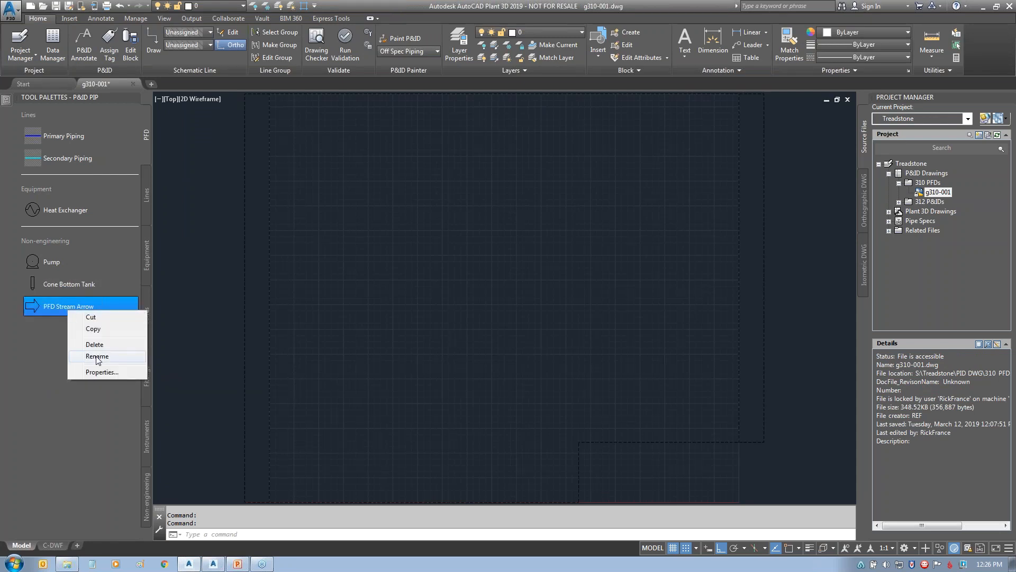
pyautogui.click(98, 355)
pyautogui.click(59, 307)
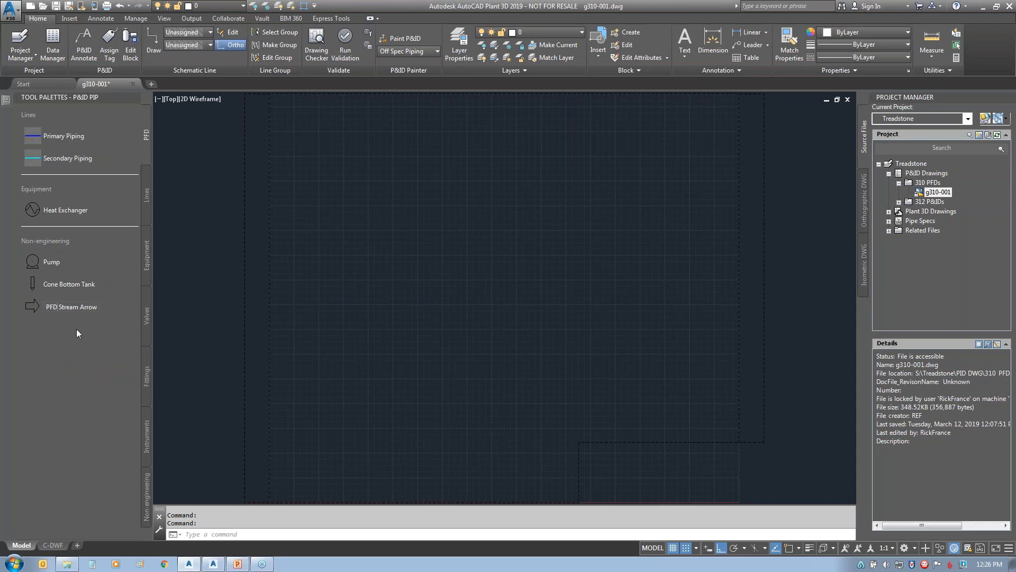
pyautogui.press('Return')
pyautogui.moveTo(53, 263); pyautogui.dragTo(72, 219)
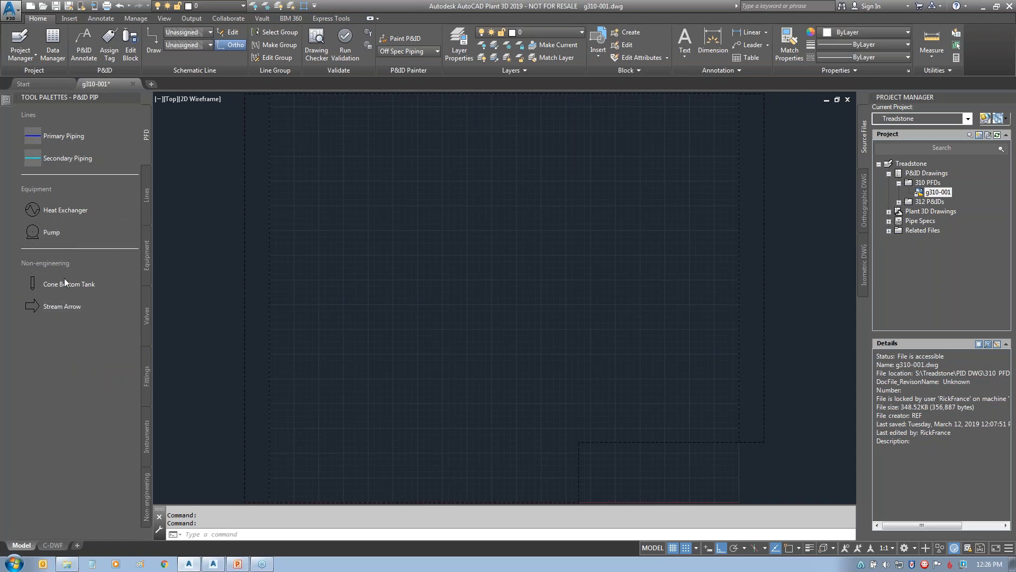
pyautogui.moveTo(63, 285); pyautogui.dragTo(78, 196)
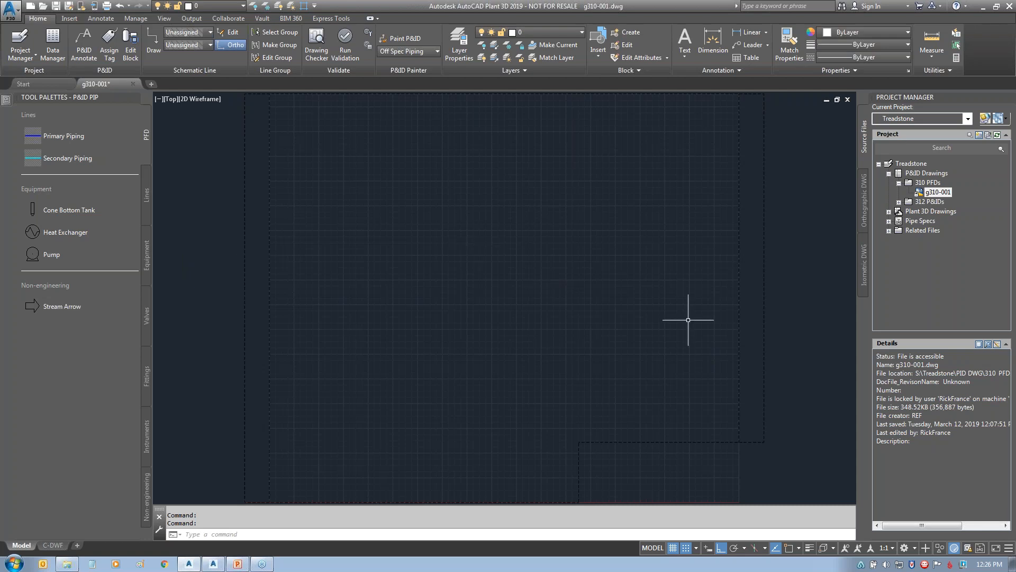
# - Open drawing i312-001 from the 312 P&IDs folder to review its pumps and tanks, and return to g310-001
pyautogui.click(900, 203)
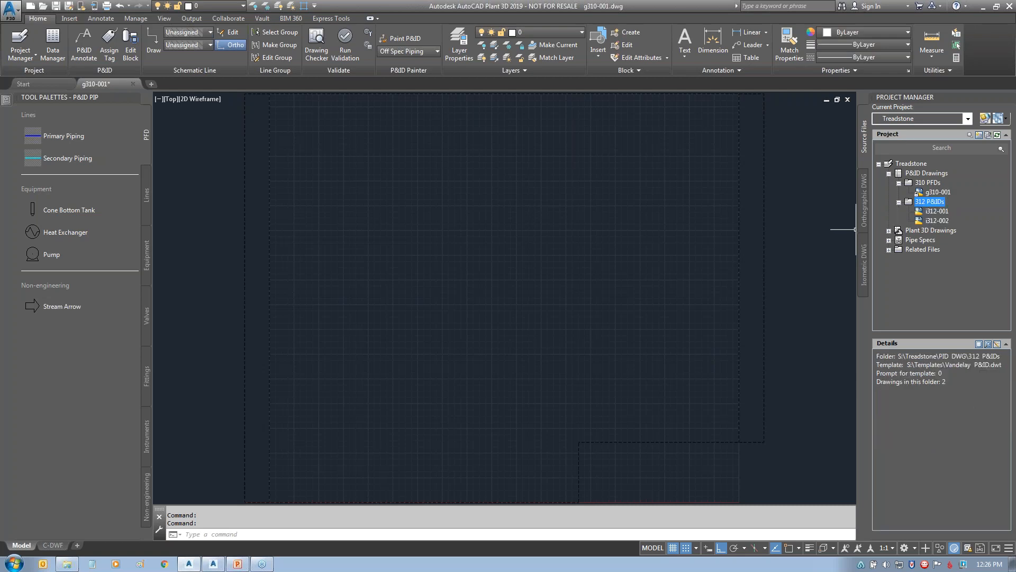
pyautogui.doubleClick(937, 211)
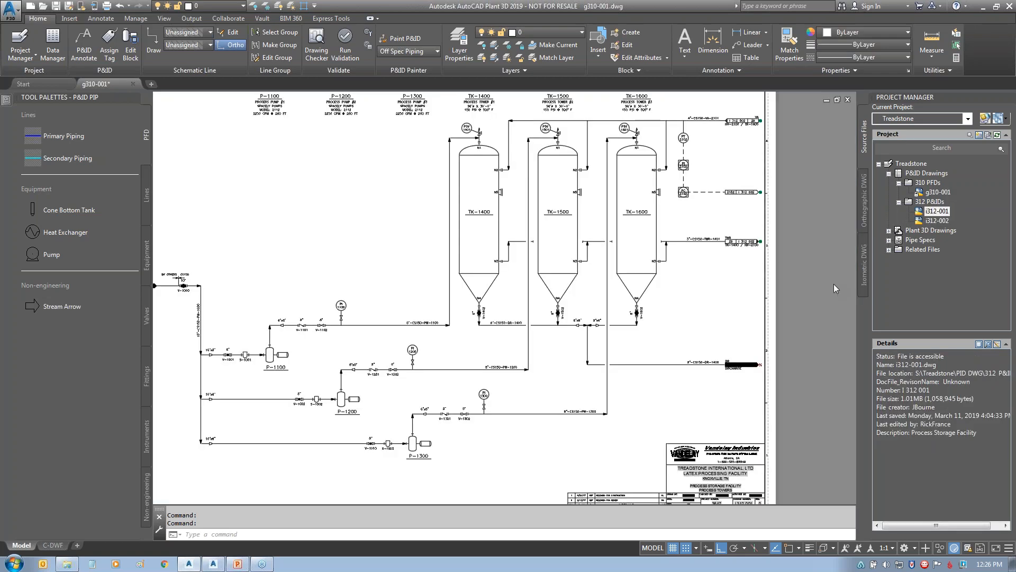
pyautogui.click(109, 85)
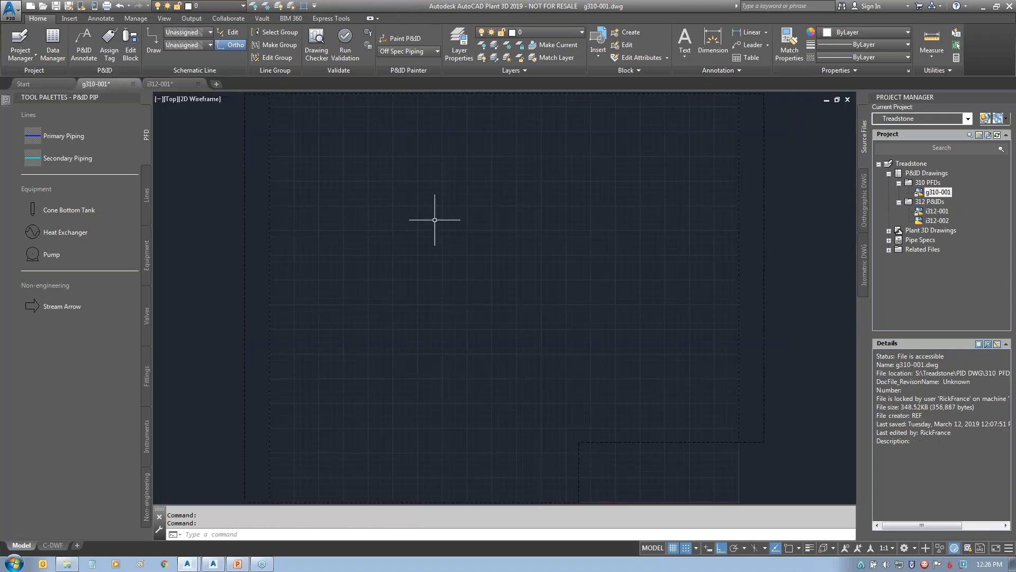
# - Insert a pump in the left part of the g310-001 sheet and pick the existing pump tag P-1100 for it
pyautogui.click(33, 253)
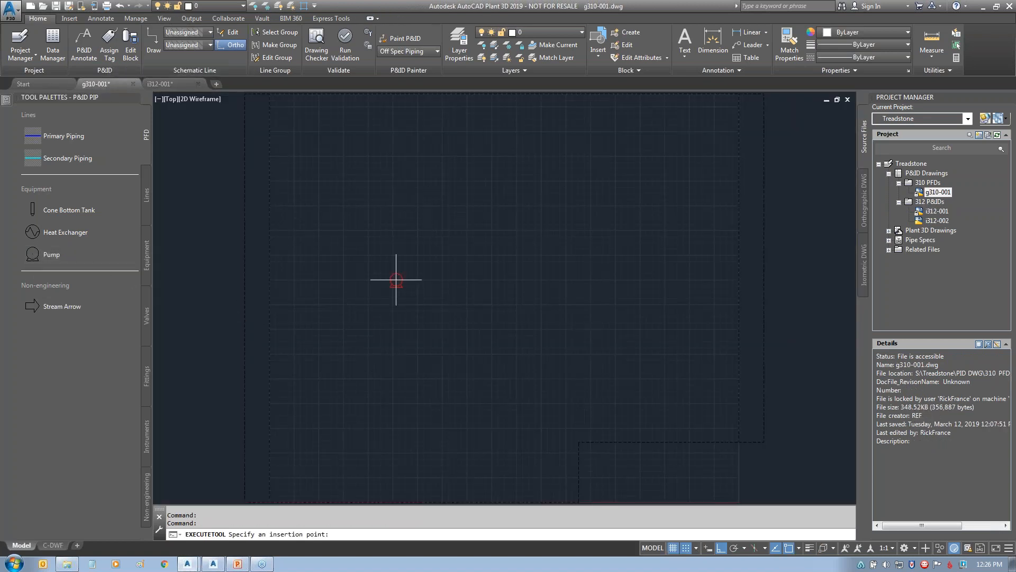
pyautogui.click(368, 254)
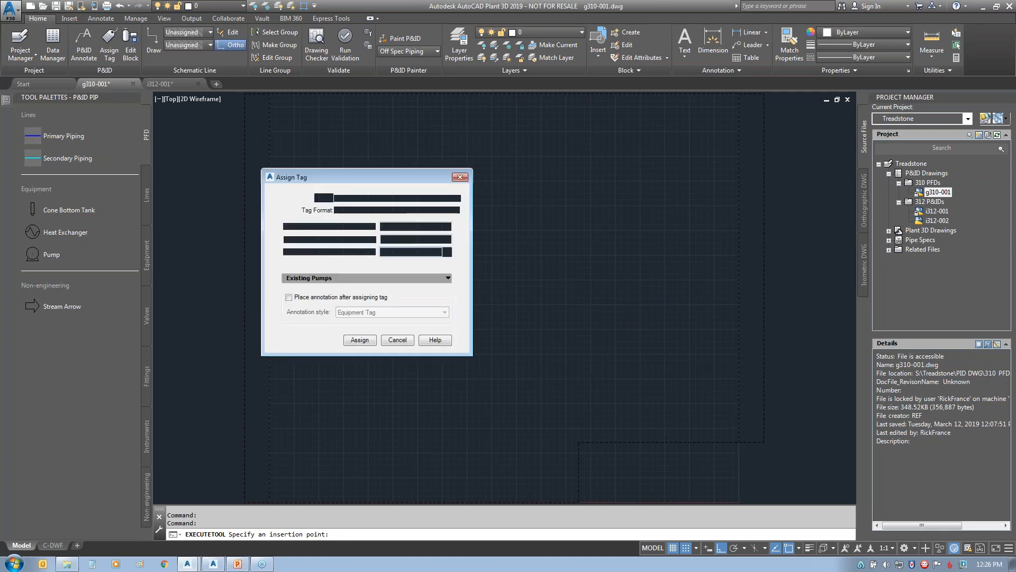
pyautogui.click(445, 278)
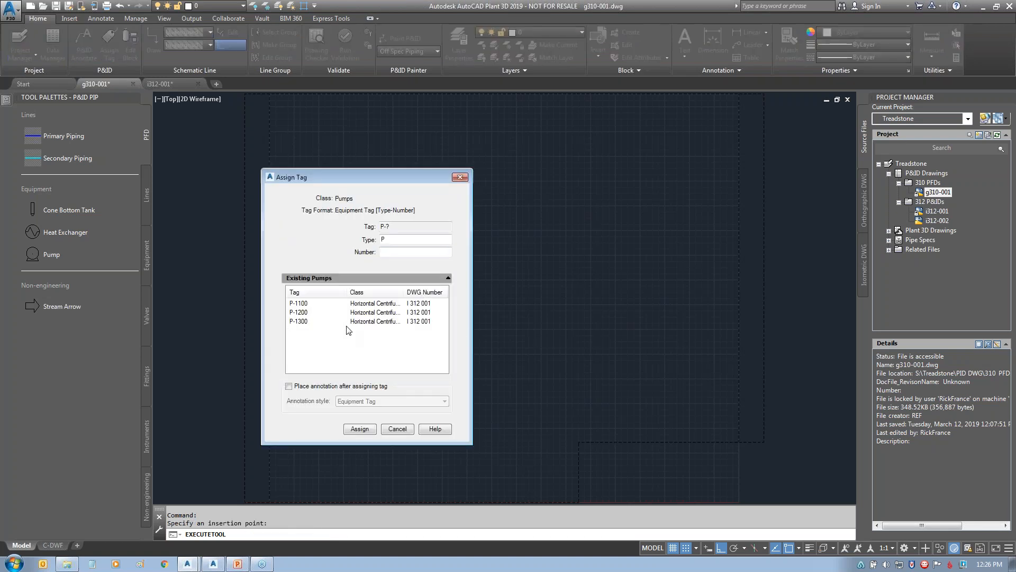
pyautogui.click(323, 312)
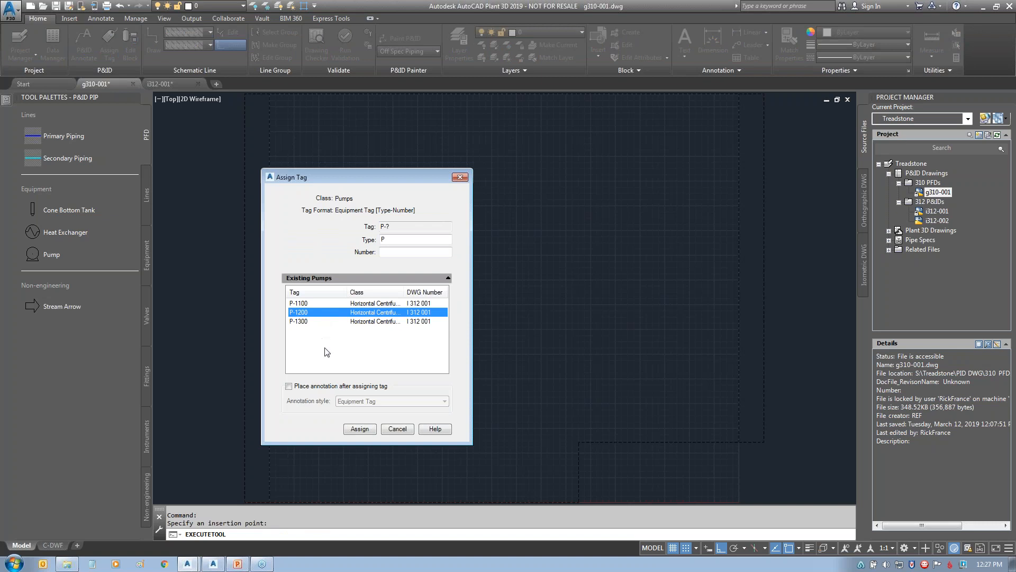
pyautogui.click(306, 305)
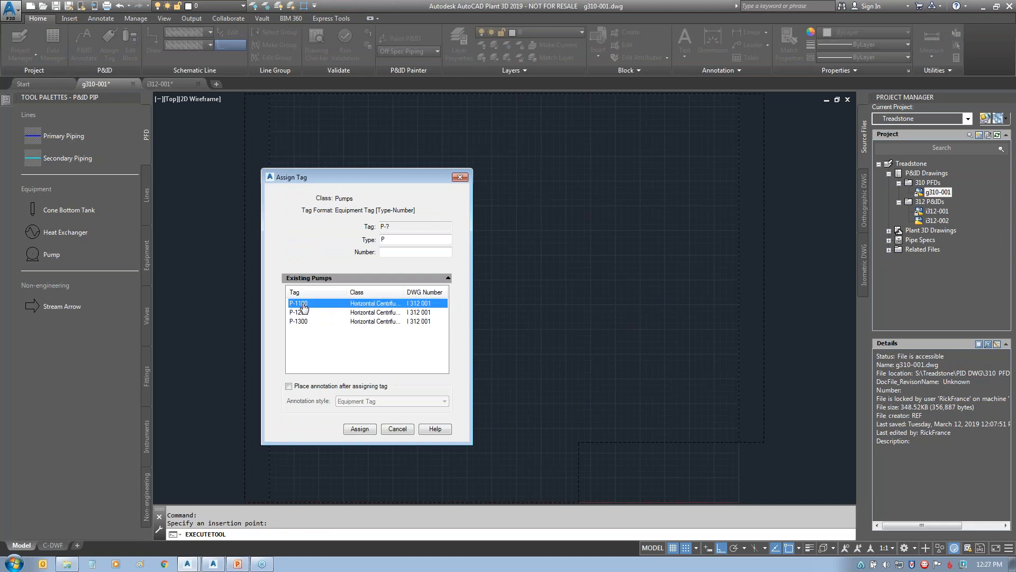
pyautogui.doubleClick(303, 307)
# - Assign the existing tag to the pump, linking it to the same data record, and place its Equipment Tag annotation below the symbol
pyautogui.click(289, 386)
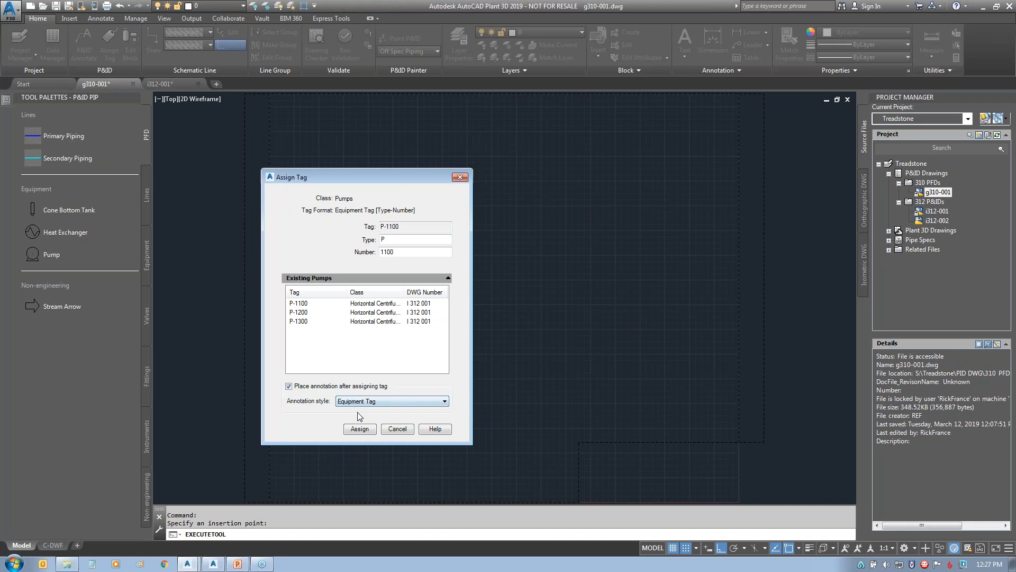
pyautogui.click(362, 430)
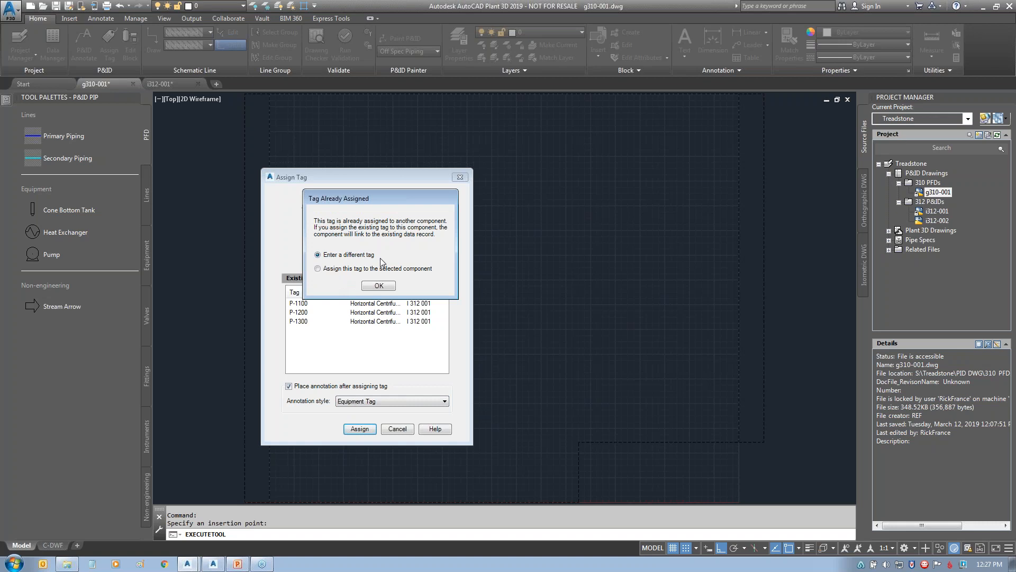
pyautogui.click(324, 271)
pyautogui.click(378, 286)
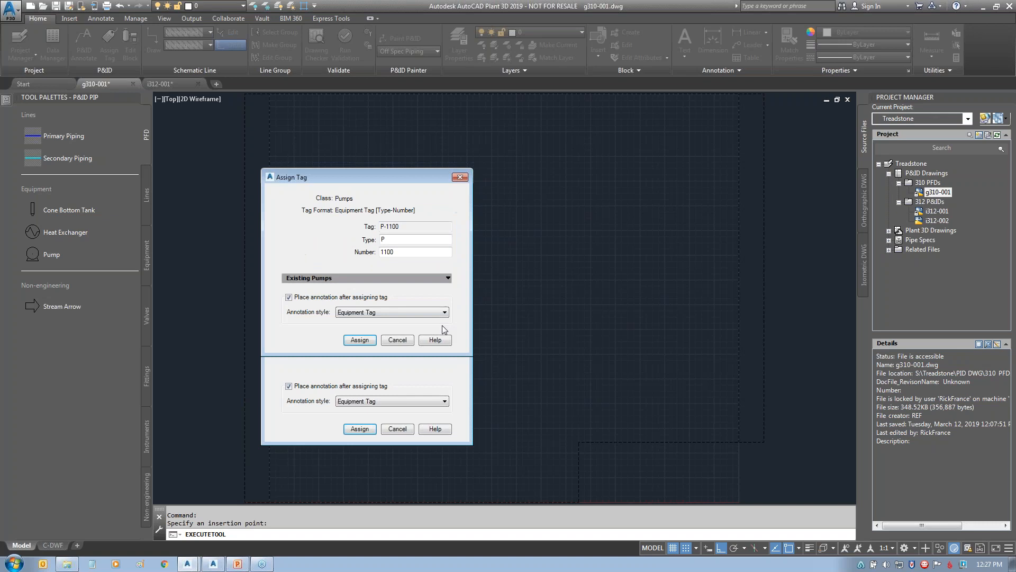
pyautogui.scroll(3, 368, 267)
pyautogui.click(368, 268)
pyautogui.scroll(-4, 582, 364)
pyautogui.middleClick(637, 353)
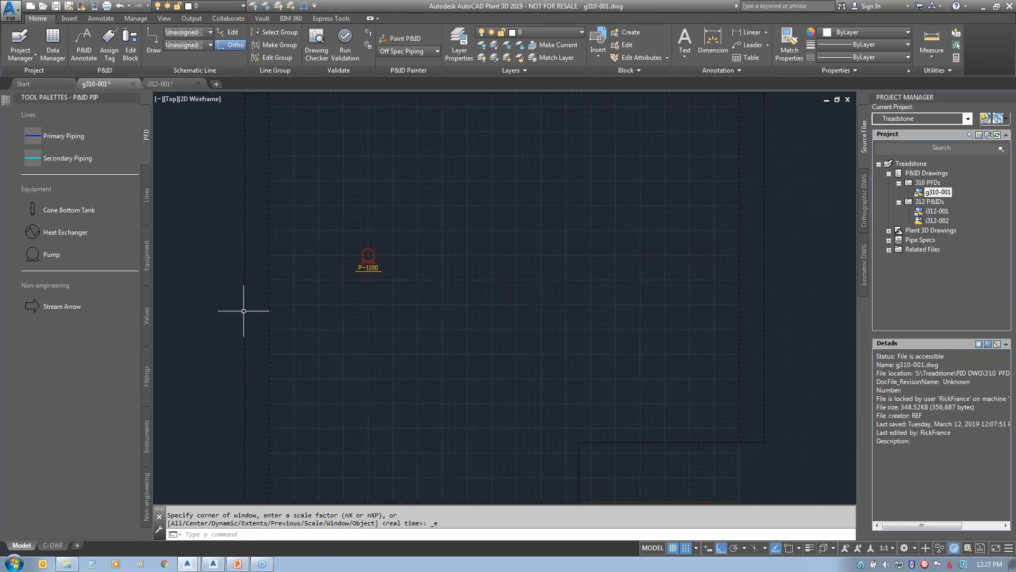
# - Insert a cone bottom tank beyond the pump near the sheet's middle and pick the existing tank tag TK-1400
pyautogui.click(53, 210)
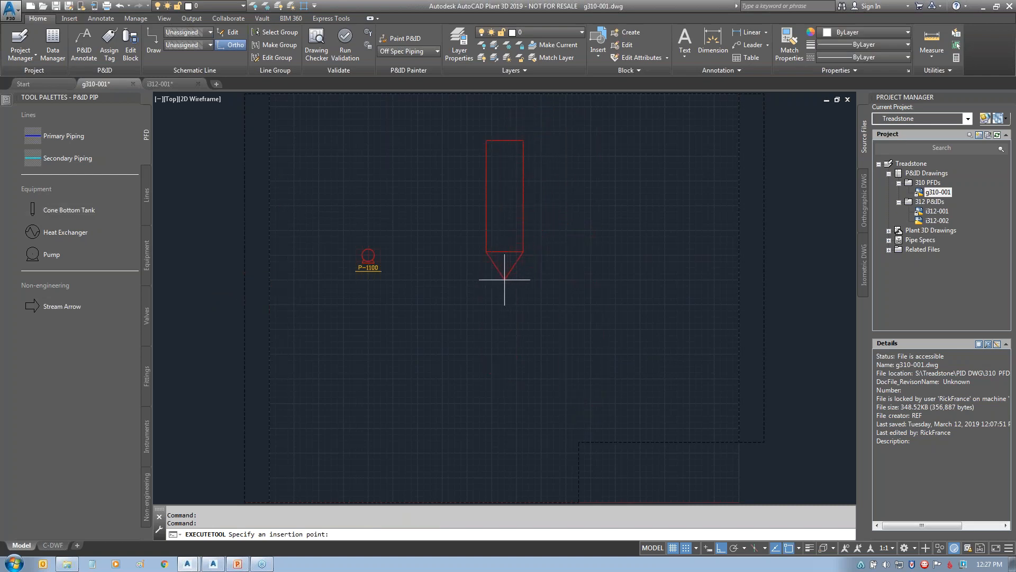
pyautogui.click(507, 279)
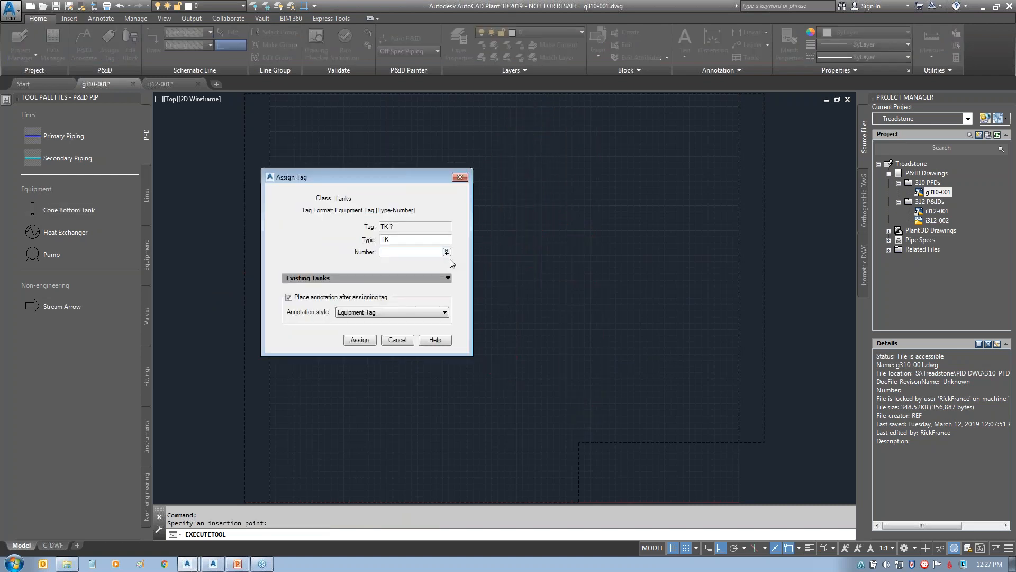
pyautogui.click(448, 278)
pyautogui.click(306, 304)
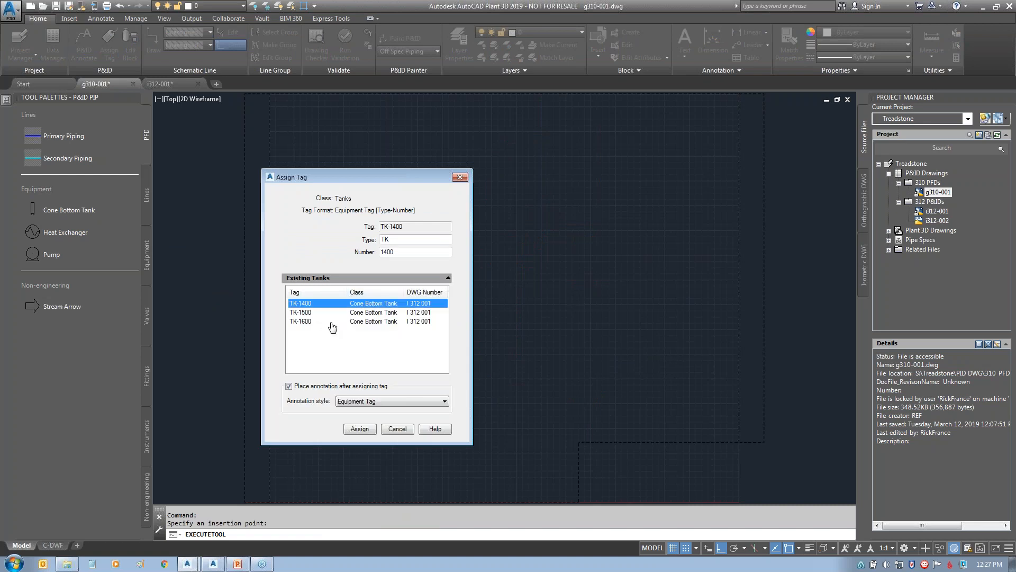
# - Assign the existing tag to the tank, sharing its data record, and place the Equipment Tag annotation inside the tank body
pyautogui.click(360, 429)
pyautogui.click(317, 269)
pyautogui.click(378, 286)
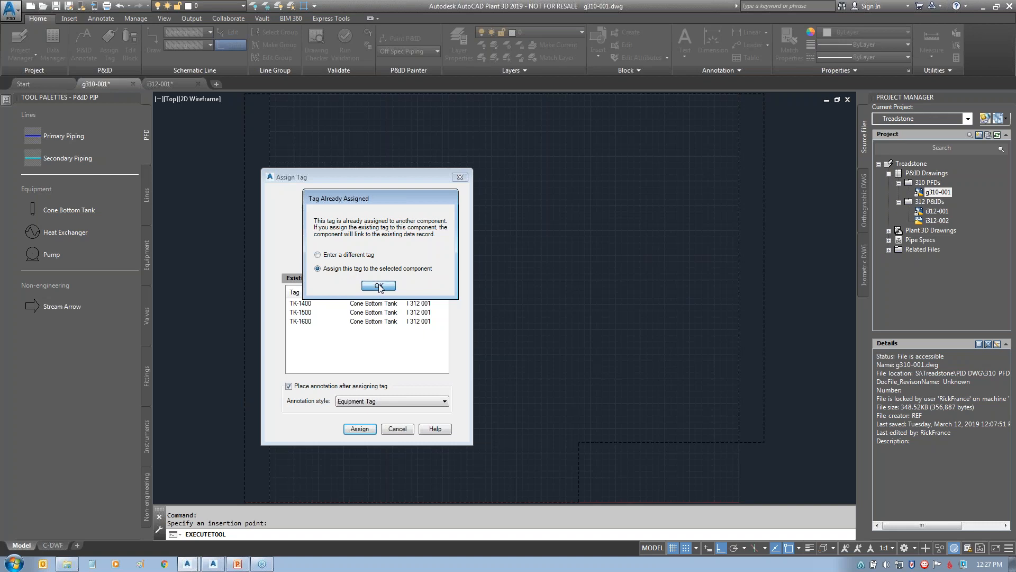
pyautogui.click(504, 195)
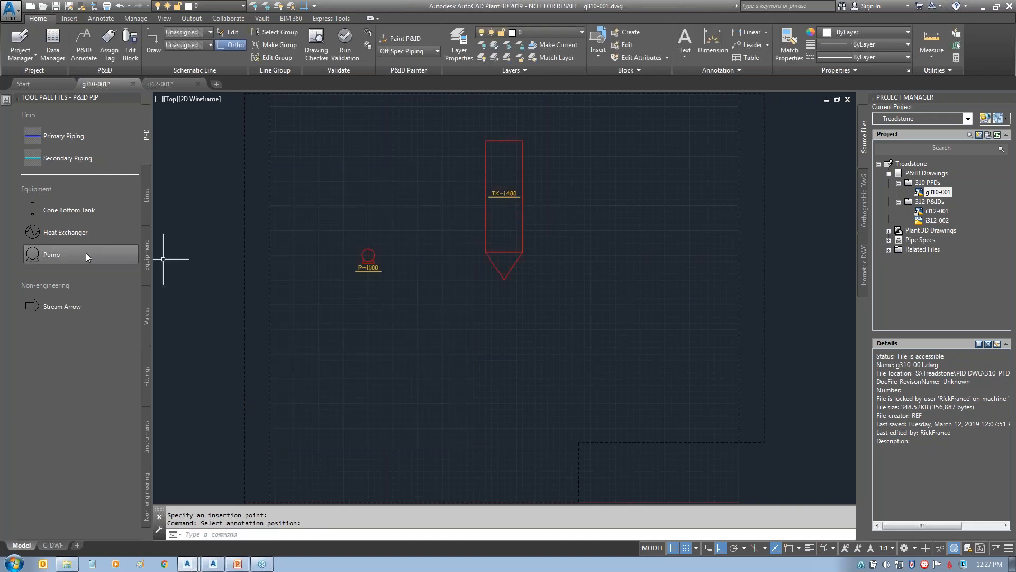
# - Insert a heat exchanger to the right of the tank, rotated toward straight up, and pick the existing tag HX-2100
pyautogui.click(65, 232)
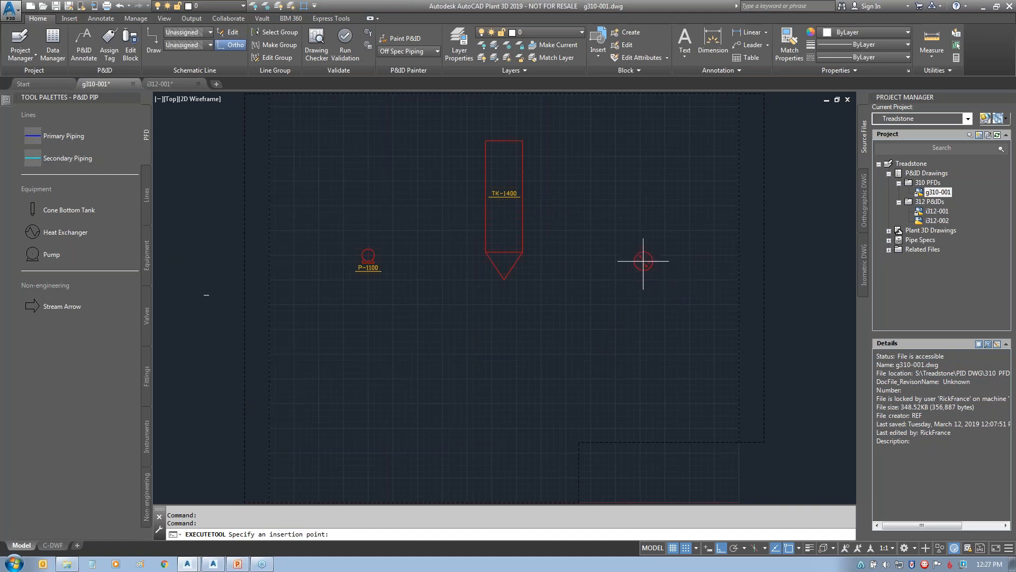
pyautogui.click(641, 206)
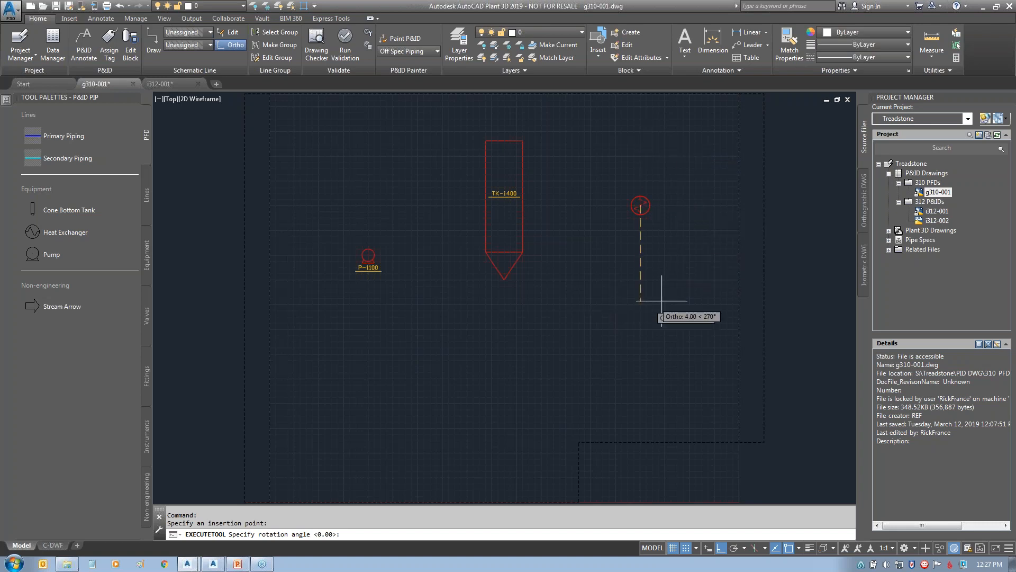
pyautogui.click(641, 153)
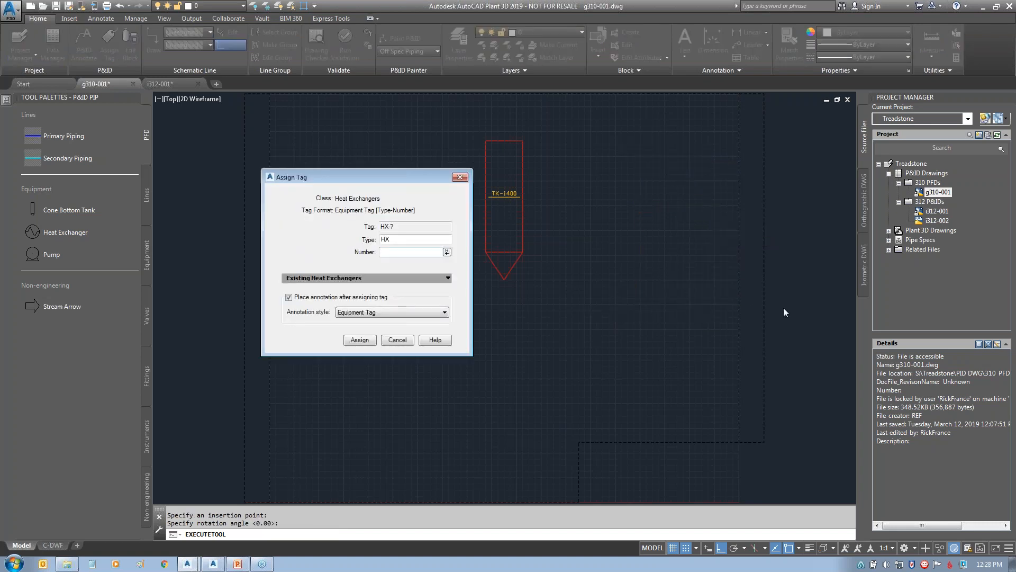
pyautogui.click(446, 278)
pyautogui.click(300, 303)
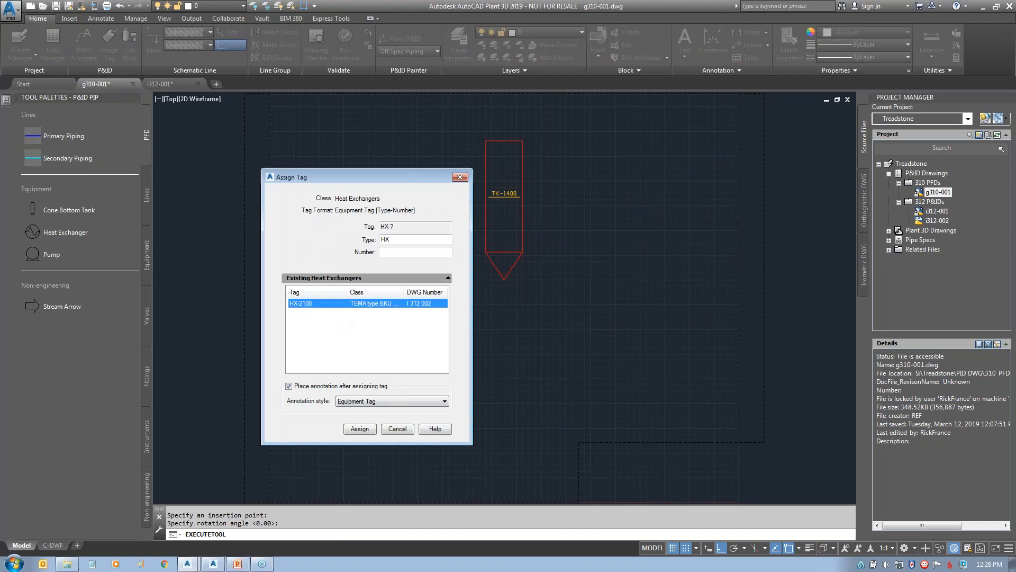
# - Try to assign the existing tag HX-2100 to the newly placed heat exchanger
pyautogui.click(360, 429)
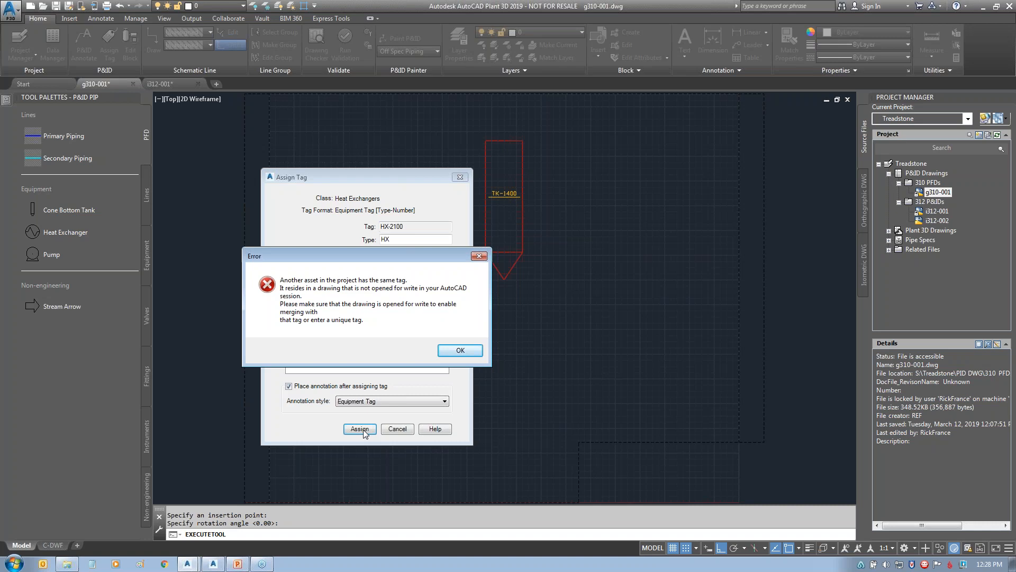
pyautogui.click(459, 351)
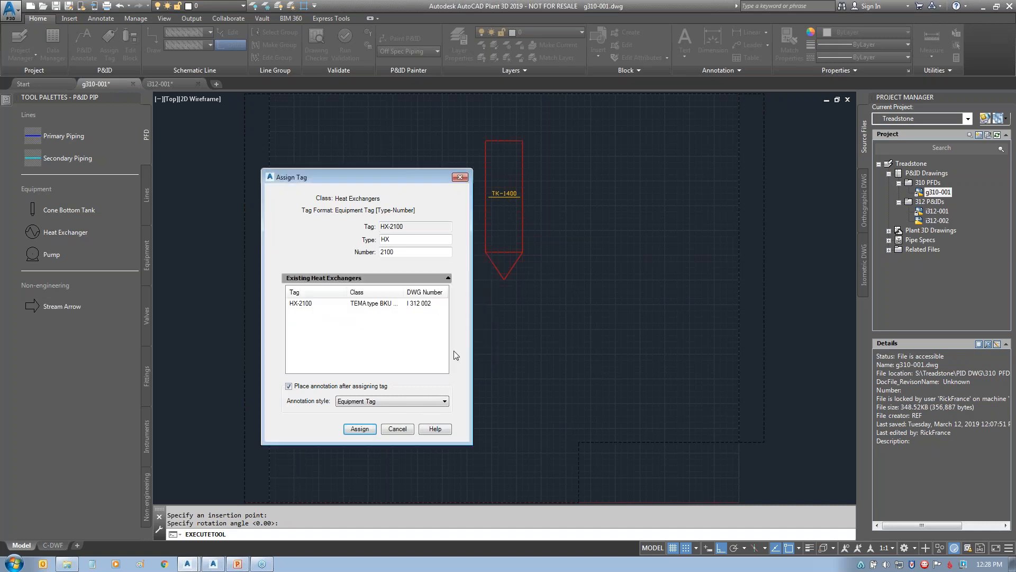
pyautogui.click(419, 306)
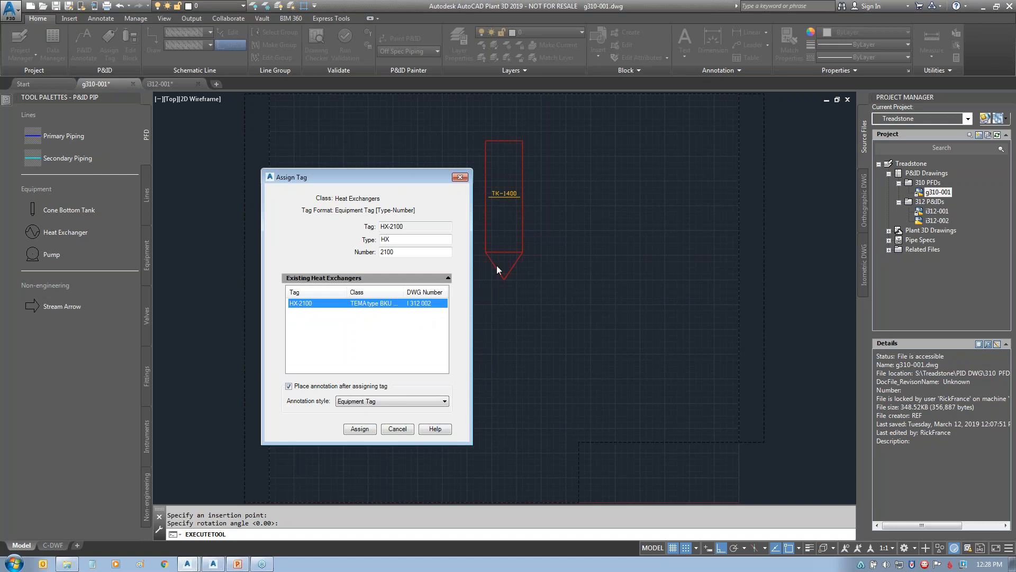
pyautogui.click(397, 428)
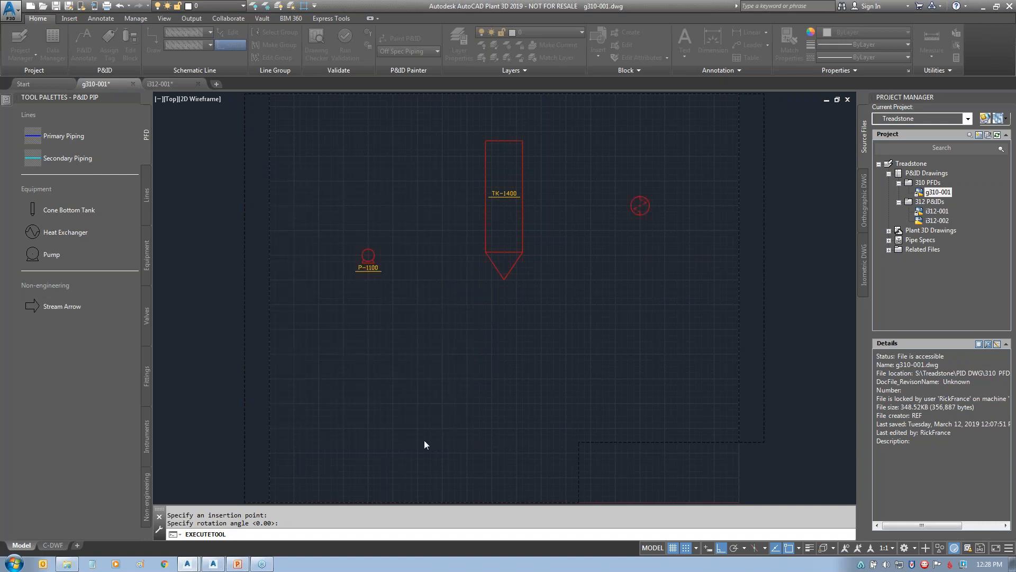
# - Open the i312-002 drawing from the 312 P&IDs folder and return to the g310-001 drawing
pyautogui.click(934, 221)
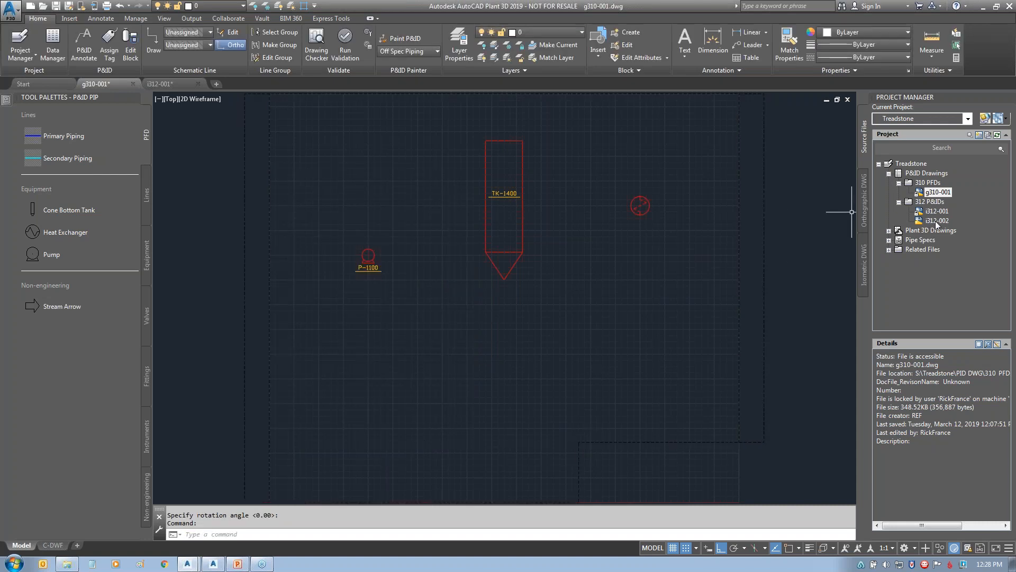
pyautogui.doubleClick(936, 221)
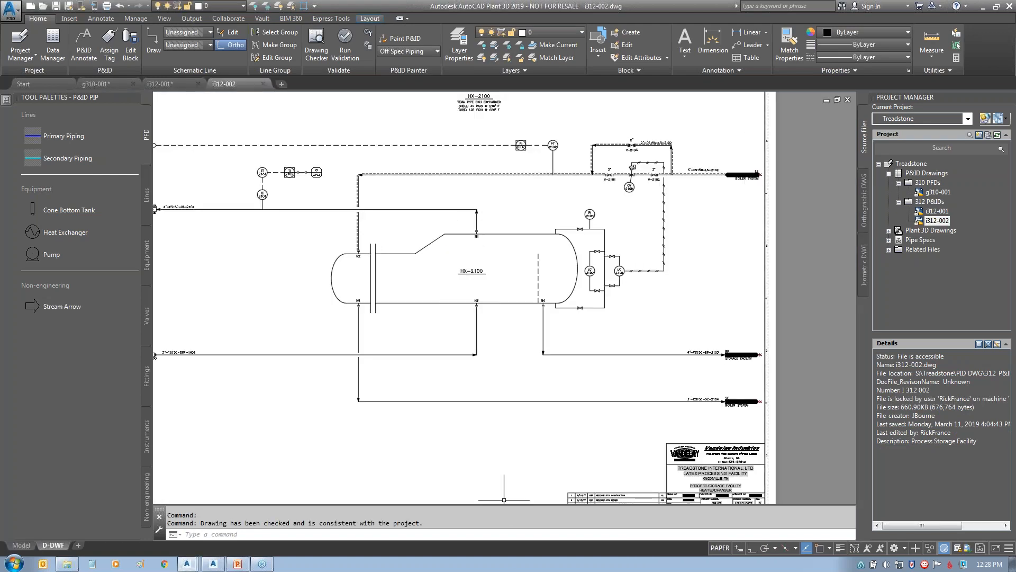
pyautogui.click(107, 84)
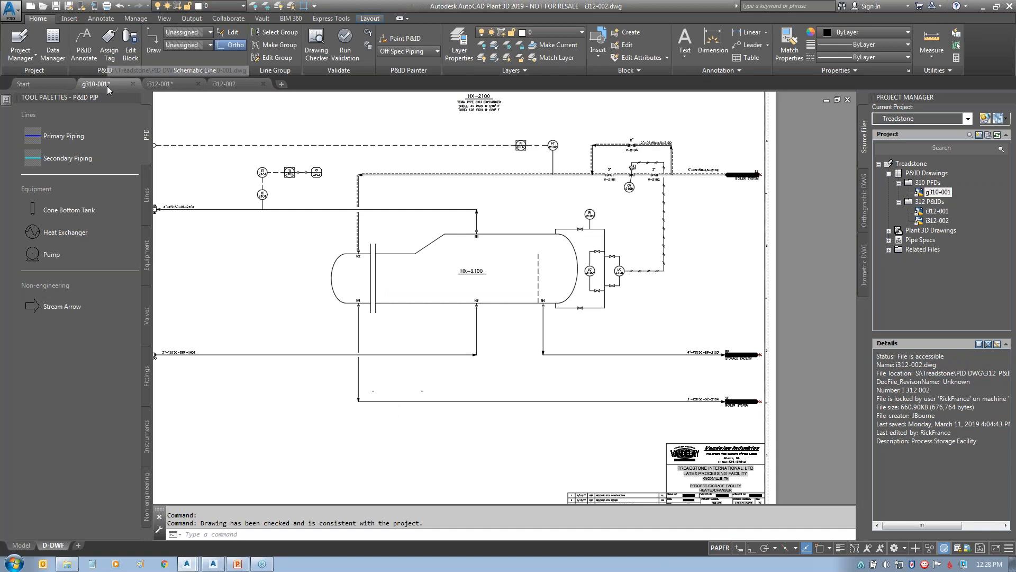
# - Assign the existing tag HX-2100 to the untagged heat exchanger, linking it to the existing data record
pyautogui.click(639, 205)
pyautogui.rightClick(640, 205)
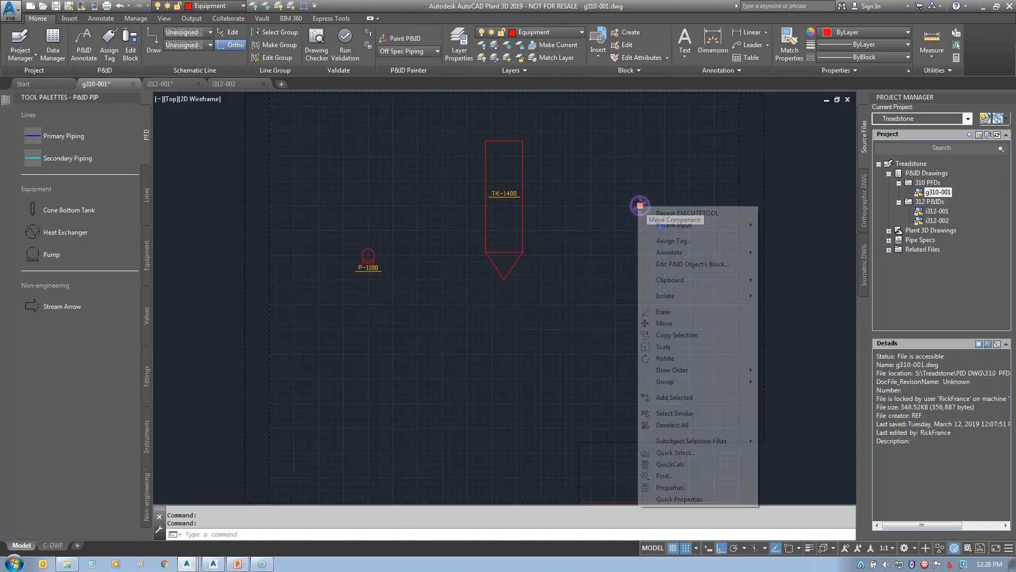
pyautogui.click(664, 241)
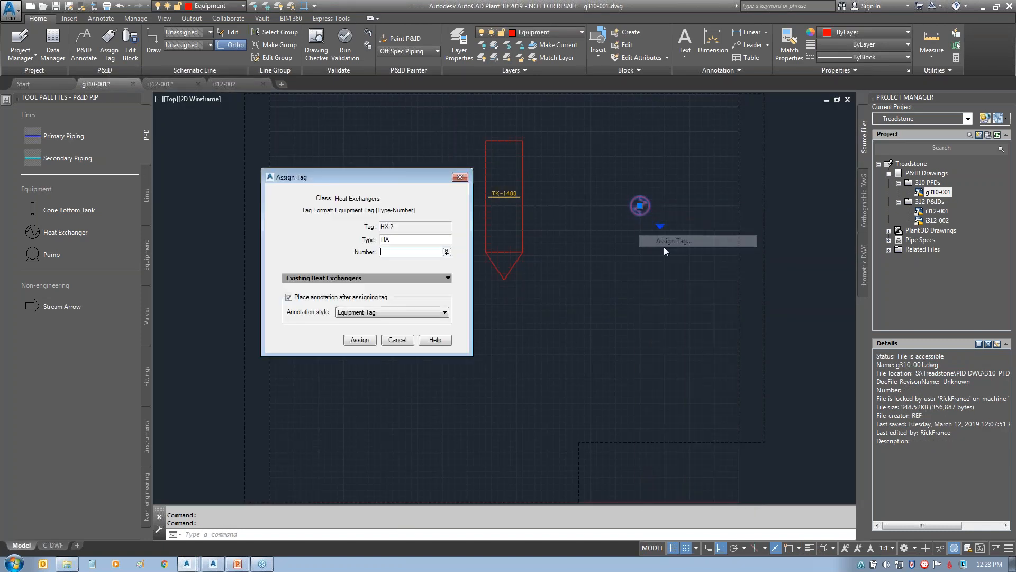
pyautogui.click(448, 278)
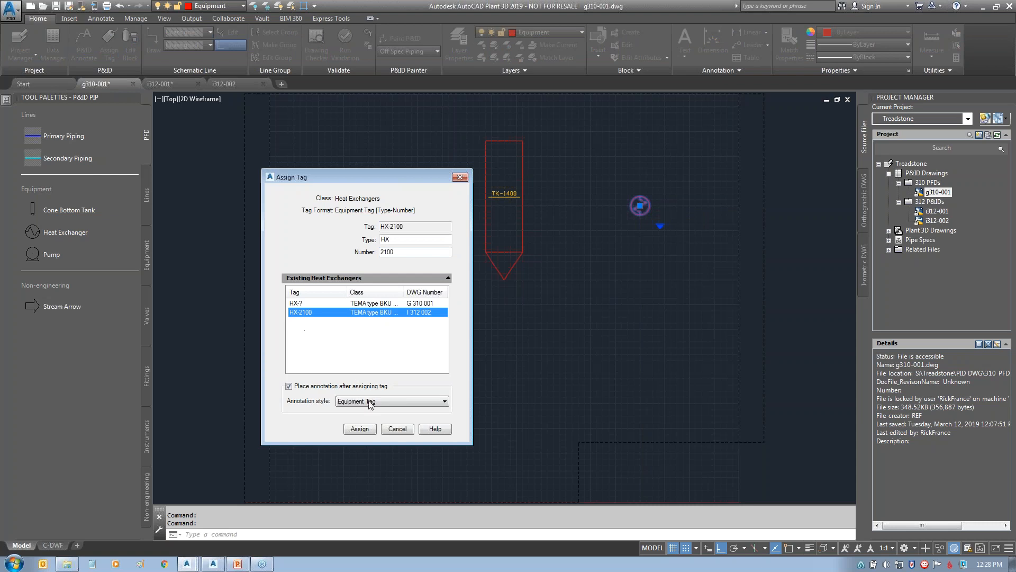
pyautogui.click(360, 430)
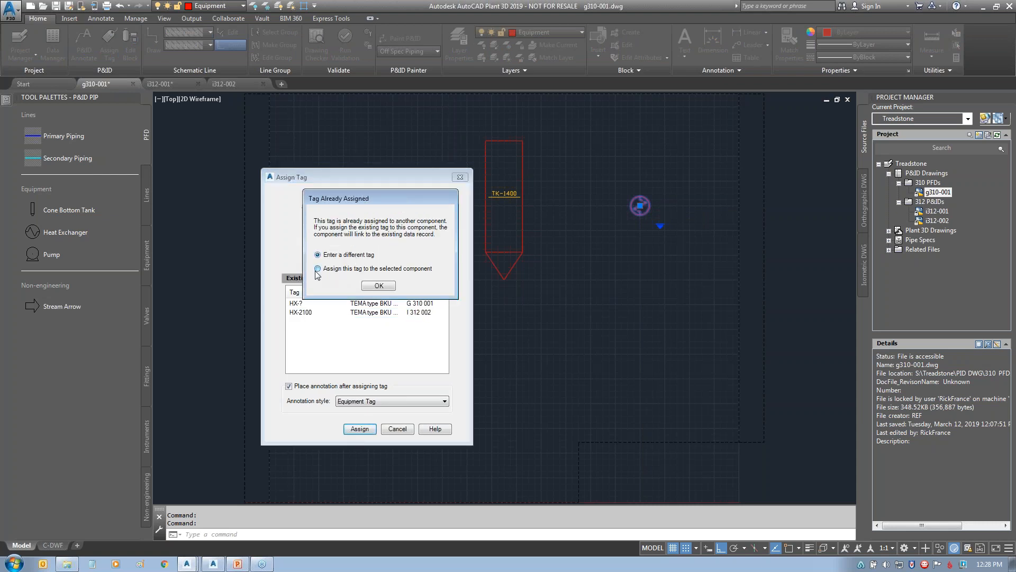
pyautogui.click(388, 288)
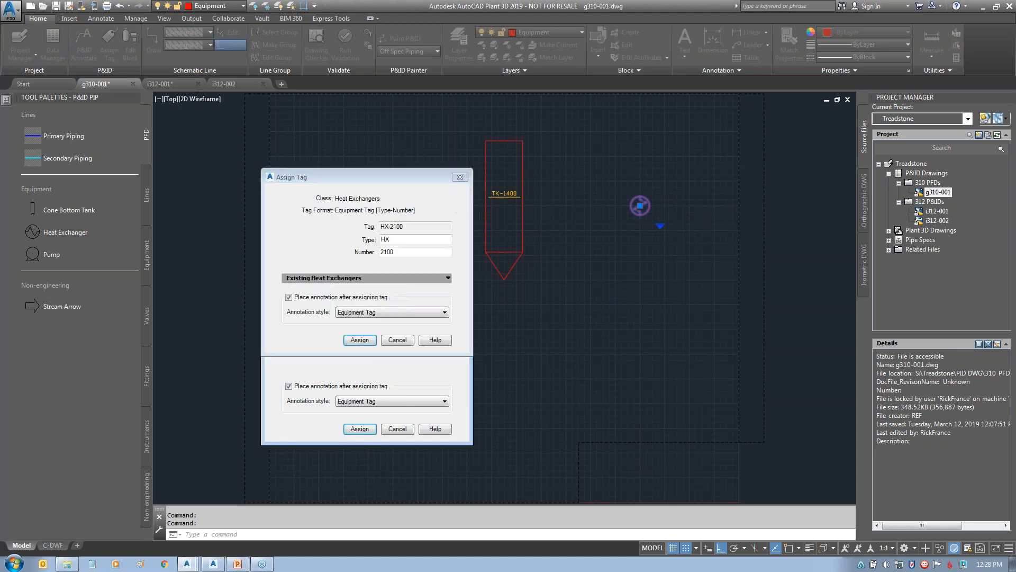
# - Turn ortho off and place the equipment tag annotation just above and to the right of the heat exchanger symbol
pyautogui.scroll(2, 669, 194)
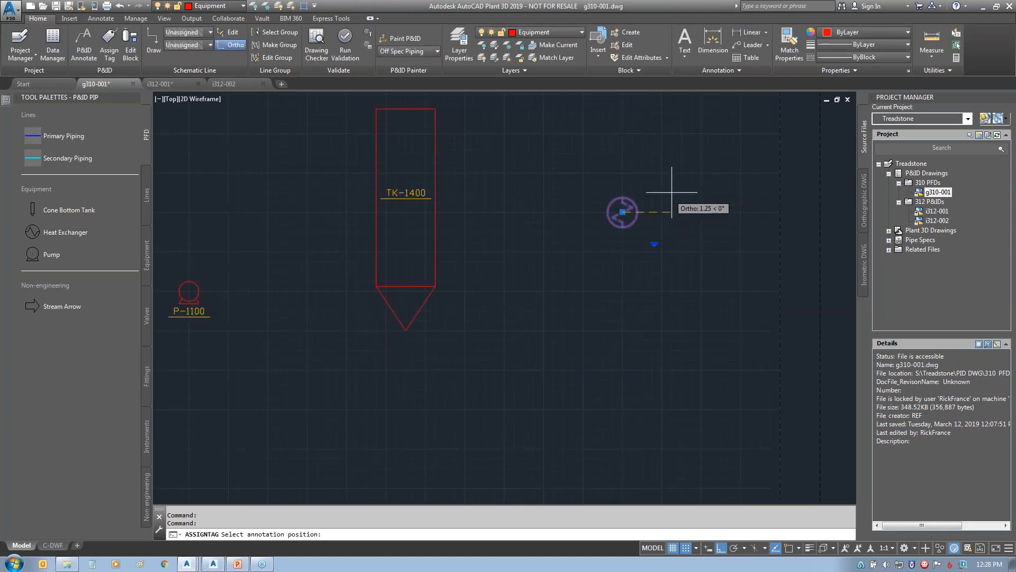
pyautogui.press('F8')
pyautogui.click(662, 176)
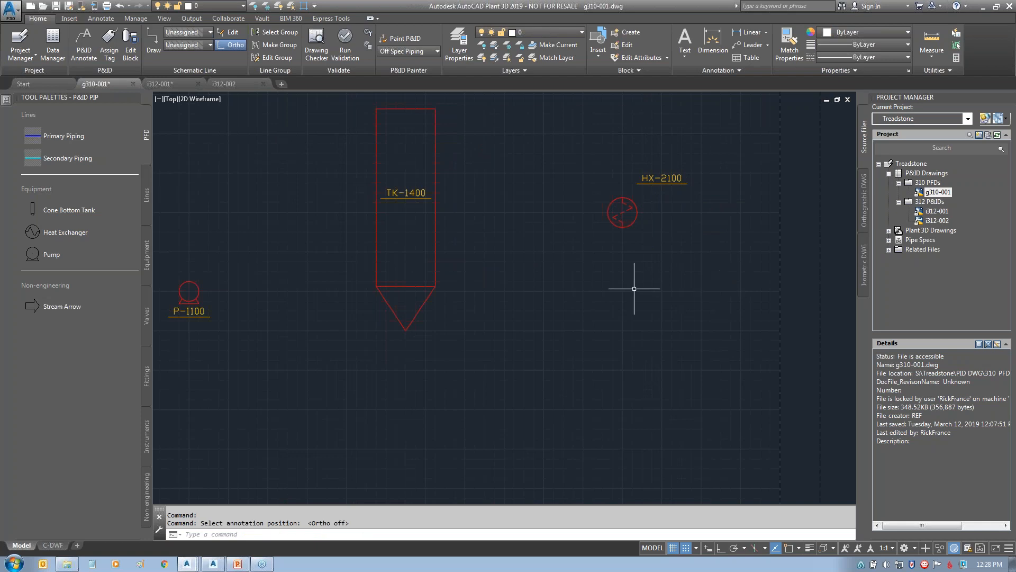
# - Inspect the cone bottom tank's properties, including its full description and supplier
pyautogui.scroll(-2, 634, 289)
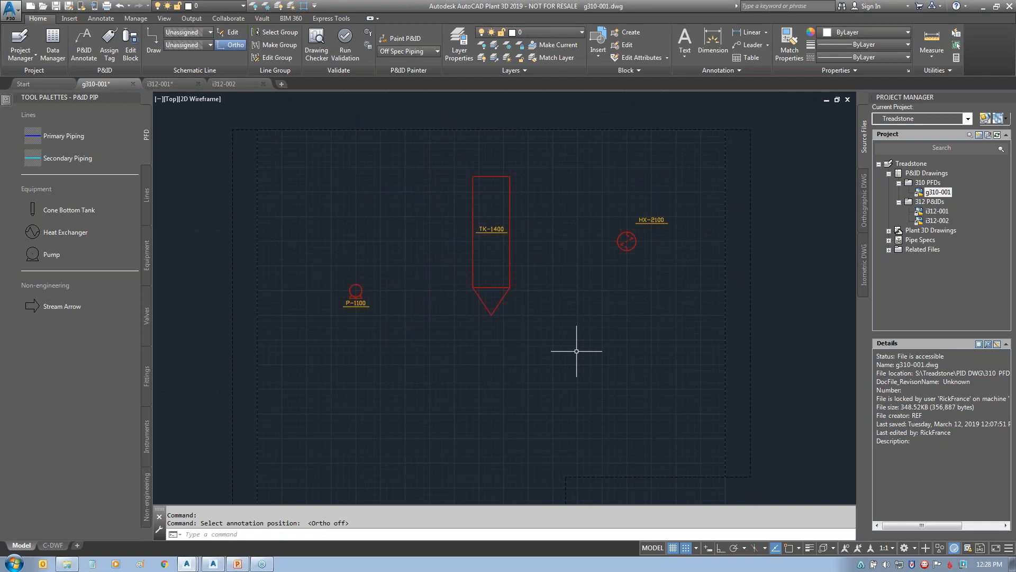
pyautogui.click(482, 302)
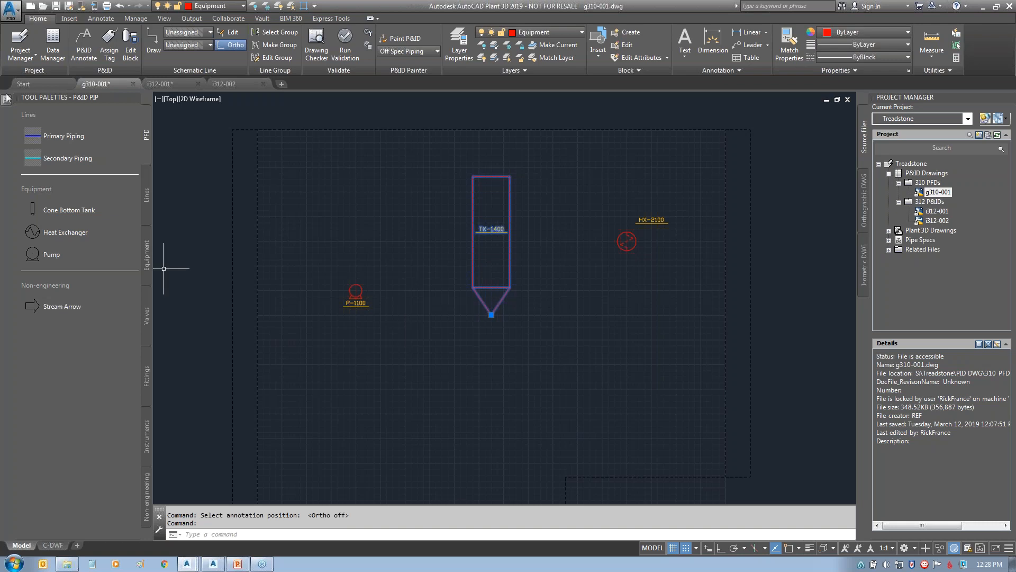
pyautogui.hotkey('ctrl', '1')
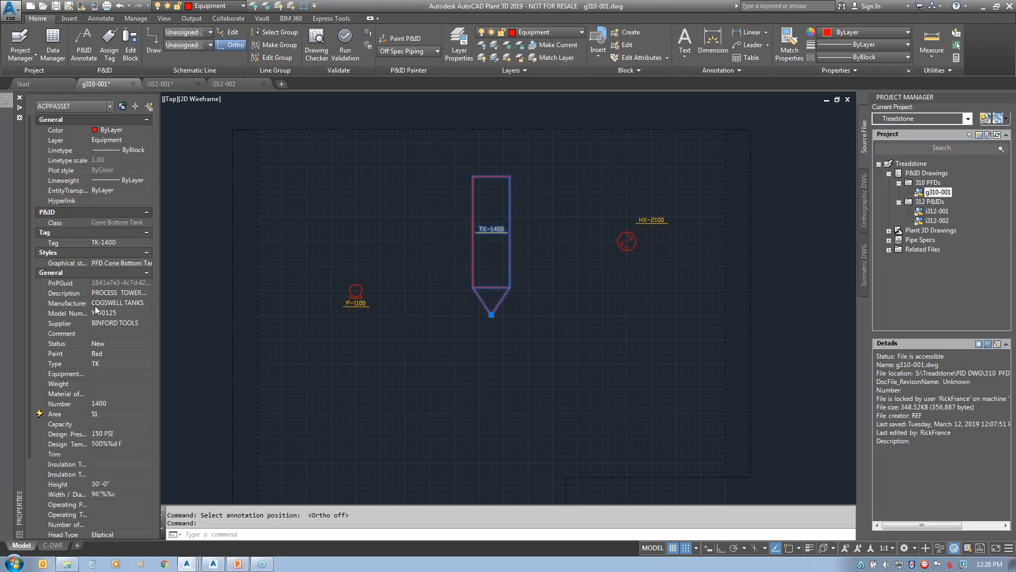
pyautogui.click(134, 294)
pyautogui.click(136, 294)
pyautogui.click(149, 295)
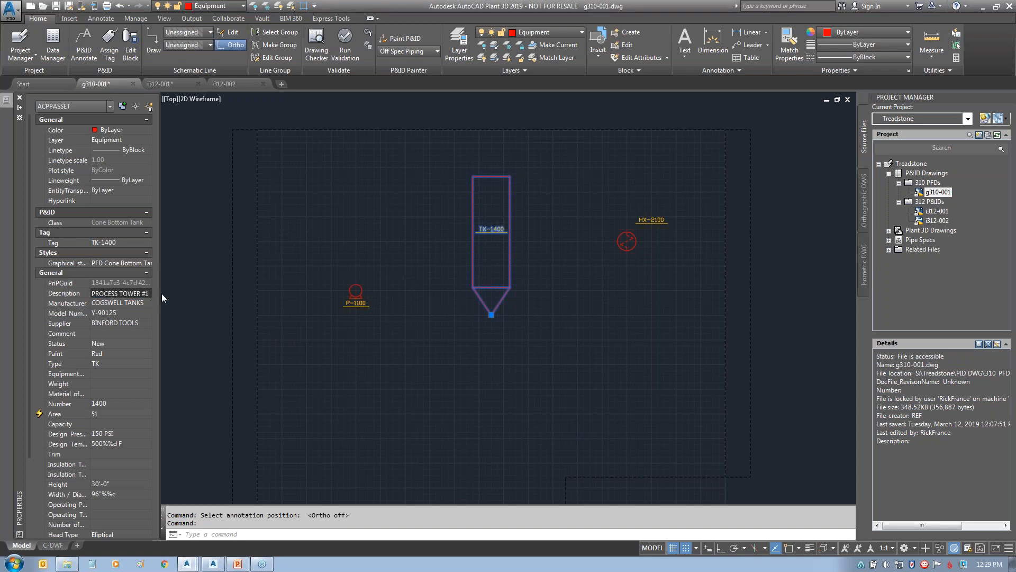
pyautogui.click(100, 323)
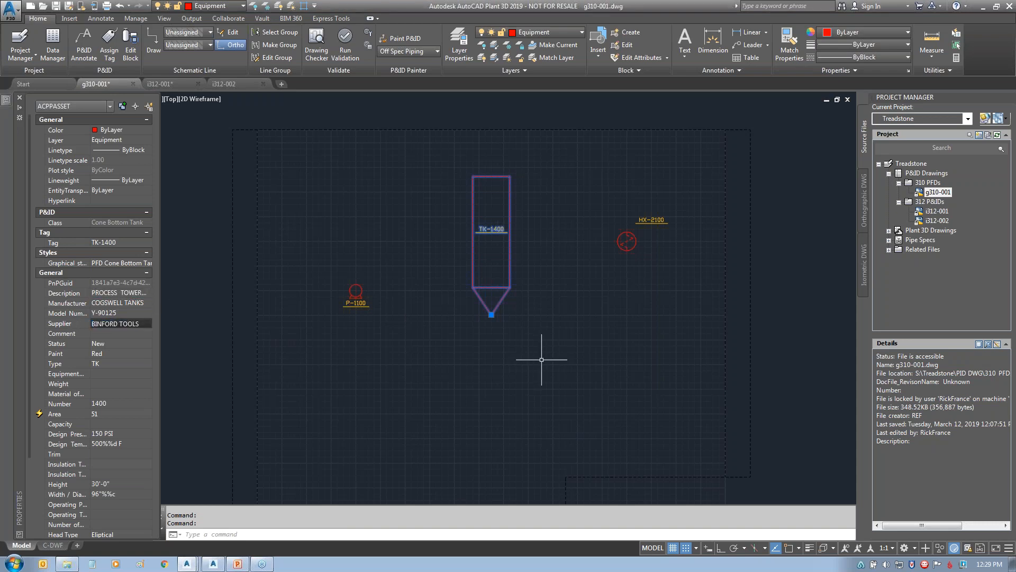
# - Switch to the i312-001 drawing and activate the viewport around the TK-1400 equipment annotation
pyautogui.click(166, 88)
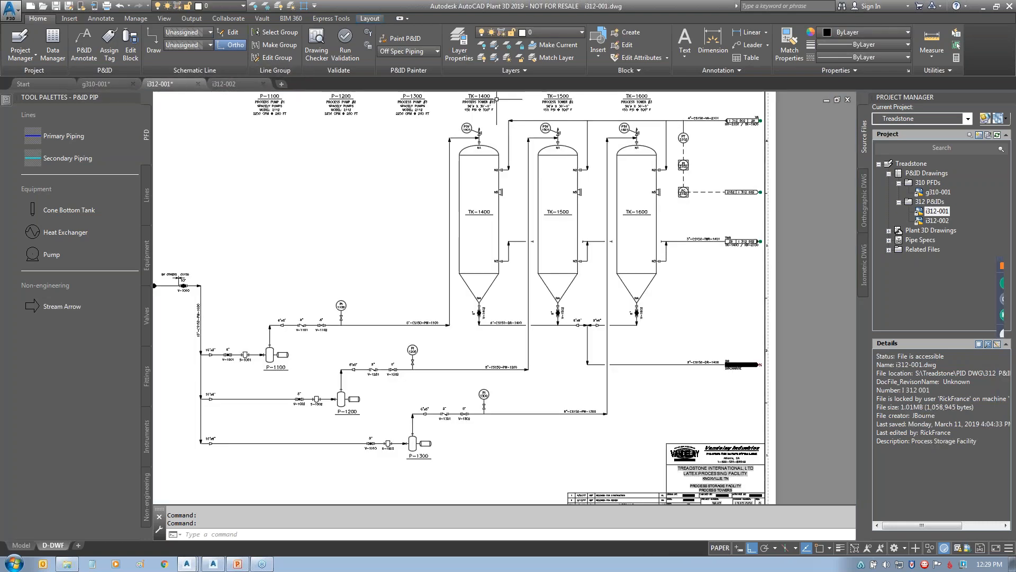
pyautogui.scroll(3, 492, 101)
pyautogui.scroll(1, 577, 338)
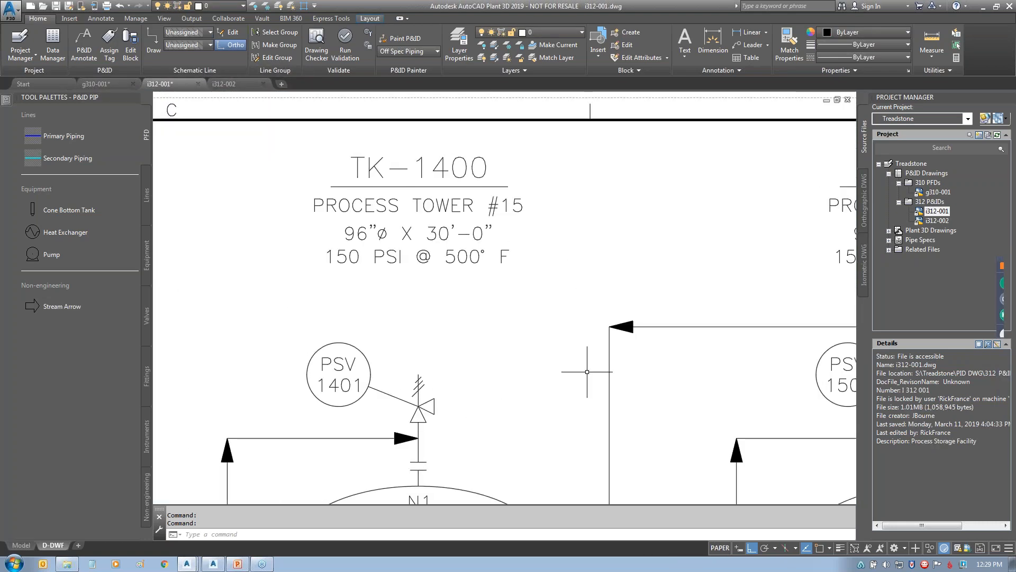
pyautogui.doubleClick(455, 201)
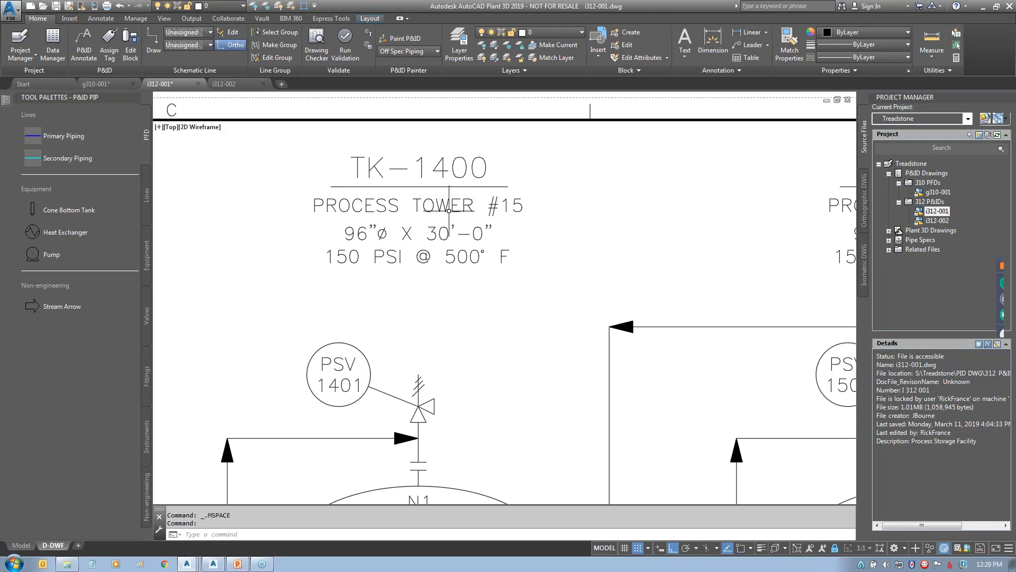
pyautogui.click(534, 177)
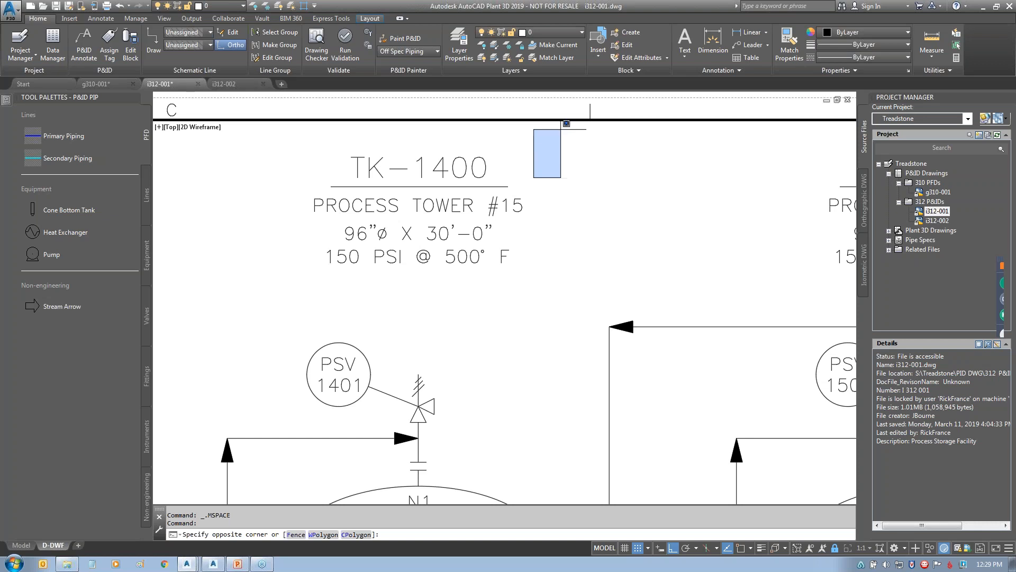
pyautogui.press('Escape')
# - Set the description in the TK-1400 vessel annotation to PROCESS TOWER #1
pyautogui.doubleClick(562, 112)
pyautogui.click(463, 204)
pyautogui.doubleClick(463, 204)
pyautogui.doubleClick(454, 210)
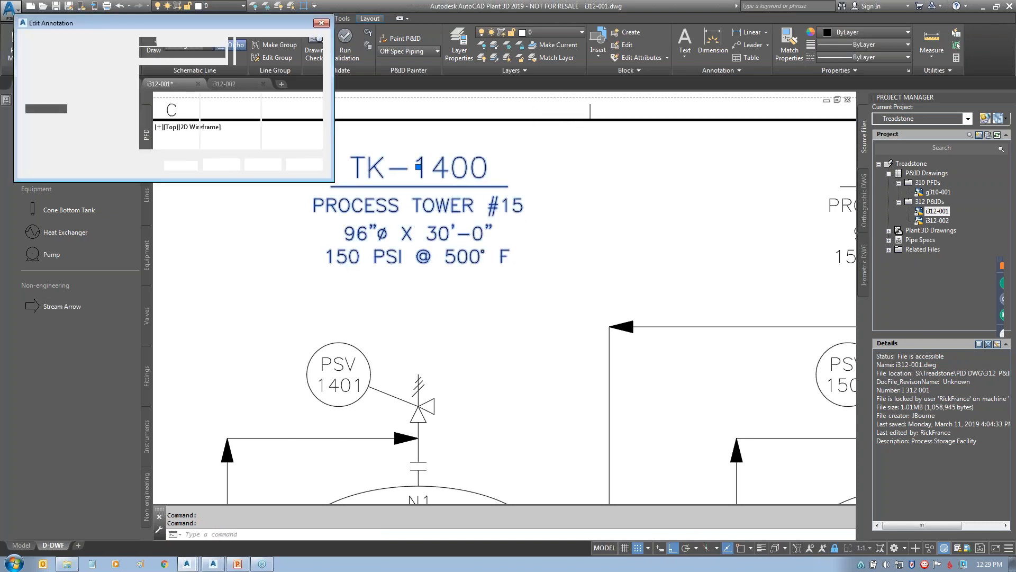
pyautogui.click(240, 80)
pyautogui.write(']')
pyautogui.press('BackSpace')
pyautogui.press('BackSpace')
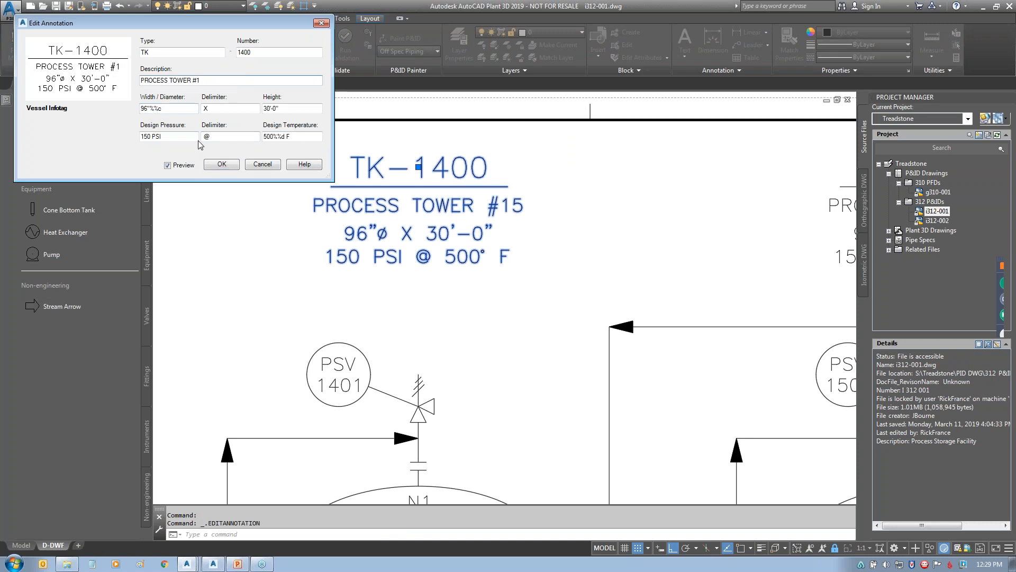
pyautogui.press('Return')
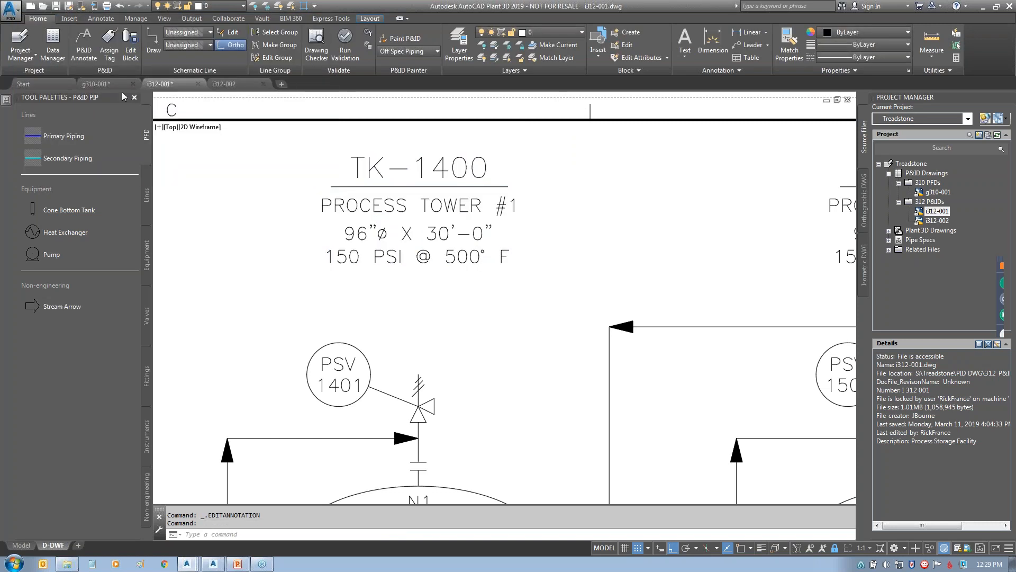
# - Check the cone bottom tank's description property in the g310-001 drawing
pyautogui.click(102, 83)
pyautogui.click(489, 177)
pyautogui.moveTo(6, 109)
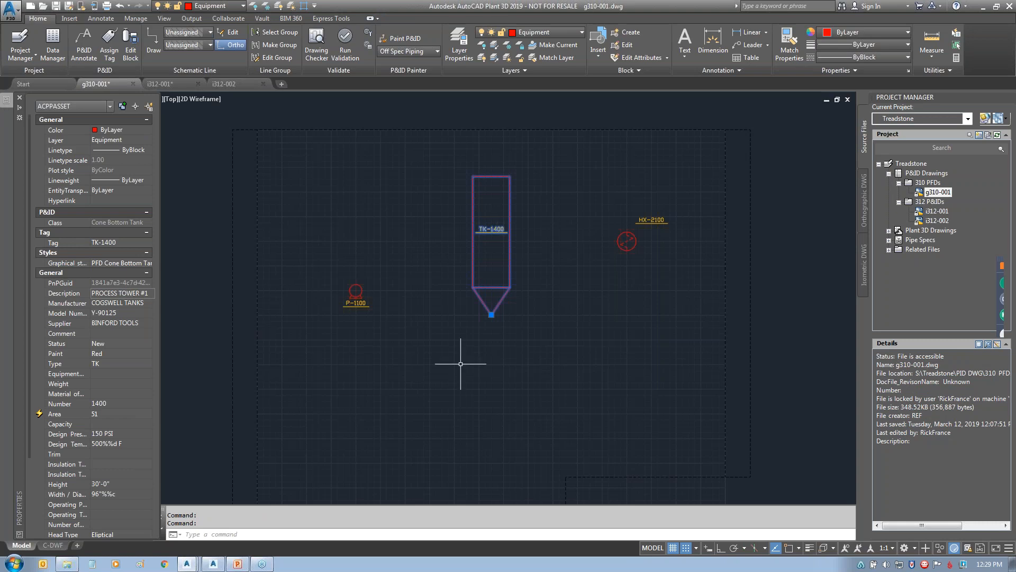
pyautogui.press('Escape')
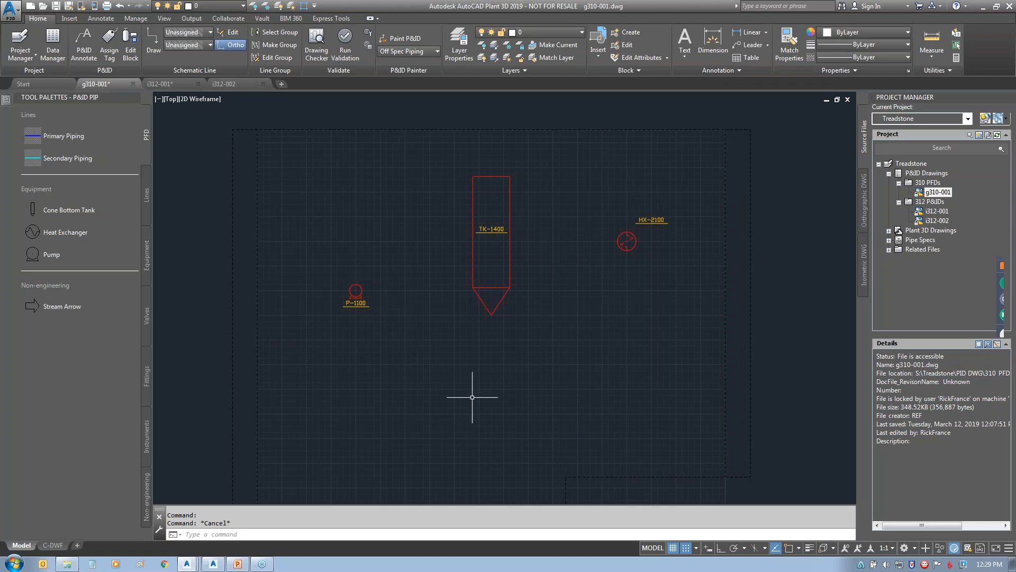
# - Draw a Primary Piping line horizontally from the dashed border to the center node of pump P-1100
pyautogui.click(47, 136)
pyautogui.scroll(4, 260, 314)
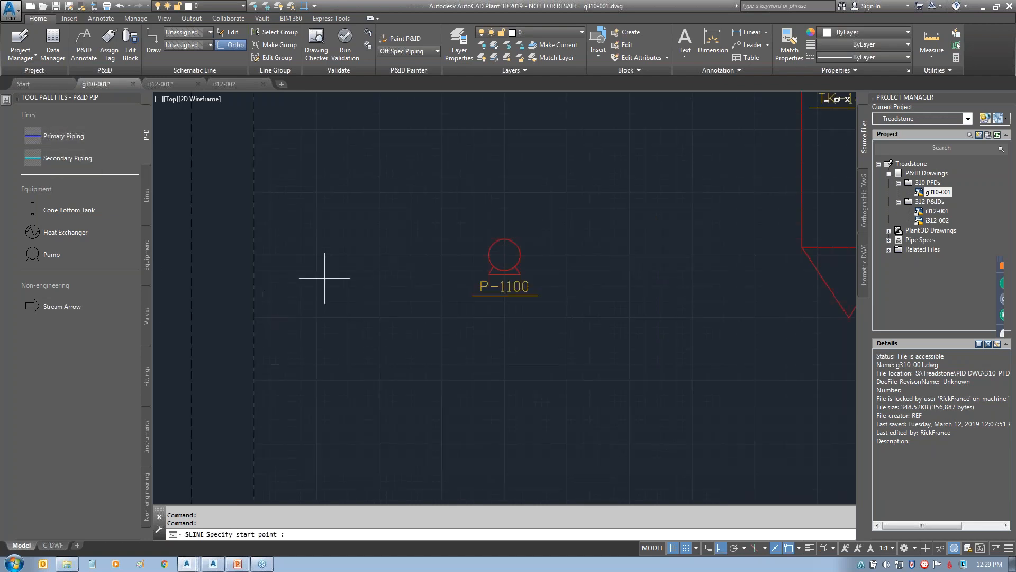
pyautogui.click(254, 254)
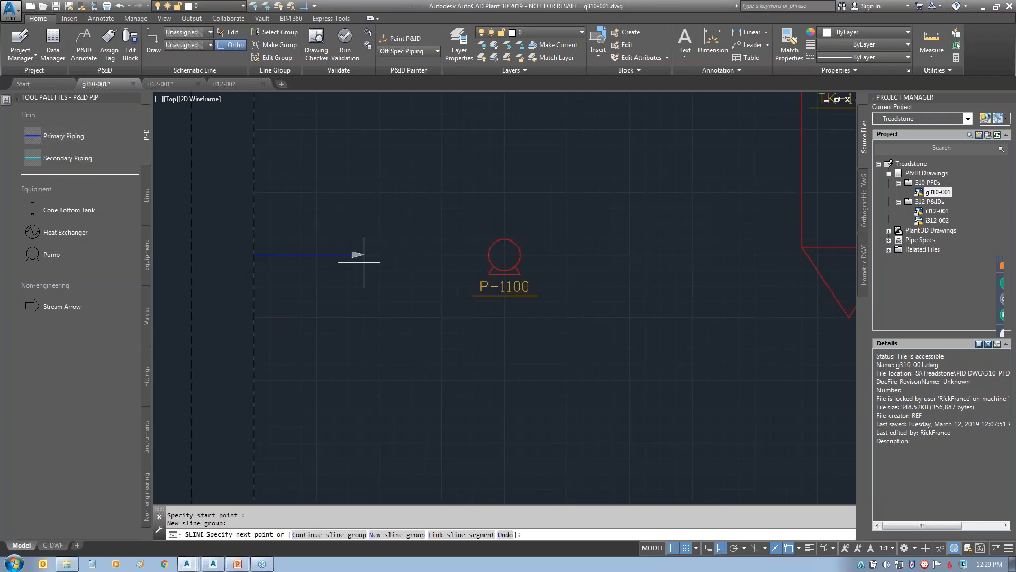
pyautogui.scroll(3, 545, 255)
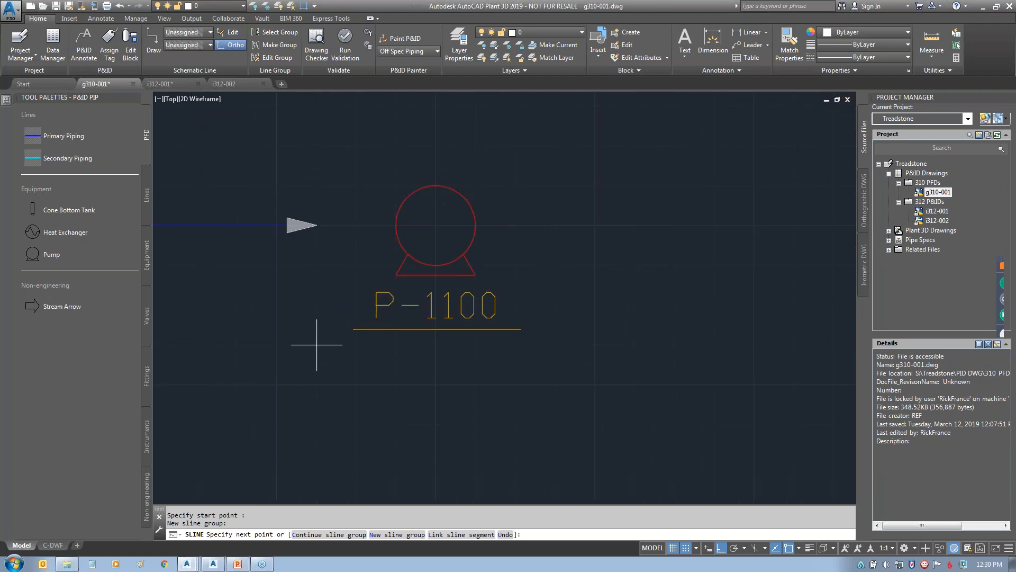
pyautogui.moveTo(428, 228); pyautogui.dragTo(512, 271)
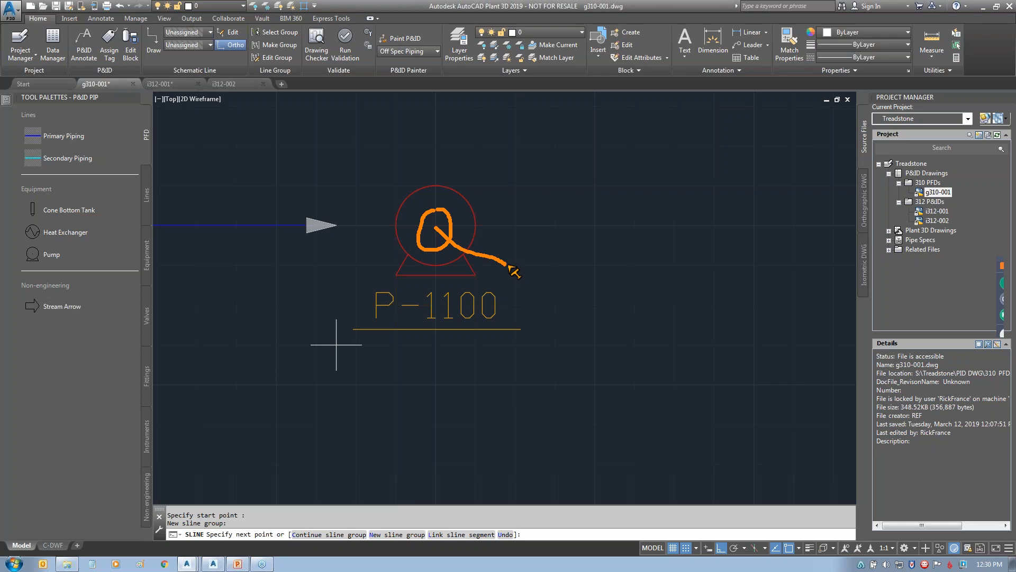
pyautogui.press('Escape')
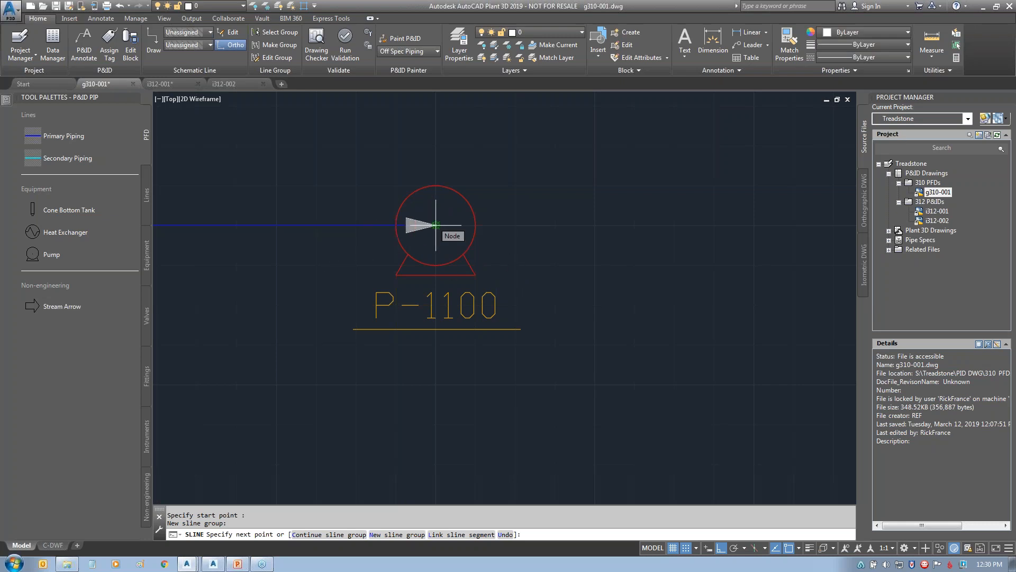
pyautogui.click(436, 225)
pyautogui.press('Return')
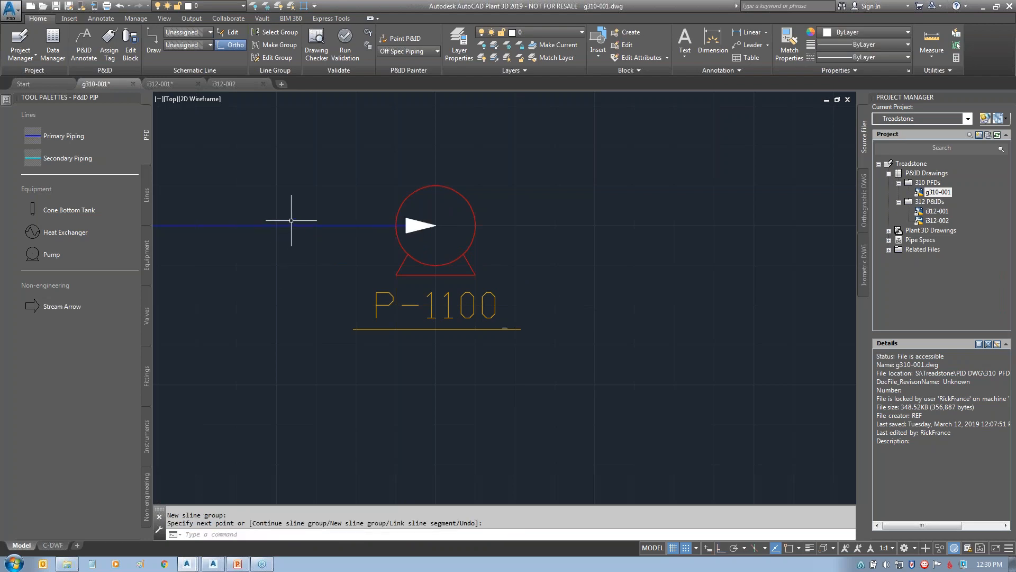
# - Draw a Primary Piping line from the top of pump P-1100 across, up, and into the upper left side of vessel TK-1400
pyautogui.click(290, 223)
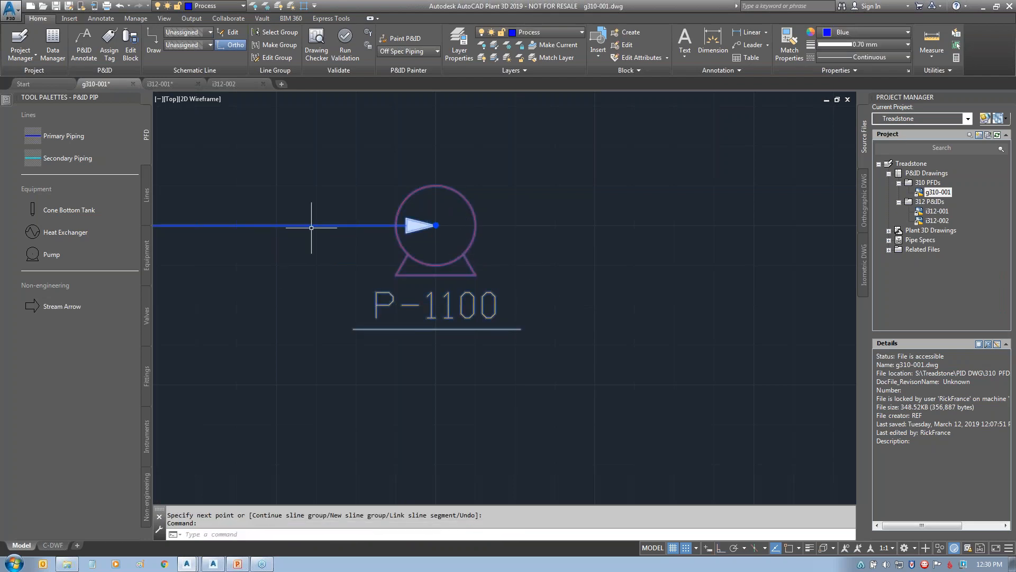
pyautogui.press('Escape')
pyautogui.scroll(-2, 519, 286)
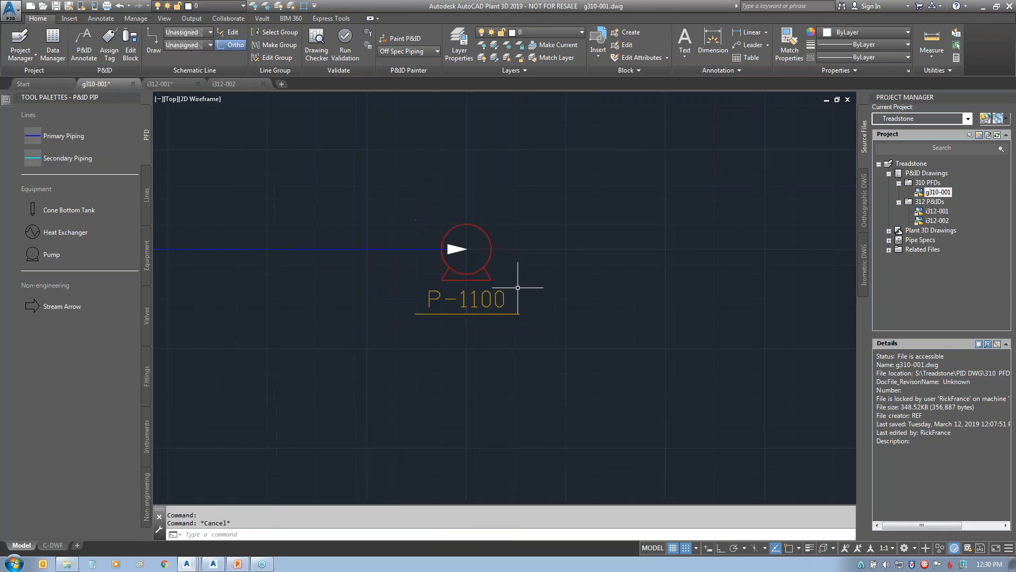
pyautogui.moveTo(533, 285); pyautogui.dragTo(504, 295, button='middle')
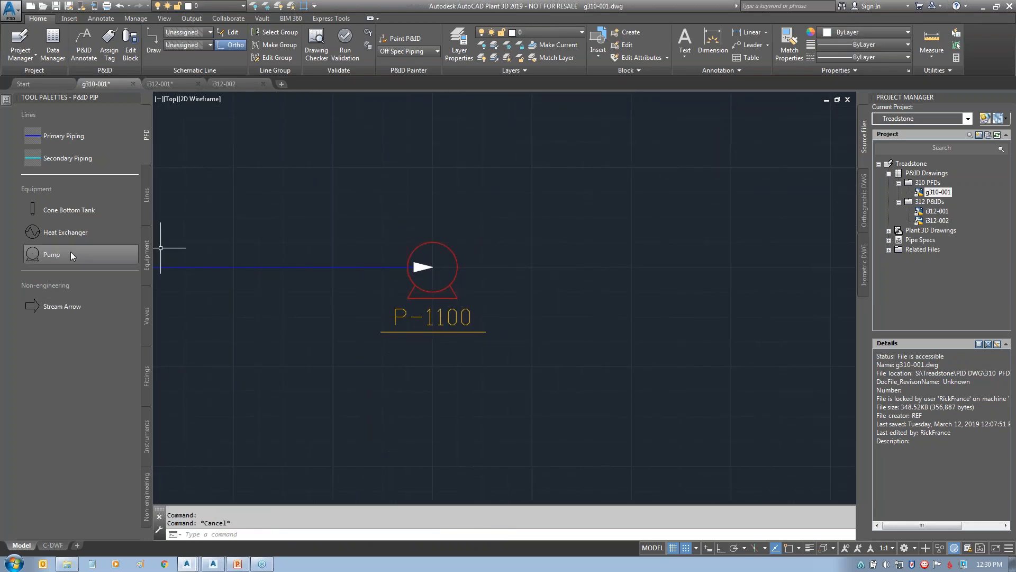
pyautogui.click(41, 138)
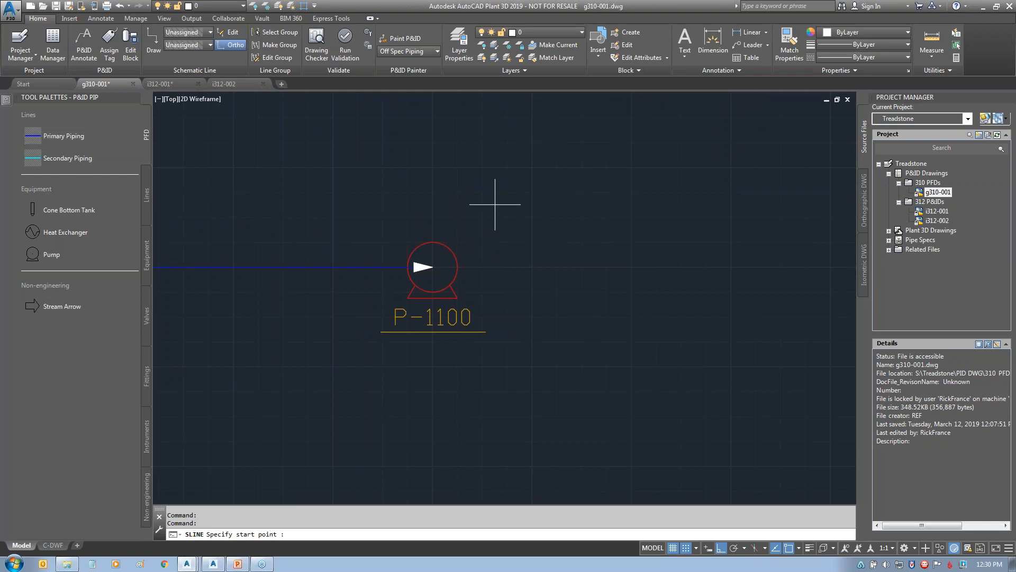
pyautogui.click(433, 242)
pyautogui.scroll(-2, 670, 307)
pyautogui.moveTo(578, 394); pyautogui.dragTo(441, 490, button='middle')
pyautogui.click(568, 369)
pyautogui.click(568, 136)
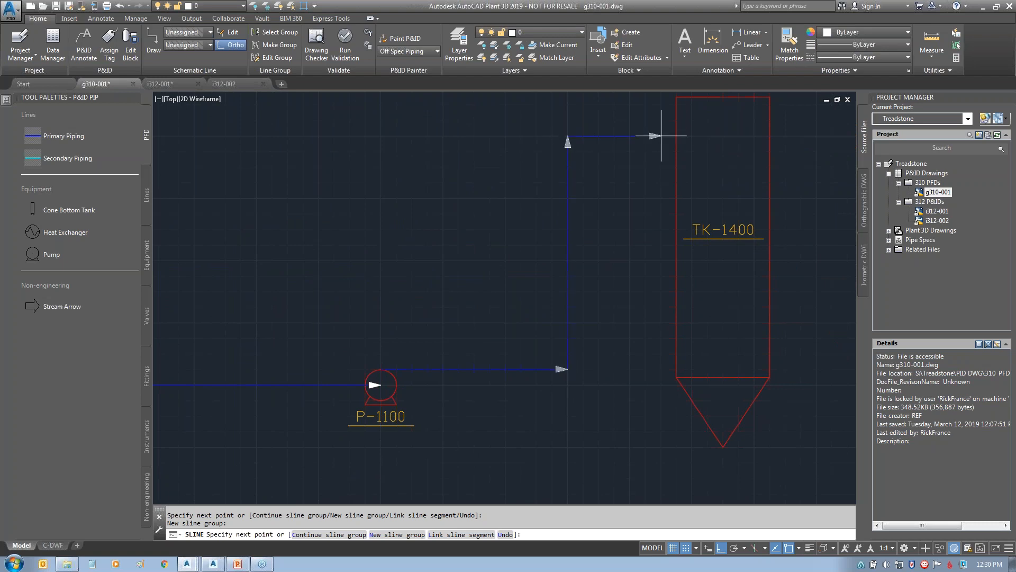
pyautogui.click(677, 136)
pyautogui.press('Return')
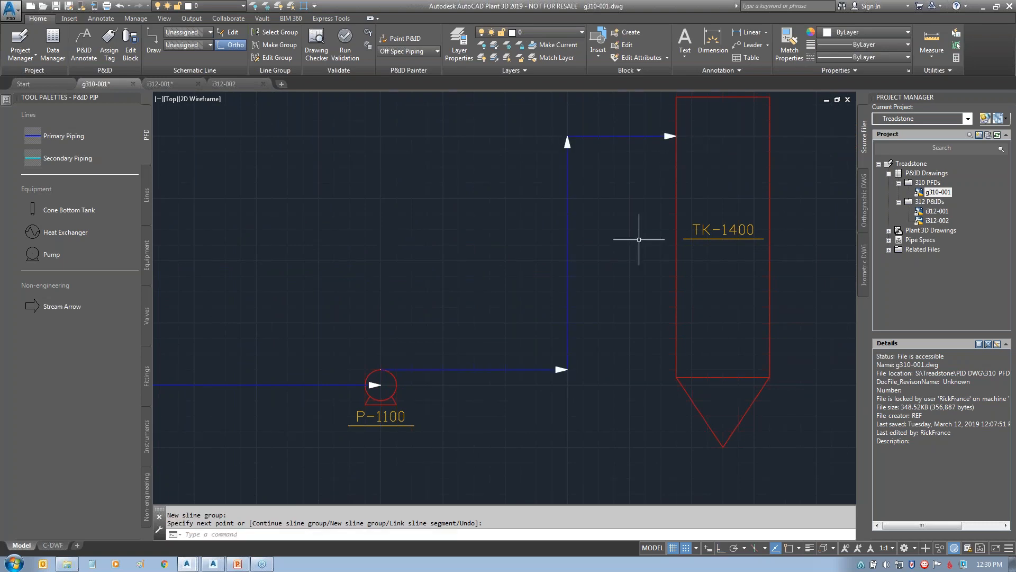
# - Draw a Primary Piping line from the left side of heat exchanger HX-2100, up and over, down into the top of TK-1400
pyautogui.scroll(-4, 642, 238)
pyautogui.moveTo(685, 284); pyautogui.dragTo(547, 327, button='middle')
pyautogui.scroll(2, 625, 271)
pyautogui.moveTo(700, 269); pyautogui.dragTo(678, 264, button='middle')
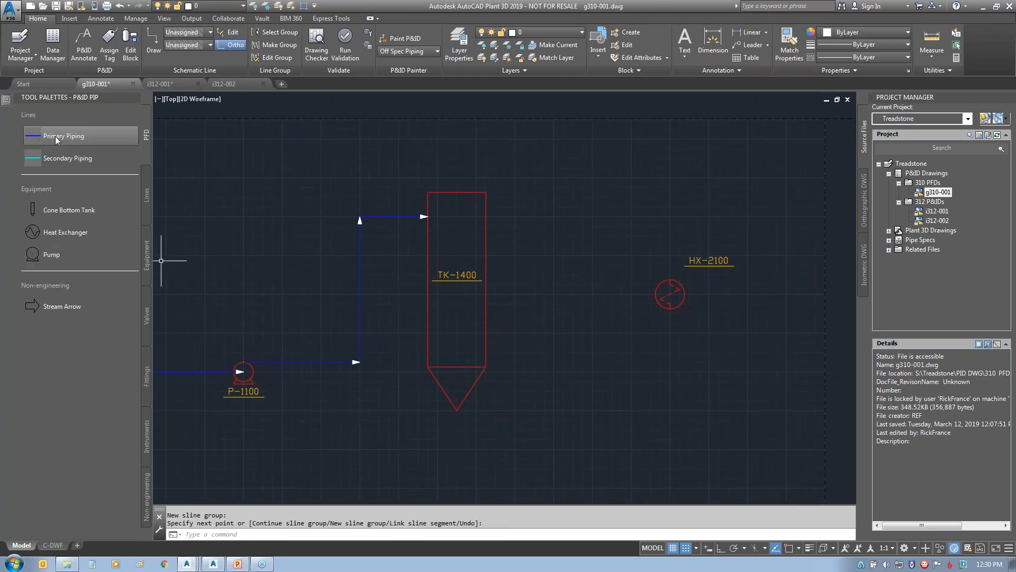
pyautogui.click(55, 135)
pyautogui.scroll(4, 649, 323)
pyautogui.click(670, 270)
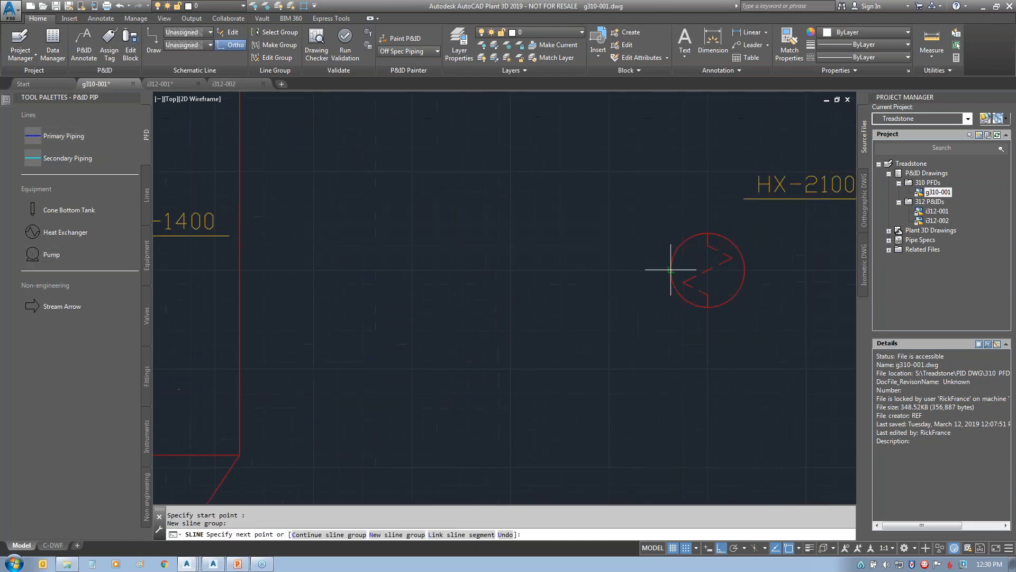
pyautogui.scroll(-4, 494, 284)
pyautogui.click(496, 281)
pyautogui.click(497, 154)
pyautogui.click(362, 152)
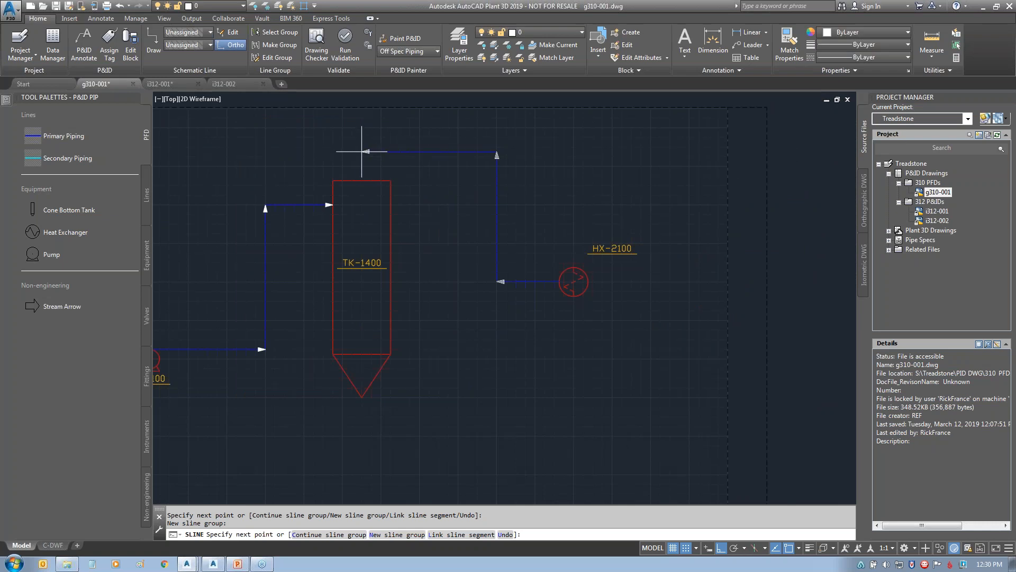
pyautogui.click(362, 178)
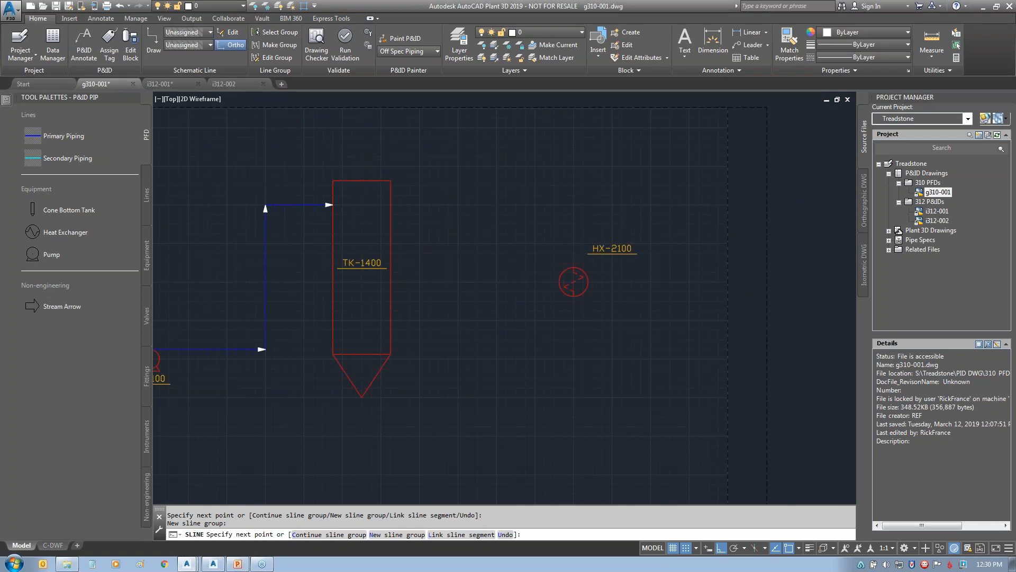
# - Draw a Primary Piping line from the lower right side of TK-1400 under HX-2100 and back into the exchanger's right side
pyautogui.click(55, 136)
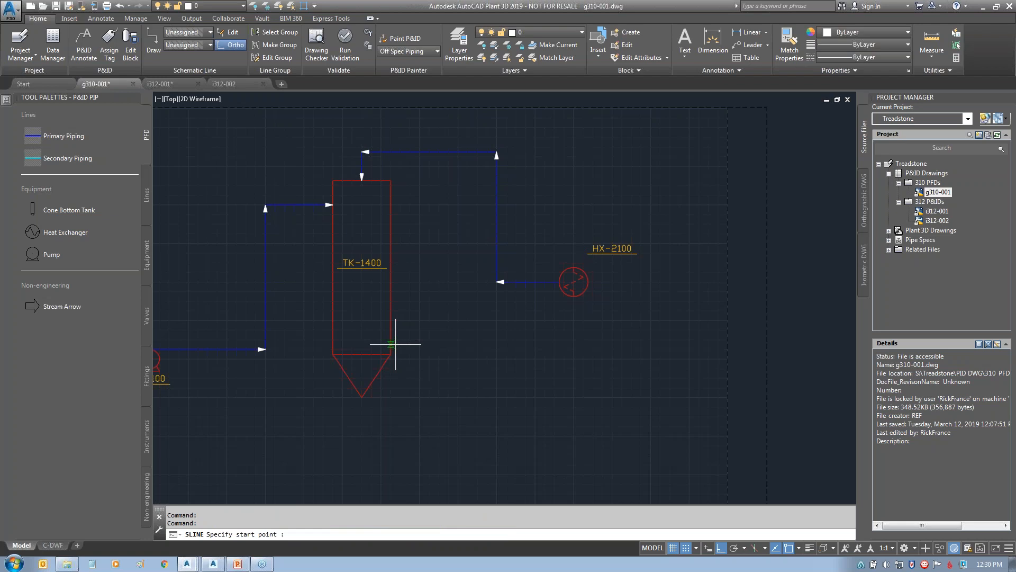
pyautogui.click(396, 344)
pyautogui.click(612, 344)
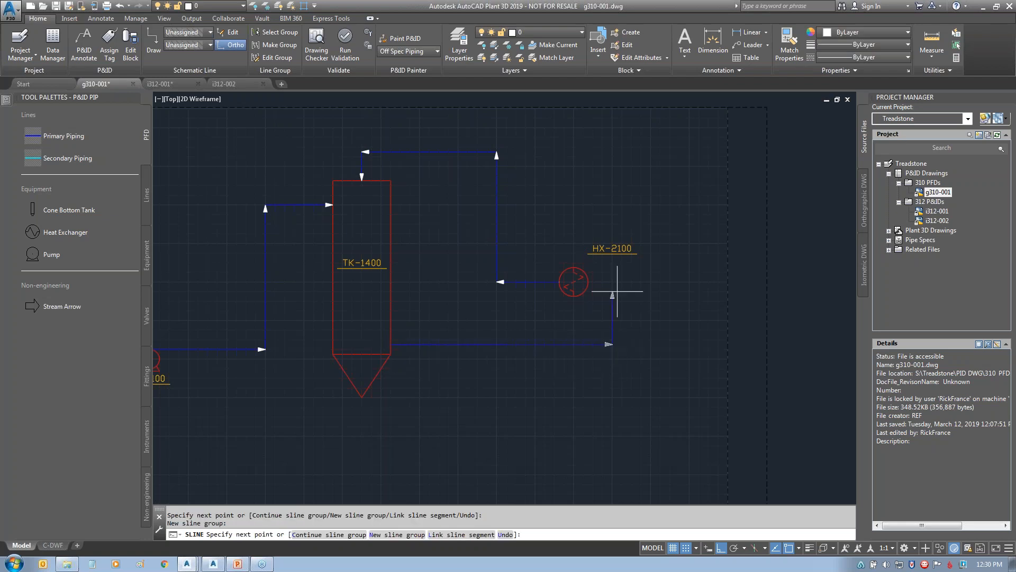
pyautogui.click(613, 281)
pyautogui.scroll(6, 607, 282)
pyautogui.click(528, 280)
pyautogui.press('Return')
# - Draw a Secondary Piping line from the right inner dashed border across and down into the top of HX-2100
pyautogui.scroll(-5, 537, 347)
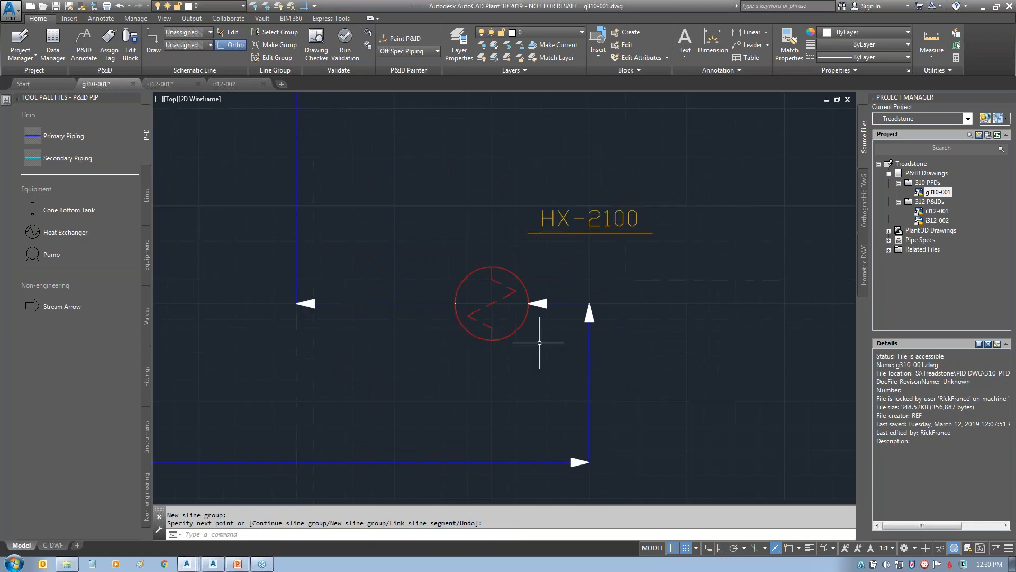
pyautogui.click(66, 159)
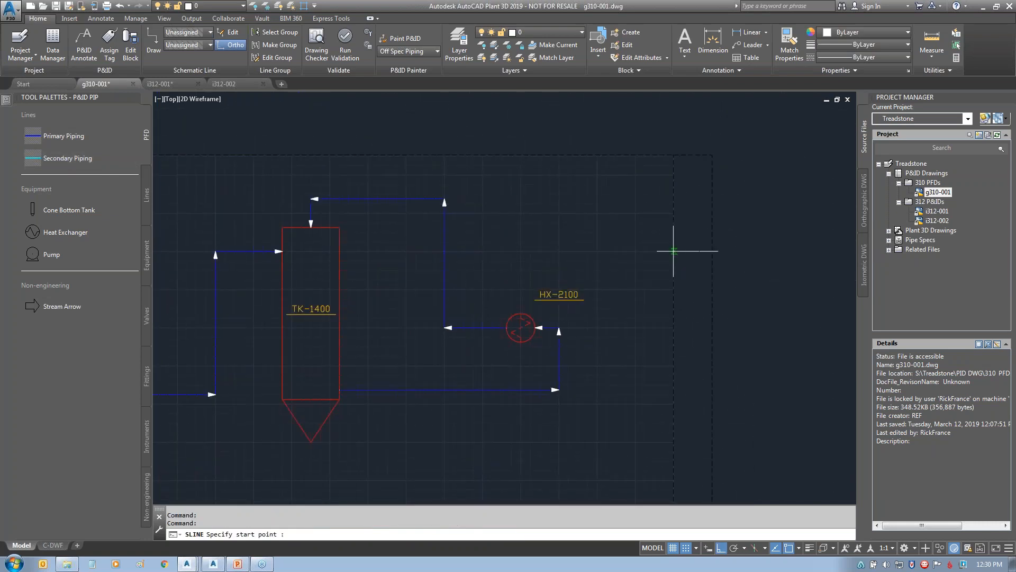
pyautogui.click(674, 250)
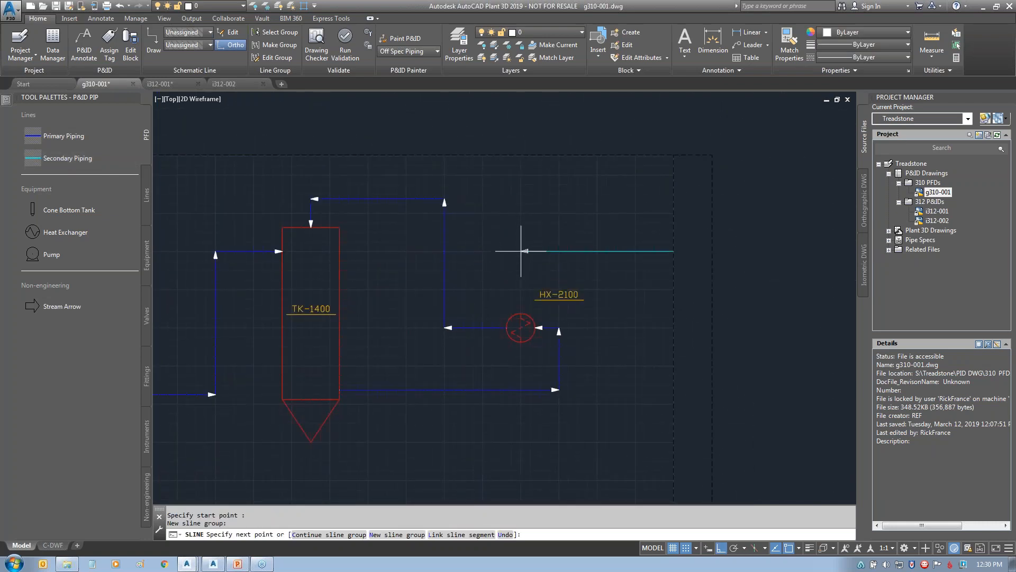
pyautogui.click(522, 251)
pyautogui.click(520, 312)
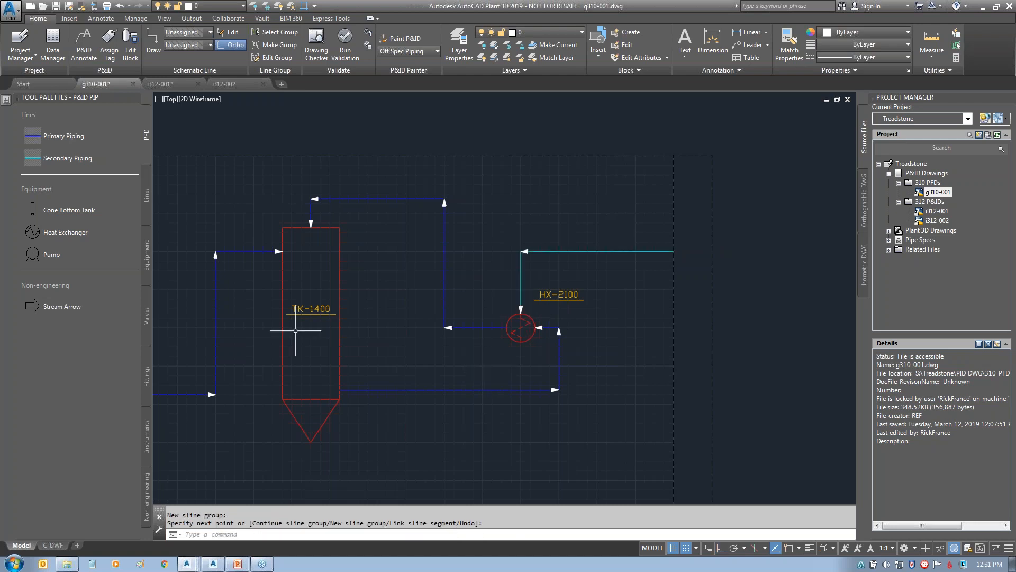
# - Draw a Secondary Piping line from the bottom of HX-2100 down and across to the right inner dashed border
pyautogui.click(69, 159)
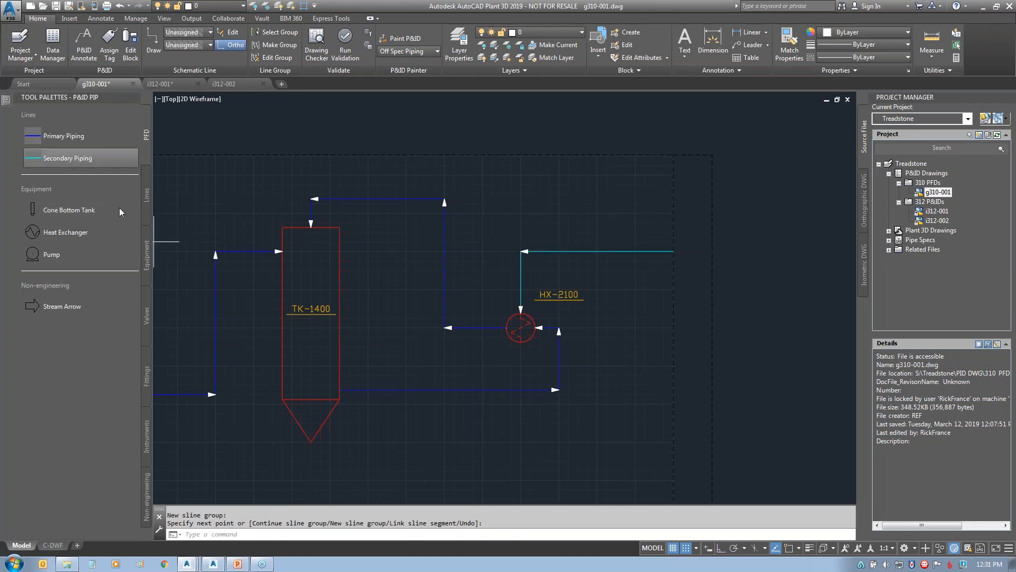
pyautogui.click(520, 341)
pyautogui.click(520, 441)
pyautogui.click(673, 440)
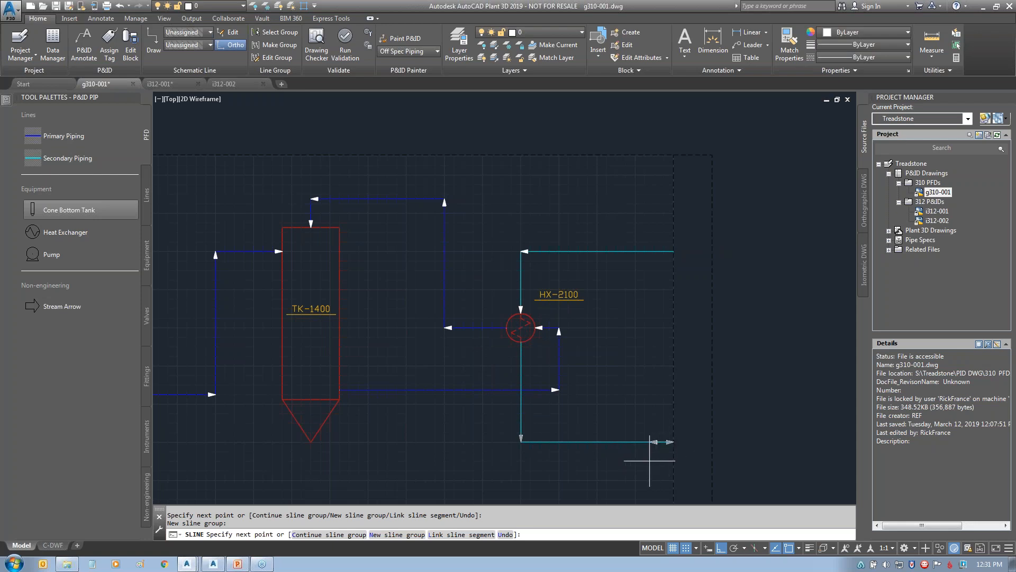
pyautogui.press('Return')
# - Tag the inlet line to P-1100 with service PW - PROCESS WATER and stream number 1, placing its PFD Tag annotation at the line's midpoint
pyautogui.scroll(-3, 544, 420)
pyautogui.scroll(2, 317, 424)
pyautogui.scroll(3, 307, 436)
pyautogui.click(466, 350)
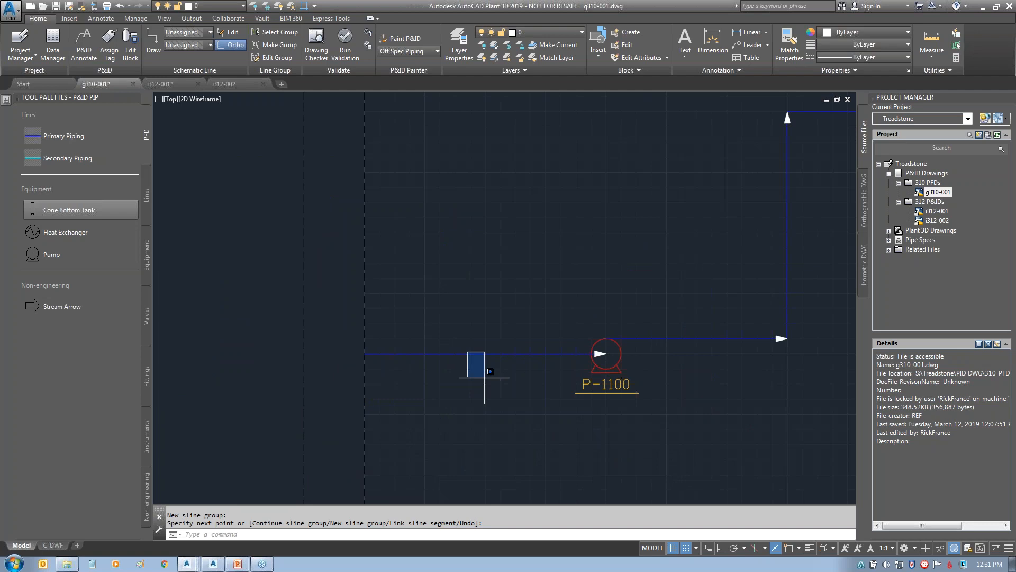
pyautogui.click(445, 389)
pyautogui.rightClick(457, 353)
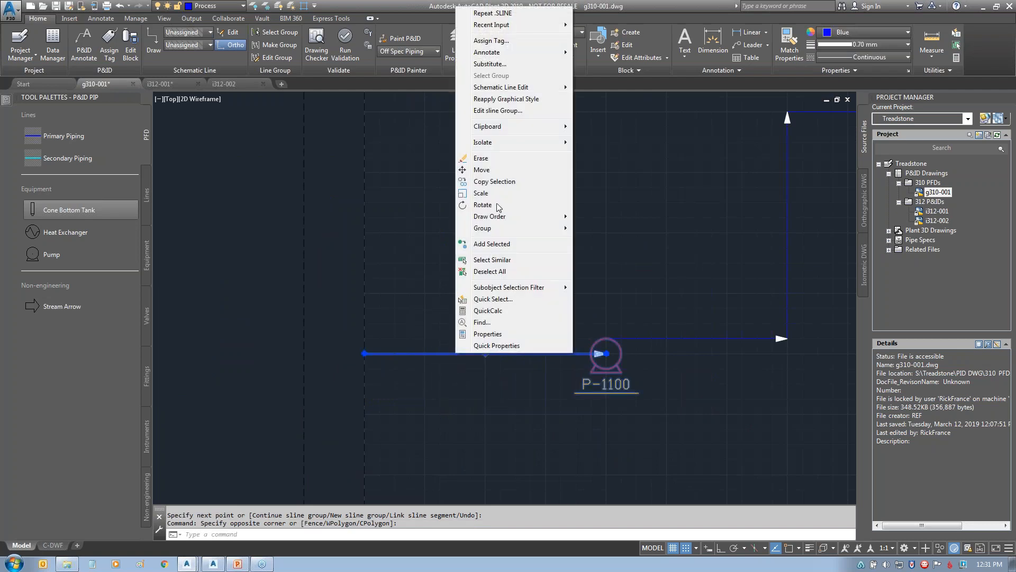
pyautogui.click(492, 41)
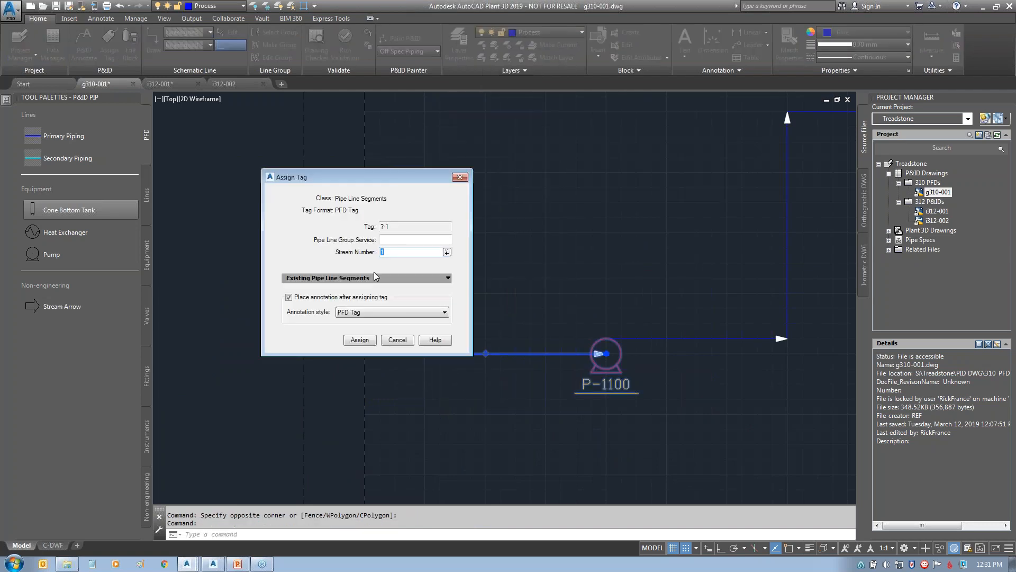
pyautogui.click(393, 255)
pyautogui.click(389, 243)
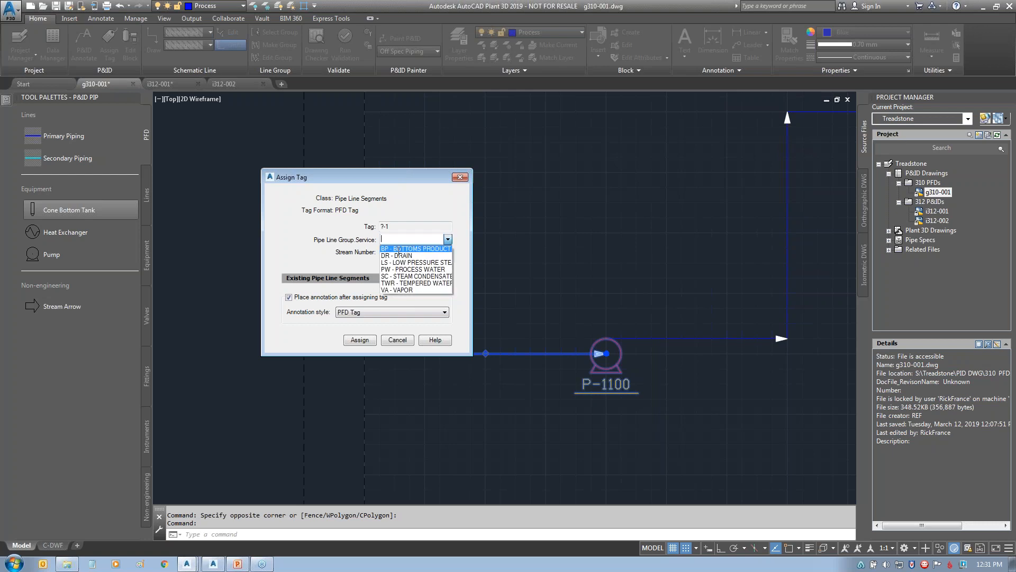
pyautogui.click(406, 270)
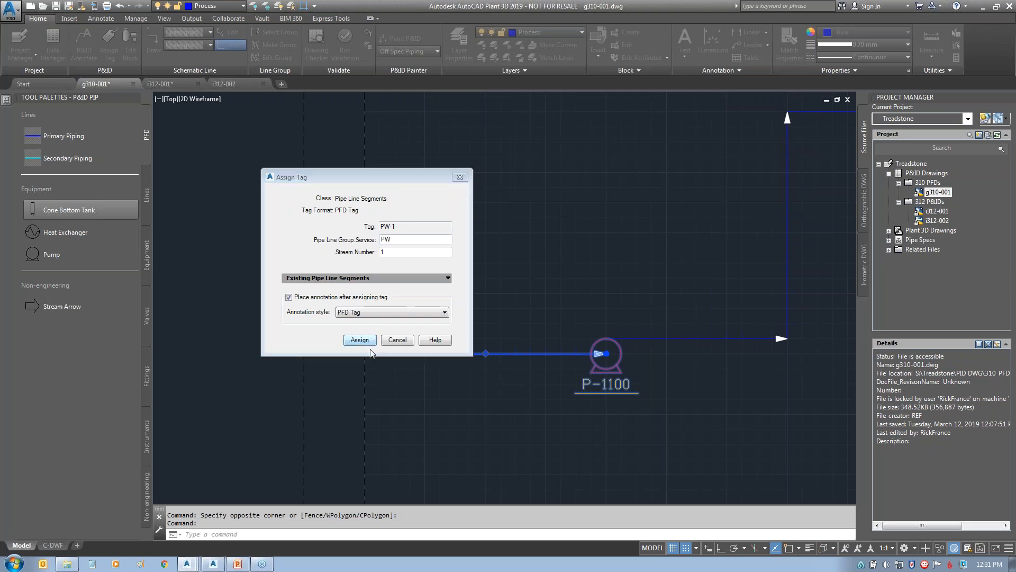
pyautogui.click(360, 340)
pyautogui.click(485, 353)
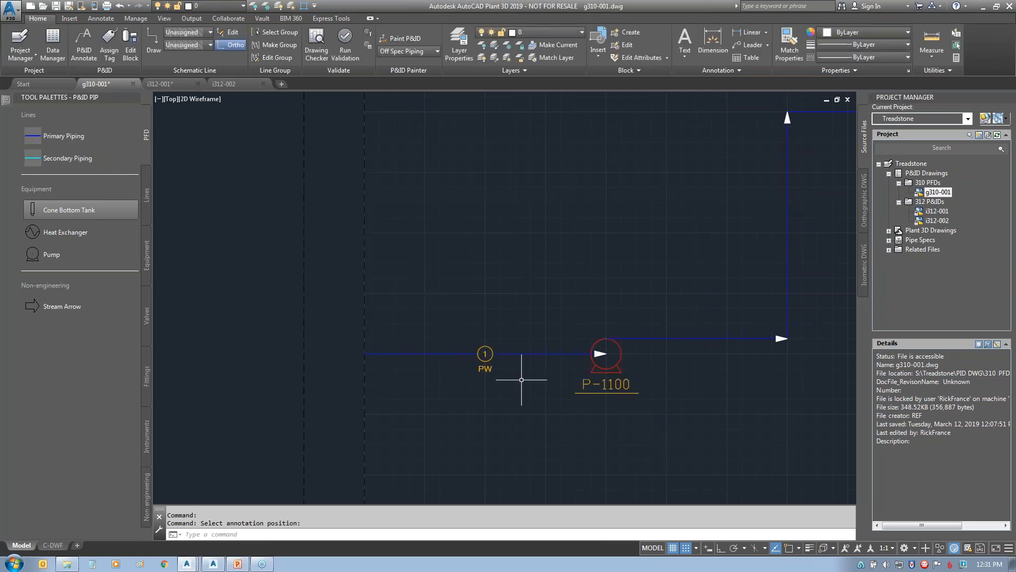
# - Tag the line from P-1100 to TK-1400 as PW-2 for process water and place its PFD Tag annotation on the lower horizontal segment
pyautogui.scroll(2, 521, 377)
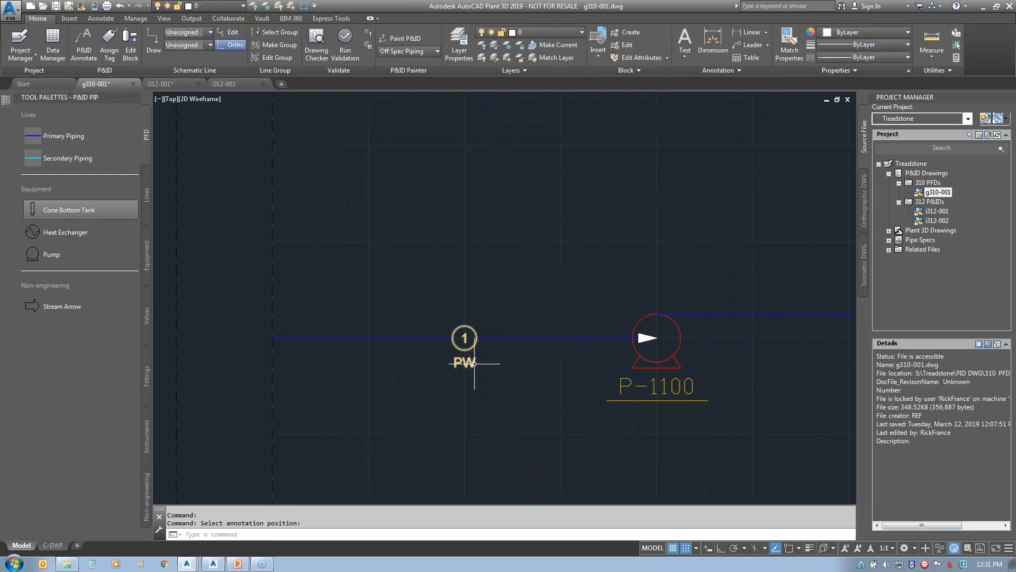
pyautogui.scroll(-2, 696, 420)
pyautogui.scroll(-2, 696, 420)
pyautogui.moveTo(562, 411); pyautogui.dragTo(306, 404, button='middle')
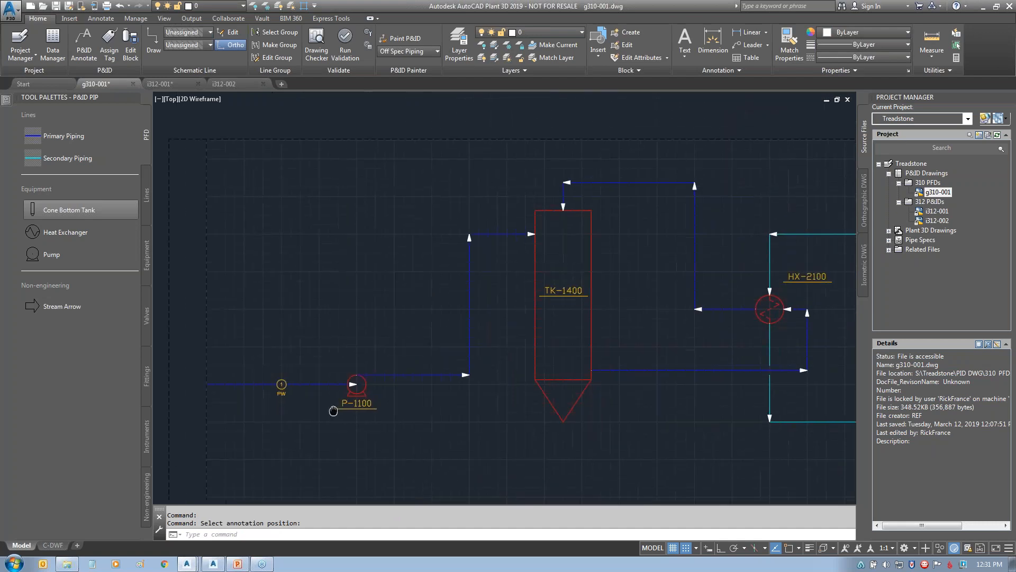
pyautogui.click(421, 372)
pyautogui.rightClick(421, 372)
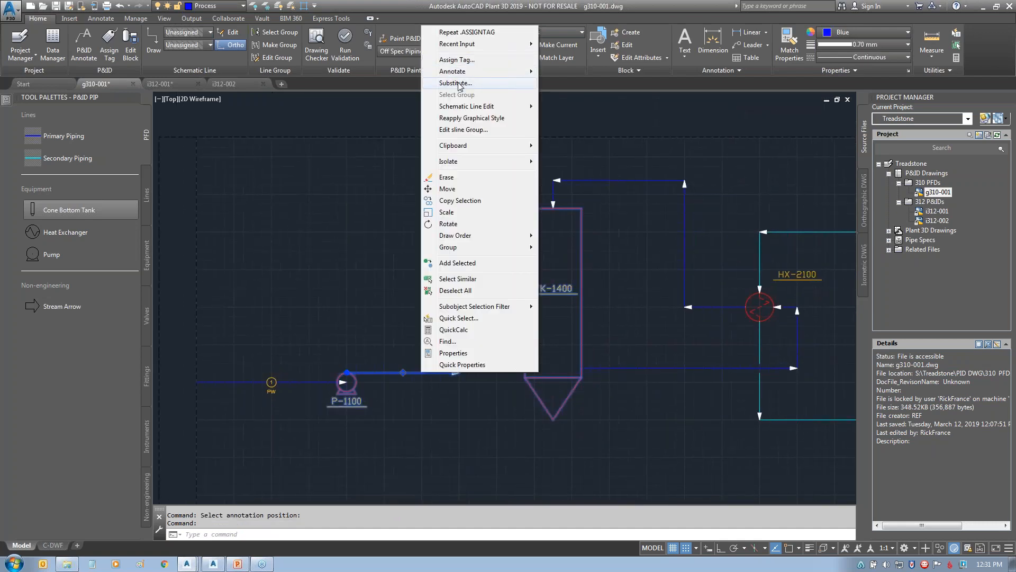
pyautogui.click(457, 60)
pyautogui.click(411, 239)
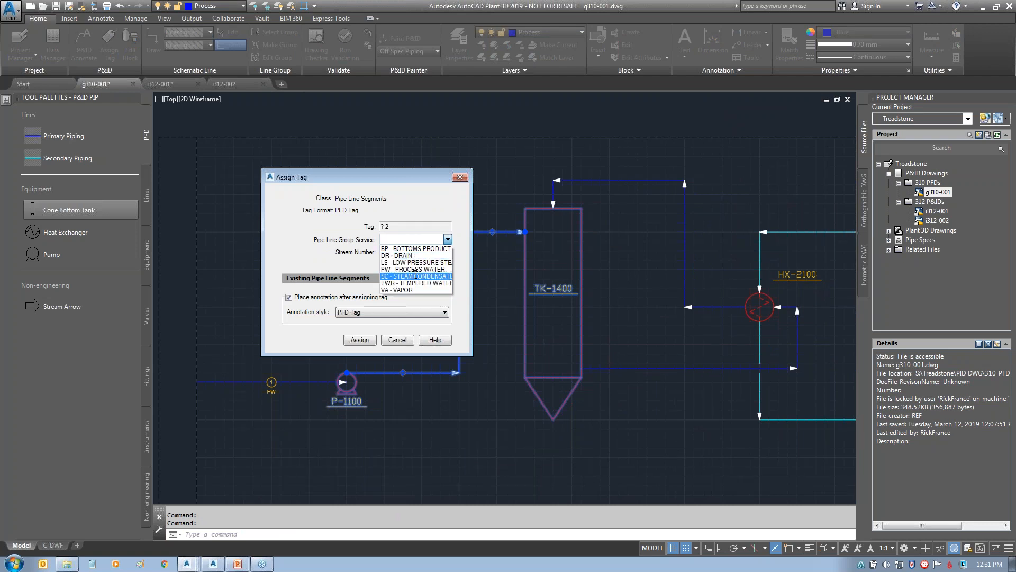
pyautogui.click(412, 269)
pyautogui.click(362, 341)
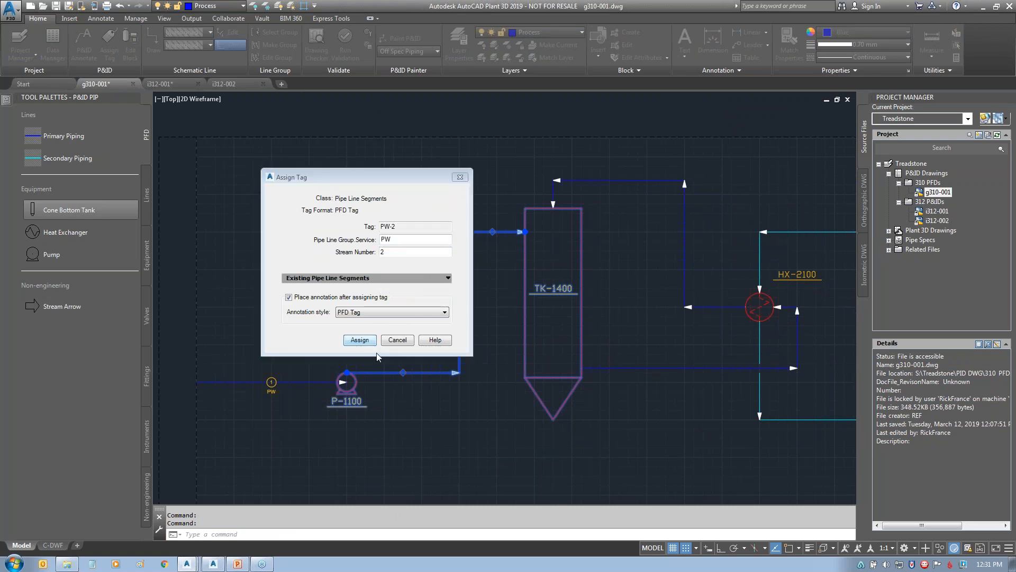
pyautogui.click(403, 373)
# - Tag the secondary line into the top of HX-2100 as LS-5 for low pressure steam, placing its PFD Tag annotation on the horizontal segment
pyautogui.scroll(-3, 465, 338)
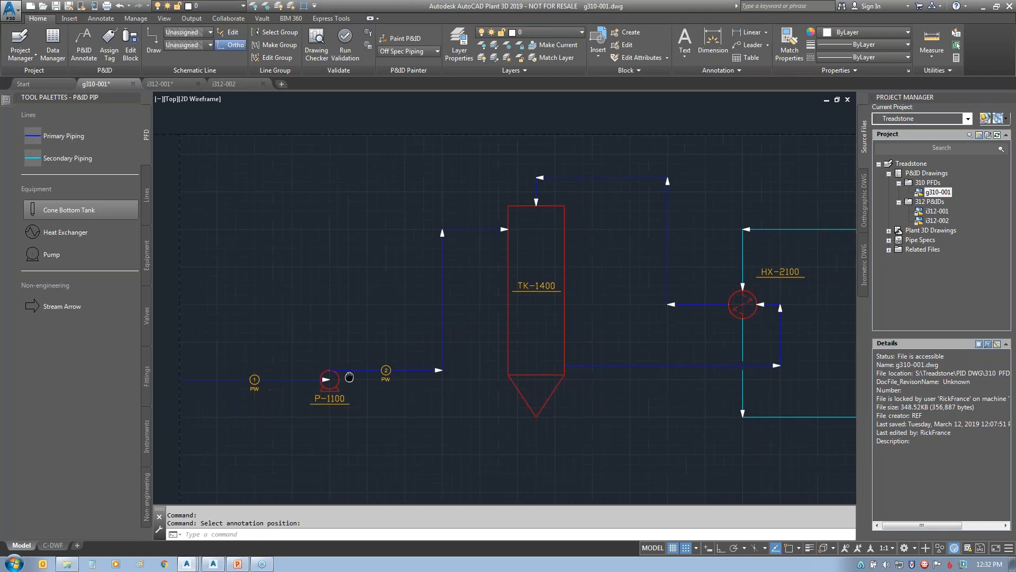
pyautogui.scroll(2, 593, 338)
pyautogui.moveTo(652, 306); pyautogui.dragTo(528, 296, button='middle')
pyautogui.click(638, 216)
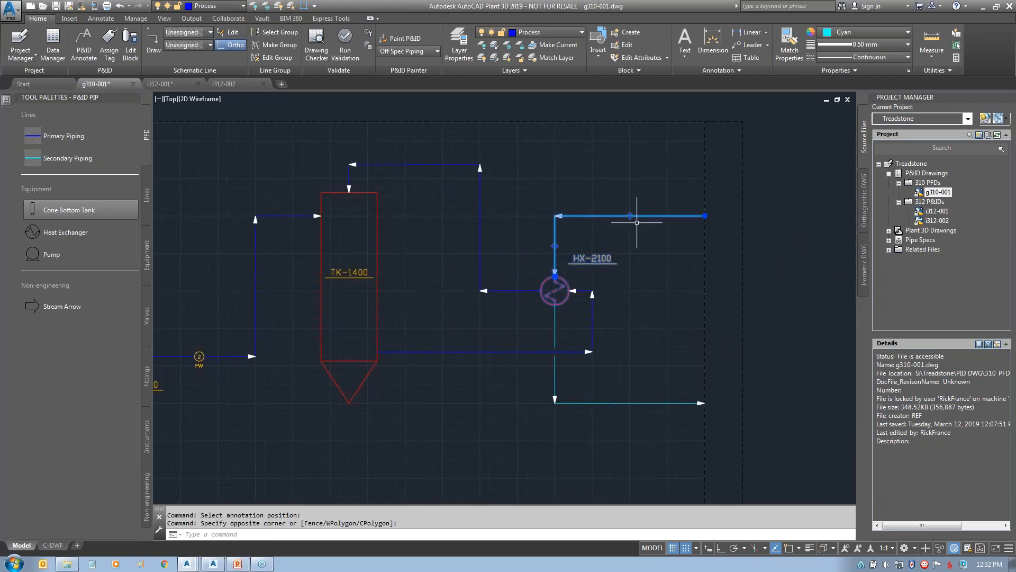
pyautogui.rightClick(647, 211)
pyautogui.click(677, 244)
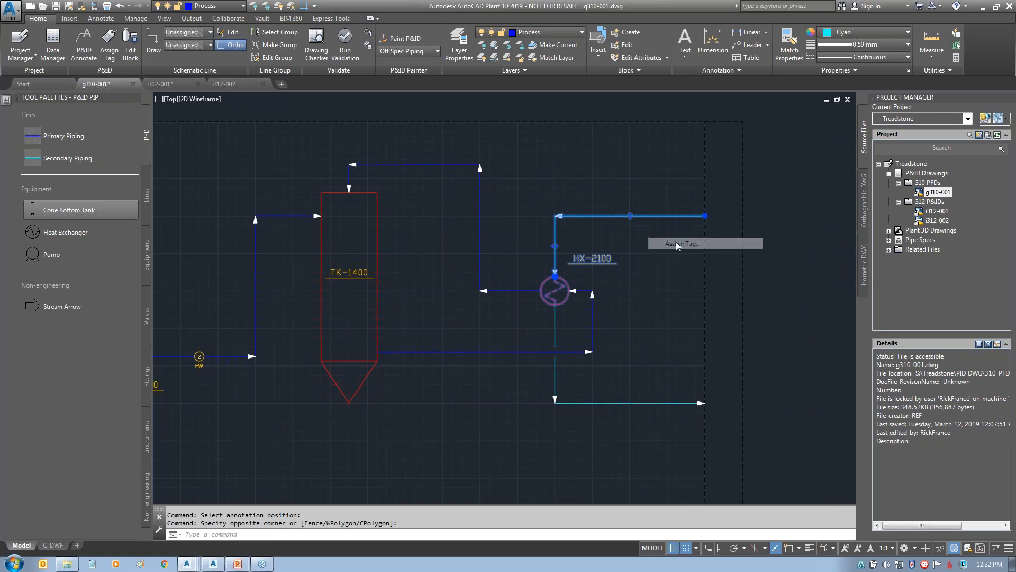
pyautogui.click(403, 236)
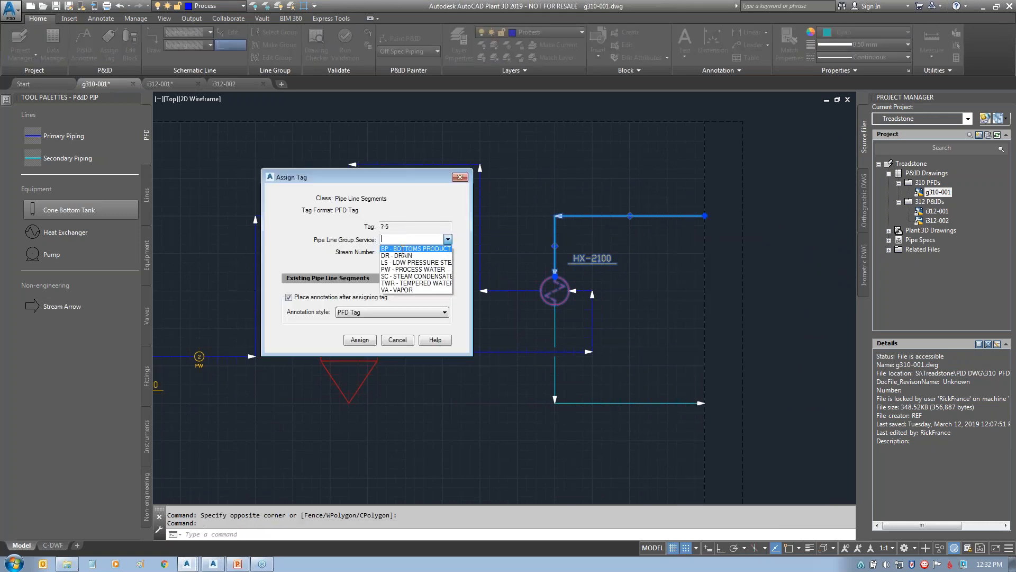
pyautogui.click(383, 263)
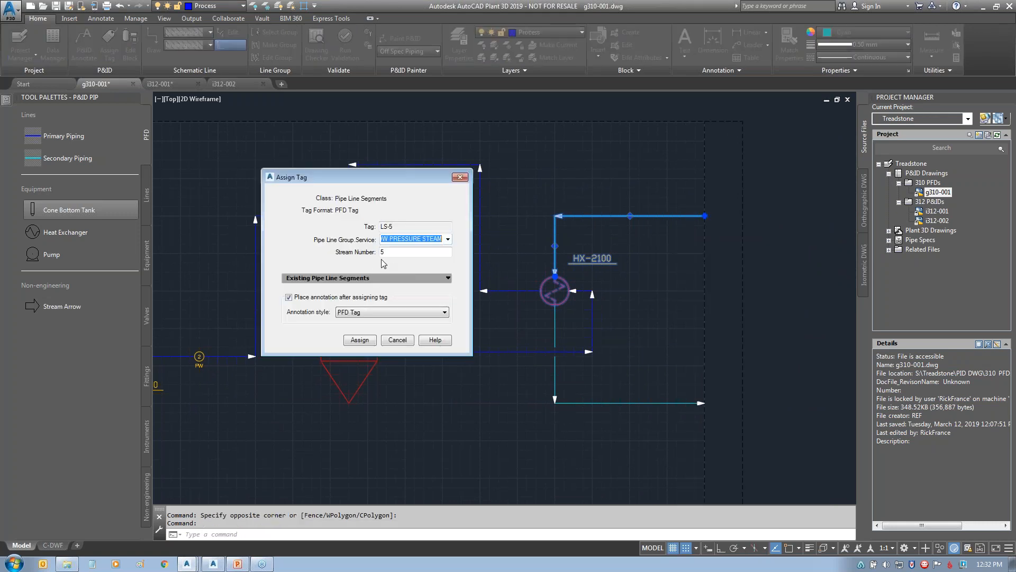
pyautogui.click(365, 341)
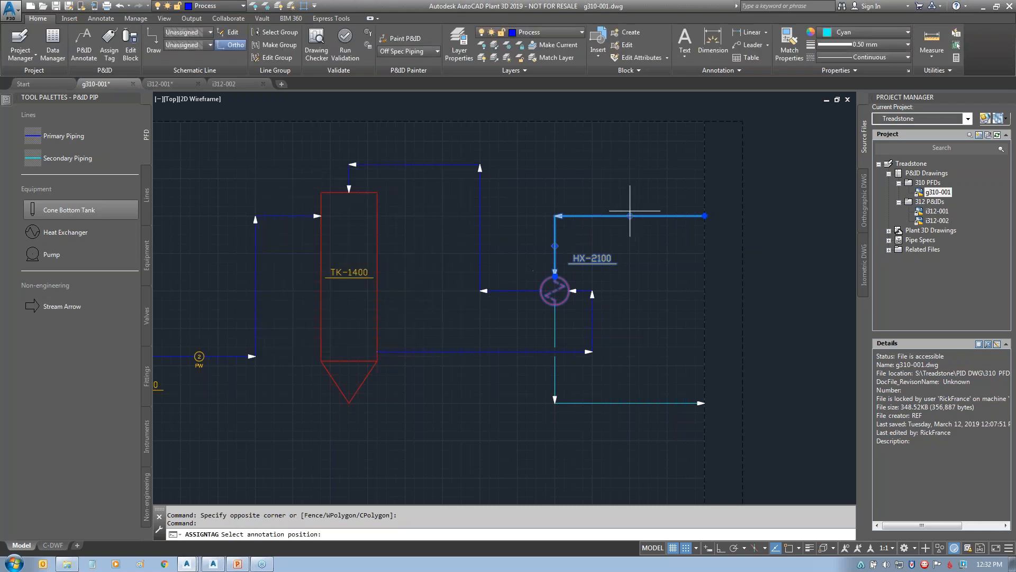
pyautogui.click(630, 216)
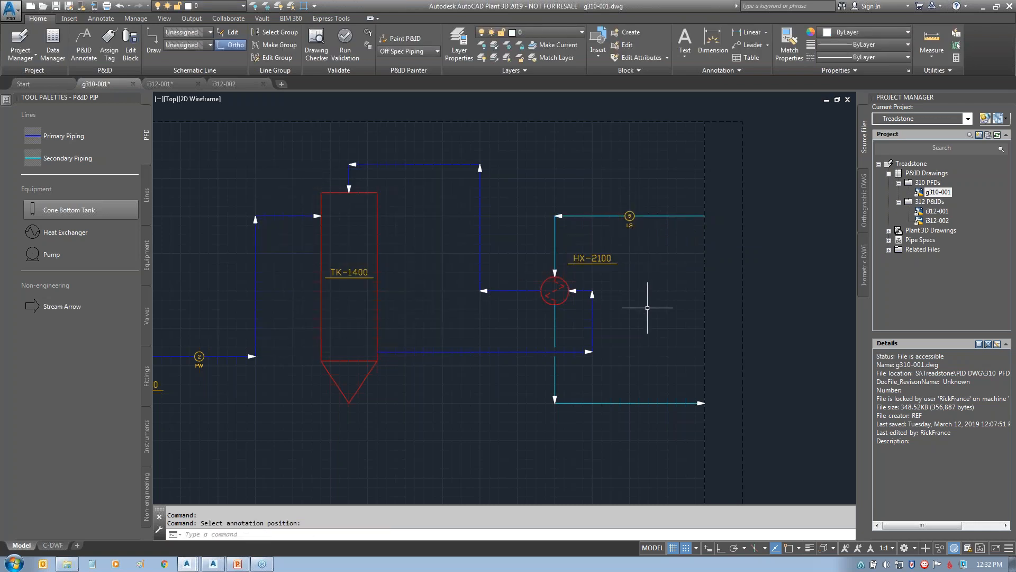
# - Tag the secondary line leaving the bottom of HX-2100 as SC-6 for steam condensate, placing its PFD Tag annotation on the horizontal segment
pyautogui.click(652, 403)
pyautogui.rightClick(652, 404)
pyautogui.click(684, 92)
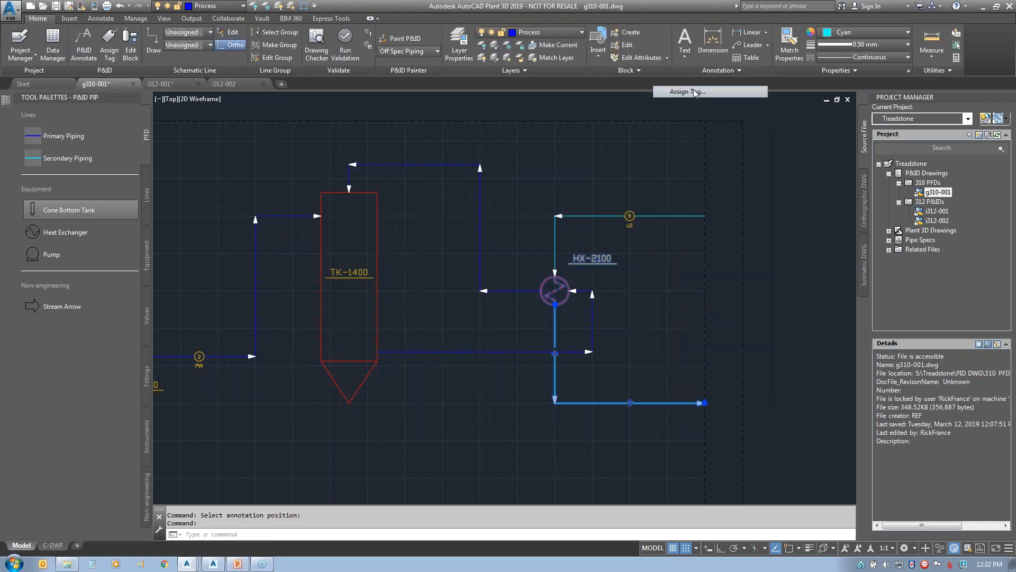
pyautogui.click(404, 239)
pyautogui.click(447, 240)
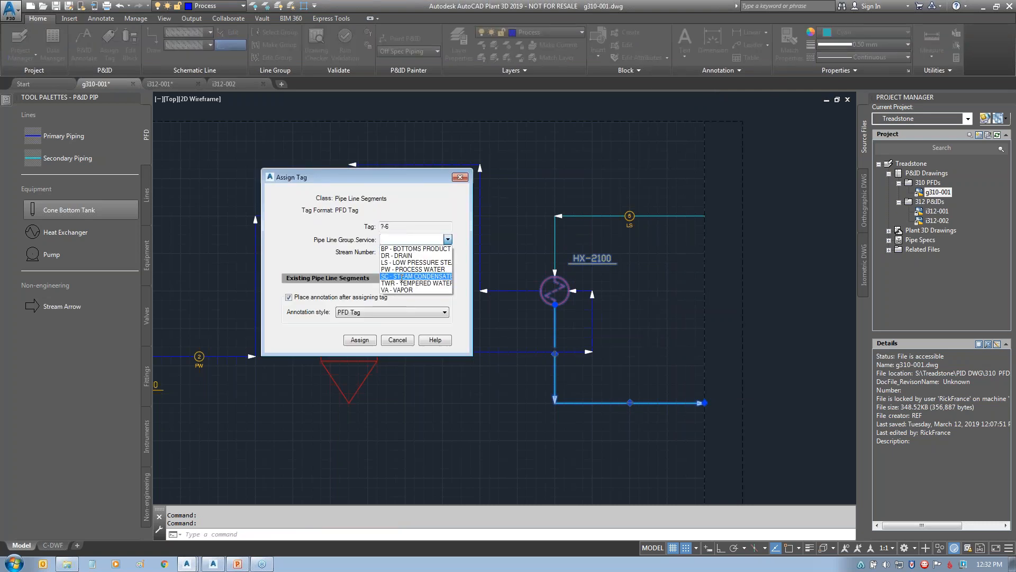
pyautogui.click(407, 276)
pyautogui.write('SC')
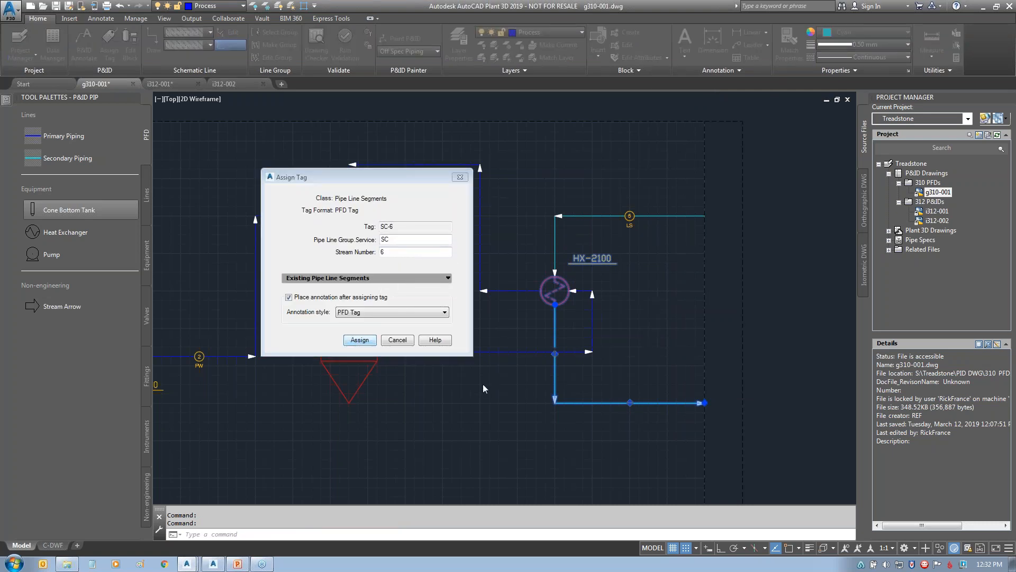
pyautogui.press('Return')
pyautogui.click(627, 405)
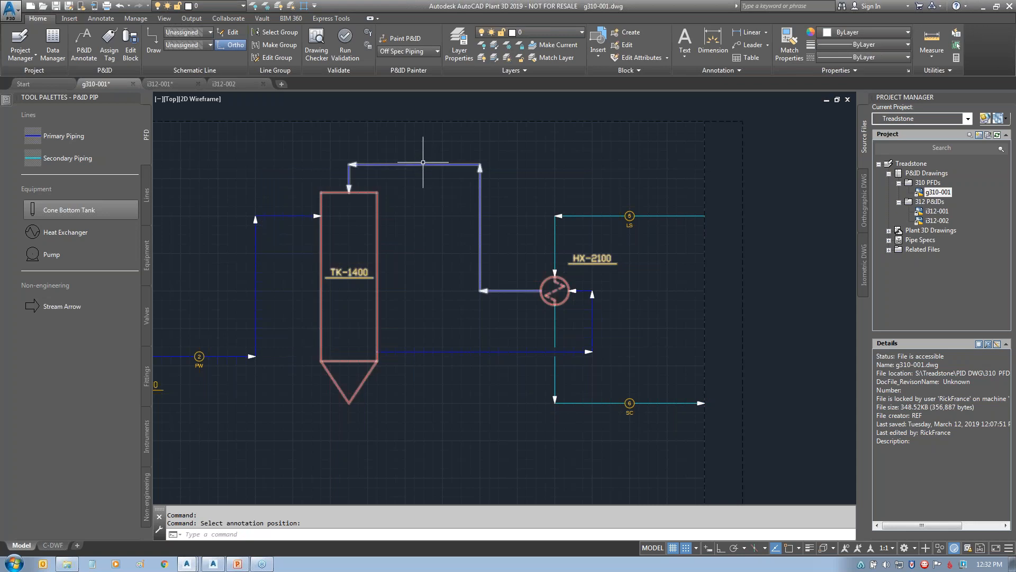
# - Tag the line from HX-2100 to the top of TK-1400 as VA-3 for vapor and place its PFD Tag annotation on the upper horizontal segment
pyautogui.click(423, 162)
pyautogui.rightClick(421, 164)
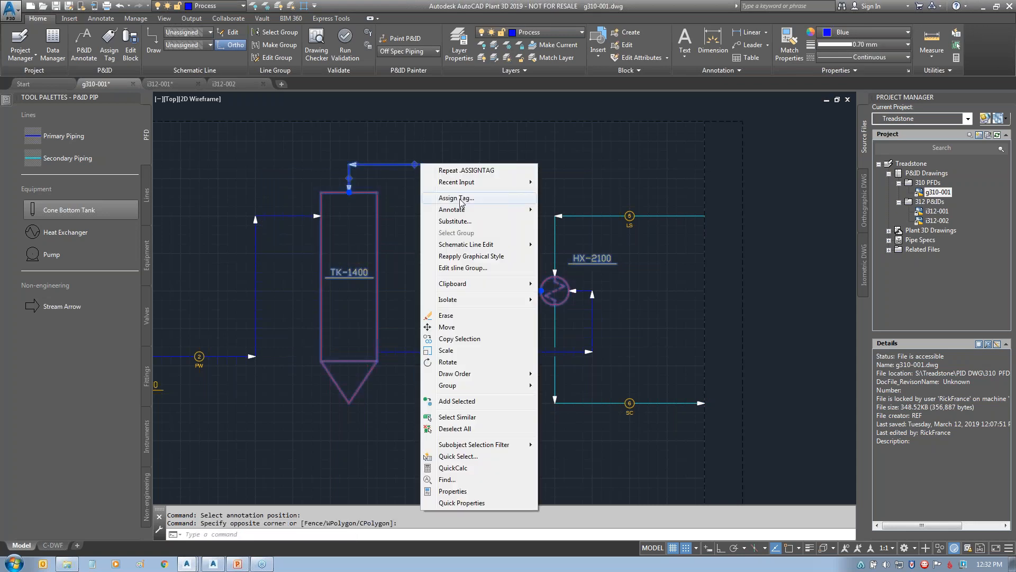
pyautogui.click(460, 198)
pyautogui.click(447, 239)
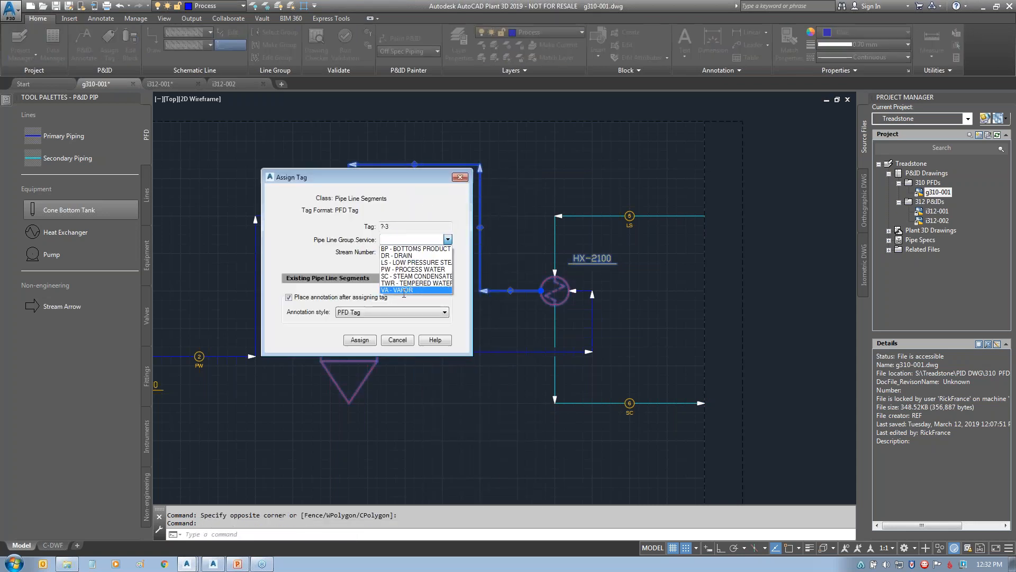
pyautogui.click(404, 291)
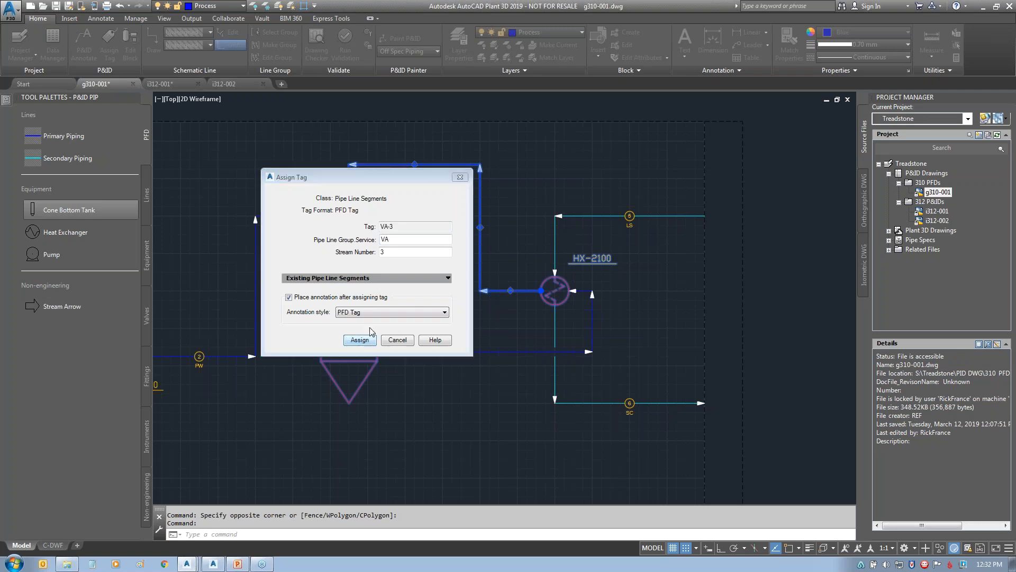
pyautogui.click(360, 340)
pyautogui.click(405, 164)
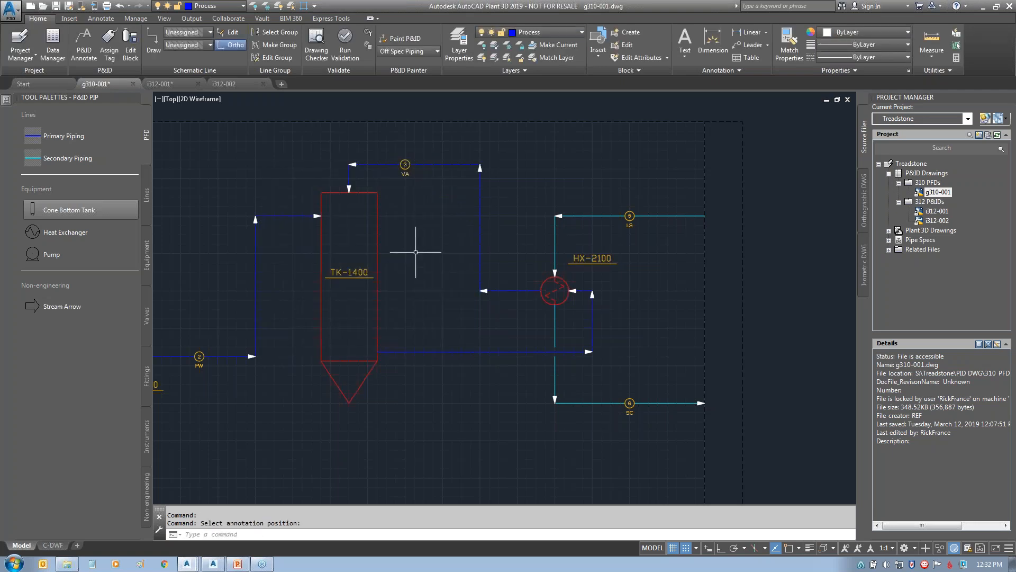
# - Tag the line from TK-1400 to HX-2100 as TWR-4 for tempered water and place its PFD Tag annotation near the tank
pyautogui.rightClick(458, 350)
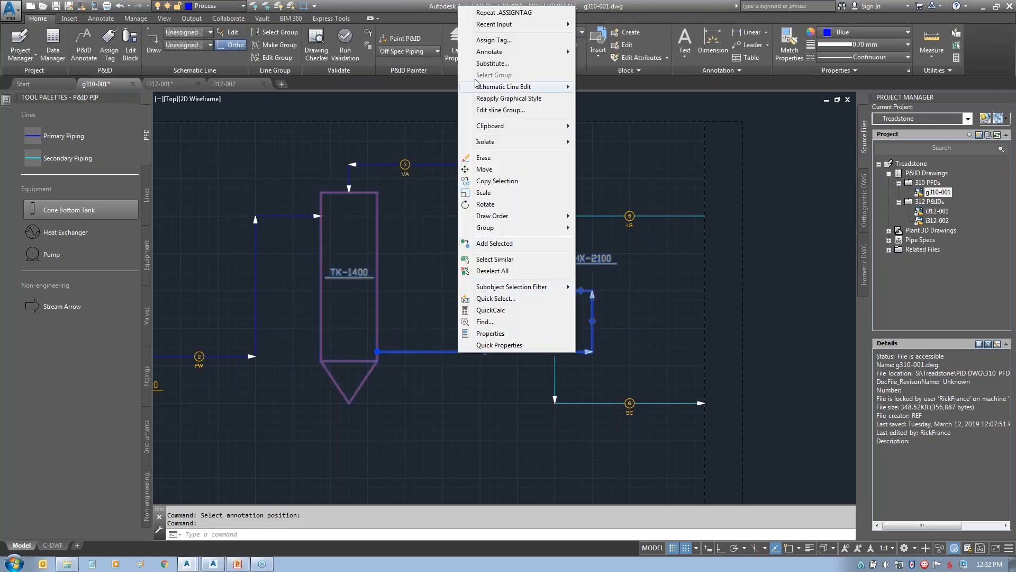
pyautogui.click(479, 42)
pyautogui.click(418, 239)
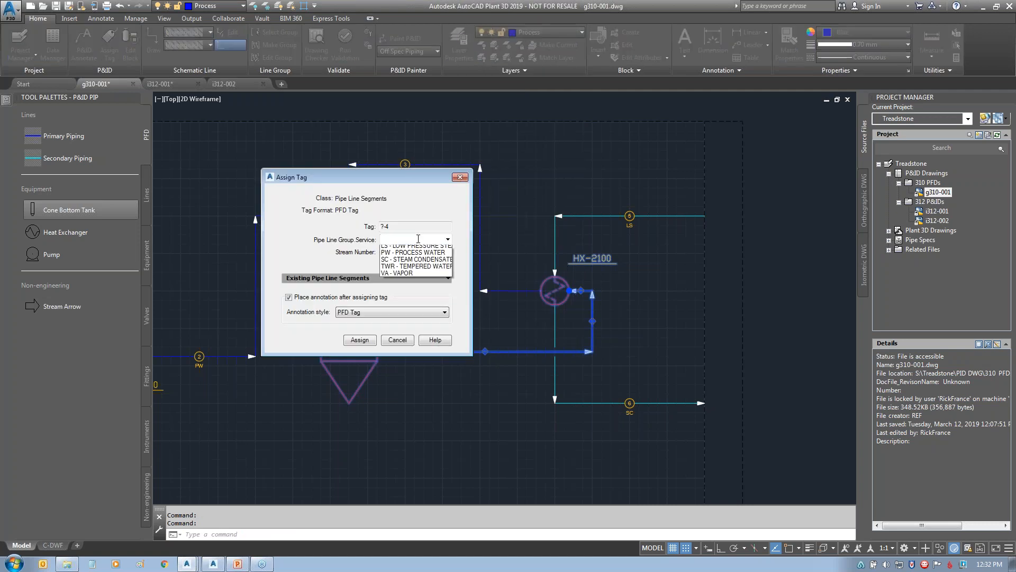
pyautogui.click(417, 281)
pyautogui.click(364, 340)
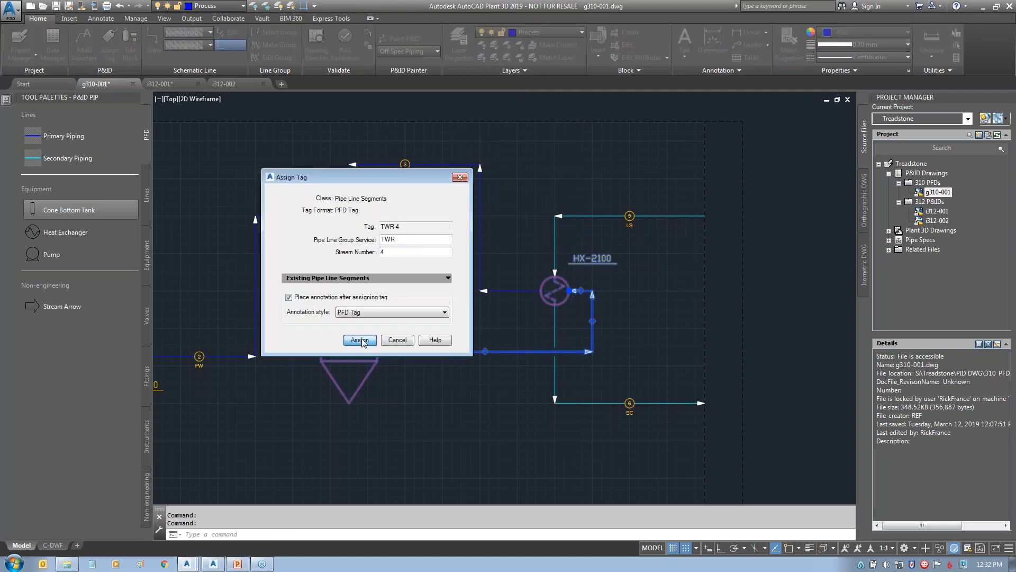
pyautogui.click(405, 350)
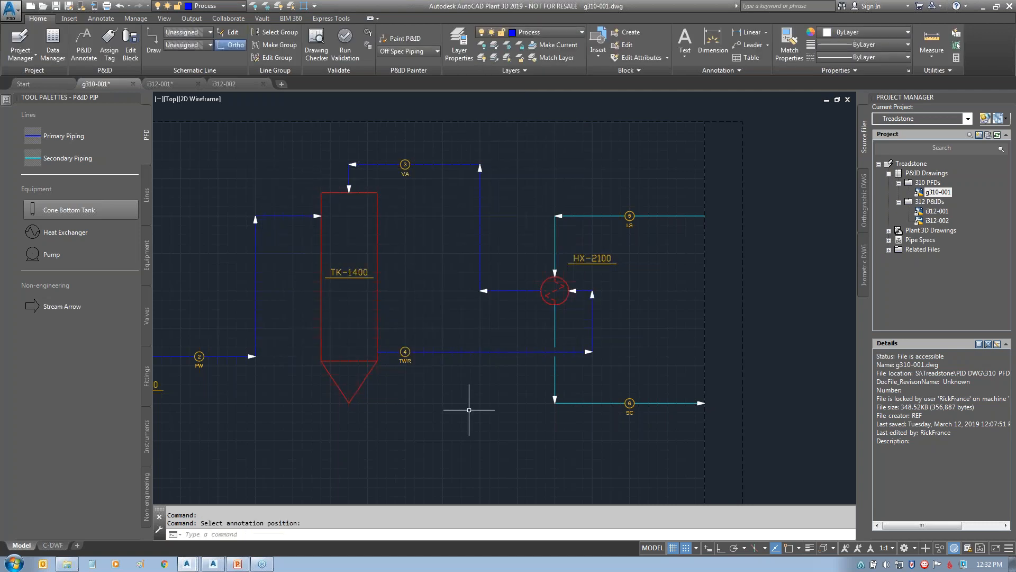
# - Change the vapor line's stream number to 5 without placing a second annotation
pyautogui.scroll(-2, 469, 411)
pyautogui.moveTo(583, 361)
pyautogui.mouseDown(button='middle')
pyautogui.moveTo(649, 339)
pyautogui.moveTo(636, 323)
pyautogui.mouseUp(button='middle')
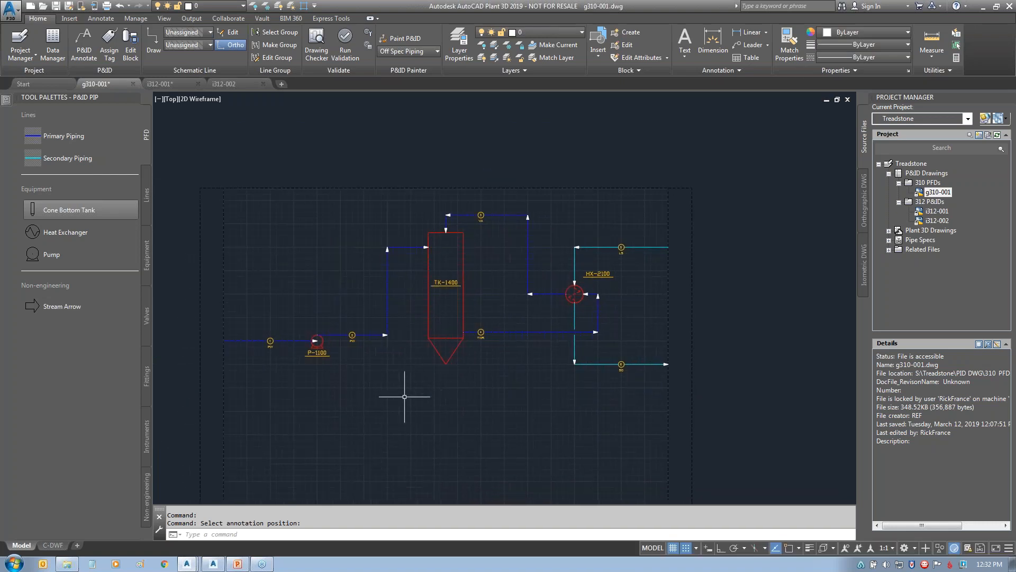
pyautogui.moveTo(414, 394); pyautogui.dragTo(453, 359, button='middle')
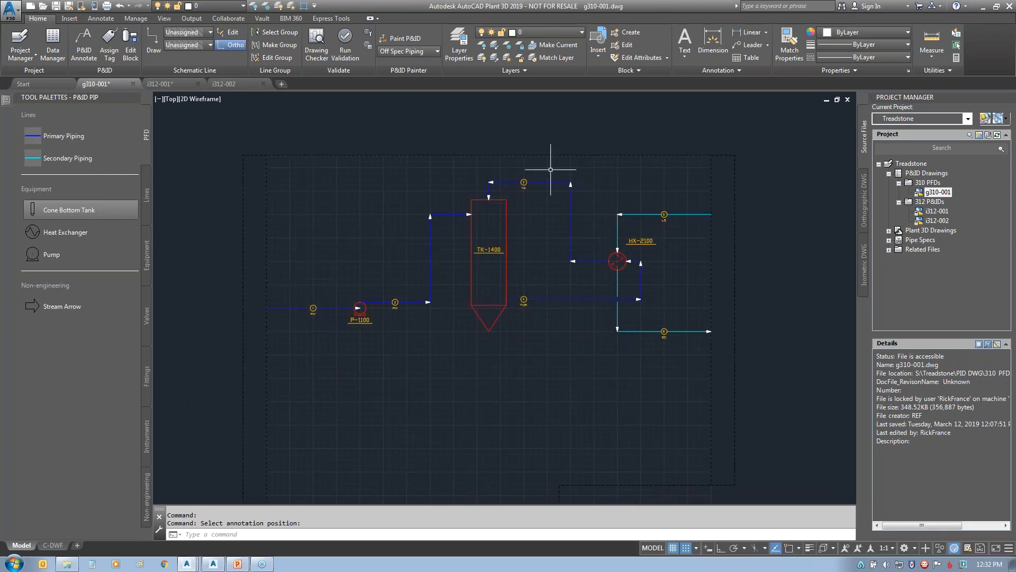
pyautogui.scroll(4, 577, 164)
pyautogui.click(509, 210)
pyautogui.rightClick(504, 209)
pyautogui.click(541, 246)
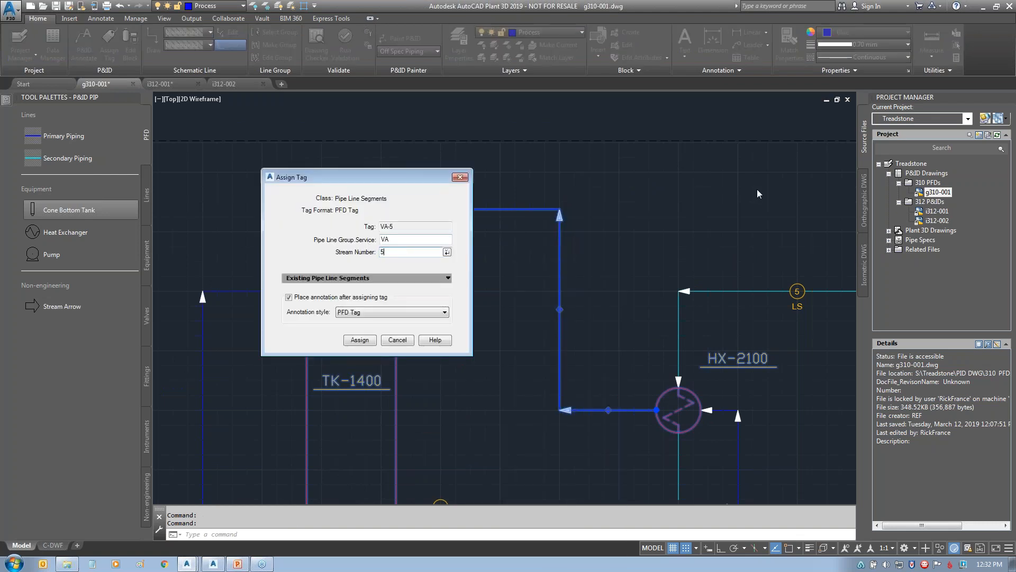
pyautogui.click(356, 341)
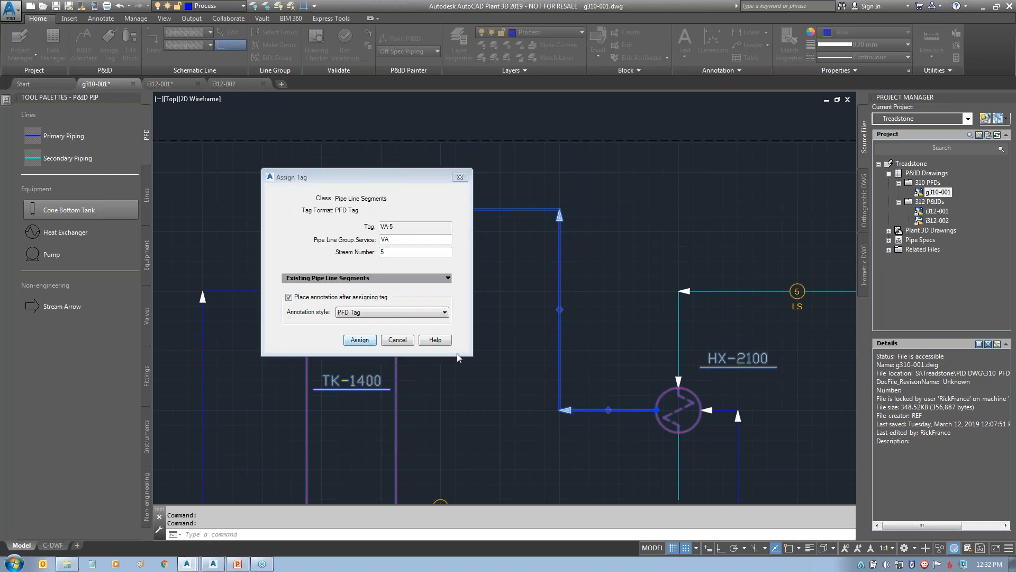
pyautogui.press('Escape')
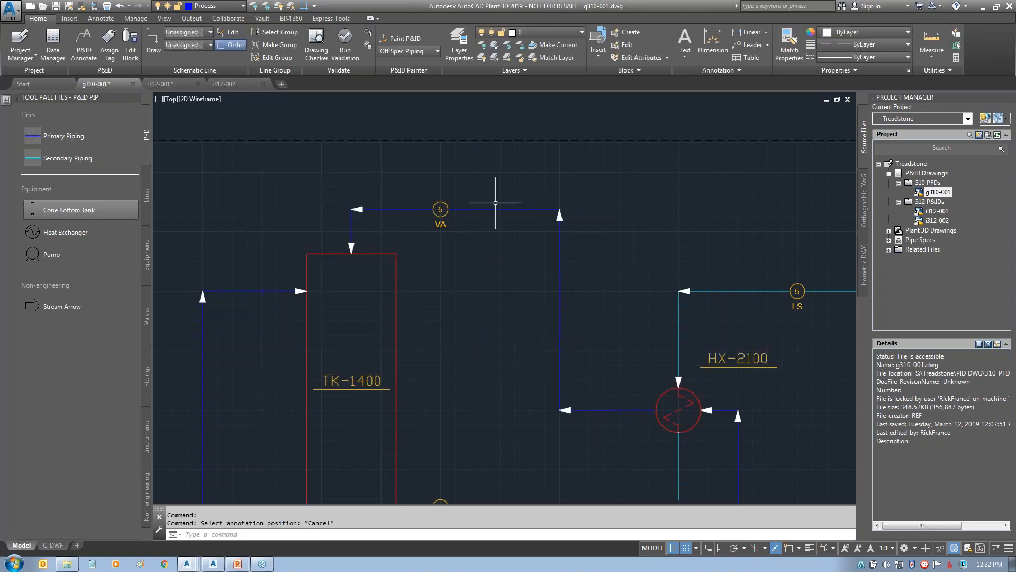
# - Set the vapor line's stream number back to 3, skipping the additional annotation
pyautogui.click(495, 209)
pyautogui.rightClick(495, 210)
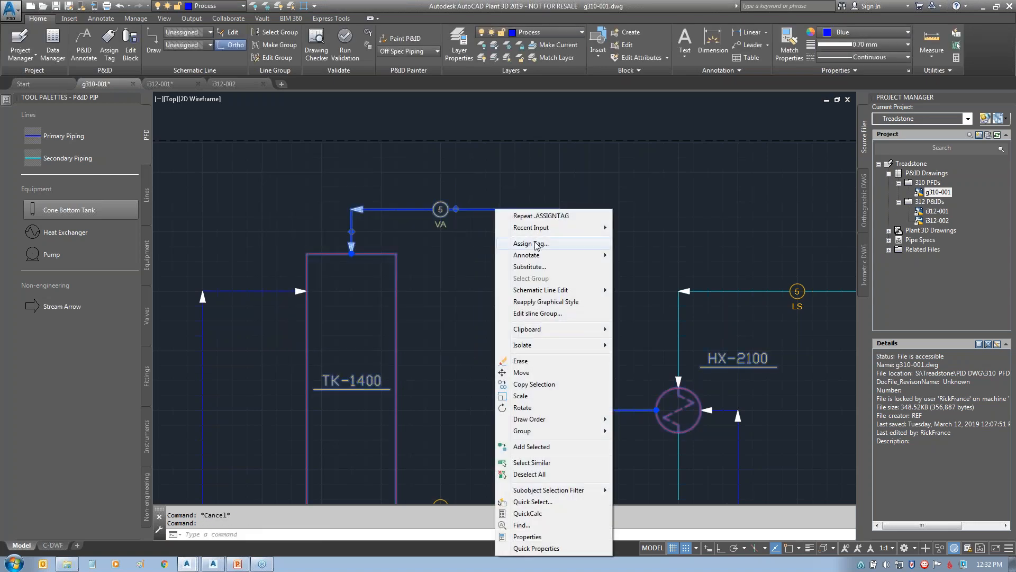
pyautogui.click(536, 243)
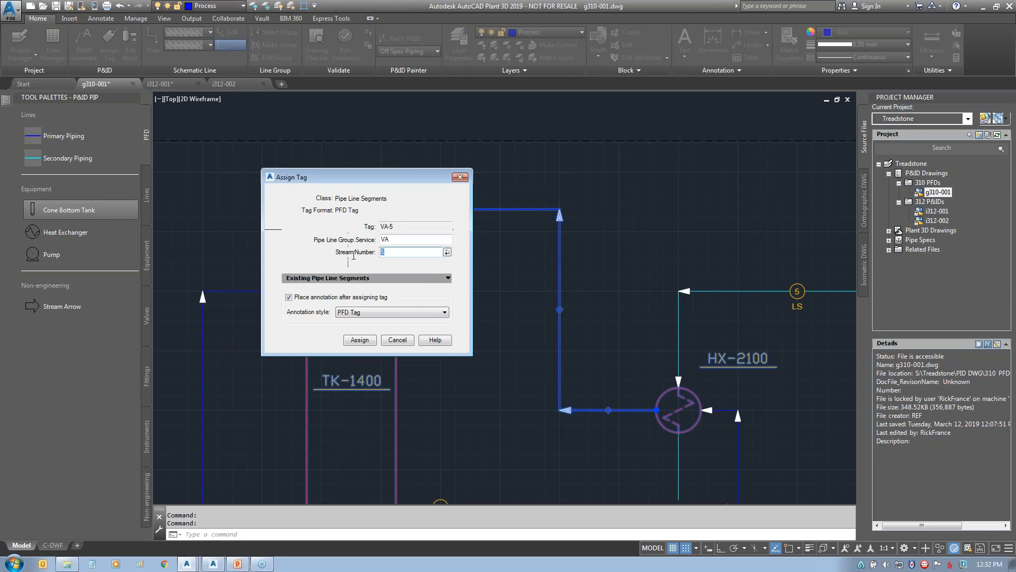
pyautogui.click(360, 339)
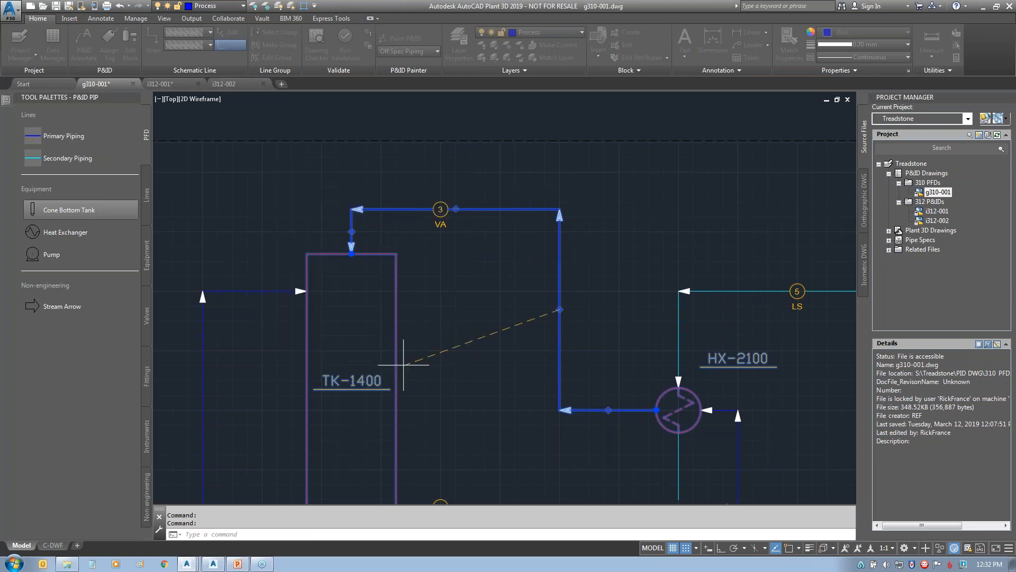
pyautogui.press('Escape')
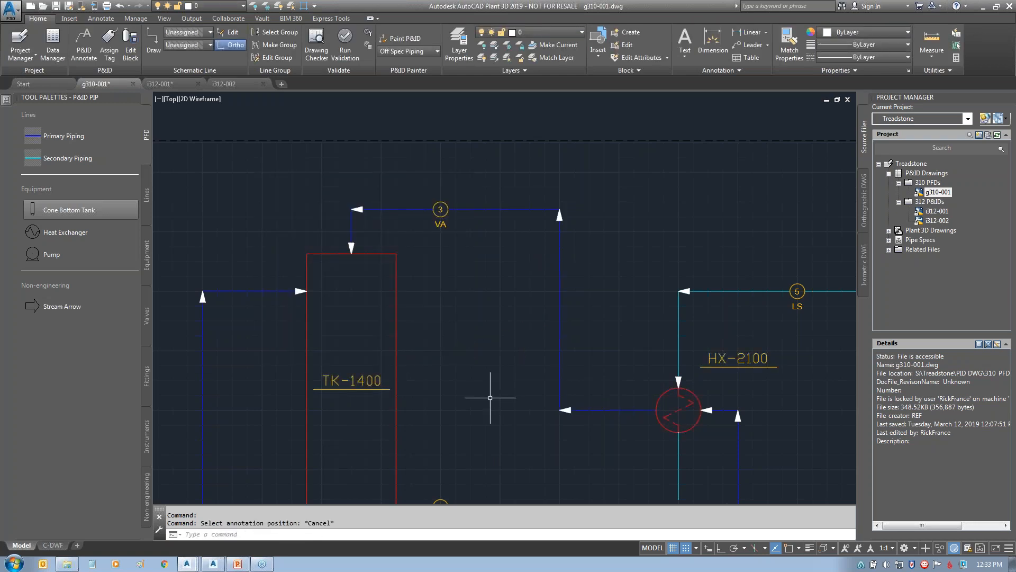
# - Place Stream Arrows at the border ends of the PW inlet line, the LS supply line and the SC return line
pyautogui.middleClick(503, 380)
pyautogui.middleClick(502, 380)
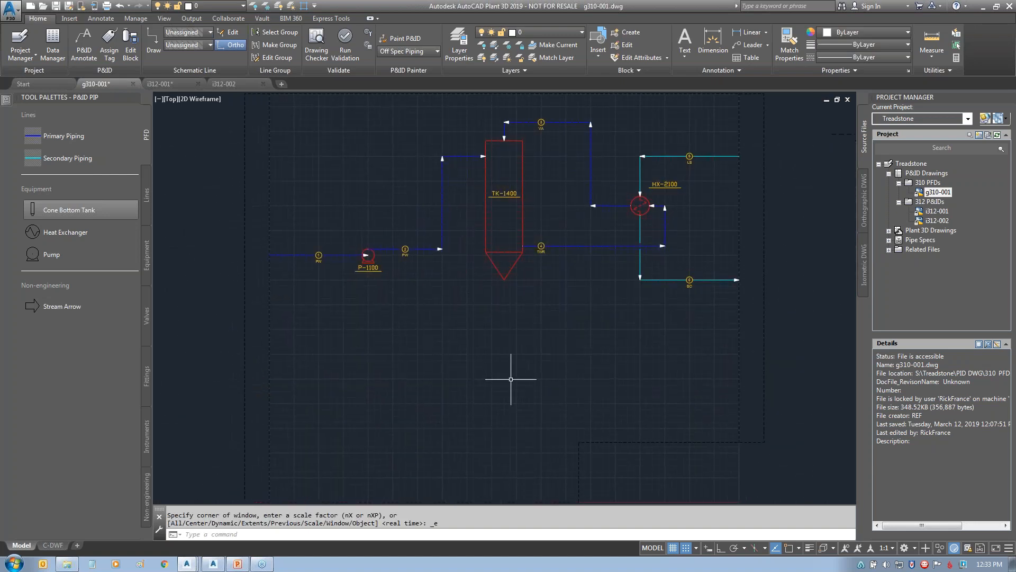
pyautogui.click(62, 305)
pyautogui.click(255, 255)
pyautogui.click(58, 305)
pyautogui.click(753, 156)
pyautogui.click(53, 307)
pyautogui.click(725, 279)
# - Erase the flow arrows at the SC line's border end, the top of TK-1400 and the right-hand inlet of HX-2100
pyautogui.click(726, 304)
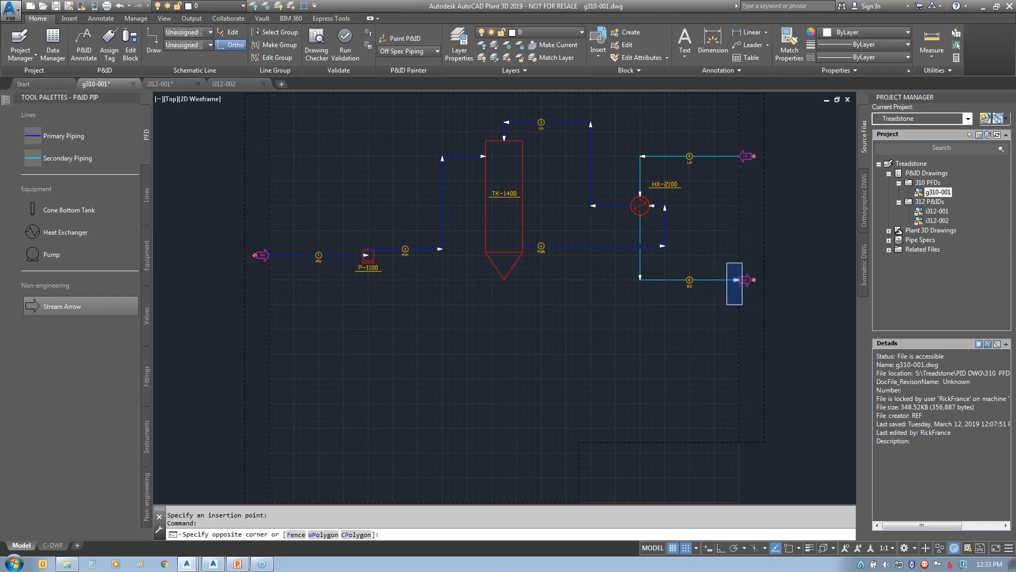
pyautogui.click(743, 262)
pyautogui.click(511, 137)
pyautogui.click(503, 131)
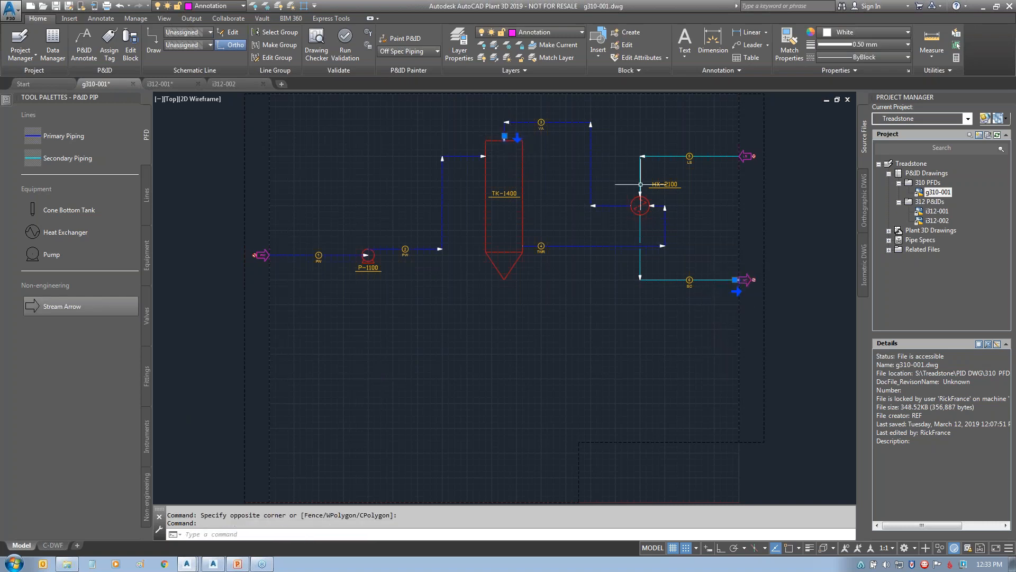
pyautogui.press('Delete')
# - Examine the PW and LS stream arrows up close, including their service labels and connection markers, and return to the full drawing view
pyautogui.scroll(6, 256, 267)
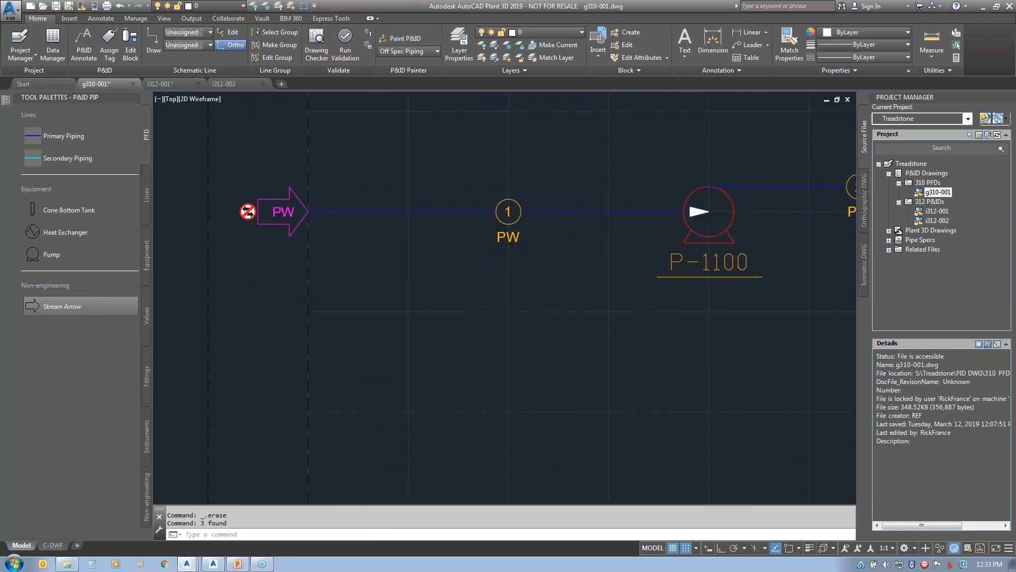
pyautogui.scroll(-6, 528, 363)
pyautogui.moveTo(643, 299); pyautogui.dragTo(347, 306, button='middle')
pyautogui.scroll(6, 661, 241)
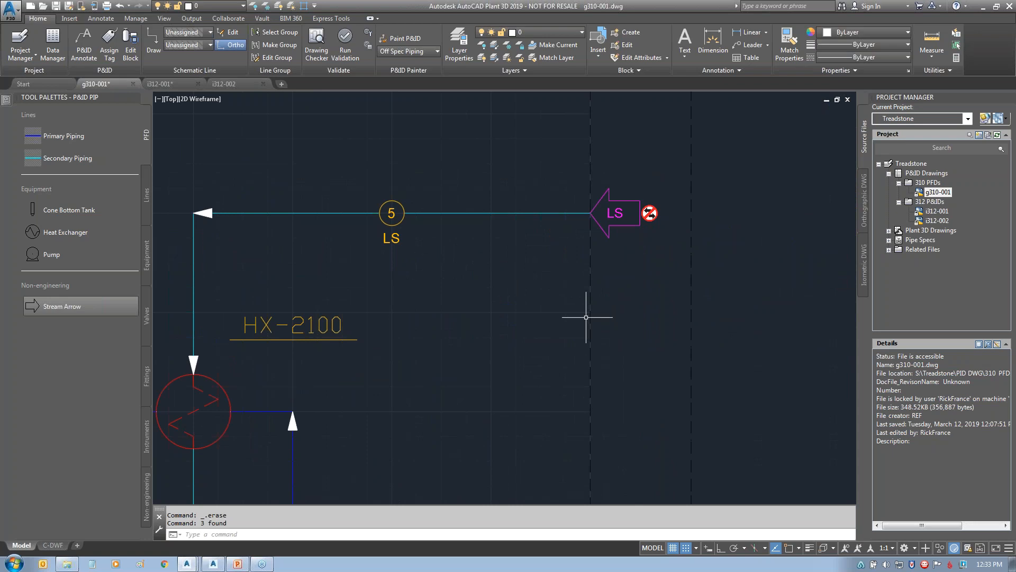
pyautogui.middleClick(507, 338)
pyautogui.middleClick(507, 339)
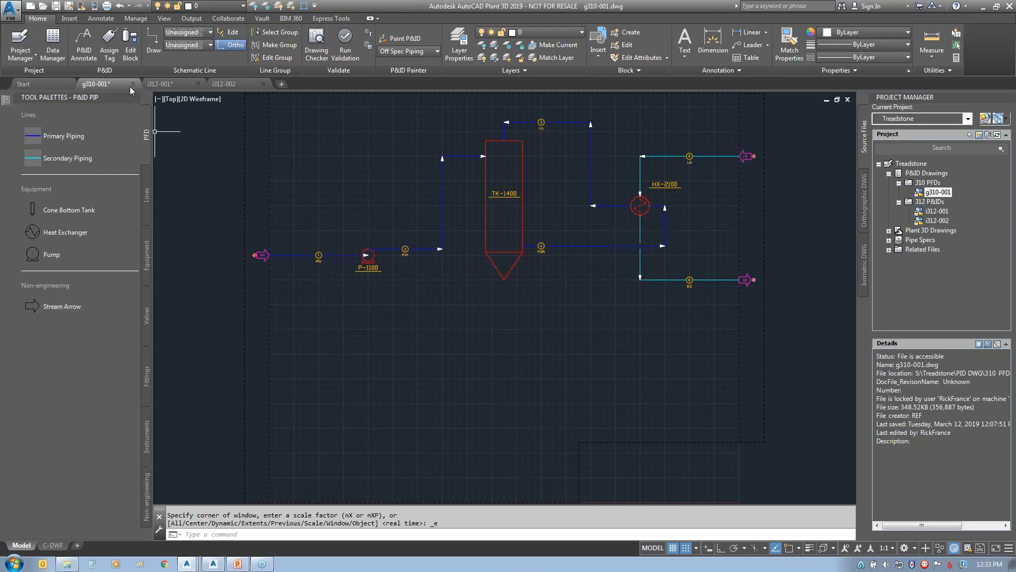
pyautogui.press('Escape')
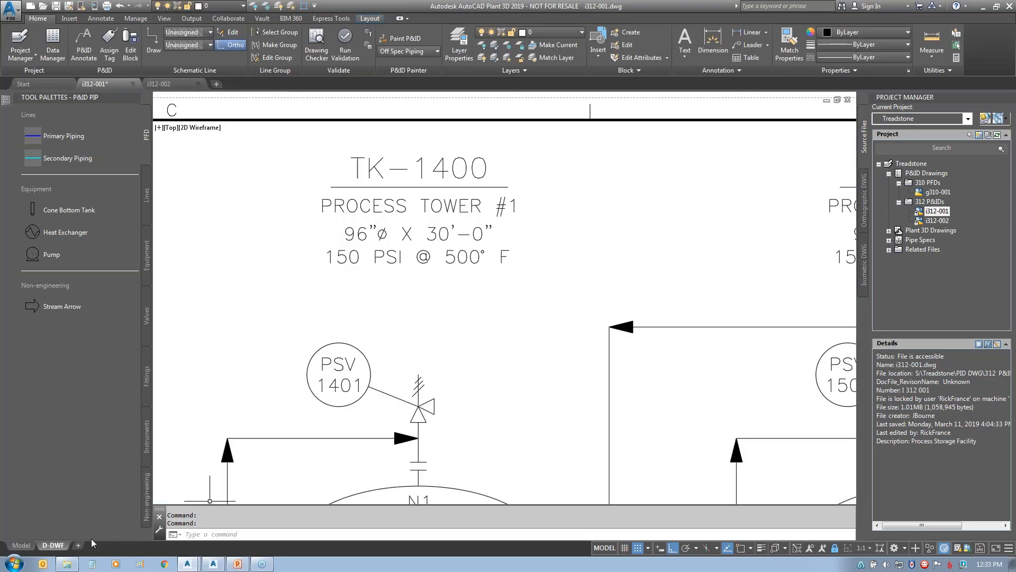
# - Switch to Windows Explorer and open the Treadstone\PID DWG\310 PFDs folder on the S drive
pyautogui.click(65, 565)
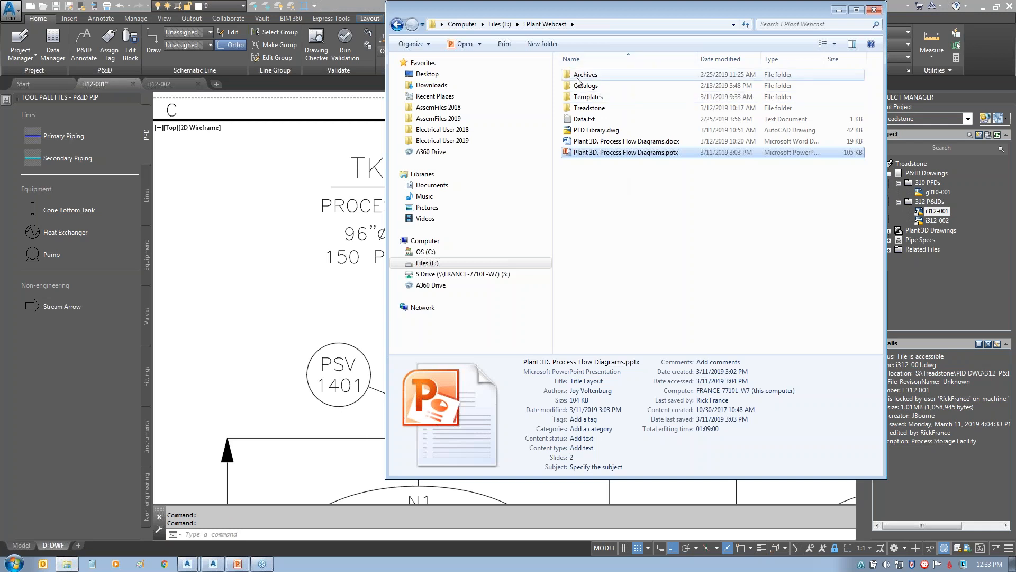
pyautogui.doubleClick(587, 109)
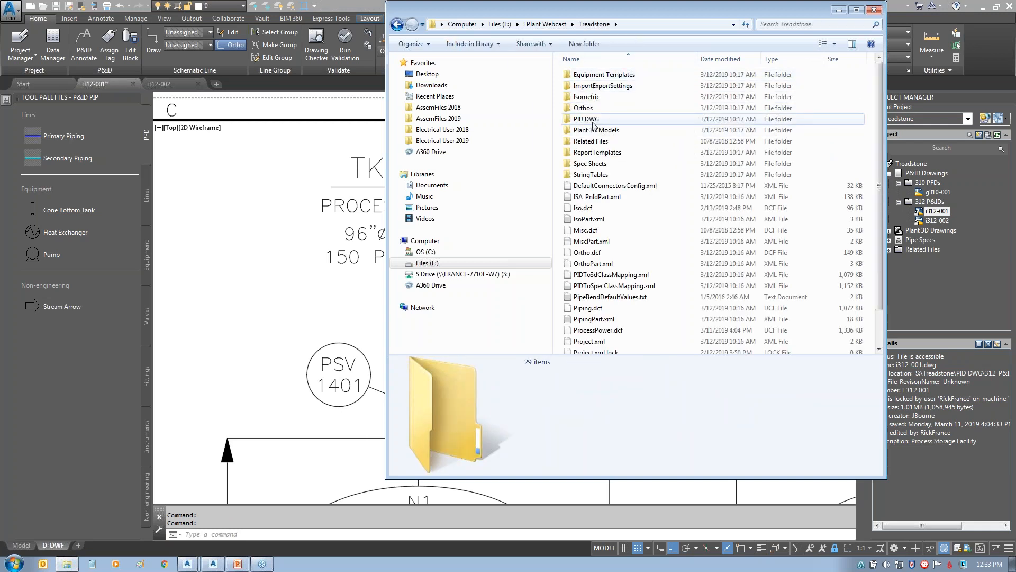
pyautogui.doubleClick(590, 120)
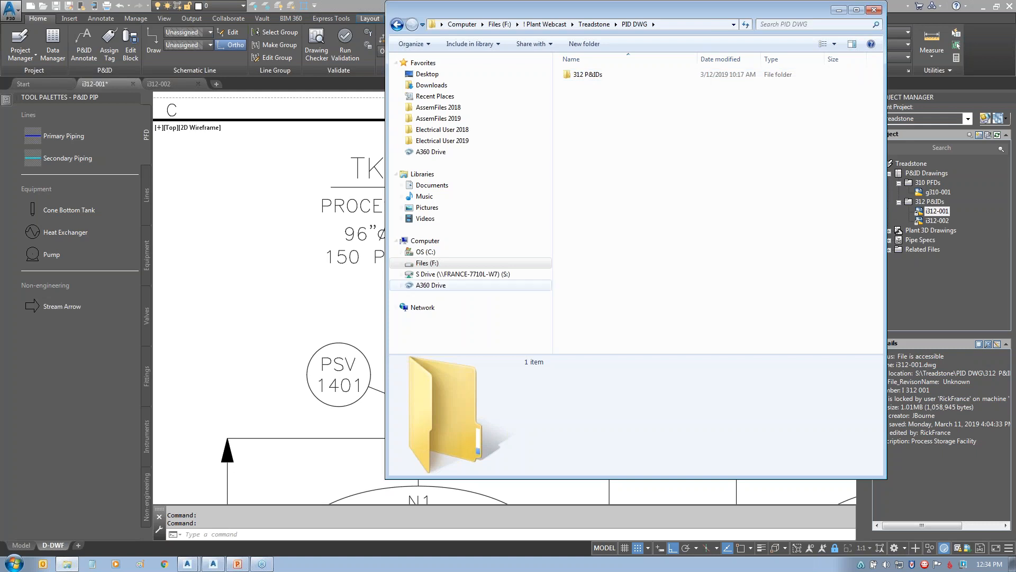
pyautogui.click(492, 274)
pyautogui.doubleClick(589, 97)
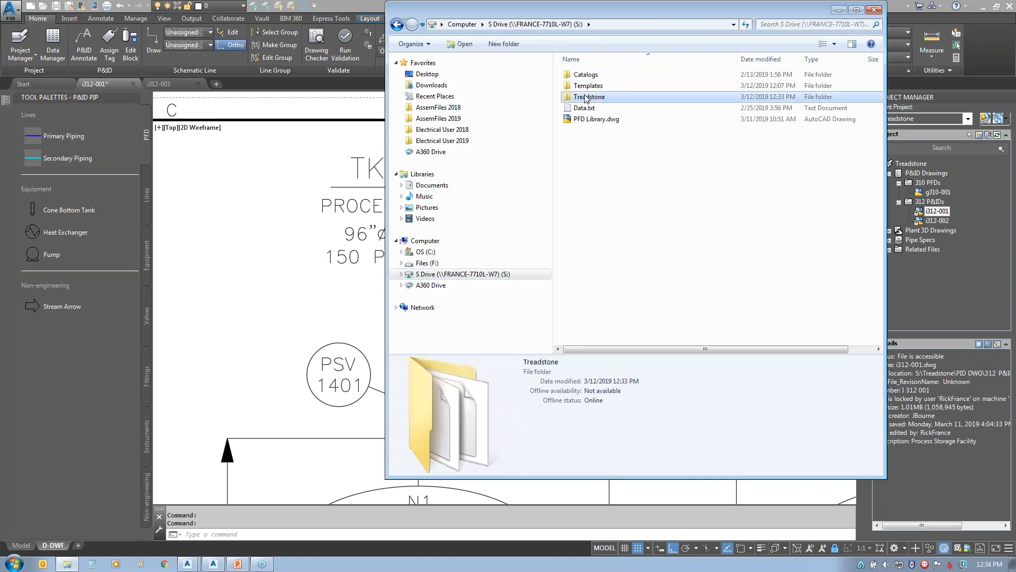
pyautogui.doubleClick(594, 120)
pyautogui.doubleClick(588, 74)
# - Duplicate g310-001.dwg within the 310 PFDs folder
pyautogui.click(593, 85)
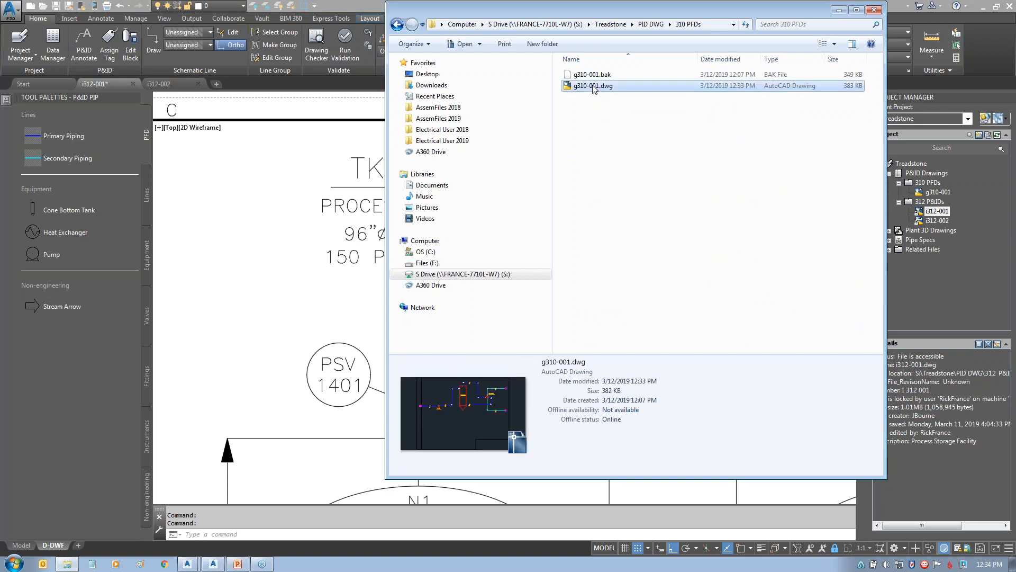
pyautogui.rightClick(594, 86)
pyautogui.click(619, 278)
pyautogui.rightClick(580, 143)
pyautogui.click(606, 216)
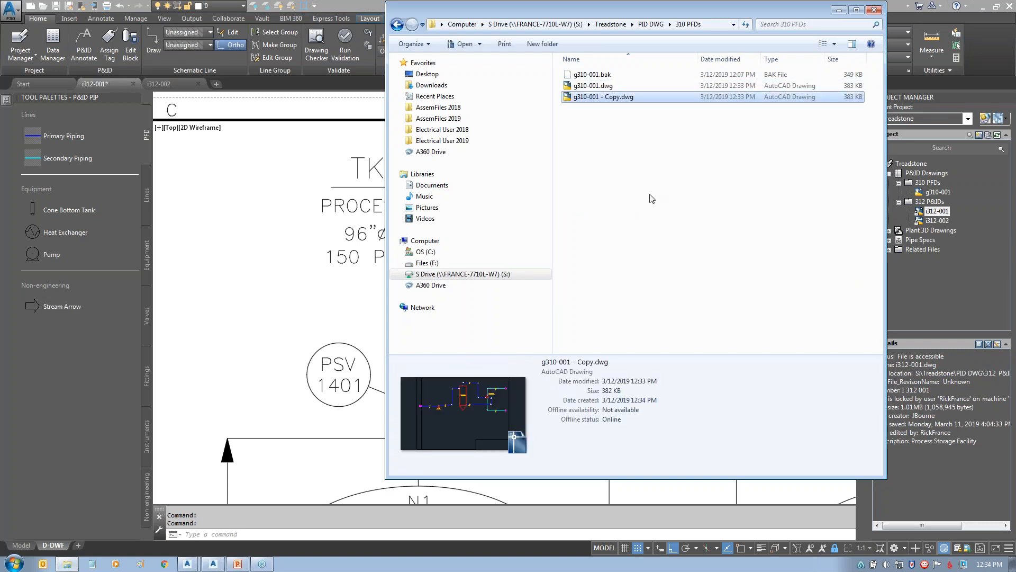
# - Rename the copied drawing file as g310-002.dwg
pyautogui.press('F2')
pyautogui.press('Right')
pyautogui.press('BackSpace')
pyautogui.press('BackSpace')
pyautogui.press('BackSpace')
pyautogui.press('BackSpace')
pyautogui.press('BackSpace')
pyautogui.press('BackSpace')
pyautogui.press('BackSpace')
pyautogui.press('BackSpace')
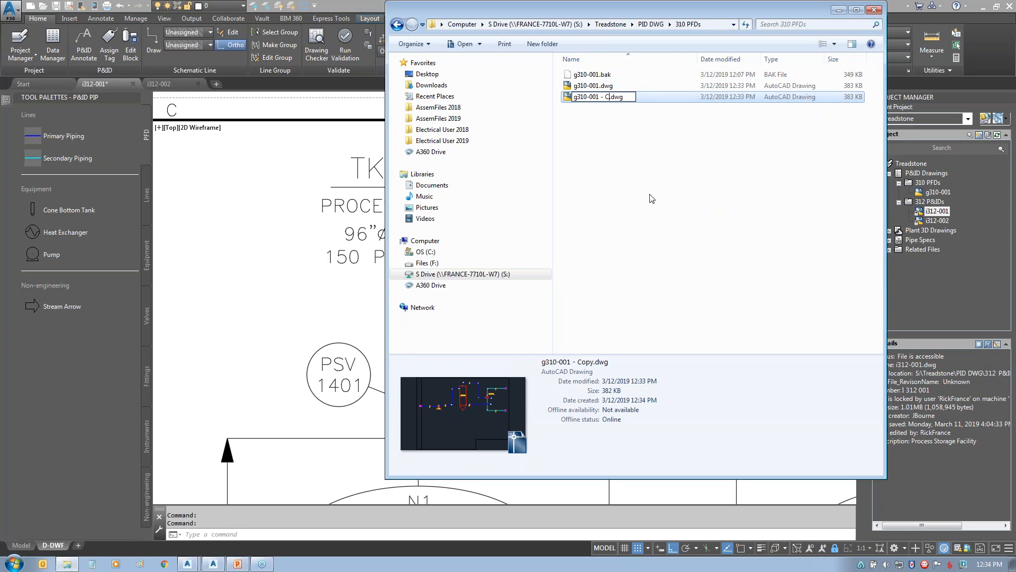
pyautogui.press('Return')
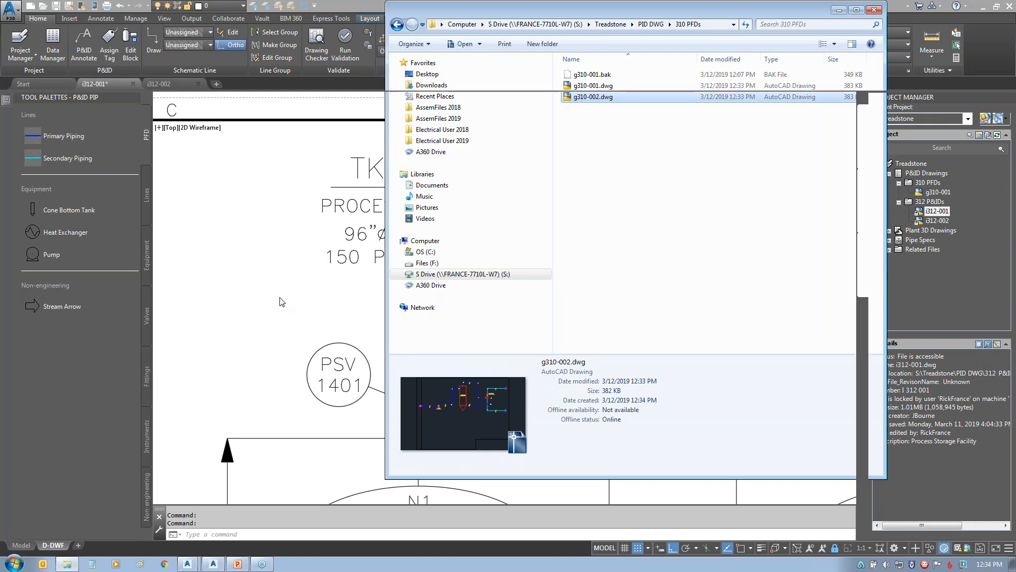
# - Switch back to AutoCAD Plant 3D and copy g310-002.dwg into the project's 310 PFDs folder
pyautogui.click(1008, 231)
pyautogui.click(933, 183)
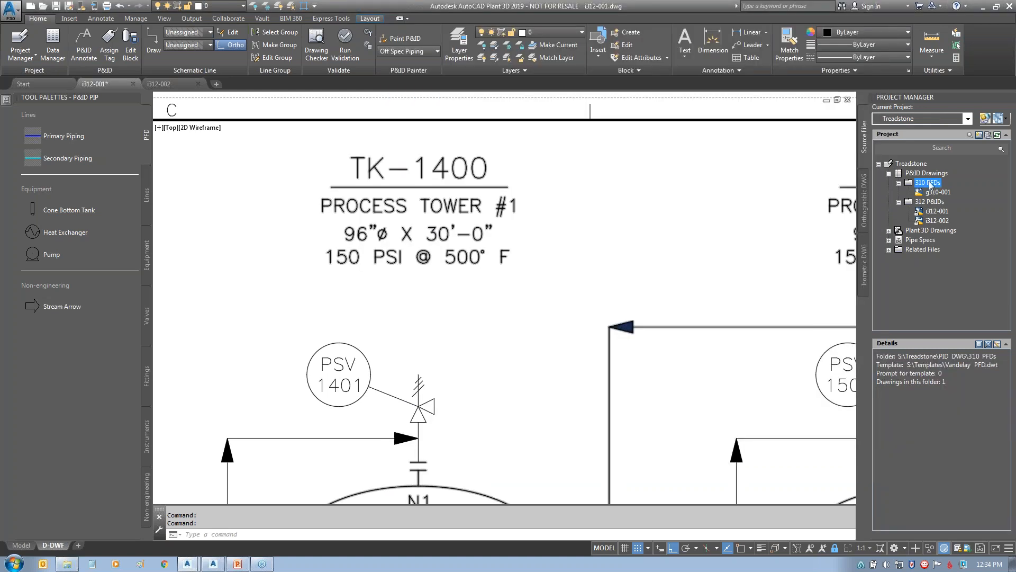
pyautogui.rightClick(930, 184)
pyautogui.click(946, 227)
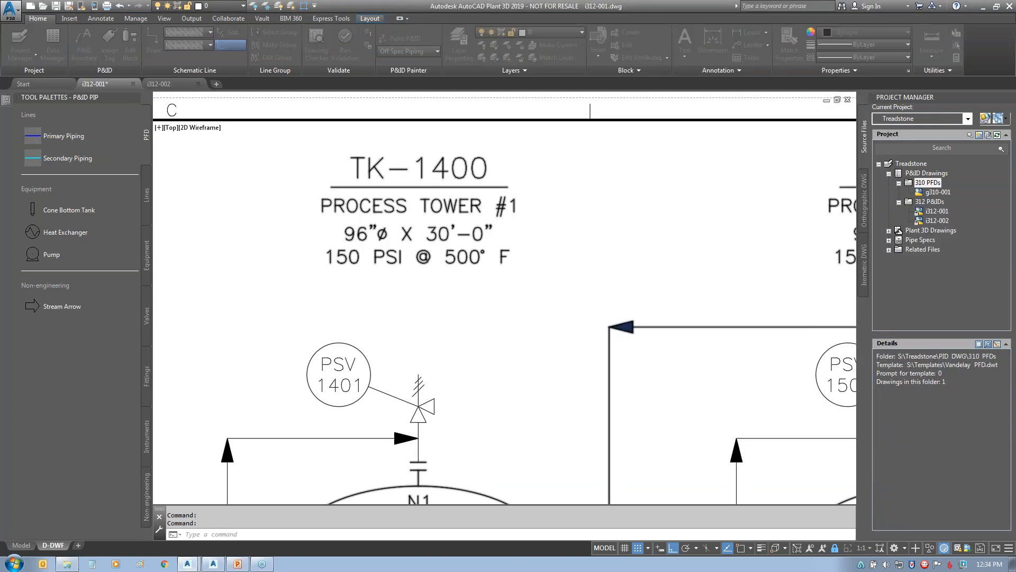
pyautogui.click(439, 205)
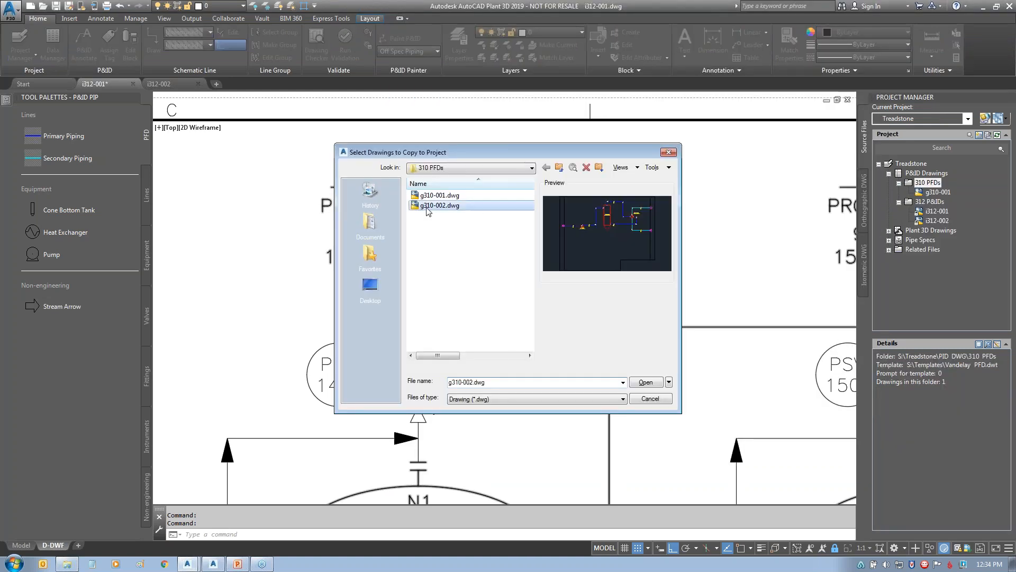
pyautogui.click(645, 382)
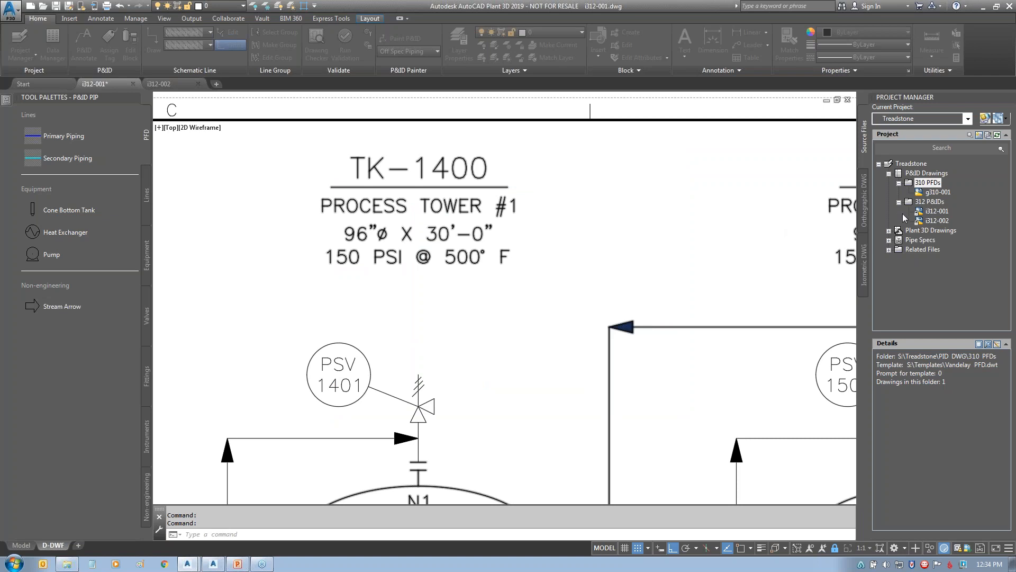
pyautogui.click(266, 152)
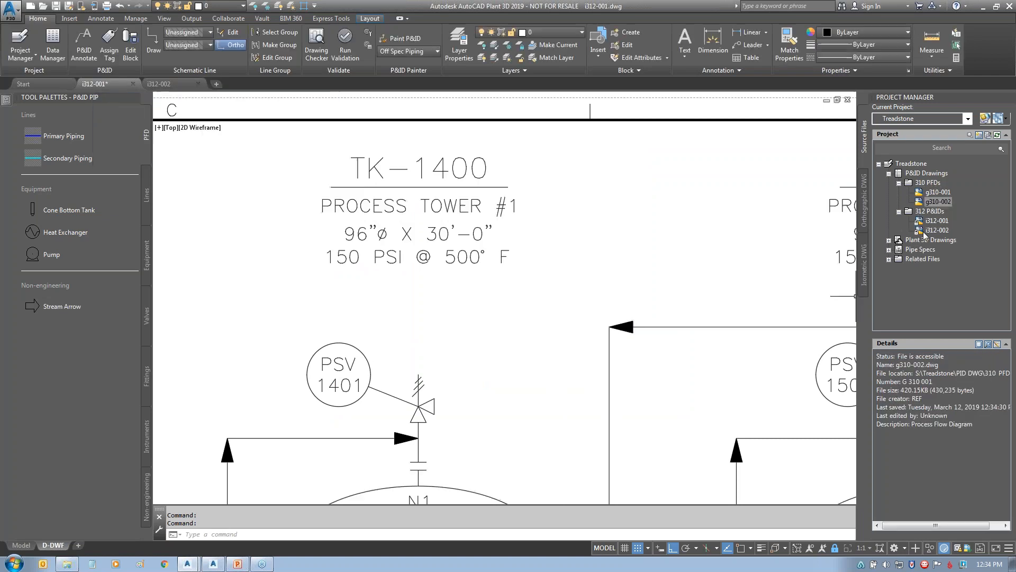
# - In g310-002's drawing properties, set the DWG number to G 310 002 and update the drawing title
pyautogui.rightClick(933, 204)
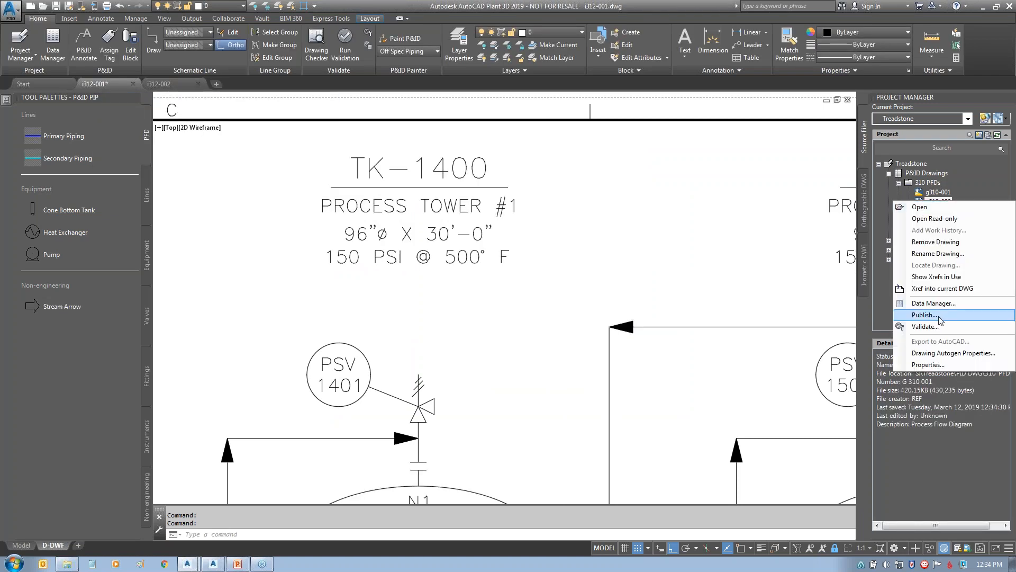
pyautogui.click(931, 370)
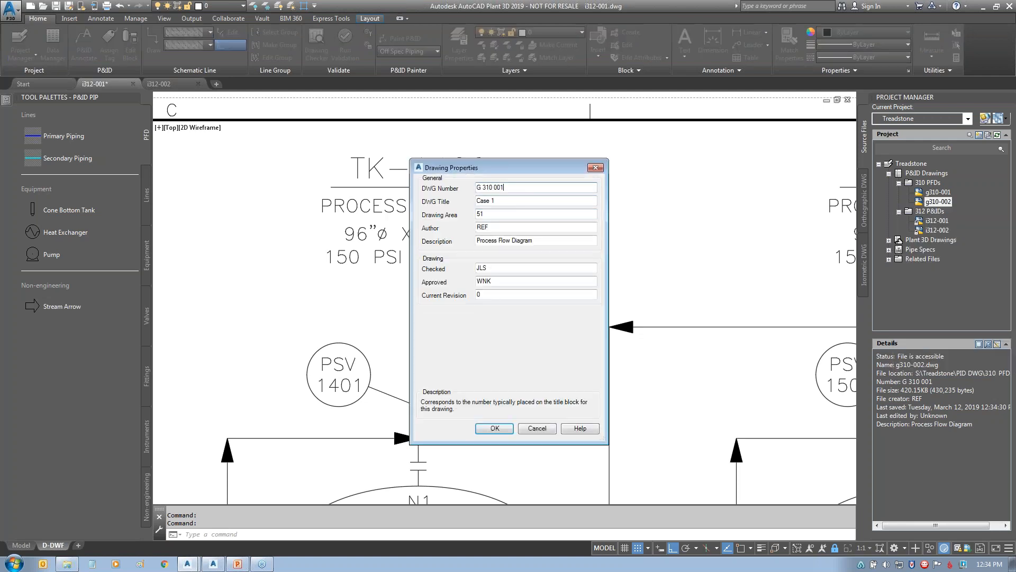
pyautogui.click(515, 203)
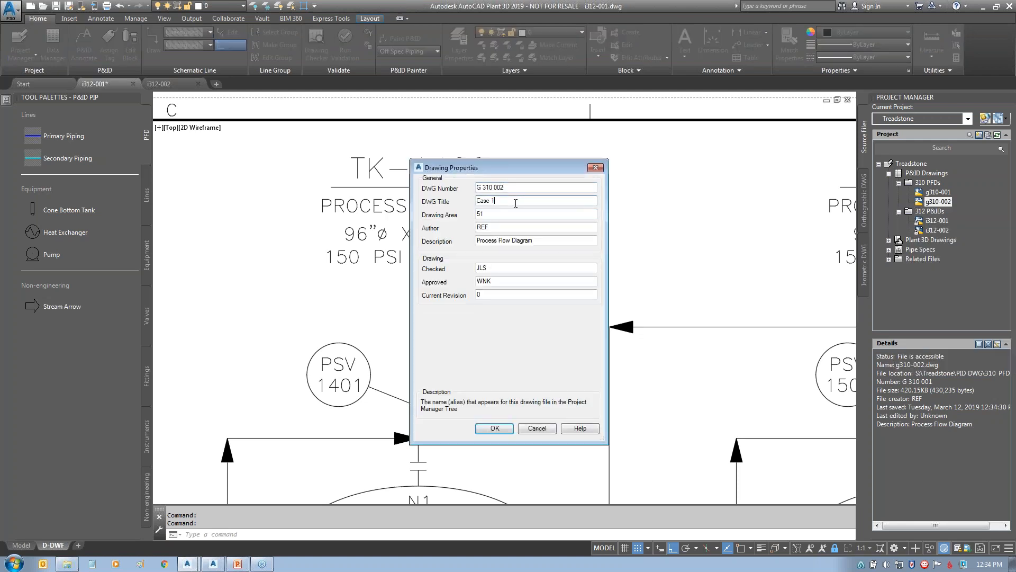
pyautogui.click(494, 428)
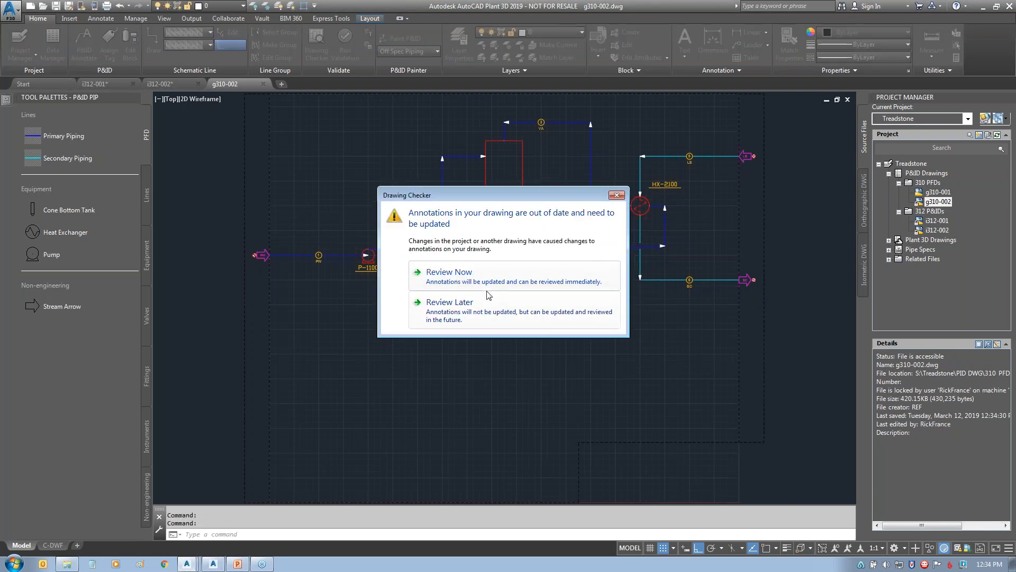
# - Open g310-002, review the out-of-date annotations for P-1100, TK-1400 and HX-2100, and cancel their updates
pyautogui.click(472, 281)
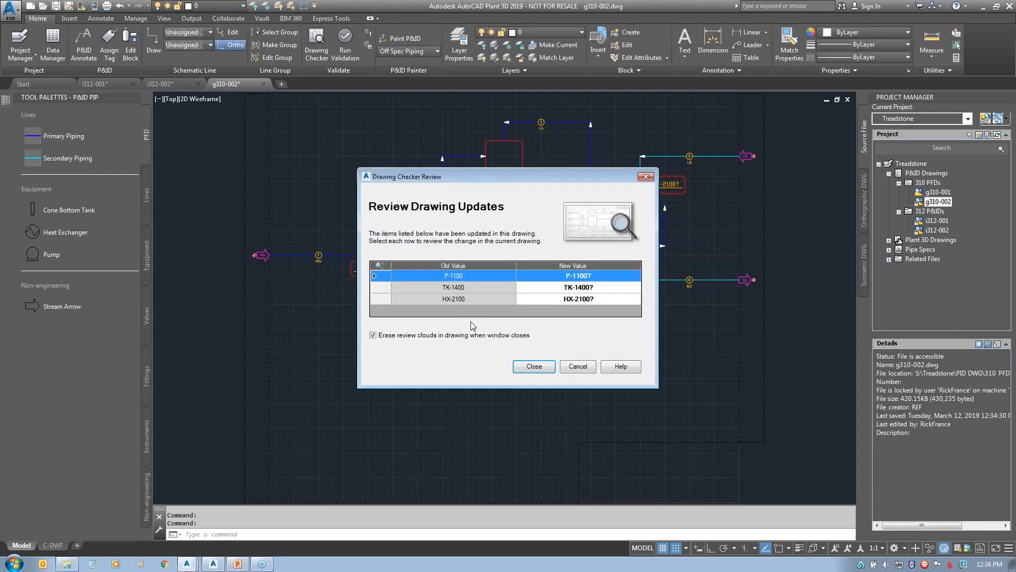
pyautogui.click(578, 366)
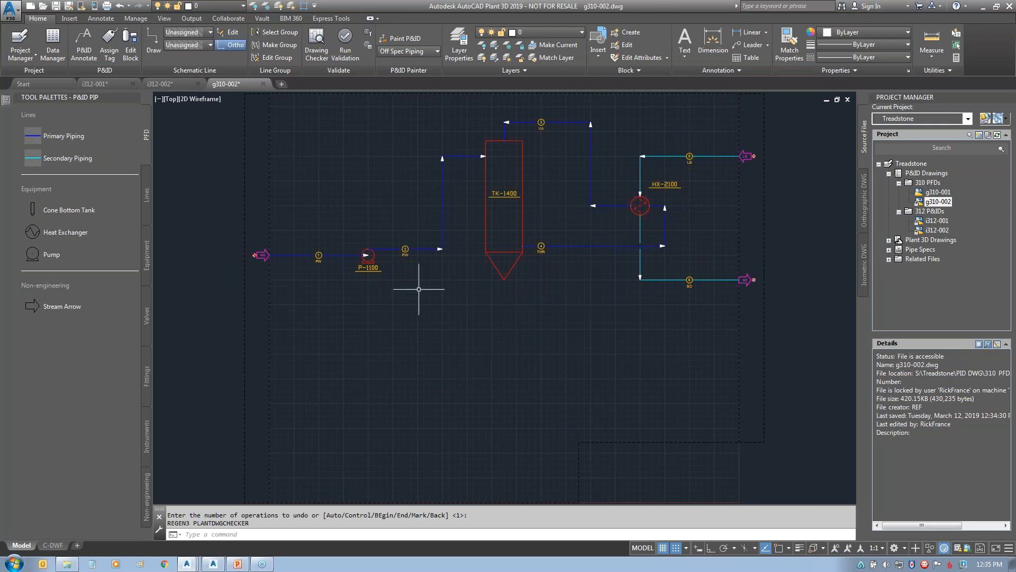
# - Try to assign tag P-1100 to the pump in g310-002
pyautogui.click(373, 259)
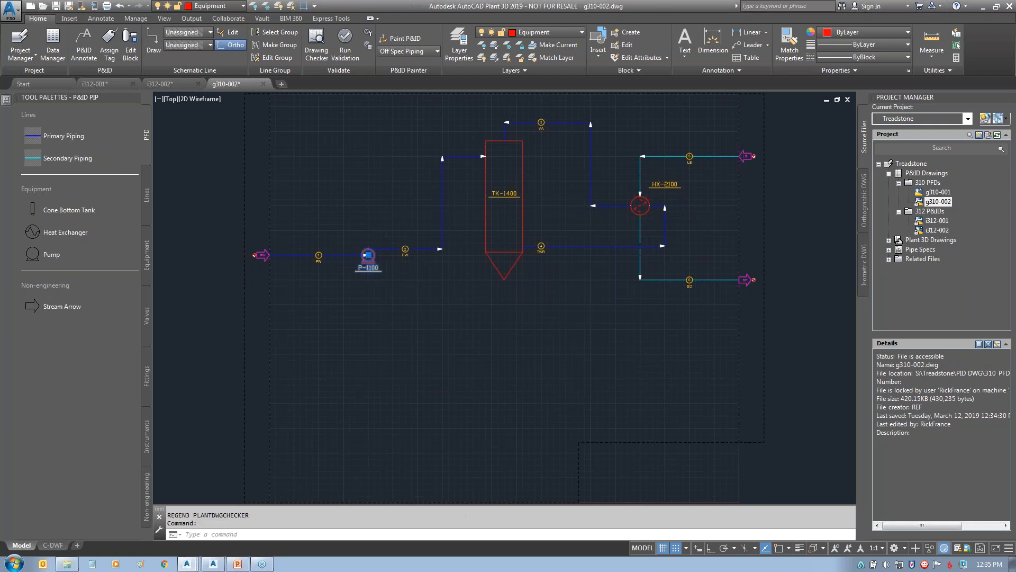
pyautogui.rightClick(373, 258)
pyautogui.click(409, 290)
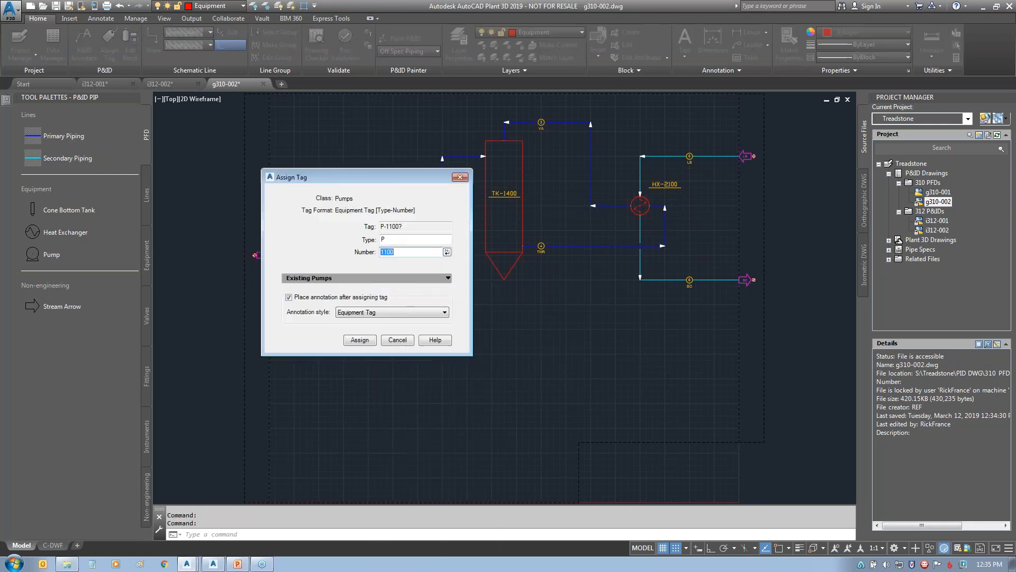
pyautogui.click(360, 342)
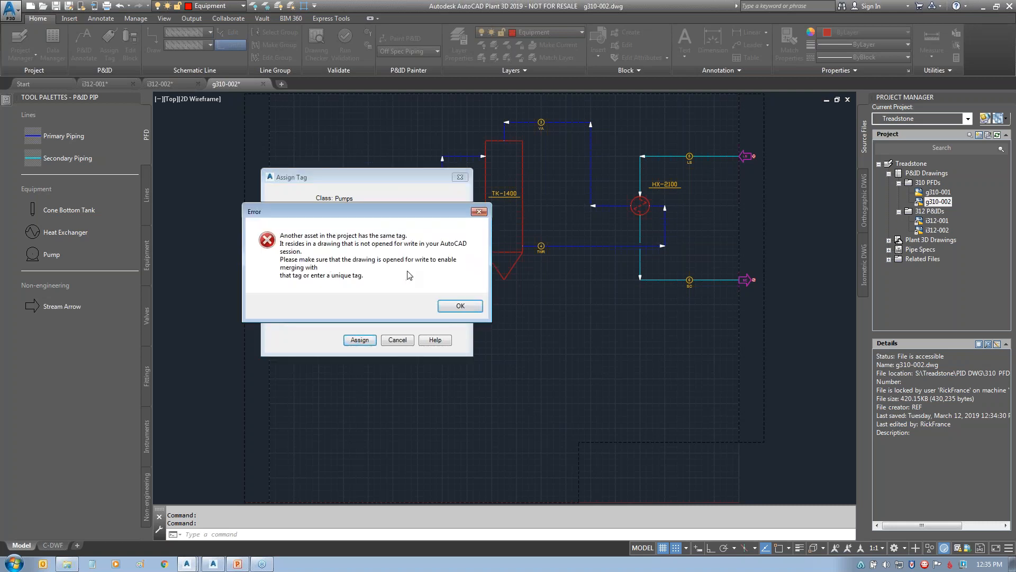
pyautogui.click(460, 307)
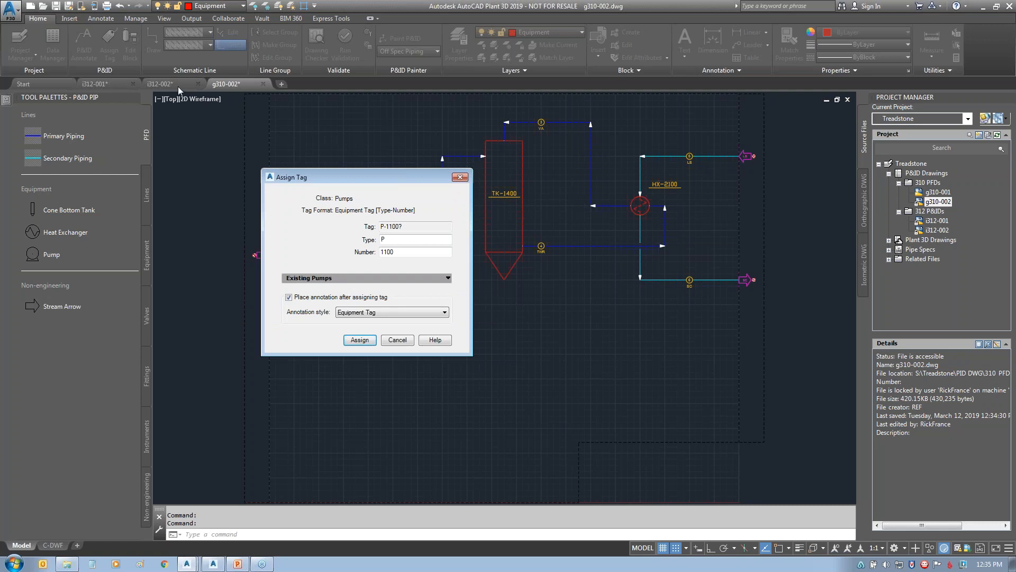
pyautogui.click(402, 344)
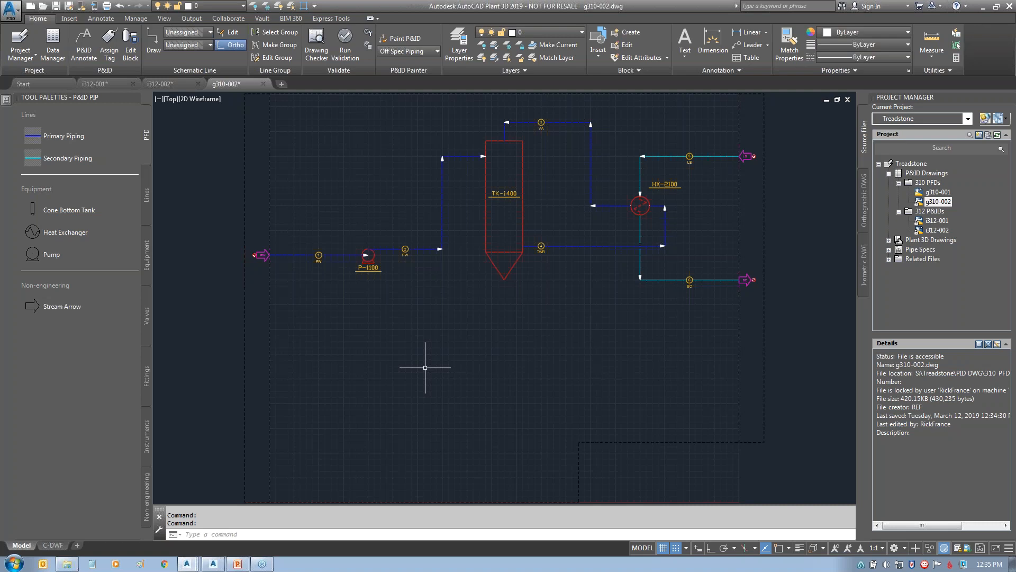
# - Open g310-001, return to g310-002 and link its pump to the existing P-1100 tag, skipping the additional annotation
pyautogui.doubleClick(929, 195)
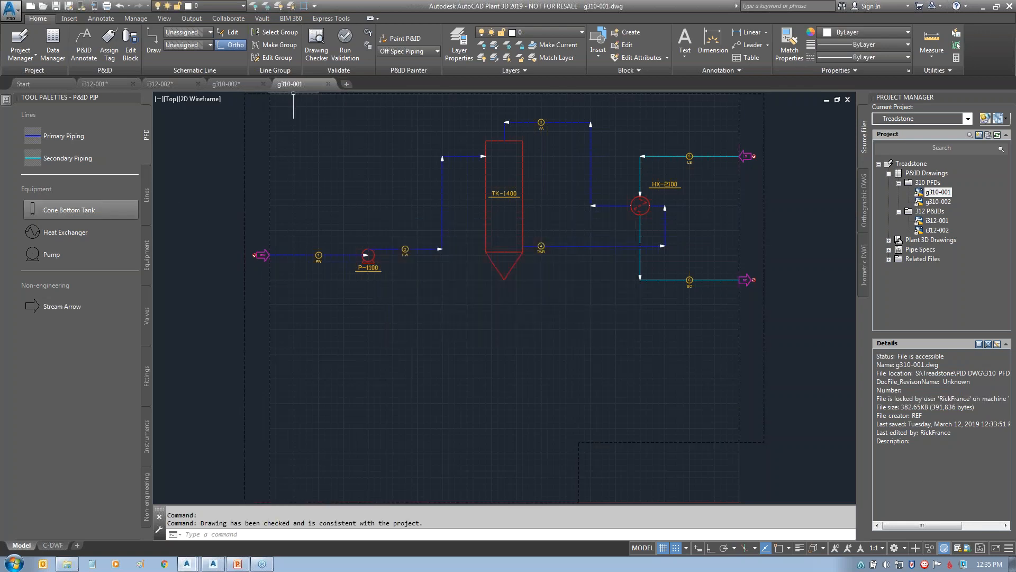
pyautogui.click(226, 84)
pyautogui.click(374, 258)
pyautogui.rightClick(371, 257)
pyautogui.click(408, 290)
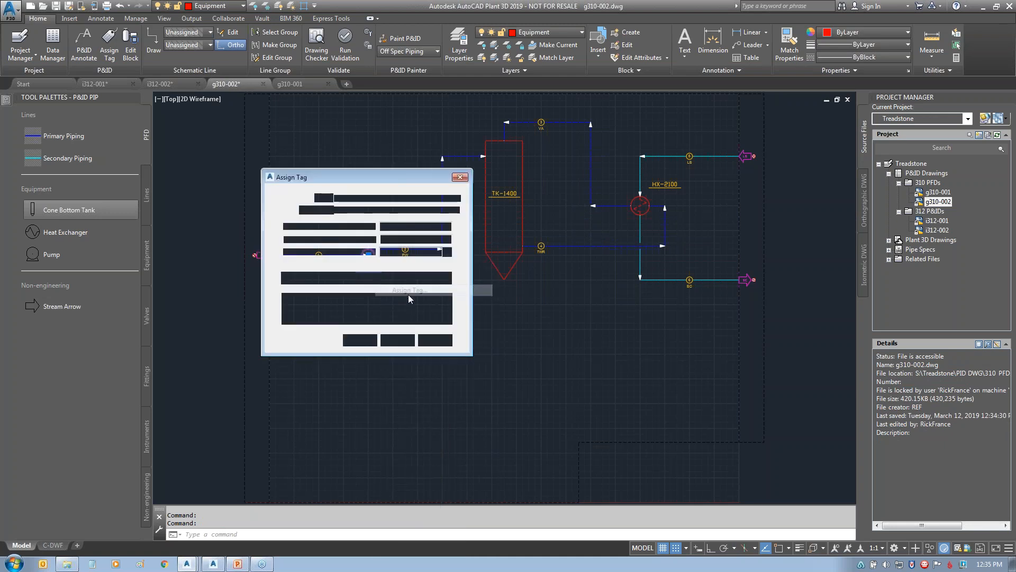
pyautogui.click(360, 340)
pyautogui.click(325, 269)
pyautogui.click(379, 286)
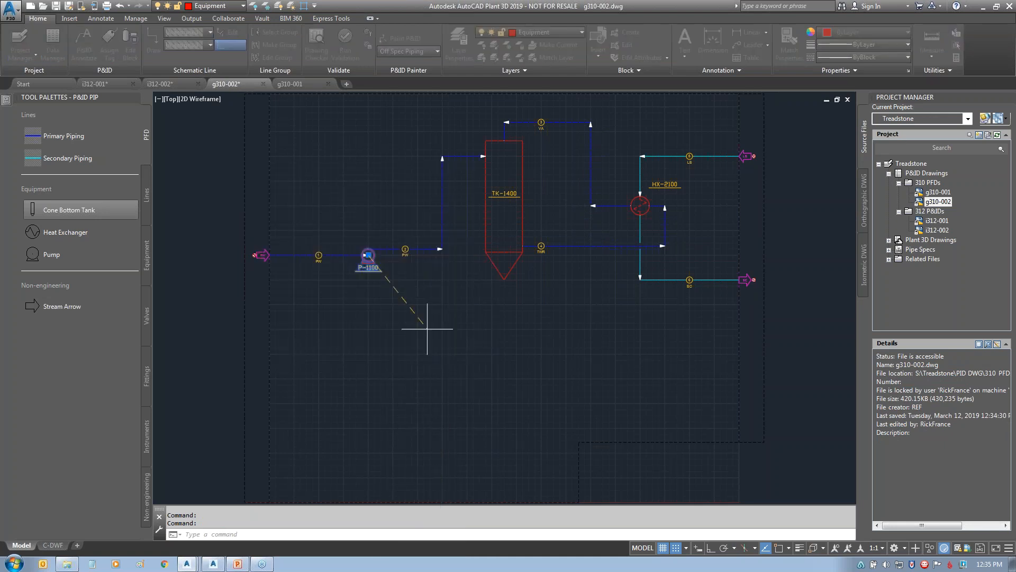
pyautogui.press('Escape')
# - Link the cone bottom tank to the existing TK-1400 tag, skipping the additional annotation
pyautogui.click(498, 251)
pyautogui.rightClick(498, 251)
pyautogui.click(532, 287)
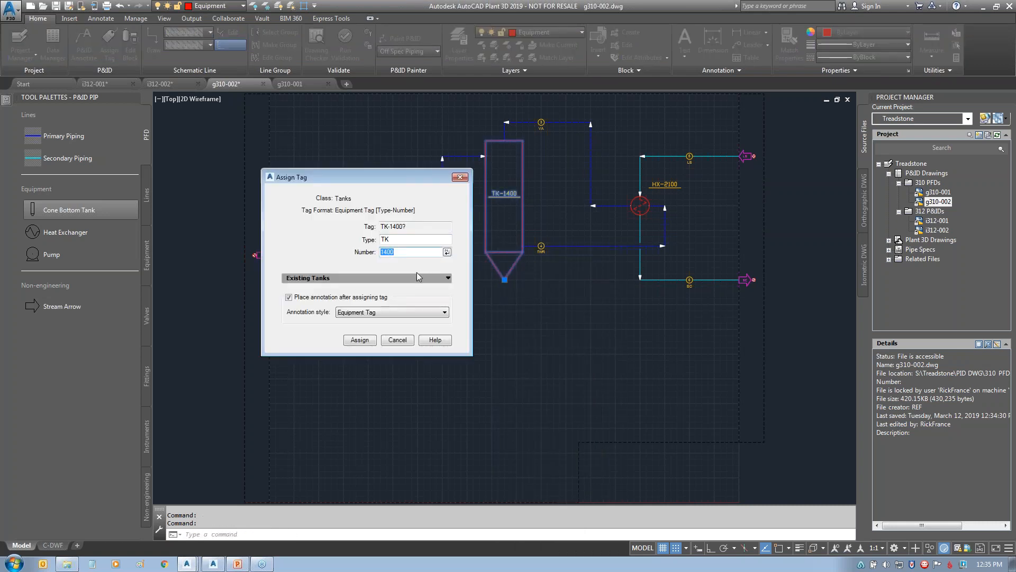
pyautogui.click(360, 340)
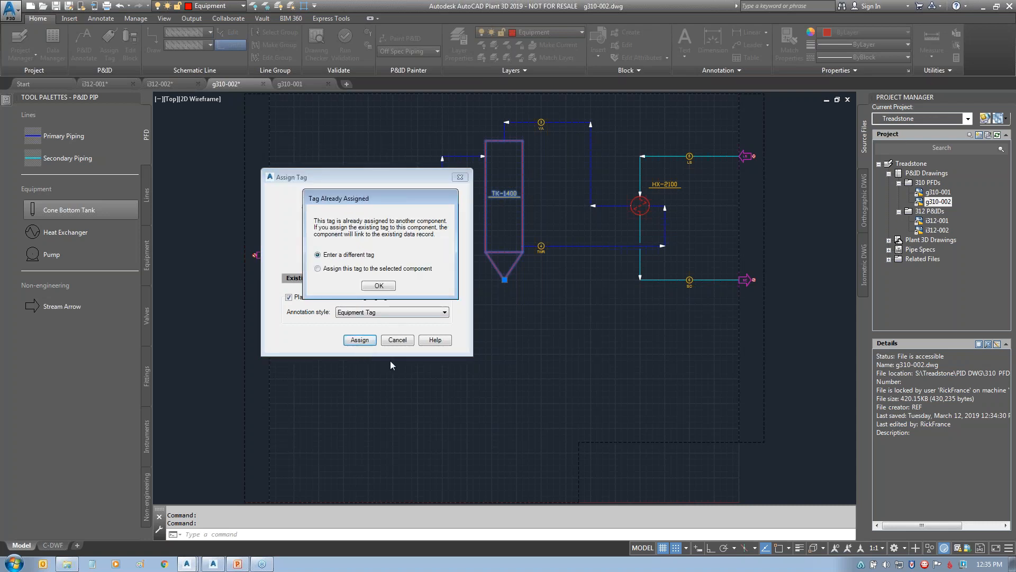
pyautogui.click(379, 285)
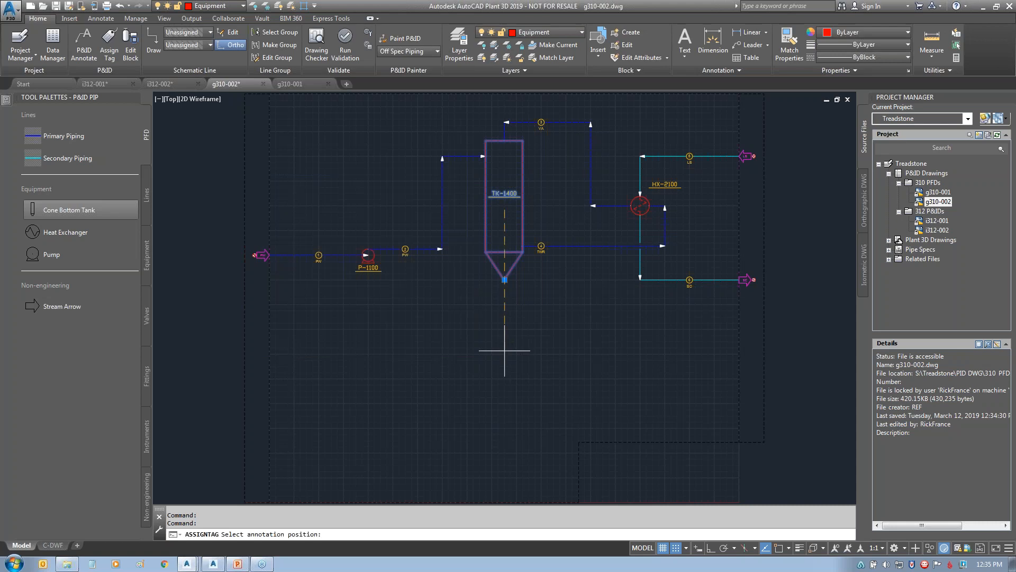
pyautogui.press('Escape')
# - Link the heat exchanger to the existing HX-2100 tag, skipping the additional annotation
pyautogui.click(640, 205)
pyautogui.rightClick(640, 206)
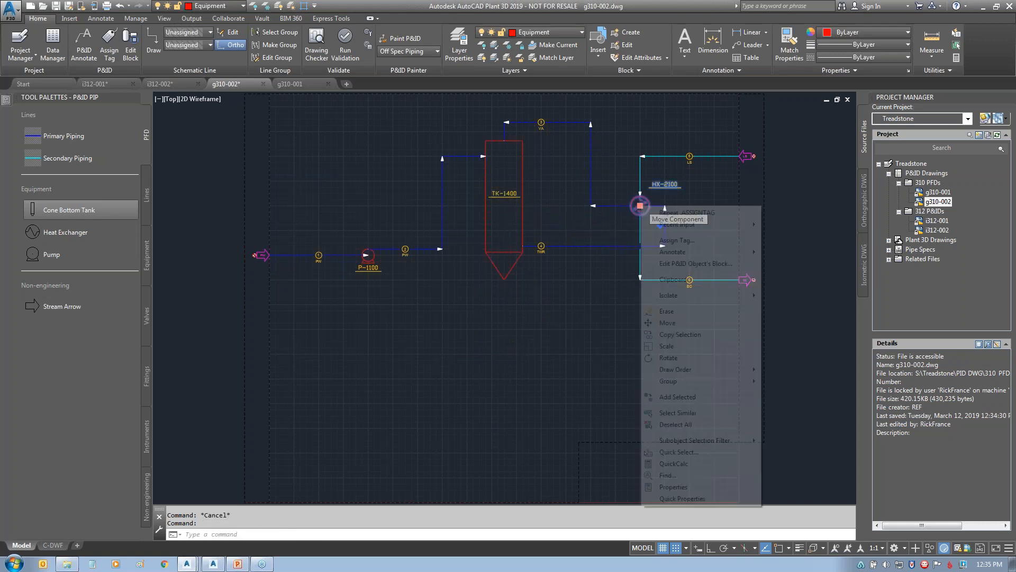
pyautogui.click(677, 240)
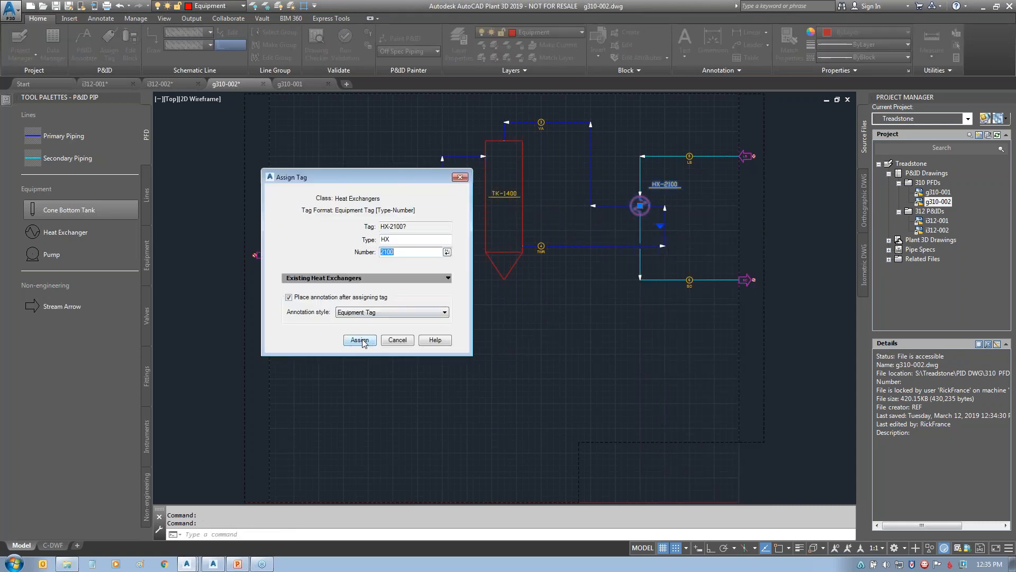
pyautogui.click(362, 339)
pyautogui.click(318, 269)
pyautogui.click(378, 286)
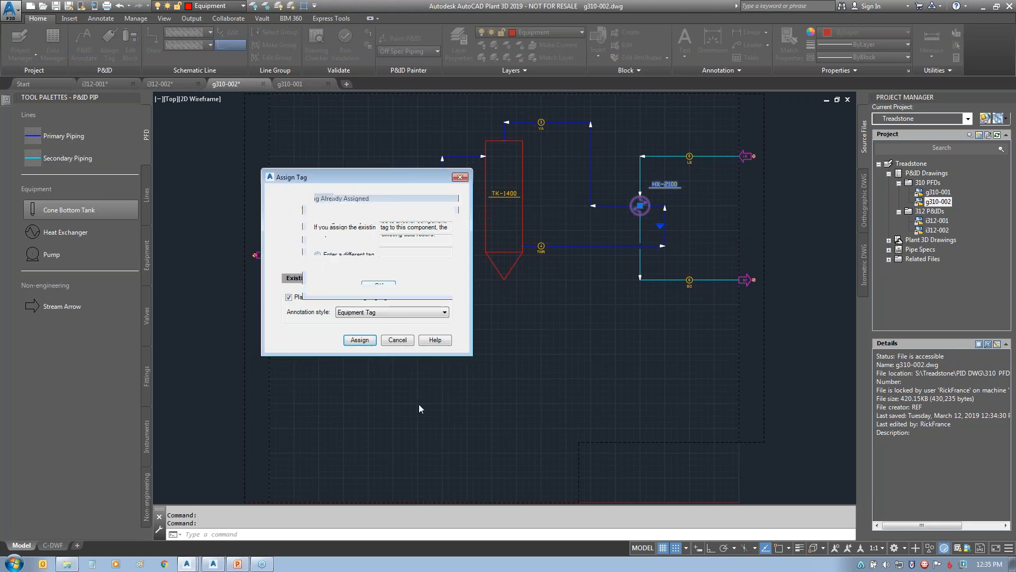
pyautogui.press('Escape')
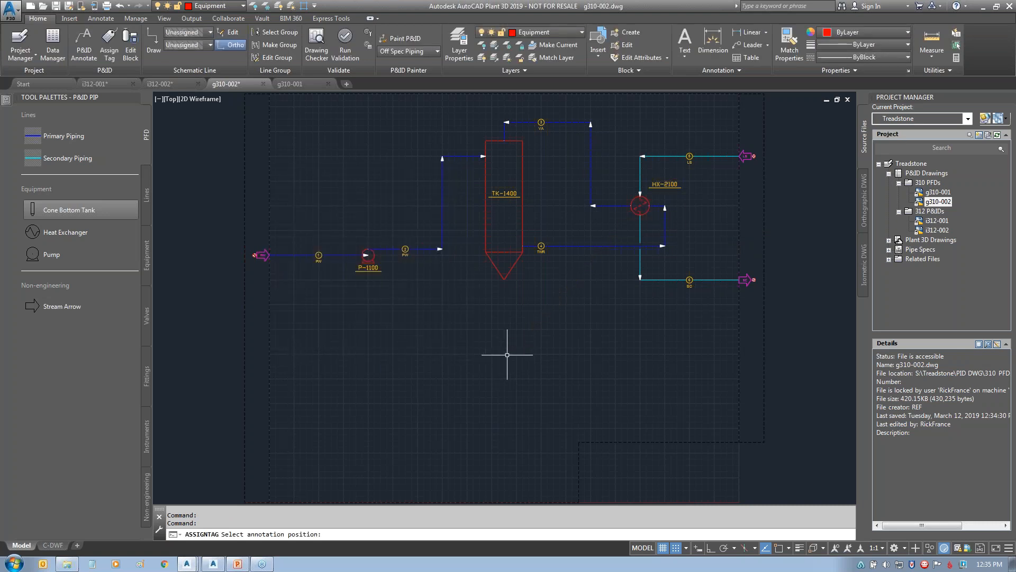
# - Close the i312-001 and i312-002 drawings and keep g310-002 open
pyautogui.click(110, 84)
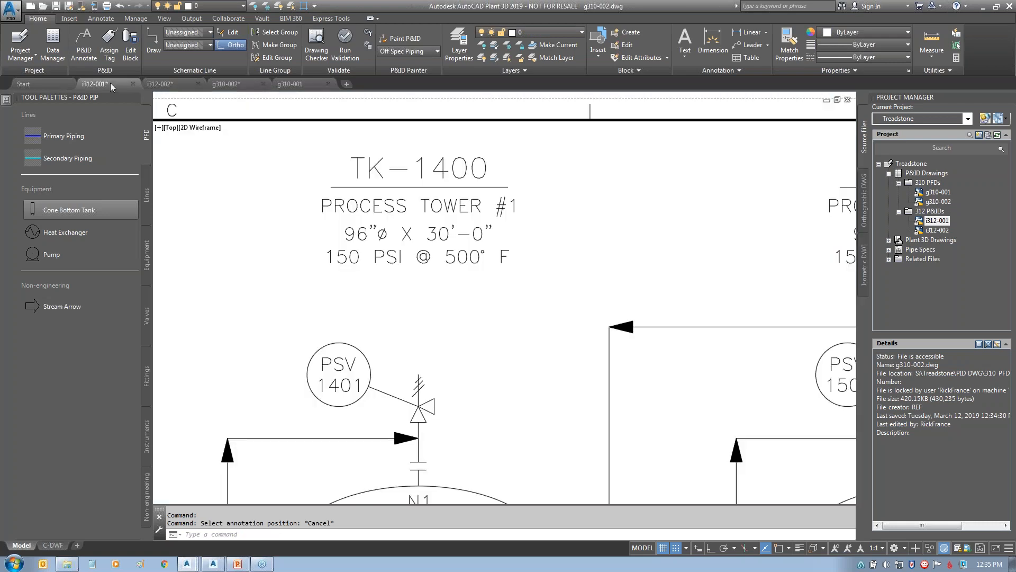
pyautogui.click(133, 84)
pyautogui.click(550, 307)
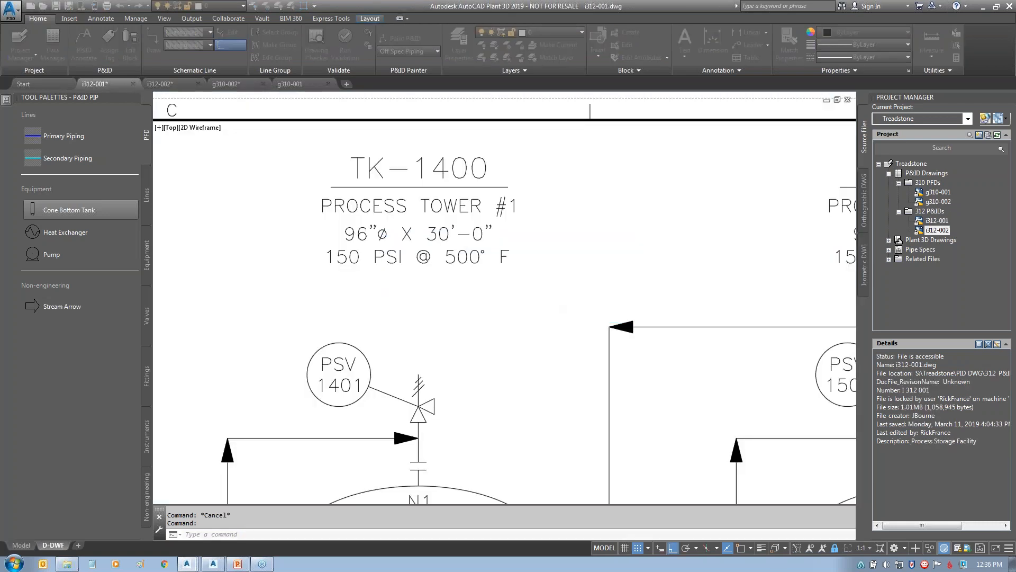
pyautogui.click(176, 85)
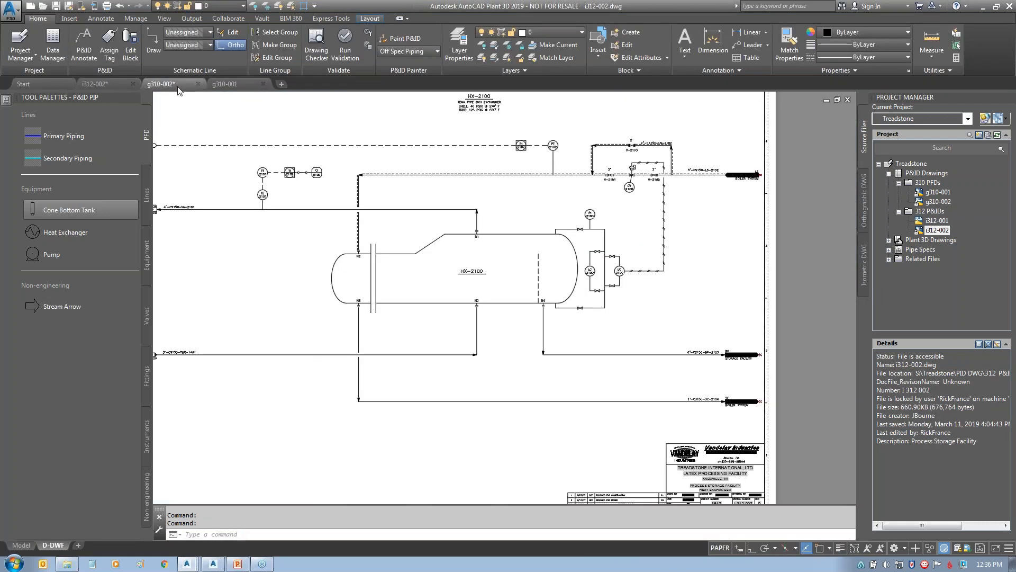
pyautogui.click(198, 84)
pyautogui.click(596, 307)
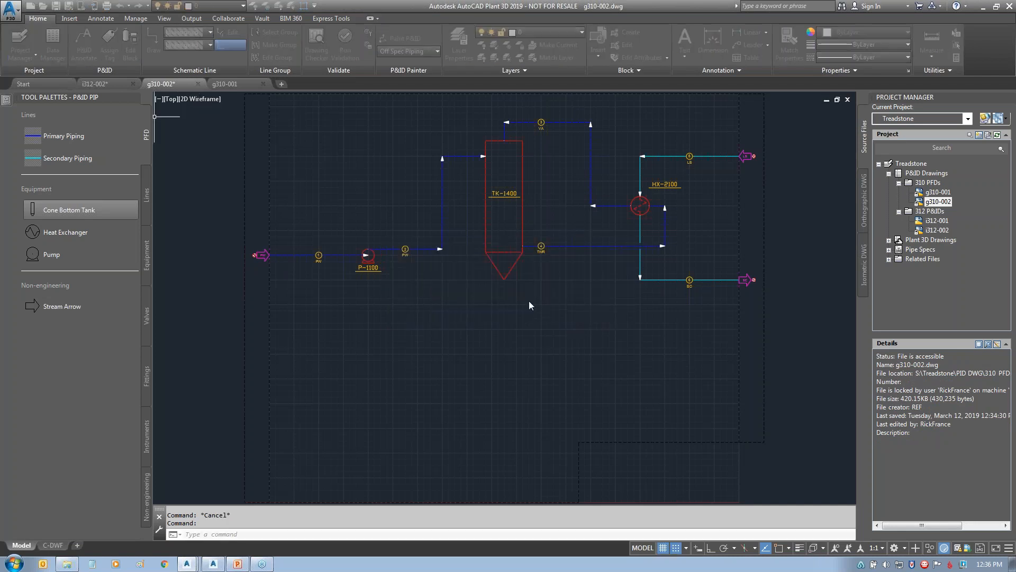
pyautogui.click(114, 84)
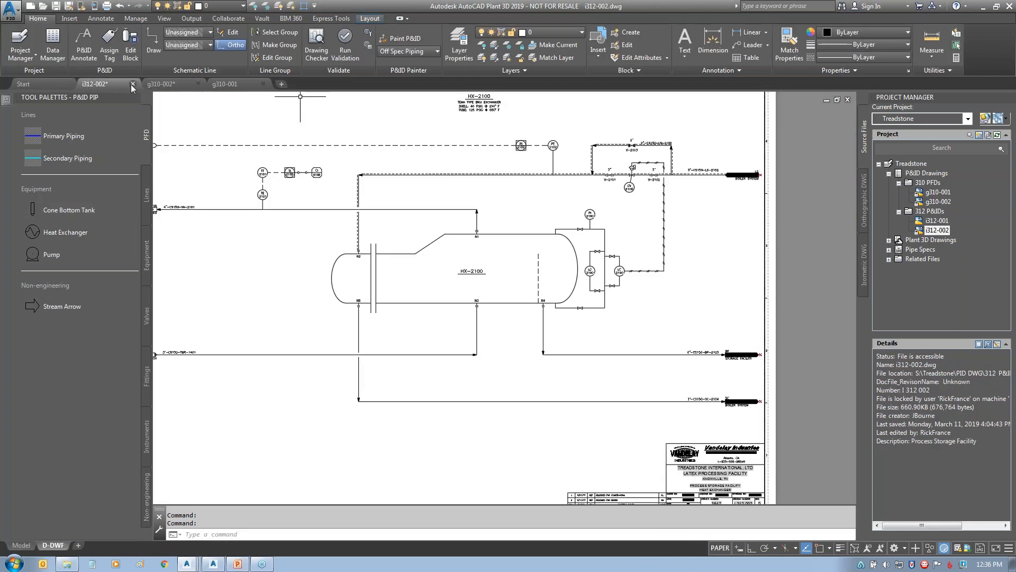
pyautogui.click(133, 84)
pyautogui.click(549, 306)
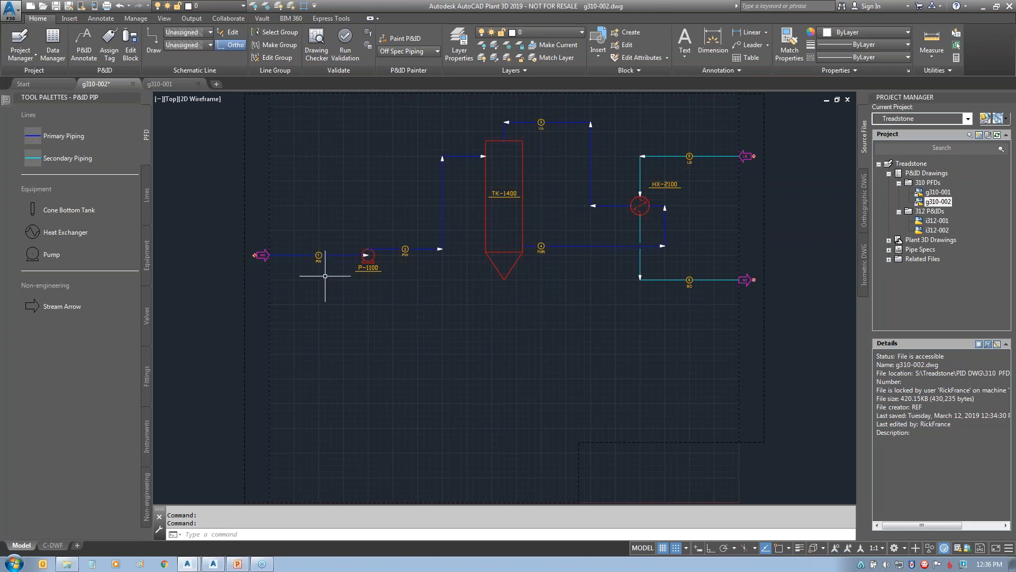
pyautogui.scroll(4, 322, 274)
pyautogui.scroll(-4, 578, 293)
pyautogui.moveTo(547, 338); pyautogui.dragTo(391, 323, button='middle')
pyautogui.middleClick(439, 357)
pyautogui.middleClick(439, 358)
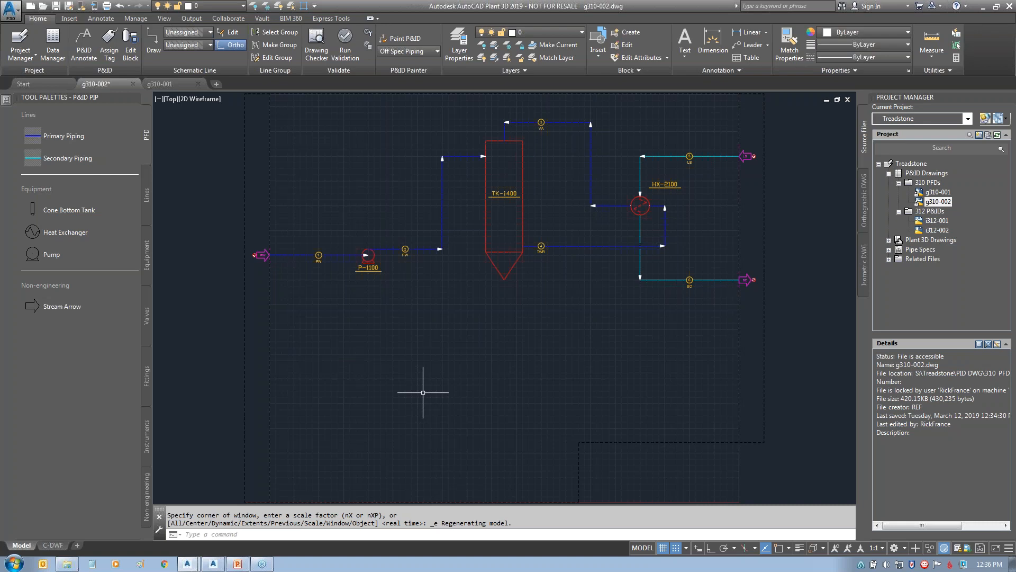
pyautogui.click(911, 164)
pyautogui.rightClick(911, 165)
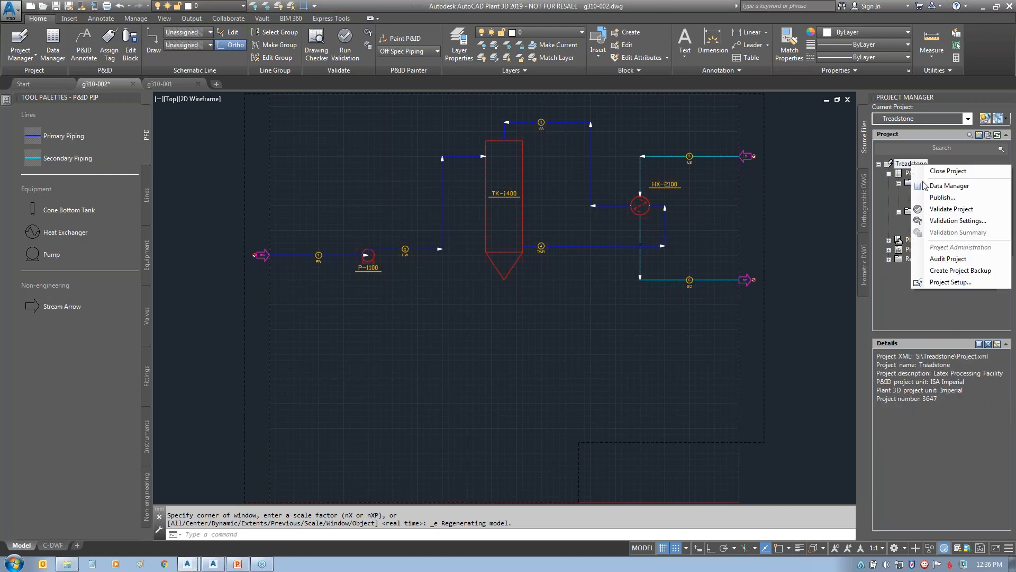
pyautogui.click(948, 283)
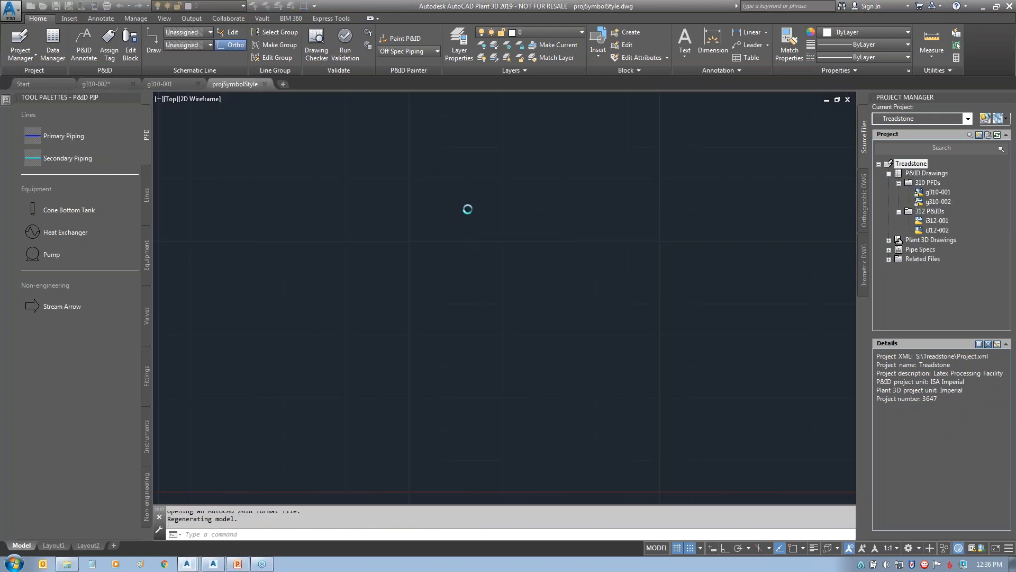
pyautogui.click(218, 181)
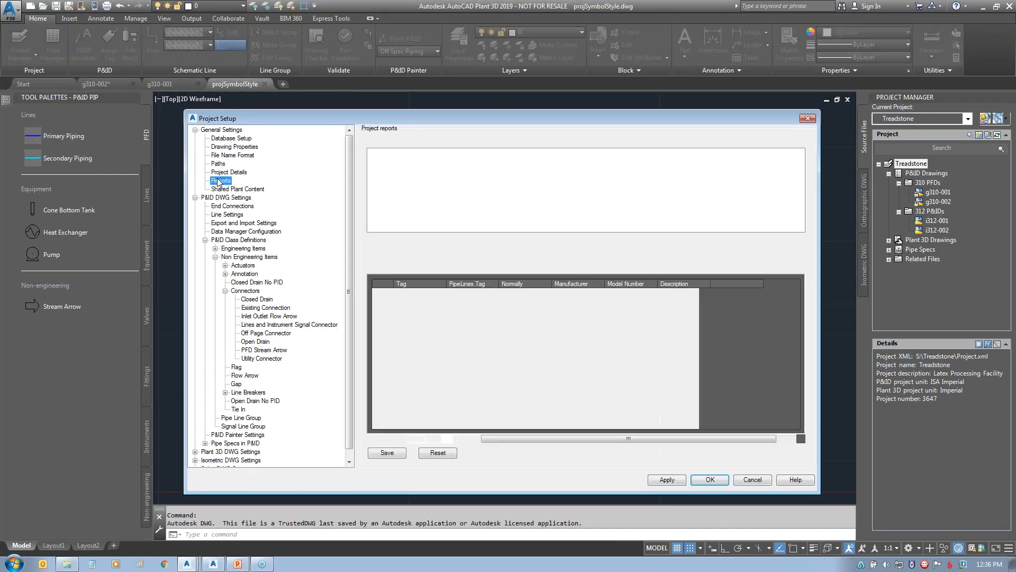
pyautogui.click(397, 160)
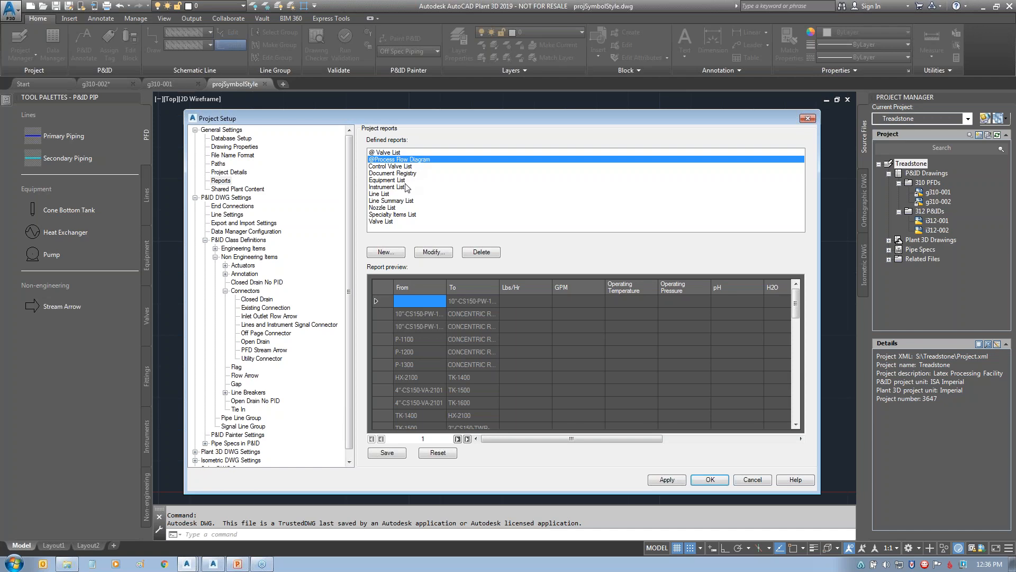
pyautogui.click(378, 194)
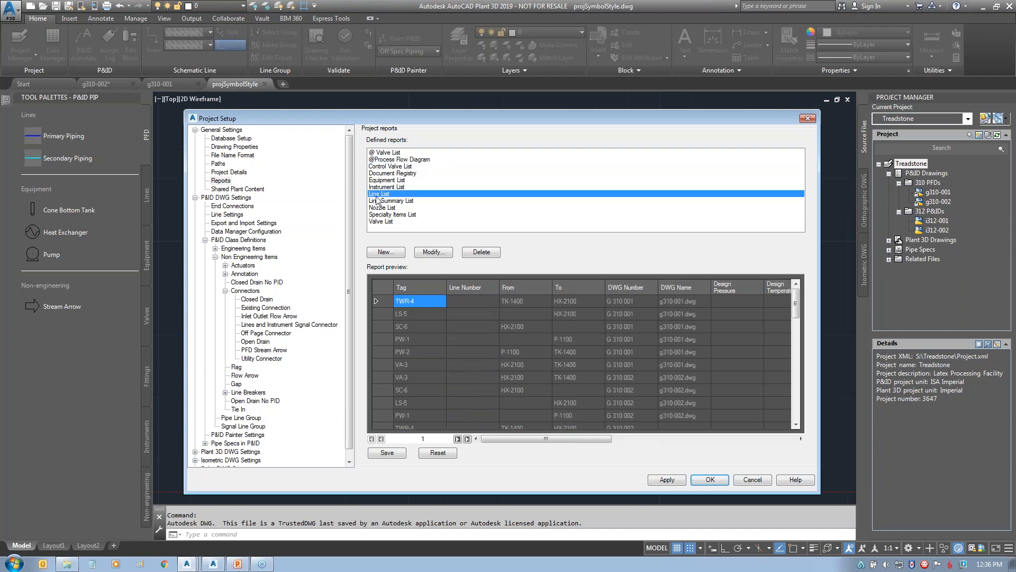
pyautogui.click(387, 253)
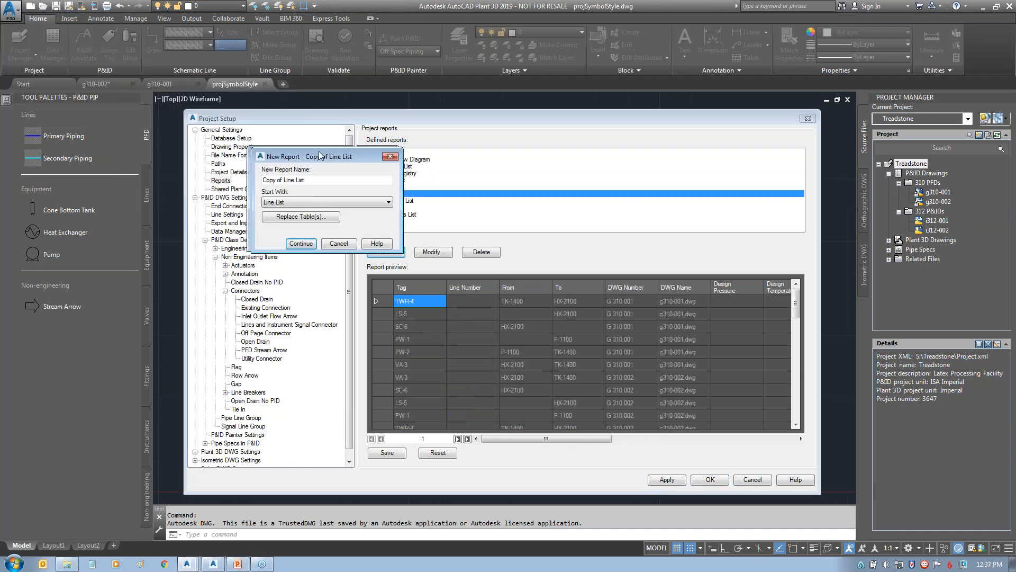
pyautogui.moveTo(382, 175); pyautogui.dragTo(384, 174)
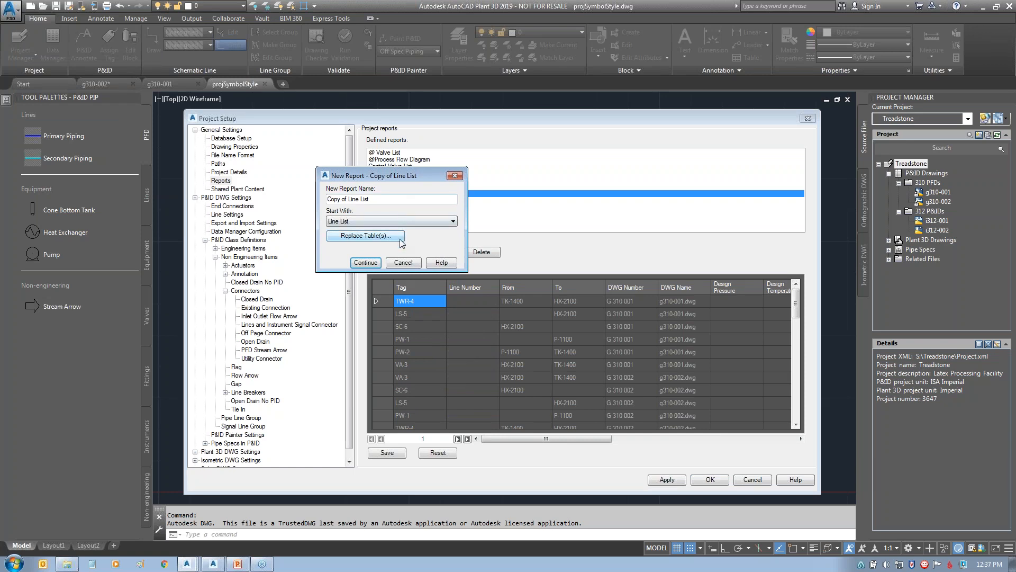
pyautogui.moveTo(381, 199); pyautogui.dragTo(289, 184)
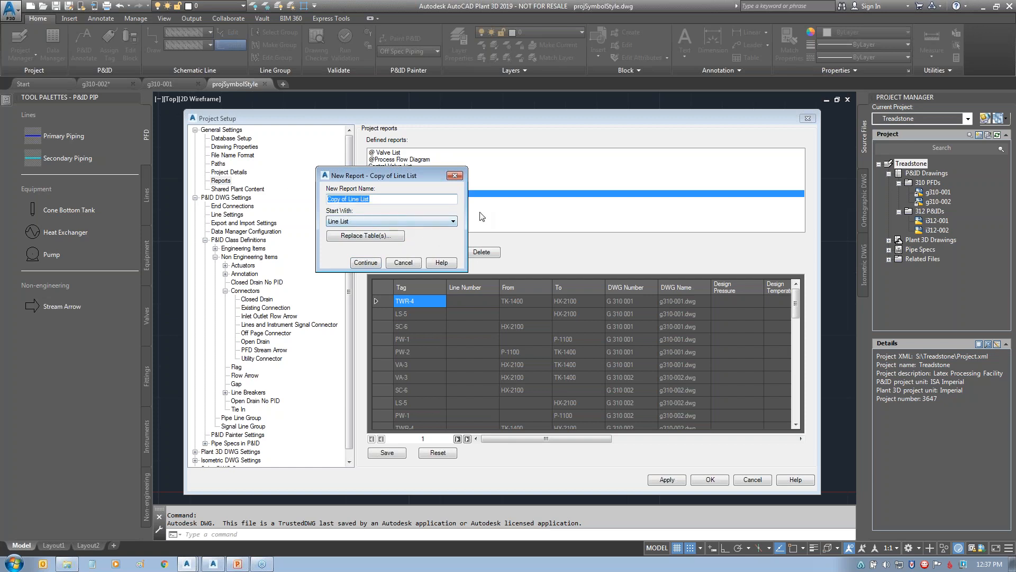
pyautogui.click(404, 263)
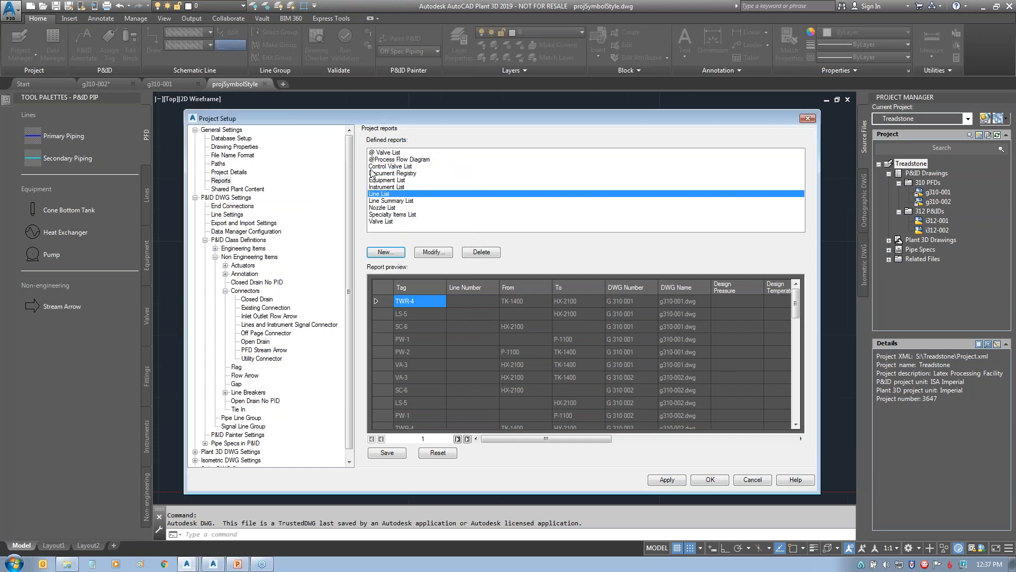
pyautogui.click(389, 160)
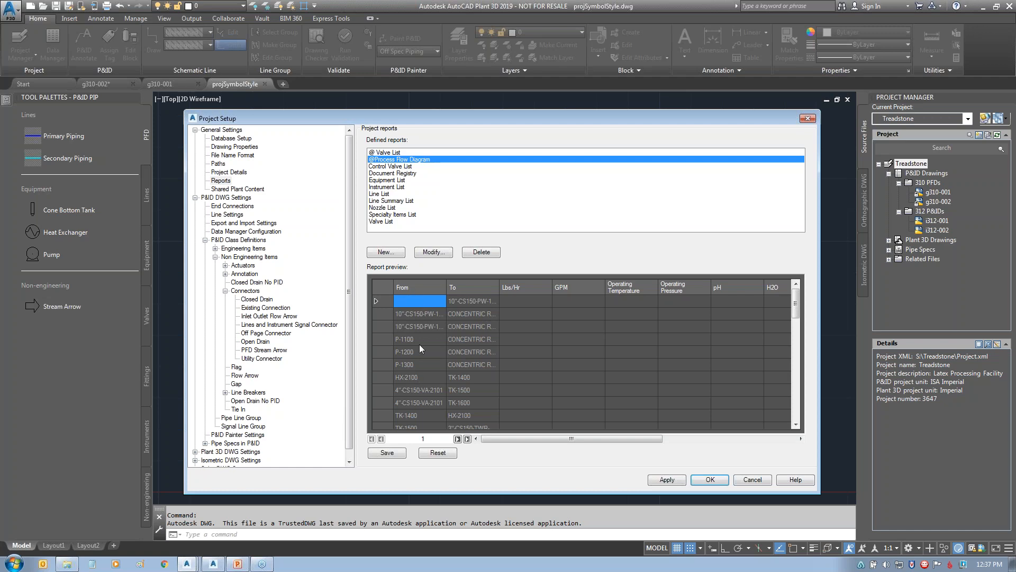
pyautogui.moveTo(645, 438); pyautogui.dragTo(804, 439)
pyautogui.click(669, 315)
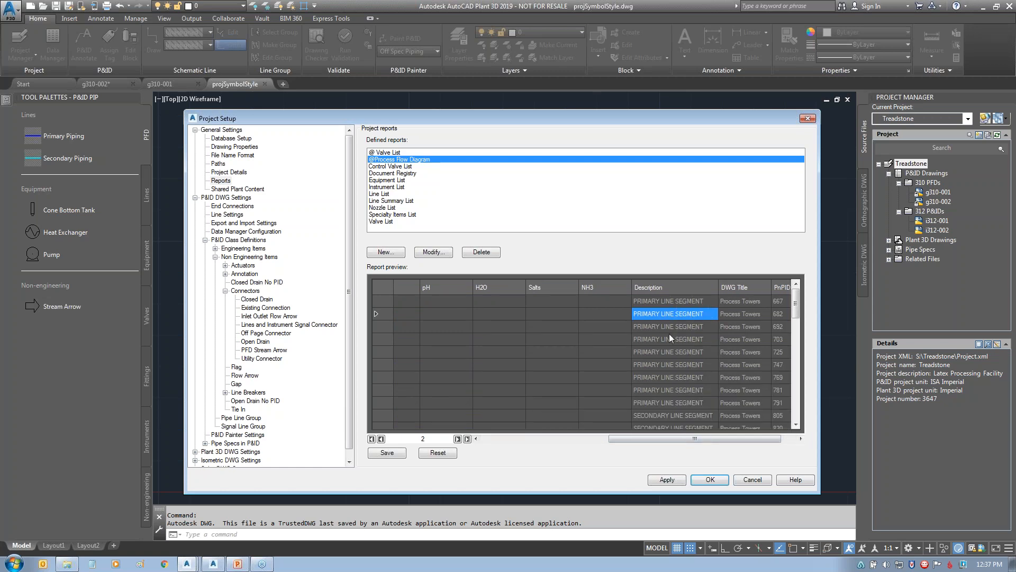
pyautogui.click(432, 254)
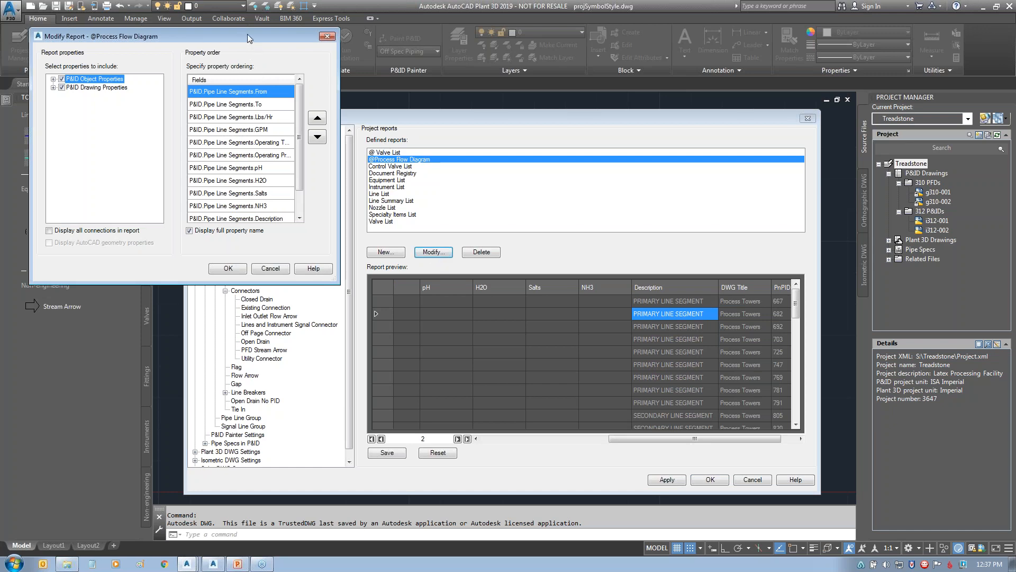
pyautogui.moveTo(247, 34); pyautogui.dragTo(275, 36)
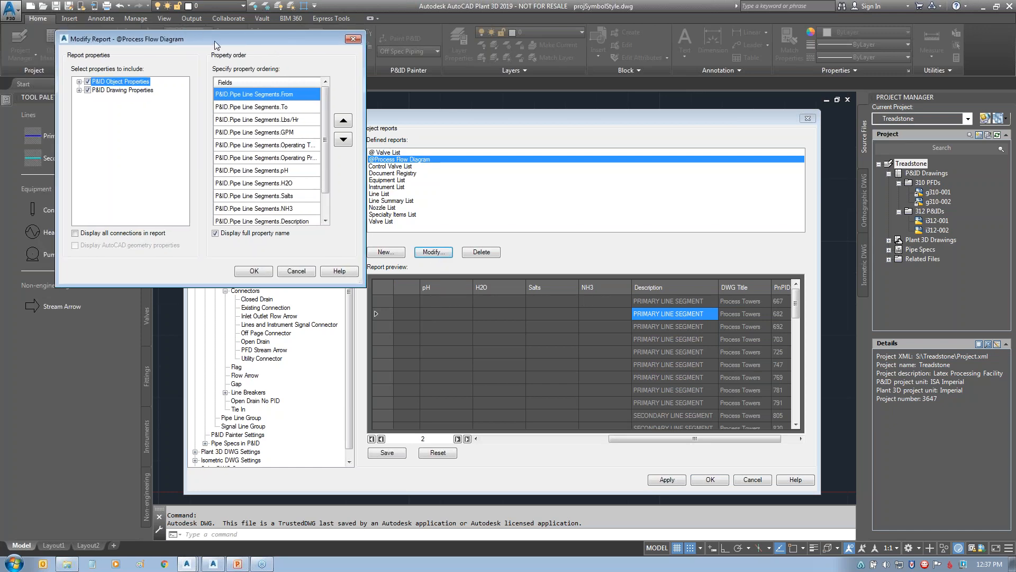
pyautogui.moveTo(220, 43); pyautogui.dragTo(543, 153)
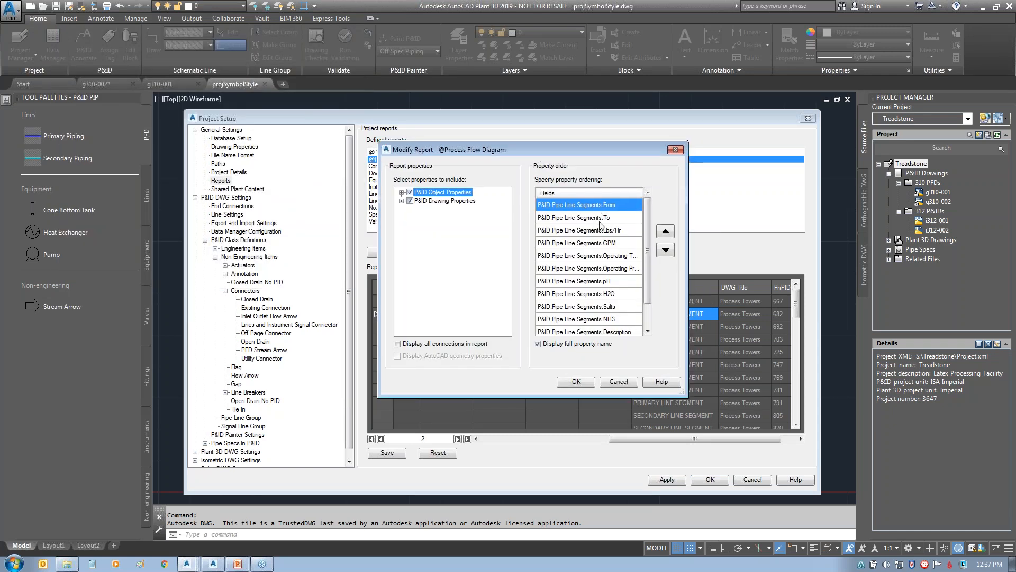
# - In the report's Pipe Line Segments properties, exclude Description and include the stream number
pyautogui.click(401, 192)
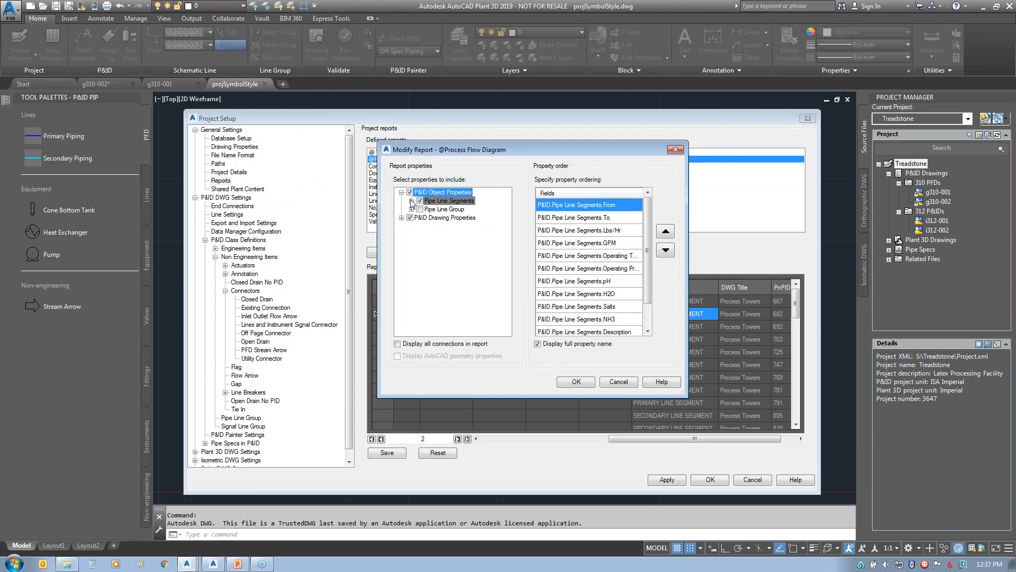
pyautogui.click(412, 201)
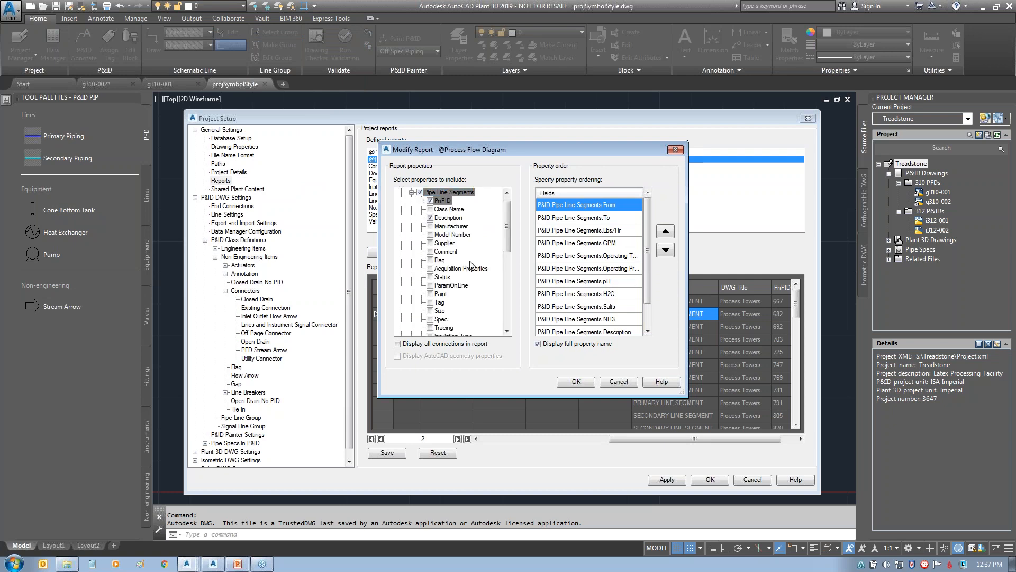
pyautogui.click(430, 218)
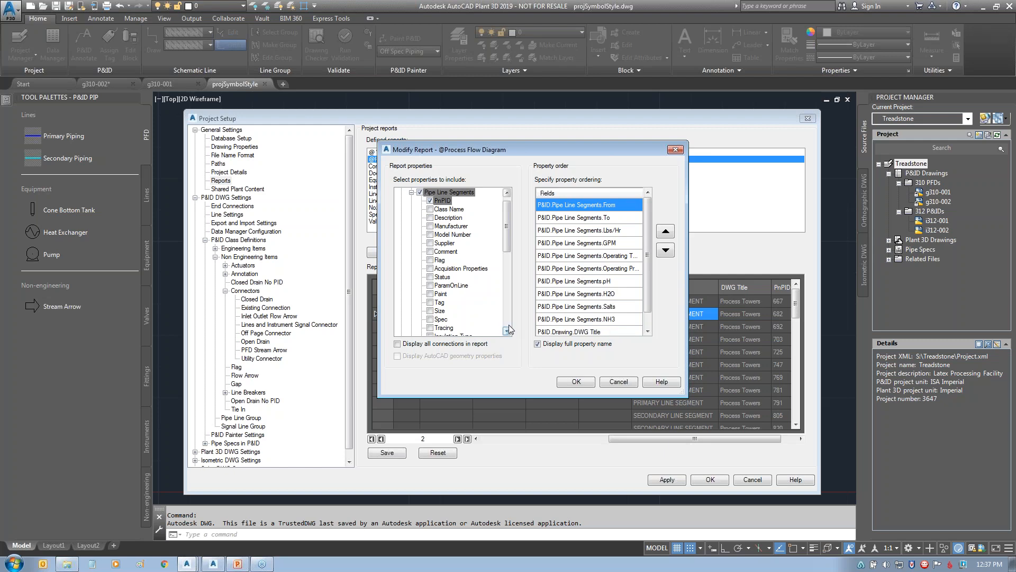
pyautogui.scroll(-5, 510, 323)
pyautogui.click(430, 319)
pyautogui.scroll(5, 508, 209)
pyautogui.click(411, 201)
# - Include Service from the Pipe Line Group properties and Description from the P&ID Drawing Properties in the report
pyautogui.click(411, 209)
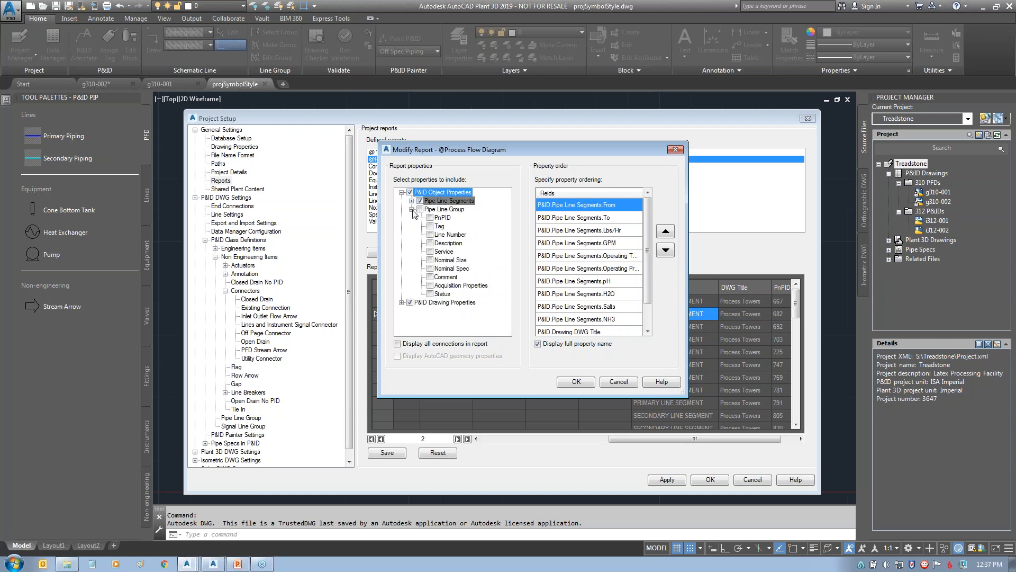
pyautogui.click(431, 251)
pyautogui.click(412, 209)
pyautogui.click(401, 217)
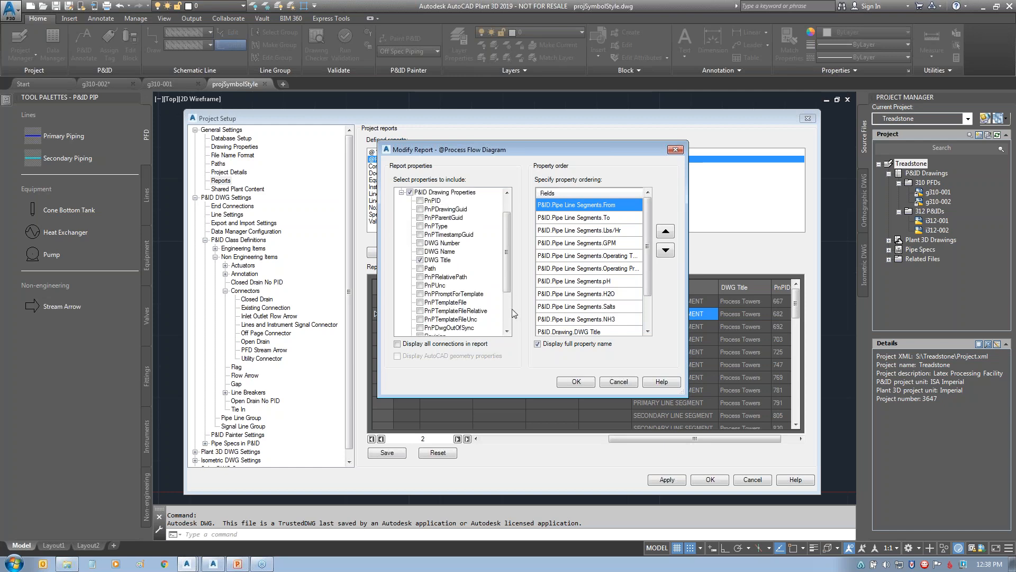
pyautogui.scroll(-2, 509, 313)
pyautogui.click(420, 302)
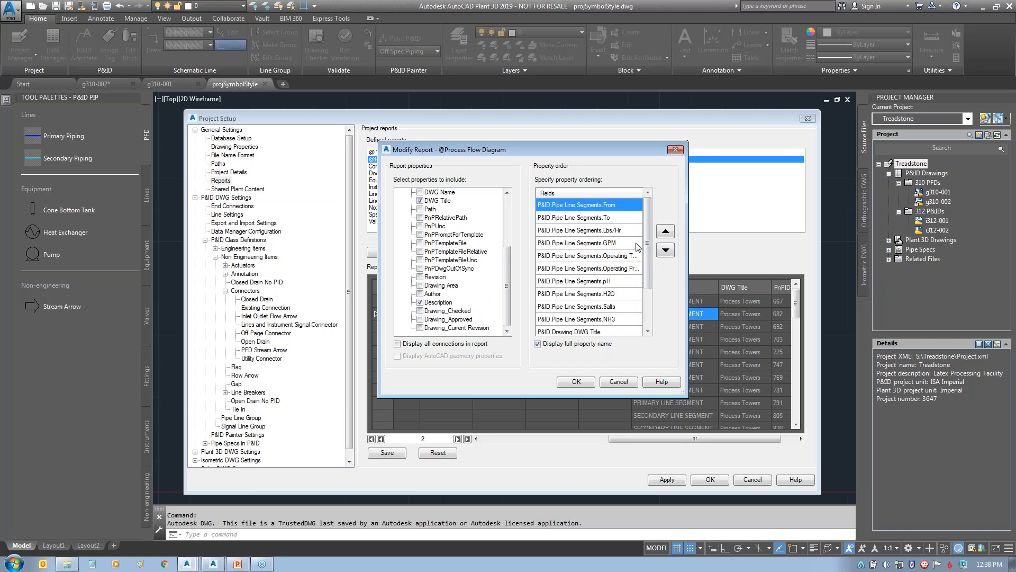
pyautogui.moveTo(586, 149); pyautogui.dragTo(271, 181)
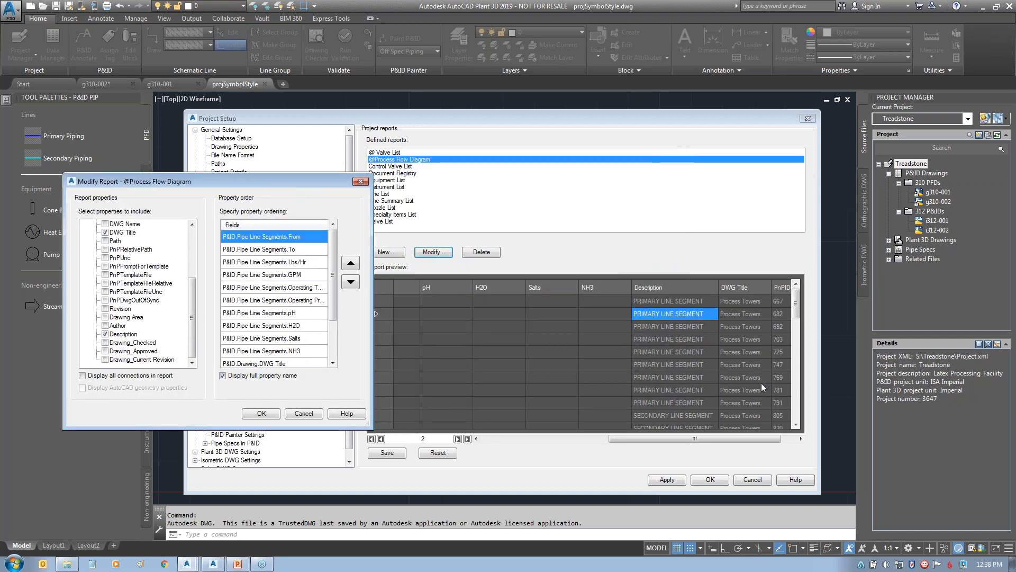
pyautogui.moveTo(256, 179); pyautogui.dragTo(563, 159)
# - Move the Pipe Line Segments stream number field to the first place in the report's property order
pyautogui.click(642, 332)
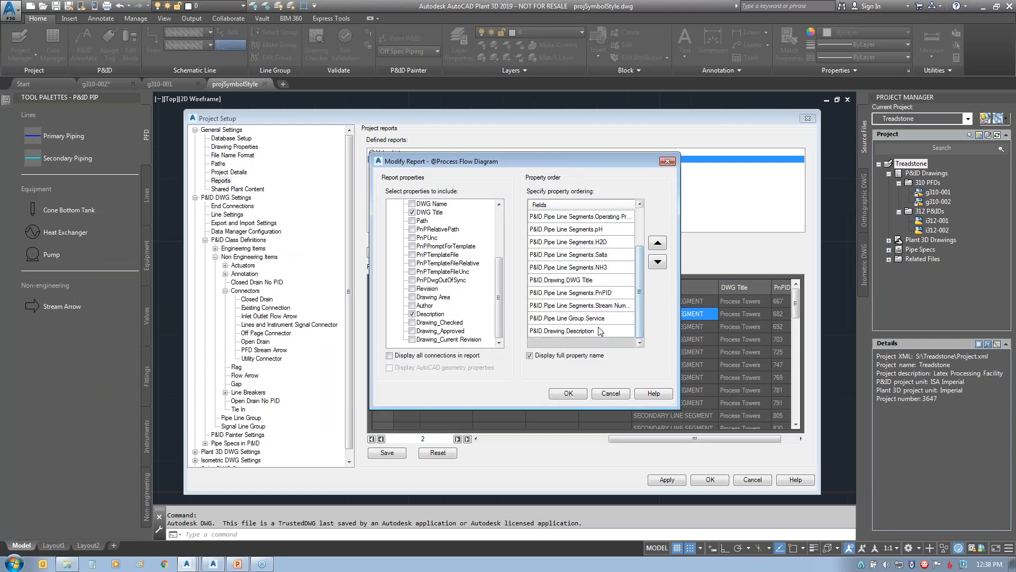
pyautogui.click(597, 305)
pyautogui.click(658, 243)
pyautogui.click(658, 243)
pyautogui.click(658, 244)
pyautogui.click(658, 244)
pyautogui.click(658, 243)
pyautogui.click(658, 243)
pyautogui.click(658, 244)
pyautogui.click(658, 243)
pyautogui.click(658, 243)
pyautogui.click(657, 244)
pyautogui.click(658, 244)
pyautogui.click(657, 243)
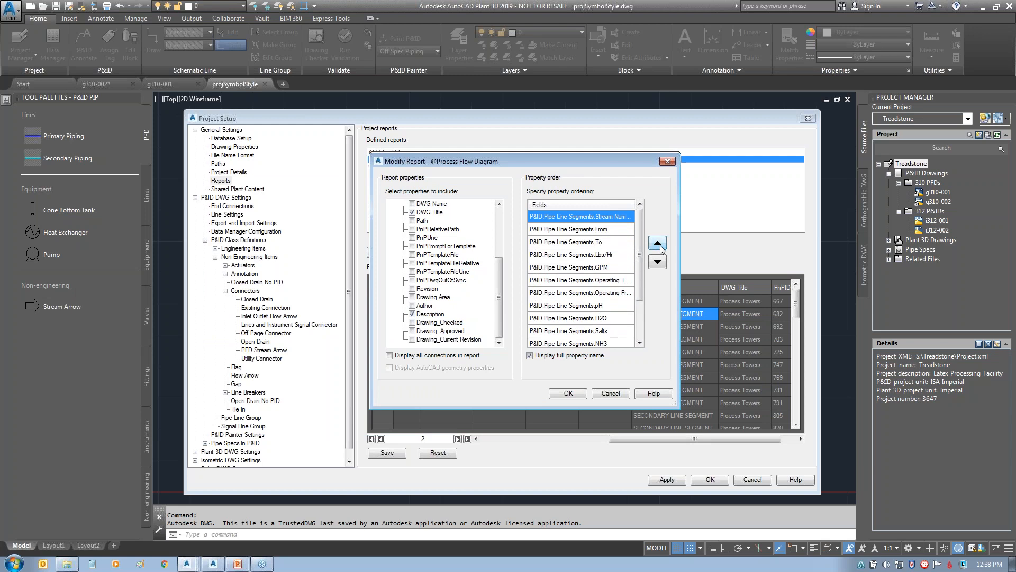
# - Move the Pipe Line Group Service field to second place in the property order, directly after the stream number
pyautogui.click(642, 330)
pyautogui.click(600, 318)
pyautogui.click(657, 244)
pyautogui.click(657, 243)
pyautogui.click(658, 244)
pyautogui.click(658, 243)
pyautogui.click(658, 243)
pyautogui.click(658, 244)
pyautogui.click(658, 244)
pyautogui.click(658, 243)
pyautogui.click(658, 243)
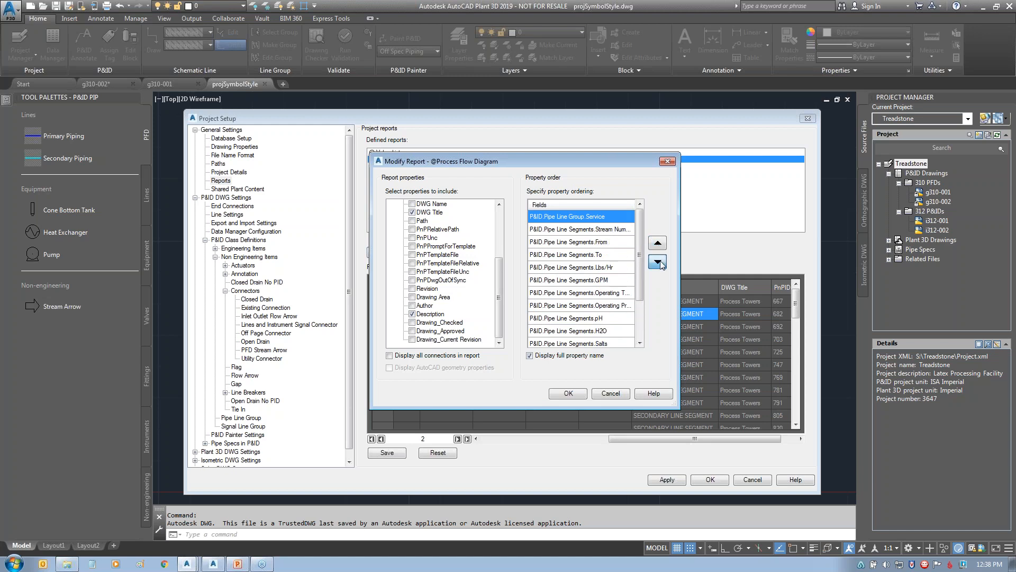
pyautogui.click(658, 243)
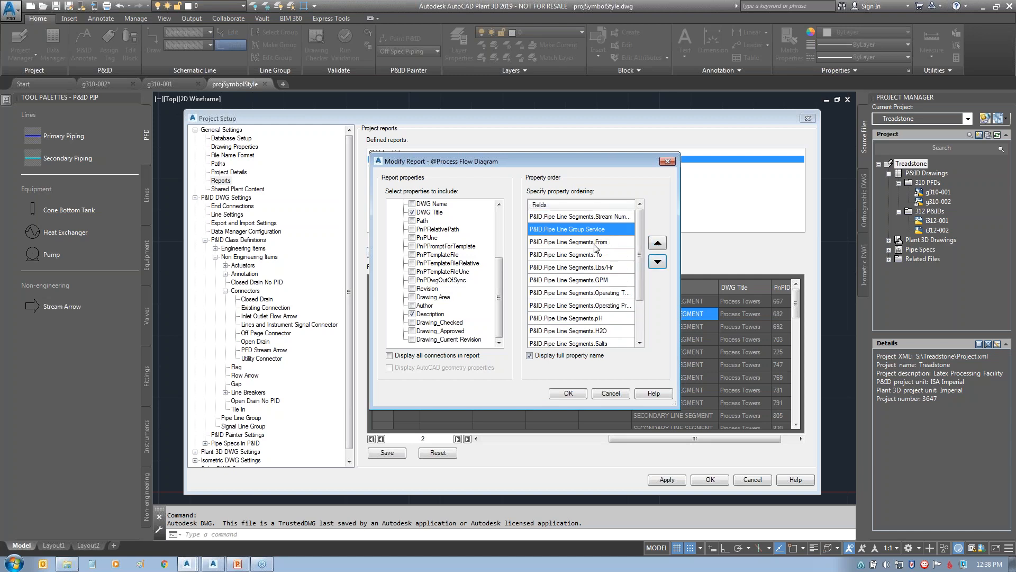
# - Move the Drawing Description field up in the property order to sit between NH3 and DWG Title
pyautogui.click(640, 331)
pyautogui.click(590, 332)
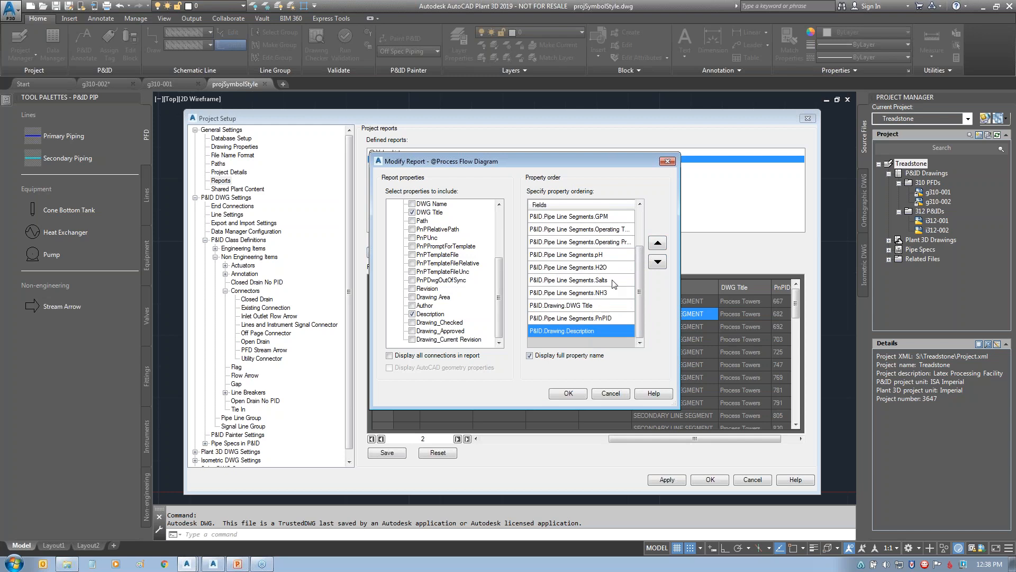
pyautogui.click(658, 243)
pyautogui.click(658, 243)
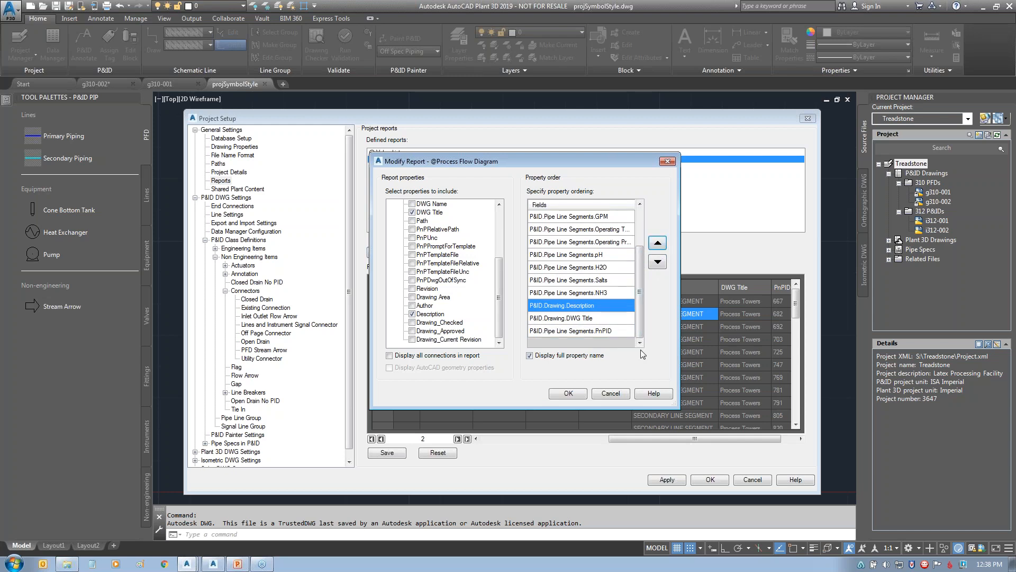
pyautogui.moveTo(637, 304); pyautogui.dragTo(636, 299)
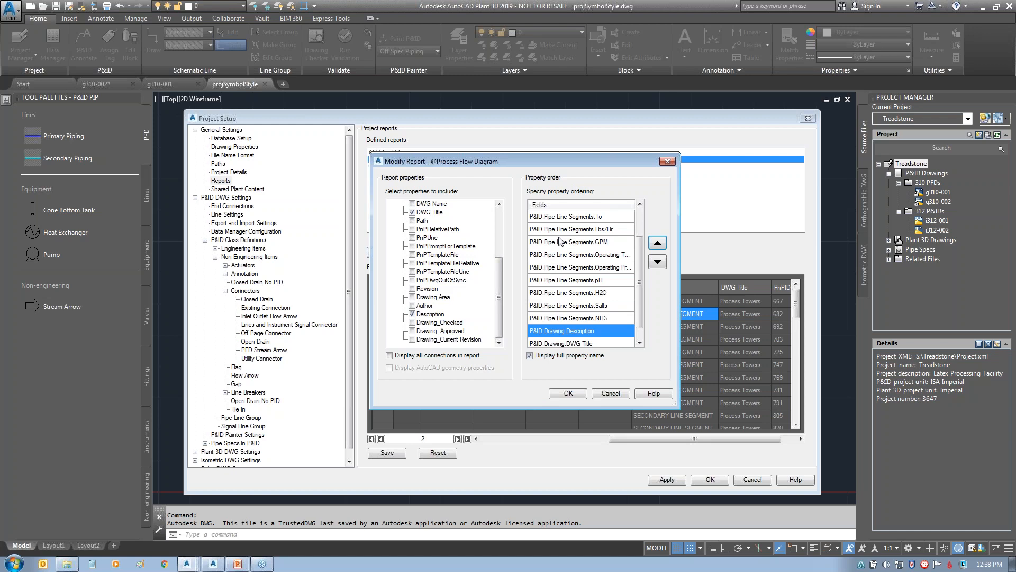
pyautogui.click(567, 393)
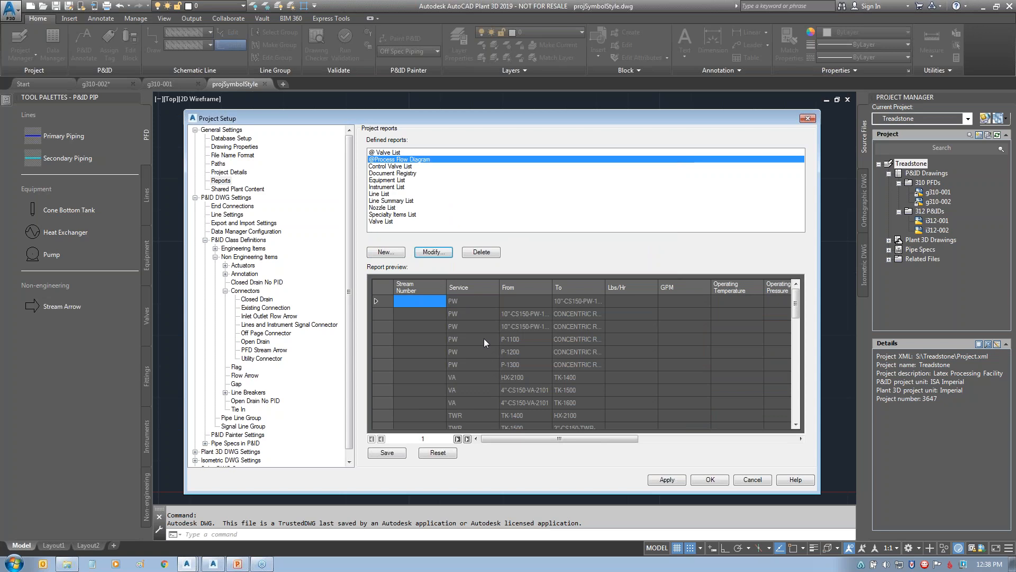
pyautogui.click(710, 479)
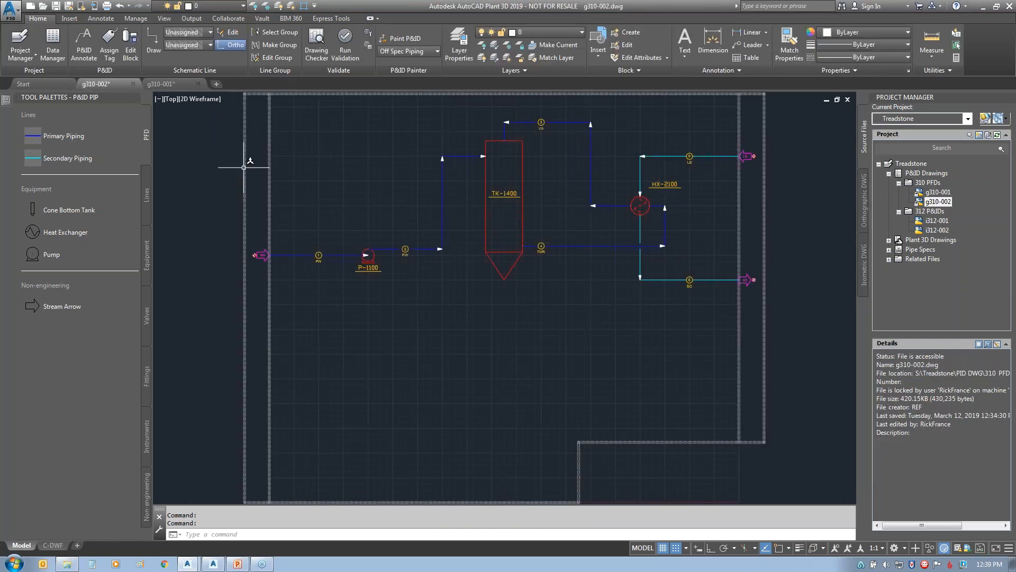
pyautogui.click(267, 116)
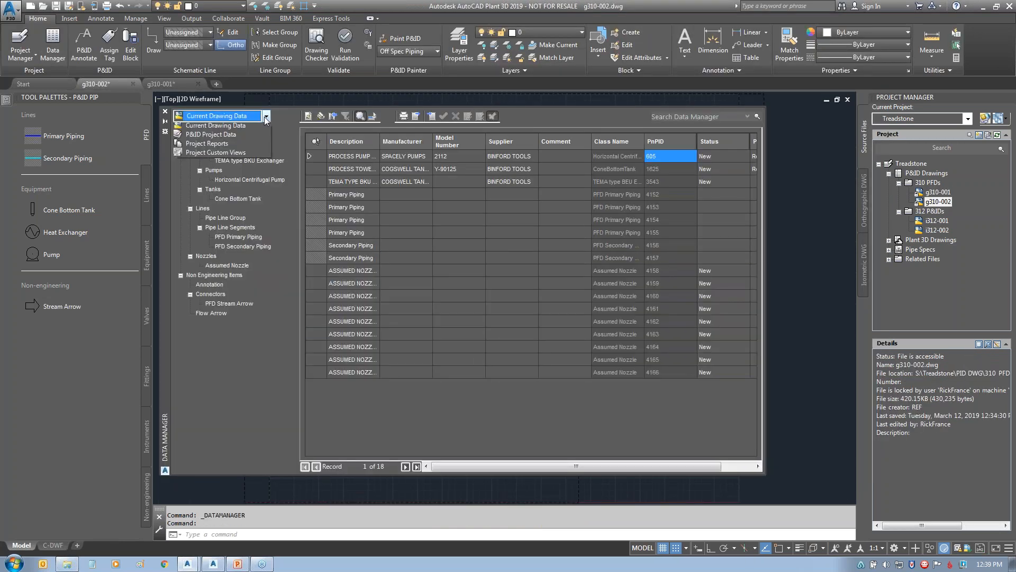
pyautogui.click(207, 146)
pyautogui.click(221, 151)
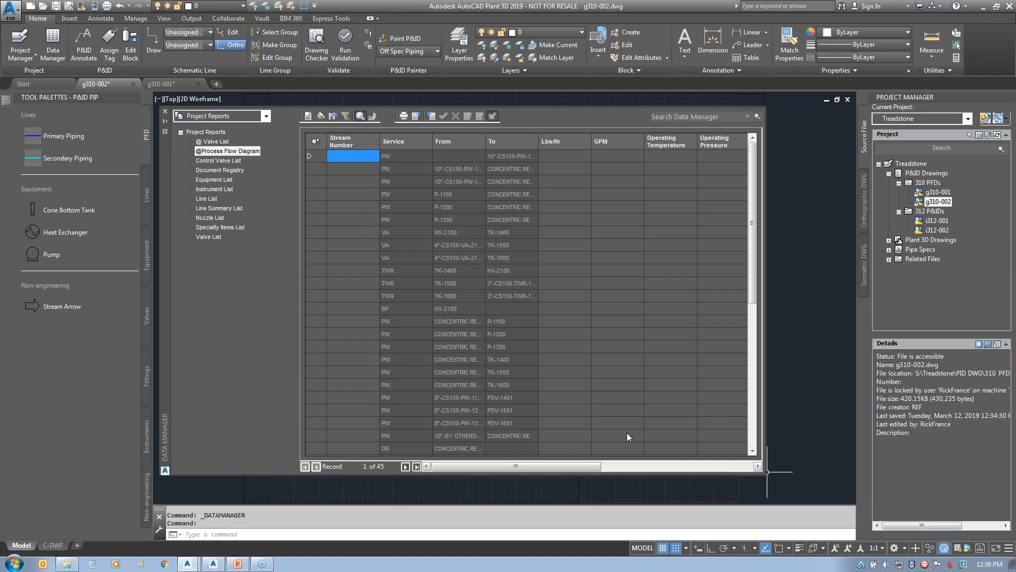
# - Widen the report's Description column and filter the rows to those with the description Process Flow Diagram
pyautogui.moveTo(564, 465); pyautogui.dragTo(724, 467)
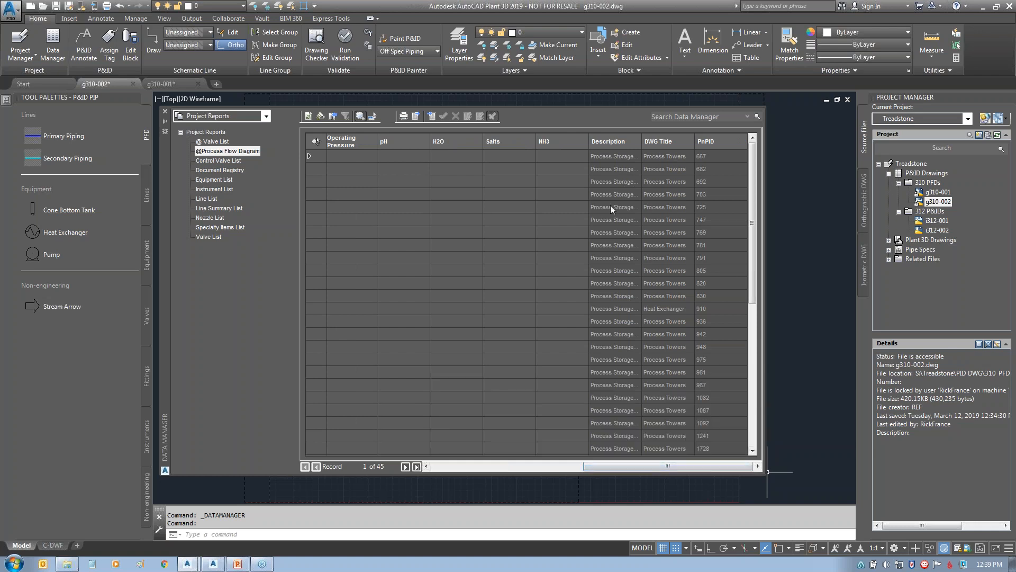
pyautogui.scroll(-7, 754, 434)
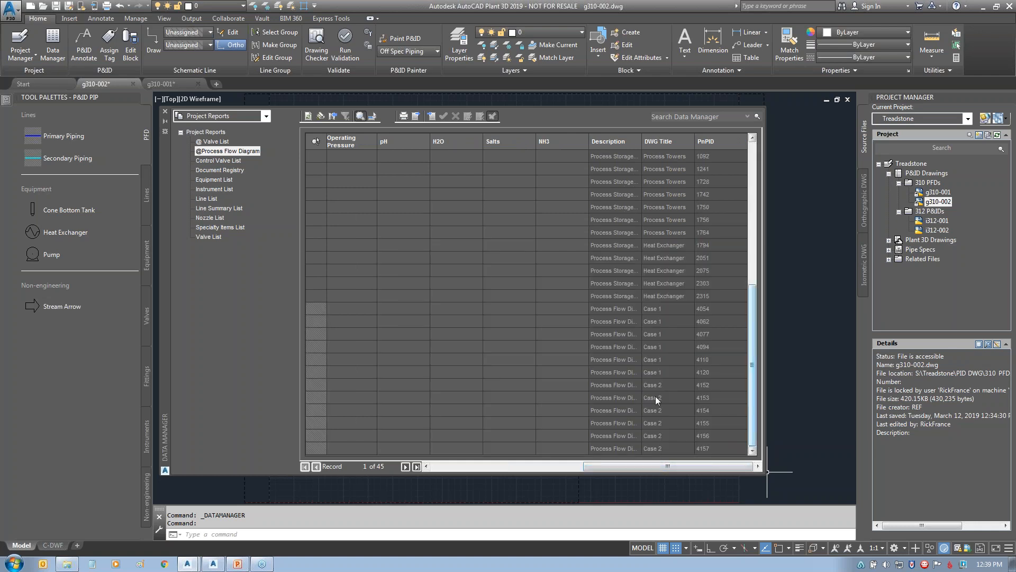
pyautogui.moveTo(642, 141); pyautogui.dragTo(667, 142)
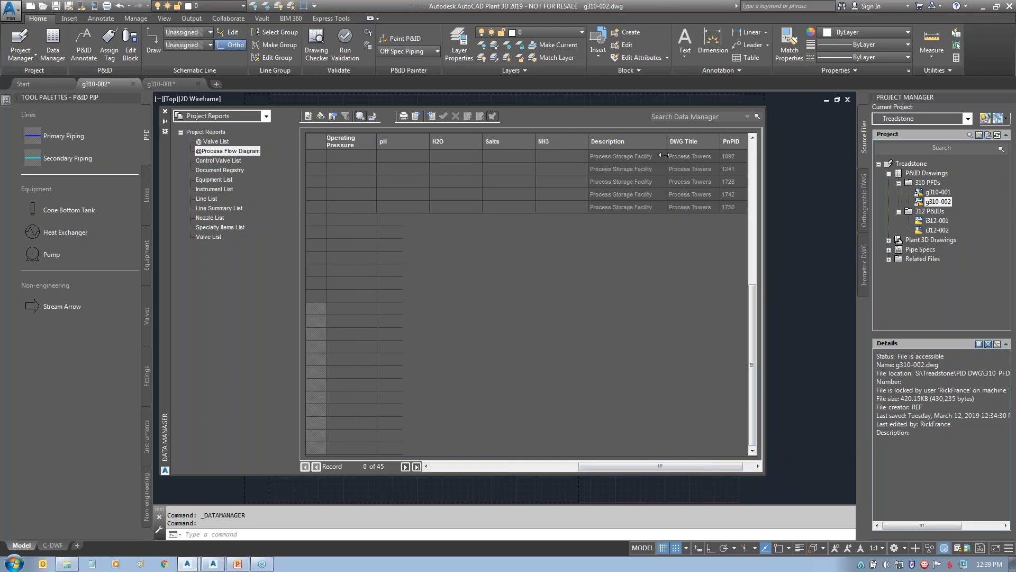
pyautogui.click(617, 322)
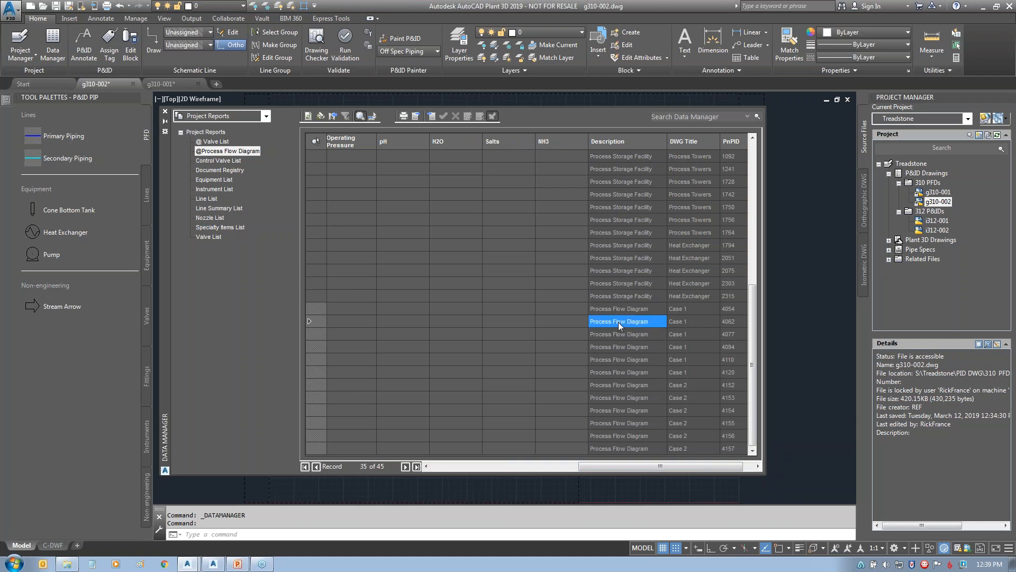
pyautogui.rightClick(618, 322)
pyautogui.click(658, 382)
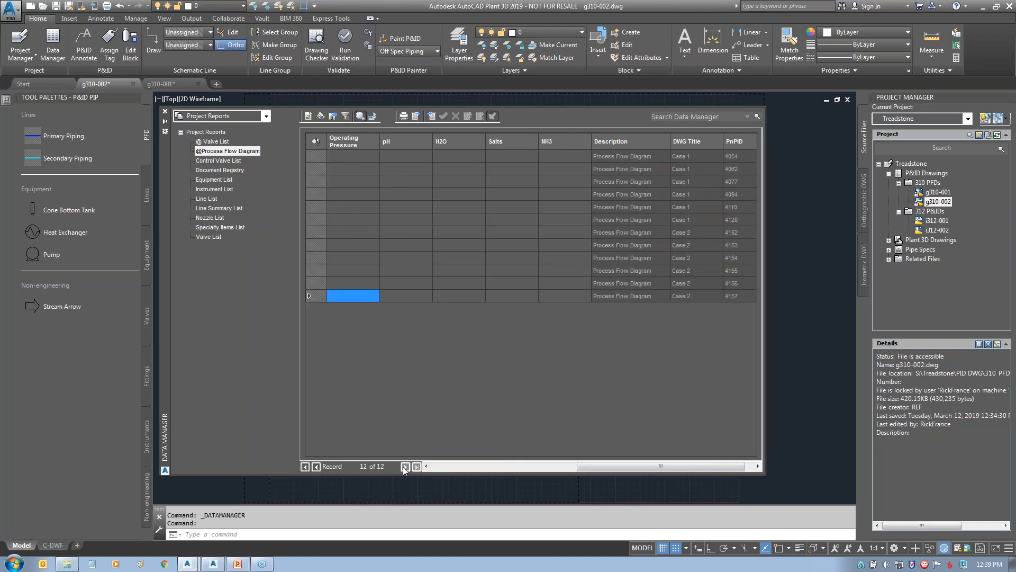
# - Review the filtered report's columns from Stream Number through DWG Title for the Case 1 and Case 2 rows
pyautogui.click(436, 469)
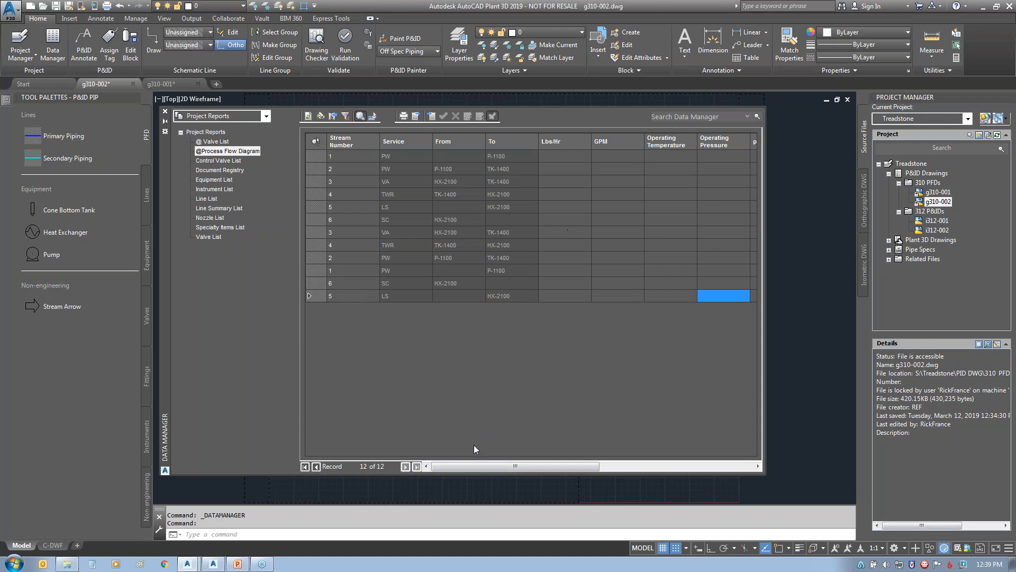
pyautogui.moveTo(465, 465); pyautogui.dragTo(625, 465)
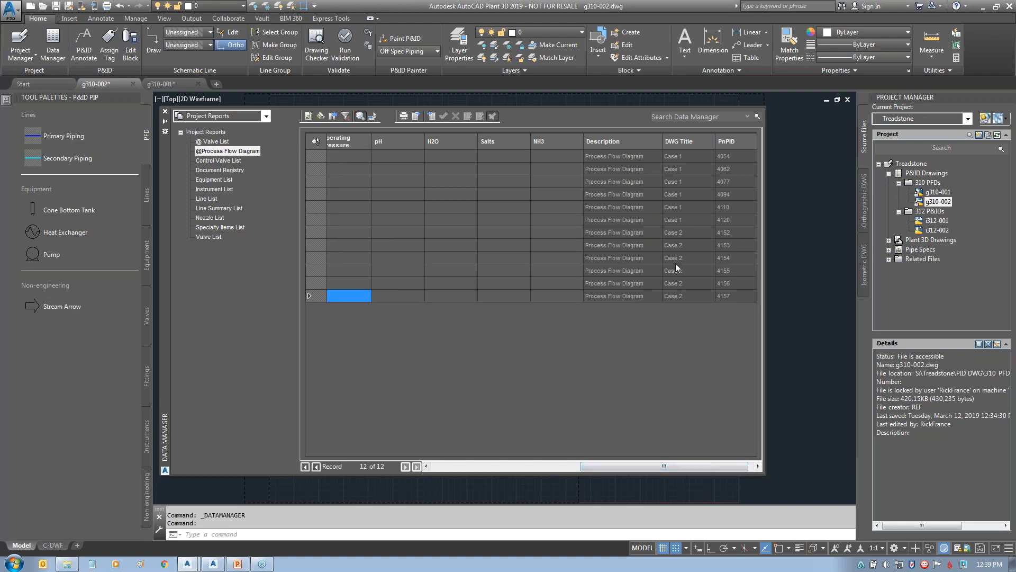
pyautogui.click(680, 250)
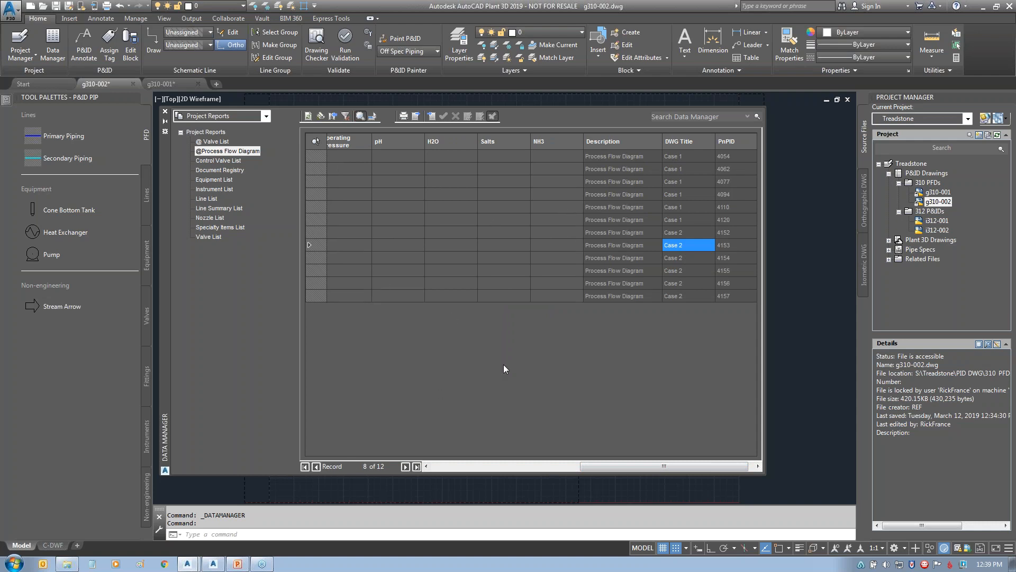
pyautogui.click(482, 466)
pyautogui.moveTo(586, 465); pyautogui.dragTo(629, 463)
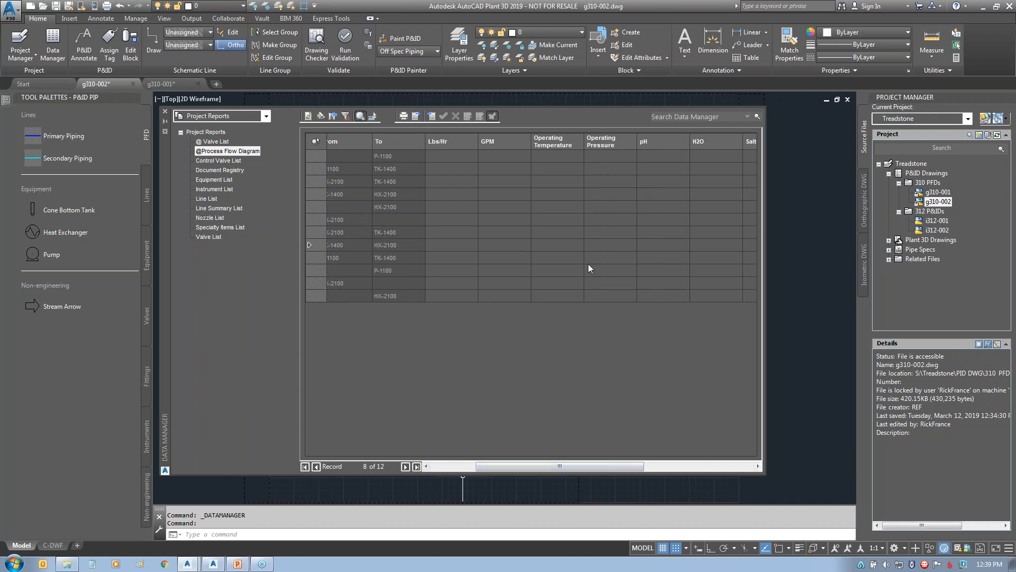
pyautogui.click(415, 116)
pyautogui.click(370, 143)
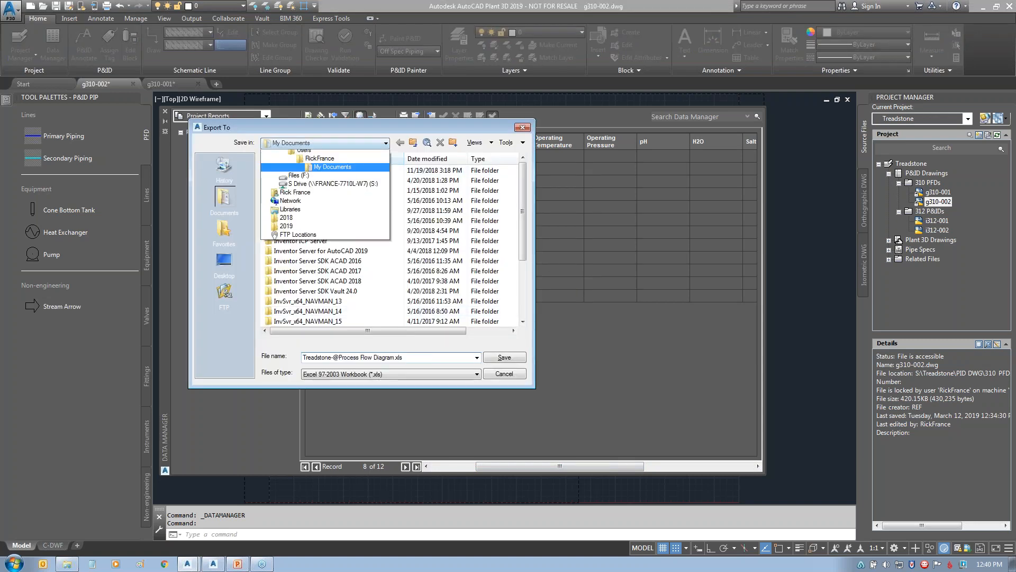
pyautogui.click(312, 209)
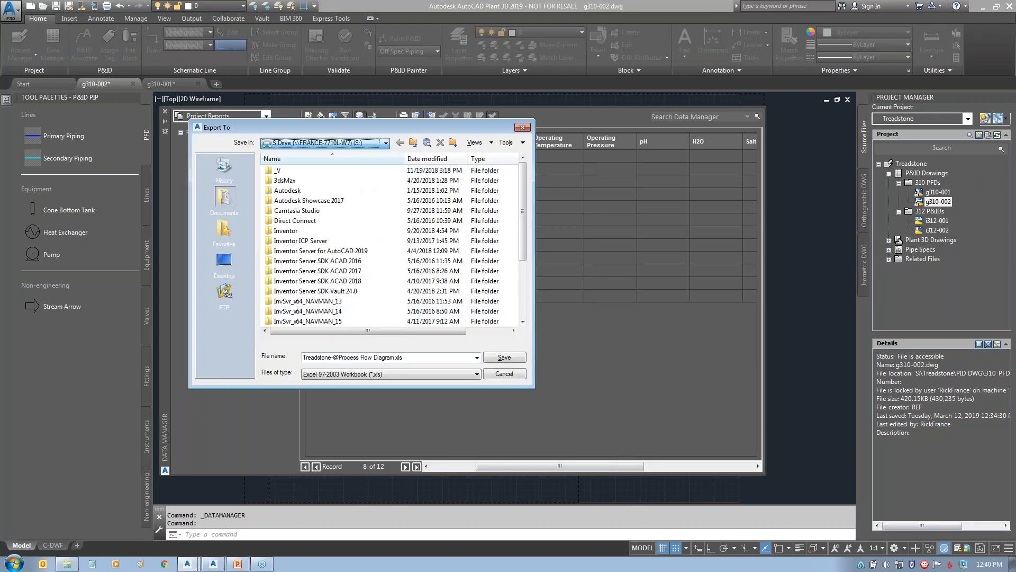
pyautogui.click(501, 358)
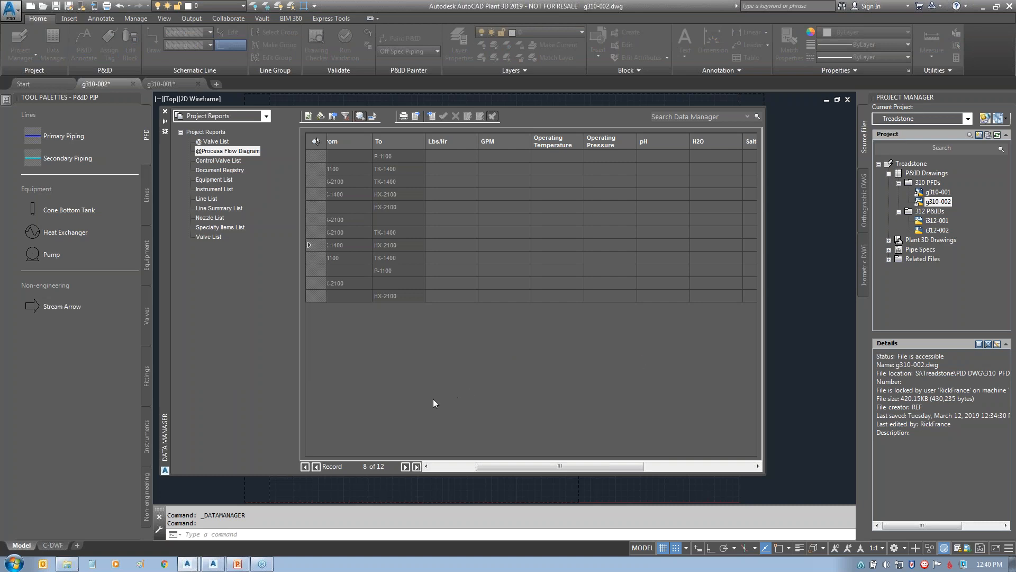
pyautogui.click(67, 564)
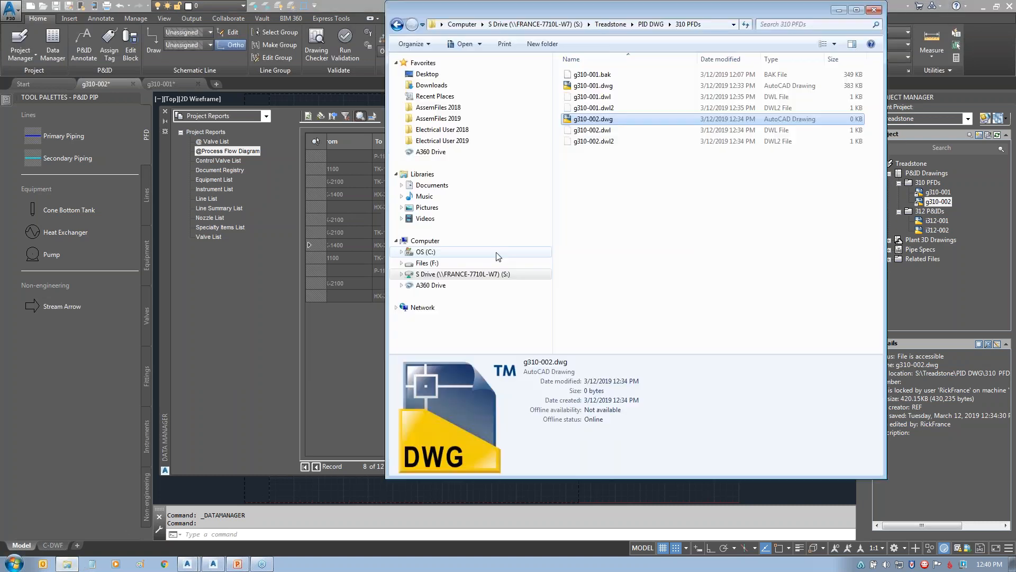
pyautogui.click(504, 273)
pyautogui.click(614, 130)
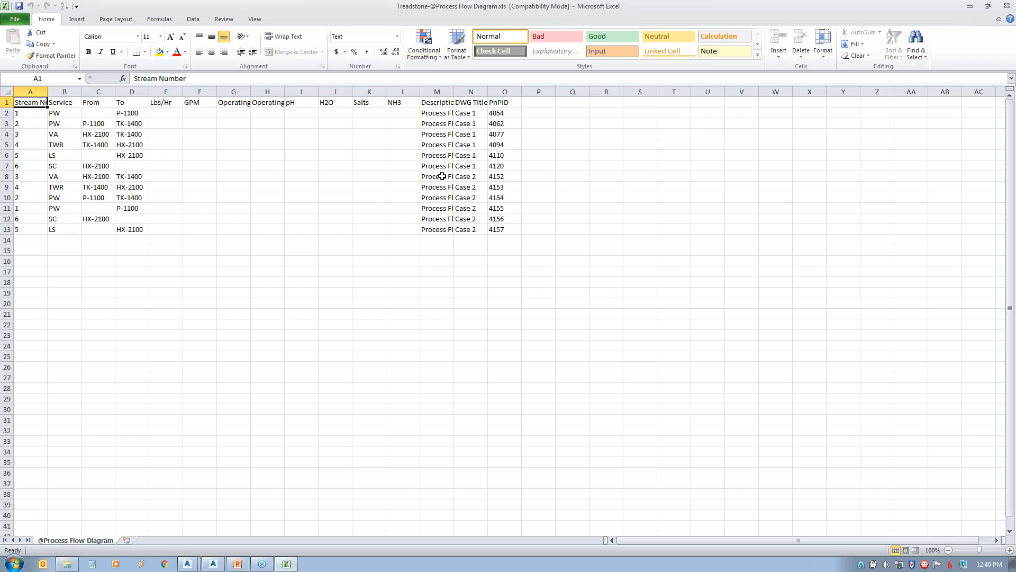
# - Examine the order of the stream numbers in rows 2 to 13 and the first row's Service value
pyautogui.click(22, 115)
pyautogui.click(23, 127)
pyautogui.click(23, 136)
pyautogui.click(25, 149)
pyautogui.click(26, 160)
pyautogui.click(27, 170)
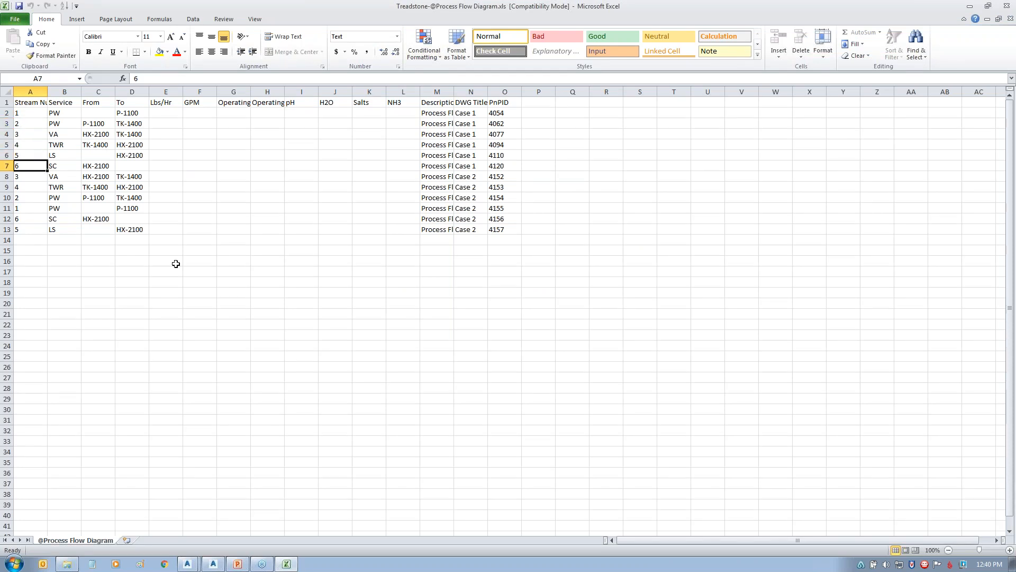
pyautogui.click(30, 177)
pyautogui.click(31, 188)
pyautogui.click(30, 198)
pyautogui.click(27, 209)
pyautogui.click(32, 219)
pyautogui.click(37, 230)
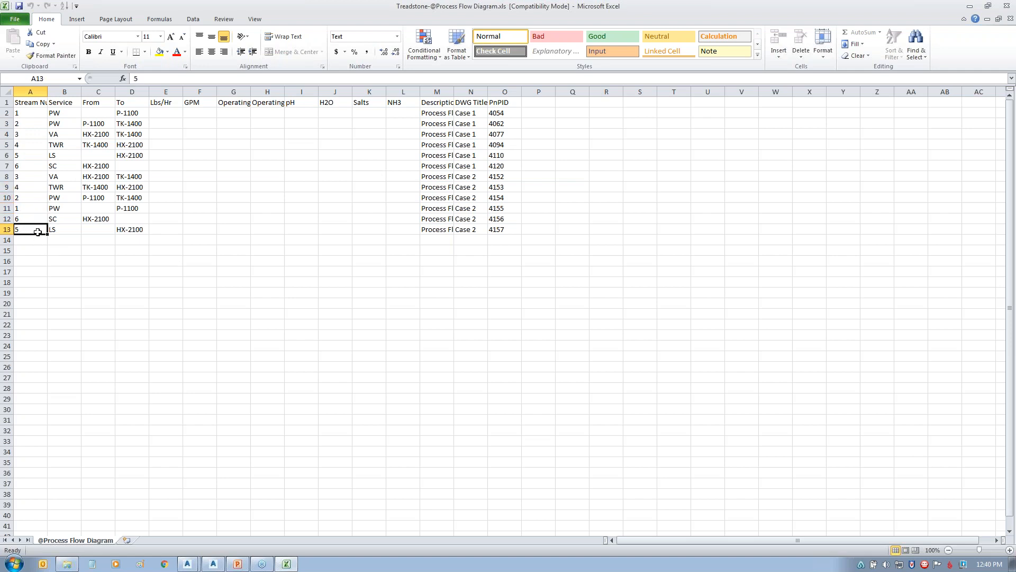
pyautogui.click(65, 115)
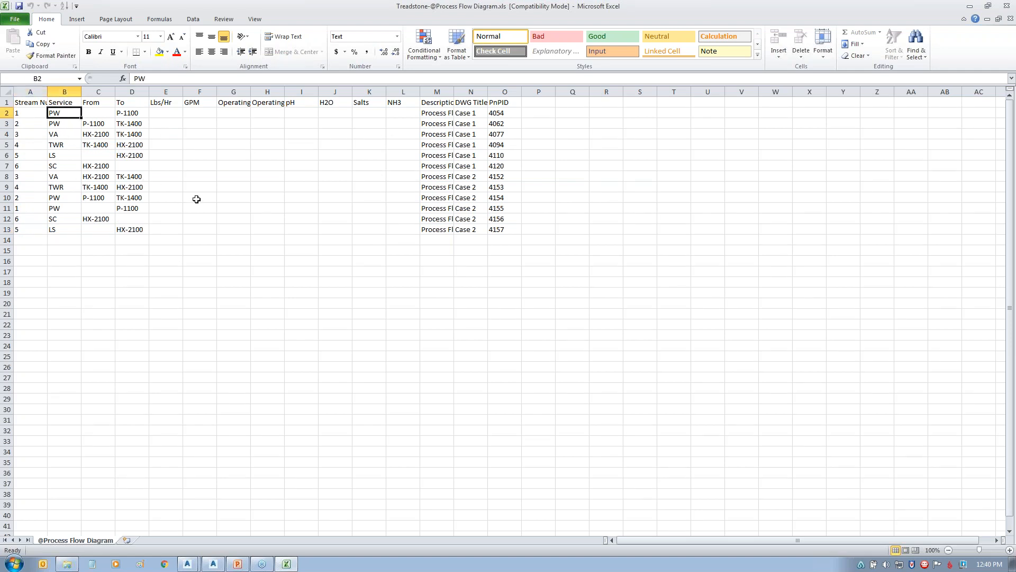
# - Try to clear one cell each in the PnPID, DWG Title, Description and From columns
pyautogui.click(496, 122)
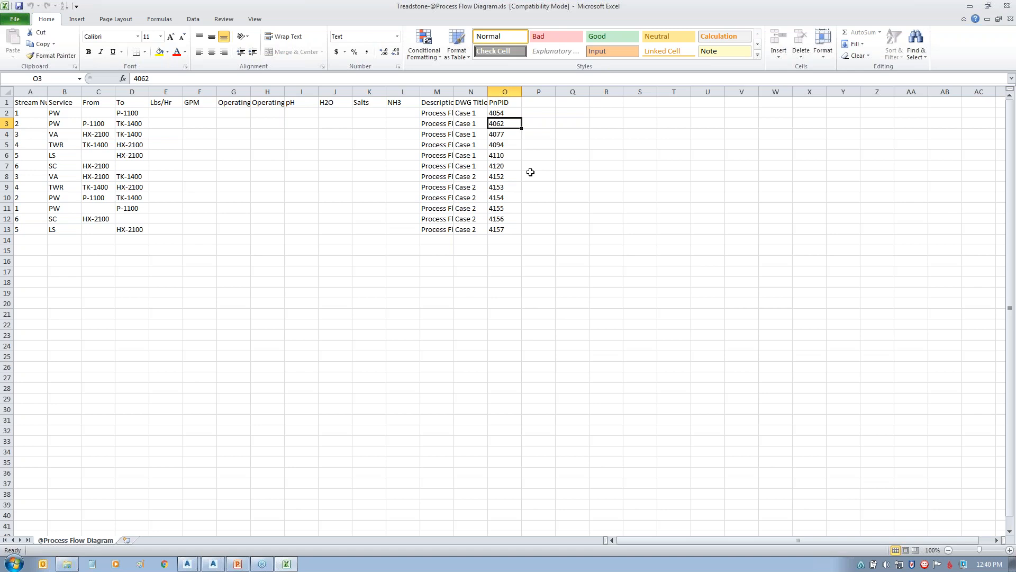
pyautogui.press('Delete')
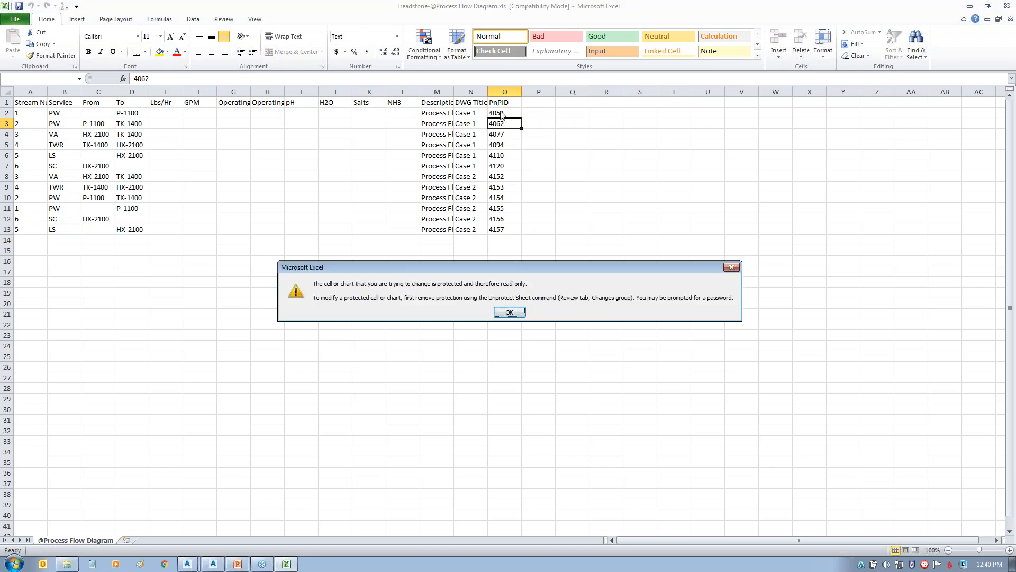
pyautogui.click(511, 312)
pyautogui.click(471, 148)
pyautogui.press('Delete')
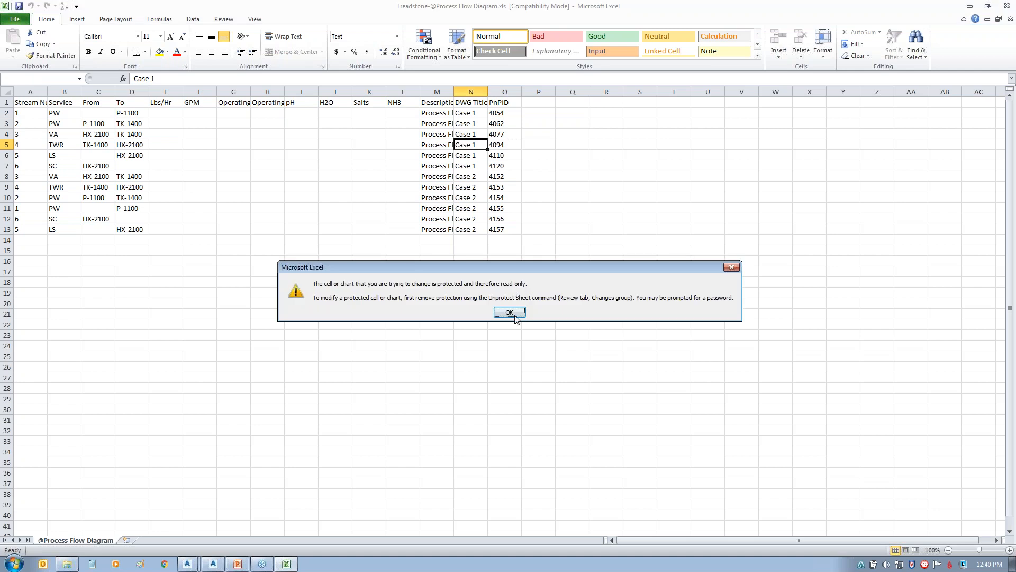
pyautogui.click(509, 312)
pyautogui.click(435, 176)
pyautogui.press('Delete')
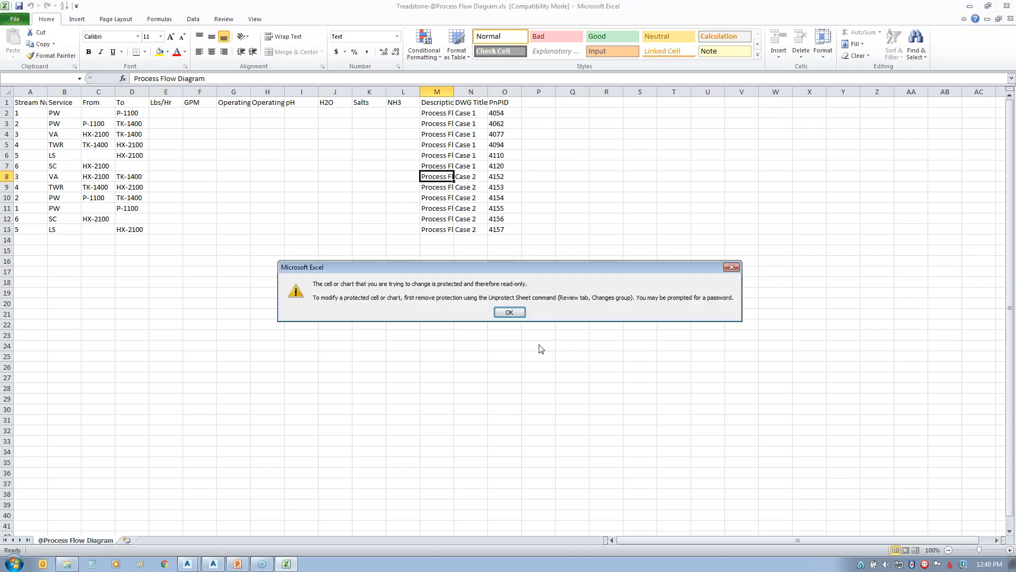
pyautogui.click(509, 313)
pyautogui.click(90, 176)
pyautogui.press('Delete')
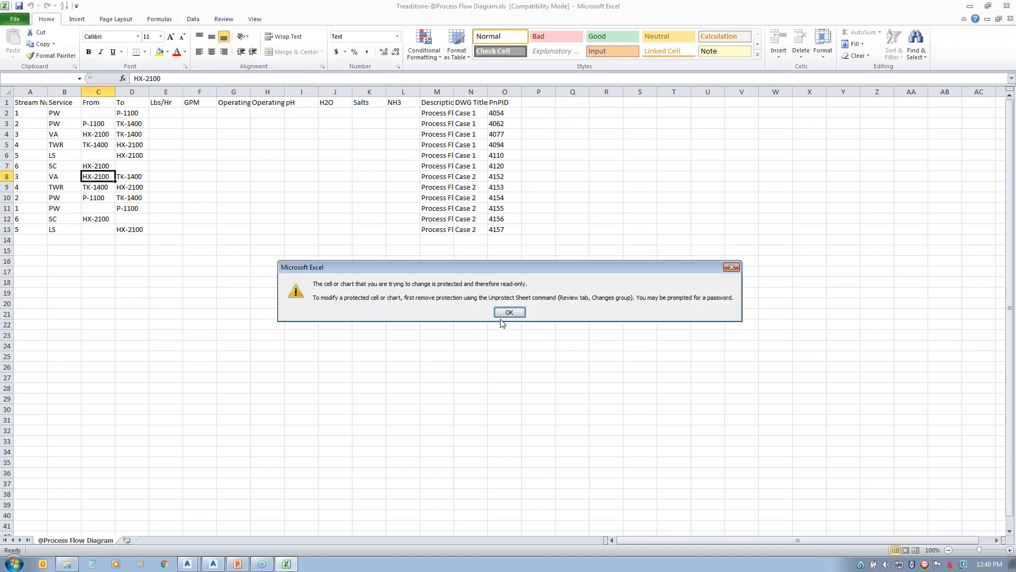
pyautogui.click(509, 312)
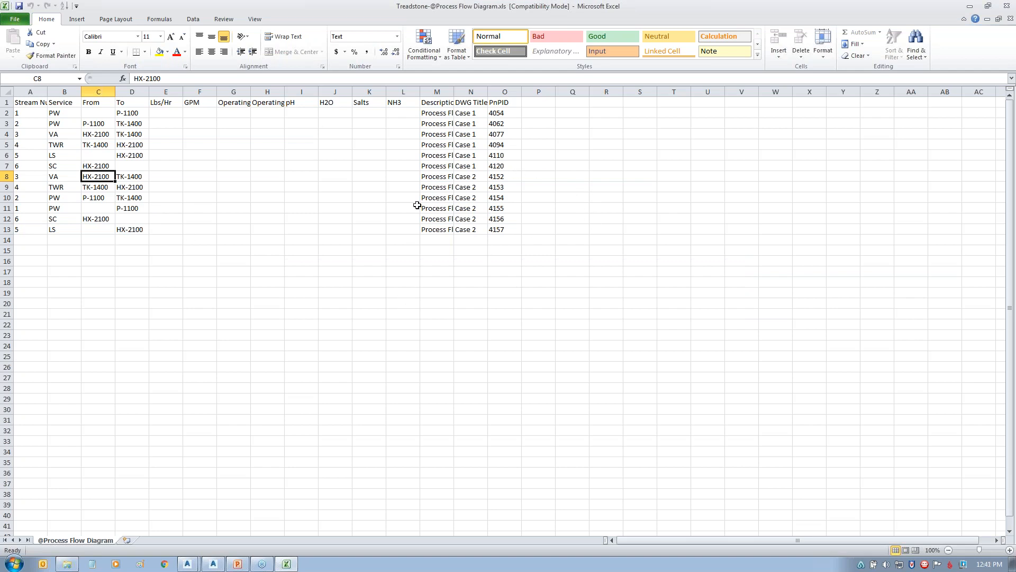
pyautogui.click(825, 59)
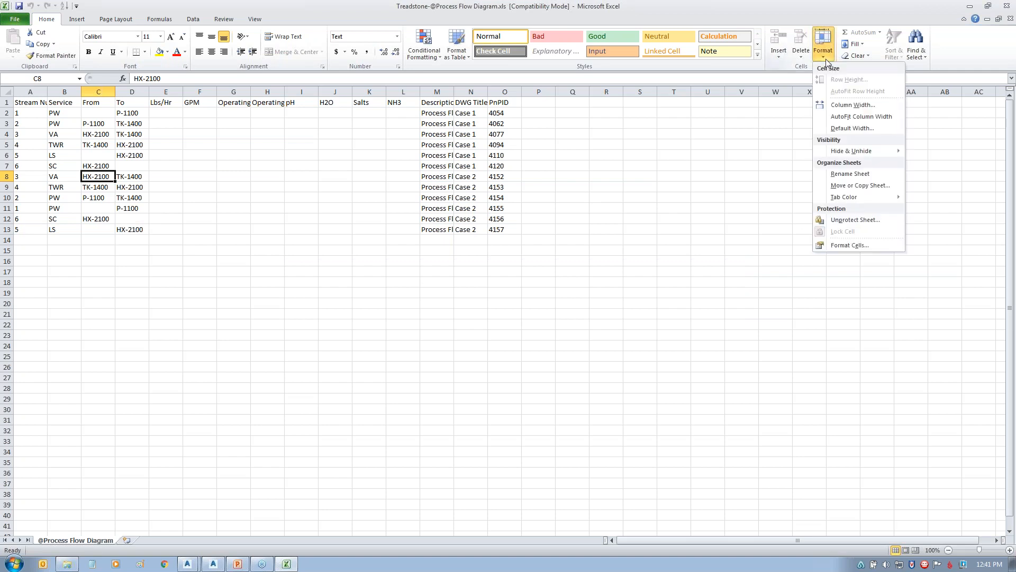
pyautogui.click(845, 222)
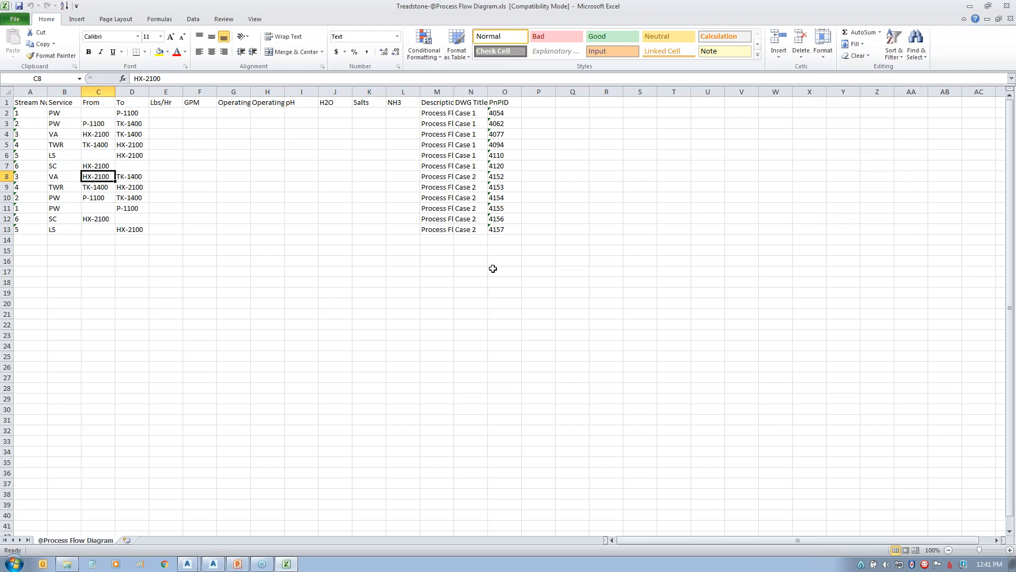
pyautogui.click(496, 146)
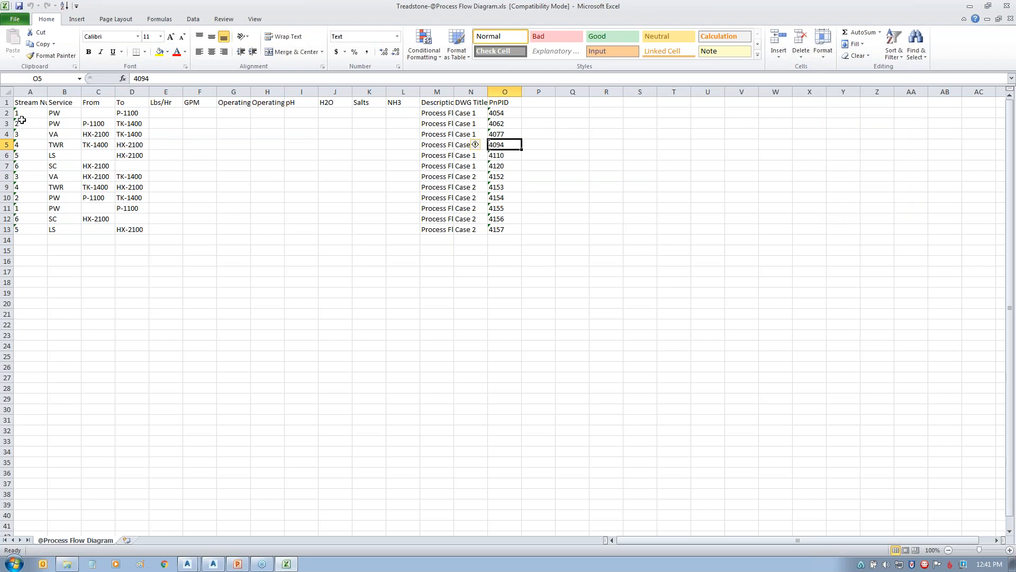
# - Set up a custom sort of A1:O13 with a header row, using DWG Title from A to Z as first level
pyautogui.click(18, 102)
pyautogui.keyDown('shift'); pyautogui.click(498, 230); pyautogui.keyUp('shift')
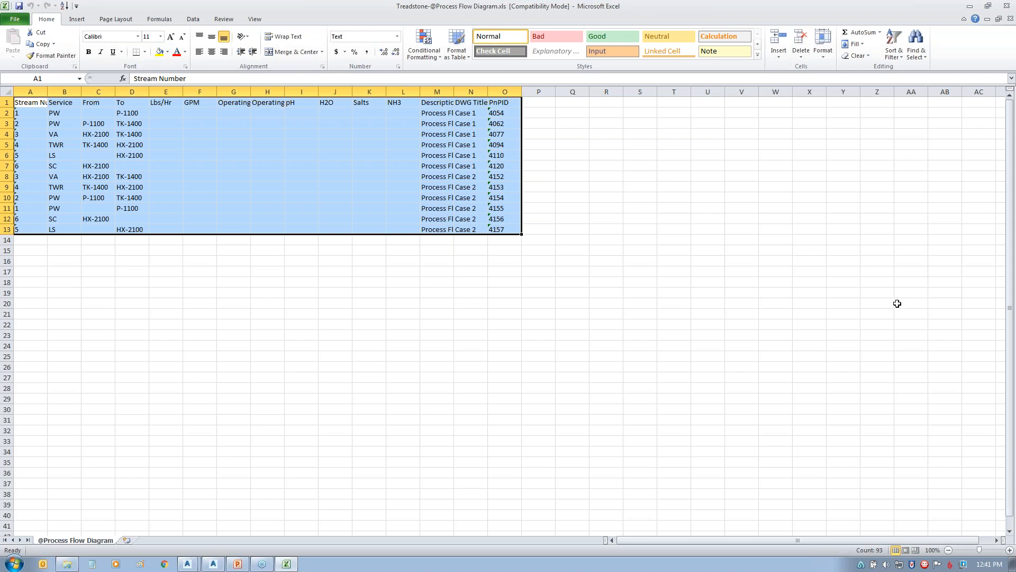
pyautogui.click(894, 49)
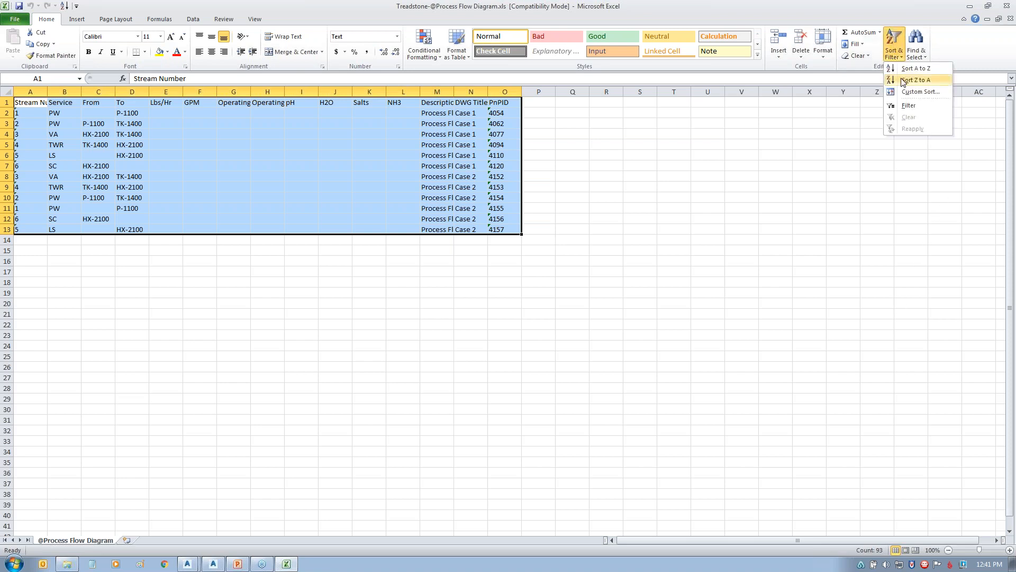
pyautogui.click(908, 92)
pyautogui.click(419, 239)
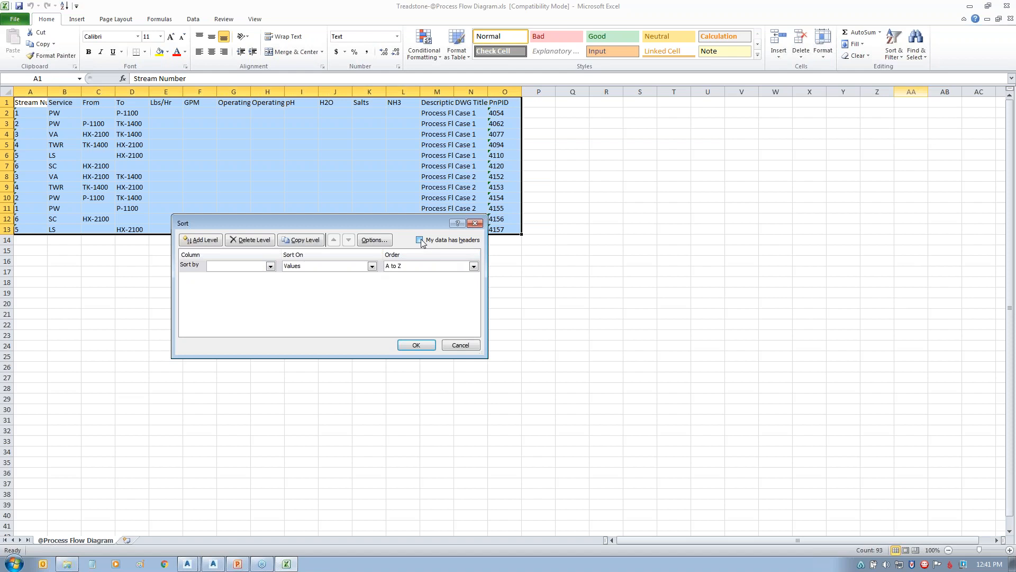
pyautogui.click(270, 266)
pyautogui.scroll(-1, 272, 347)
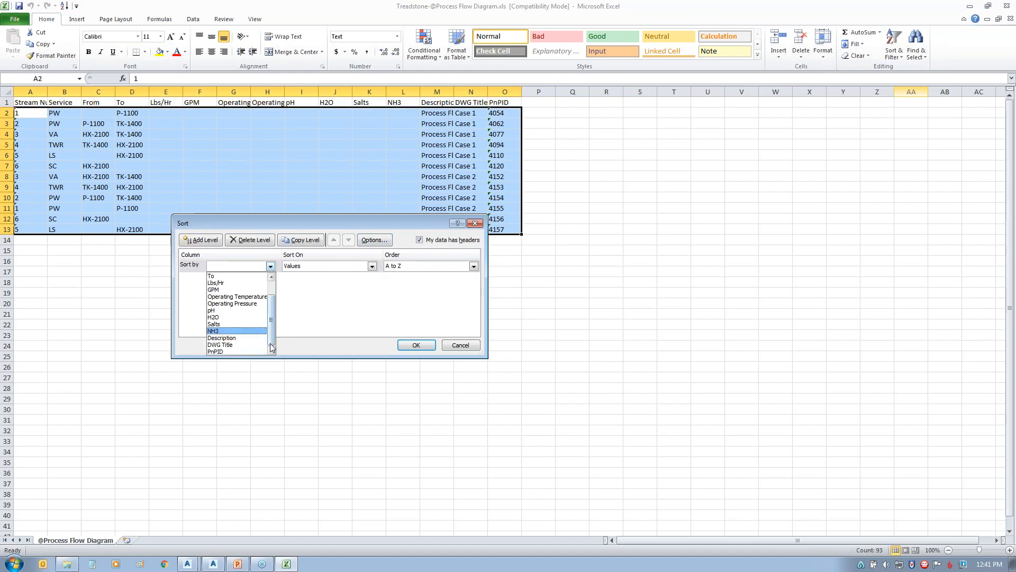
pyautogui.click(233, 345)
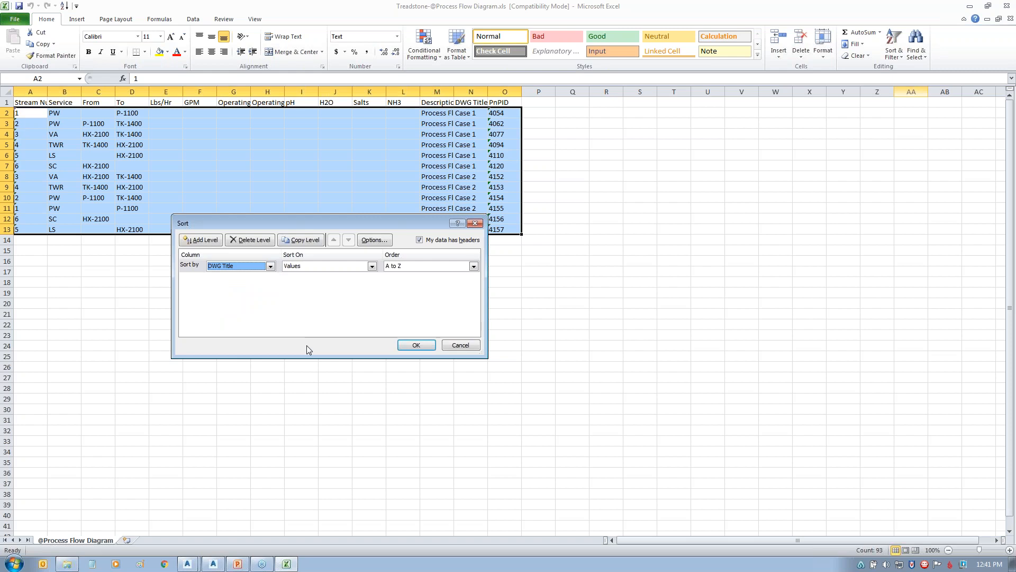
# - Add Stream Number, A to Z, as the second sort level and apply the sort
pyautogui.click(200, 240)
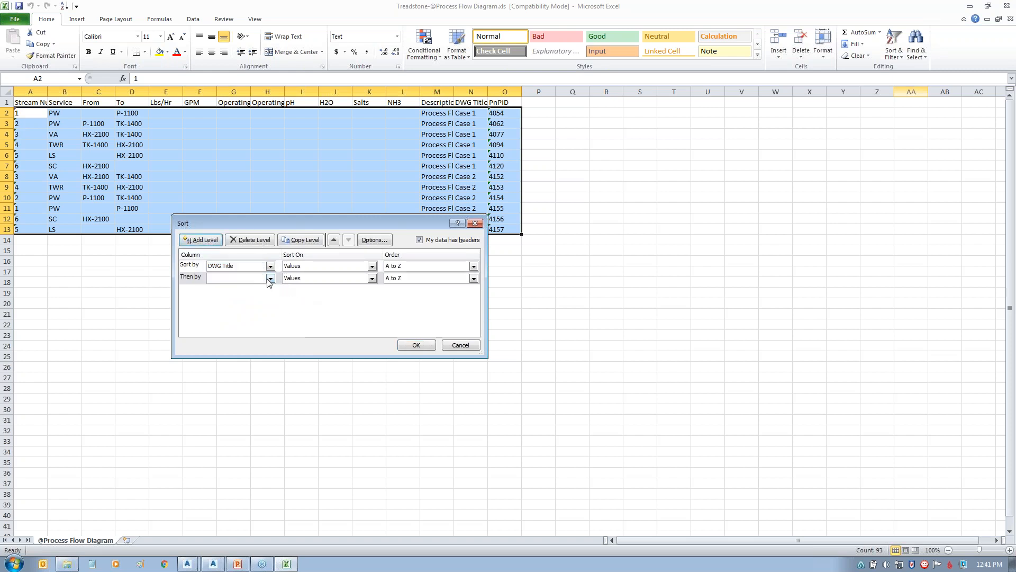
pyautogui.click(269, 278)
pyautogui.click(259, 289)
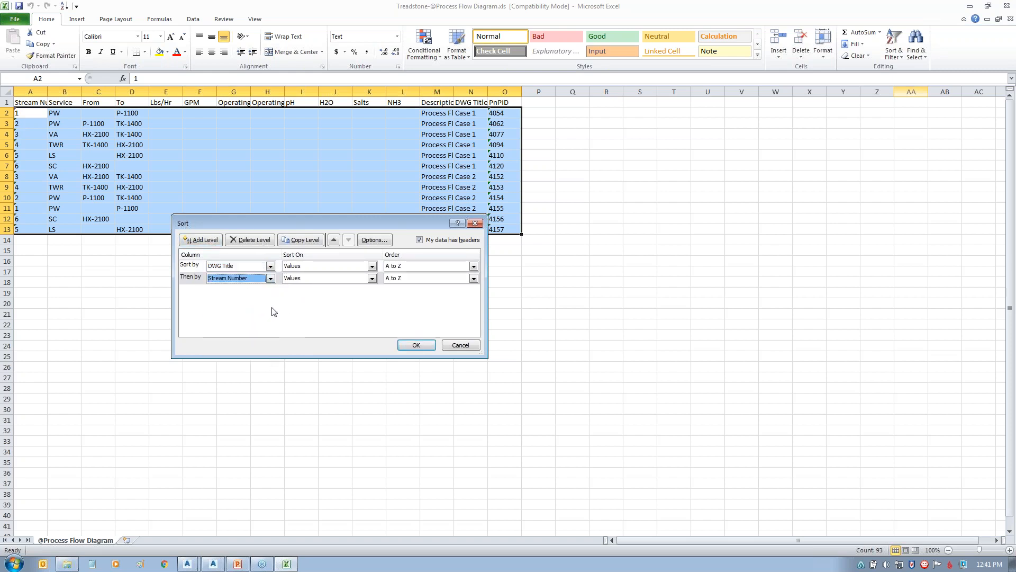
pyautogui.click(416, 344)
pyautogui.click(284, 312)
pyautogui.moveTo(351, 314); pyautogui.dragTo(370, 314)
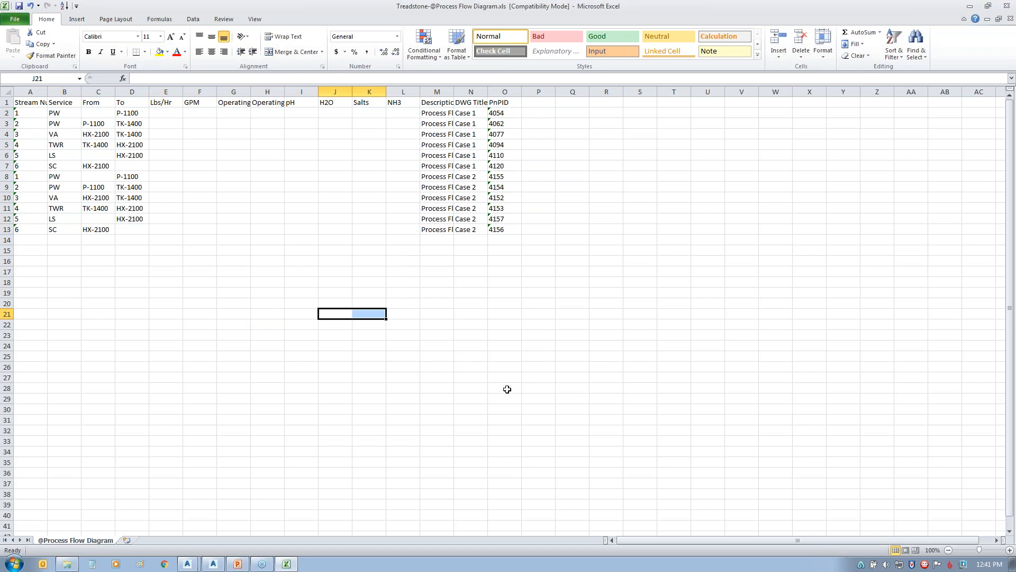
# - Open Data.txt from the S drive in Notepad, copy all of its rows and close the file
pyautogui.click(64, 565)
pyautogui.doubleClick(599, 109)
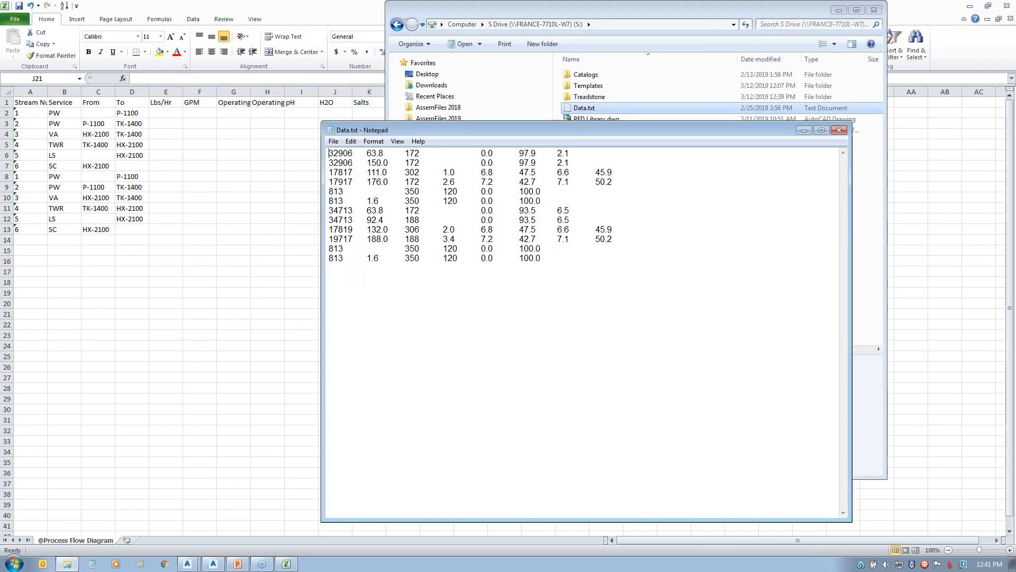
pyautogui.moveTo(331, 154); pyautogui.dragTo(655, 302)
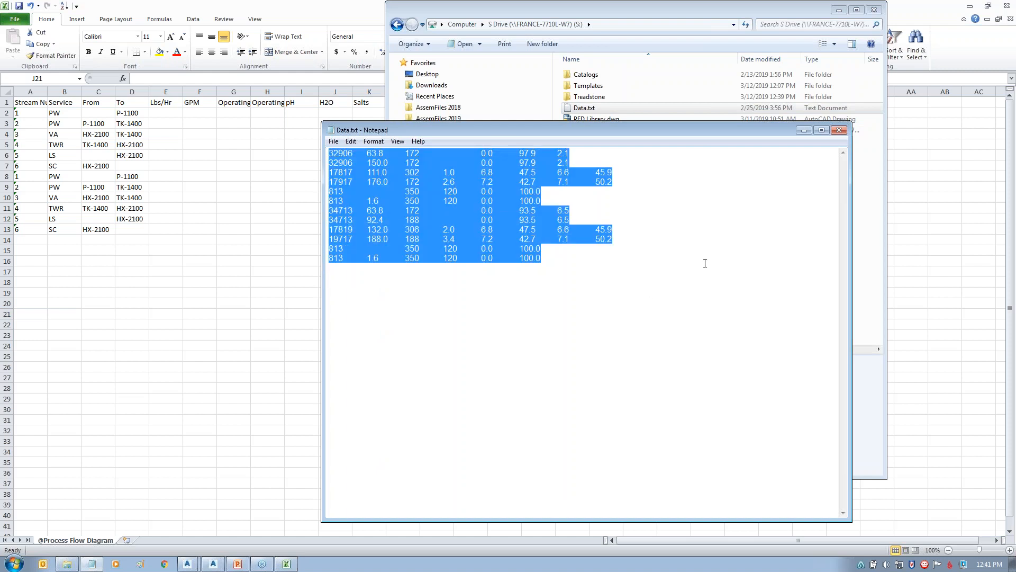
pyautogui.click(840, 131)
# - Paste the copied data into the worksheet starting at cell E2 under Lbs/Hr, and save and close the workbook
pyautogui.click(173, 128)
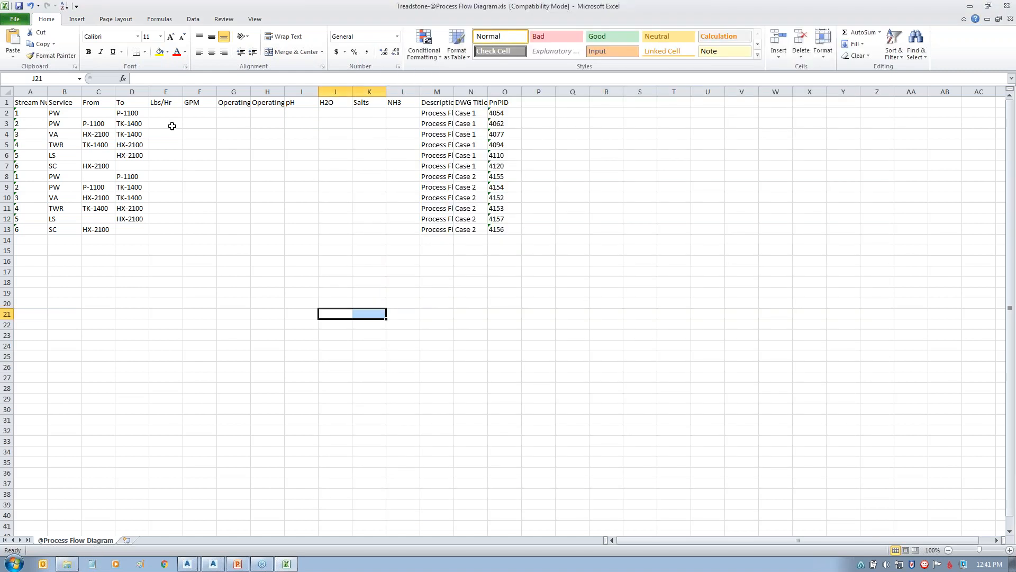
pyautogui.click(161, 115)
pyautogui.hotkey('ctrl', 'v')
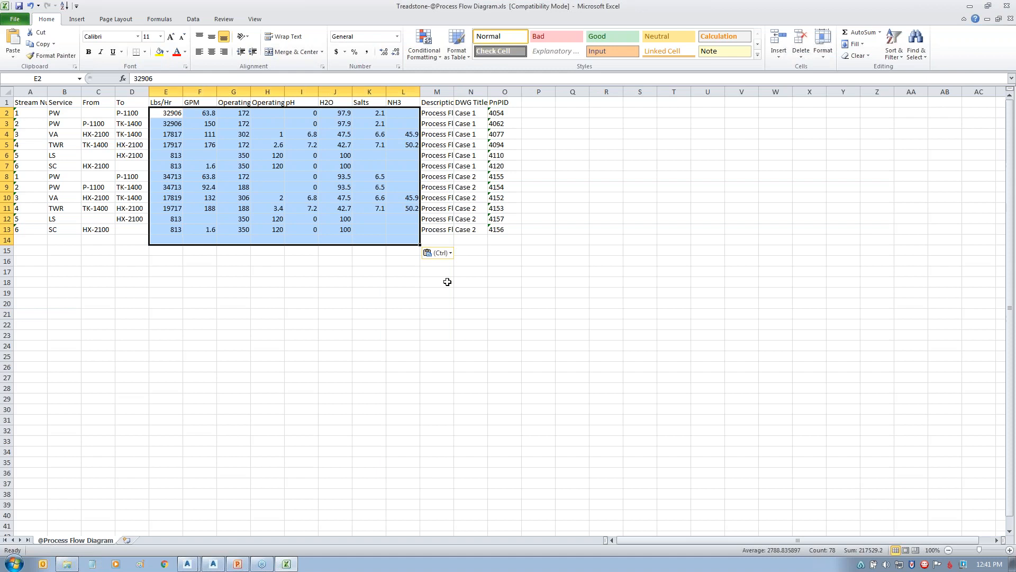
pyautogui.click(448, 281)
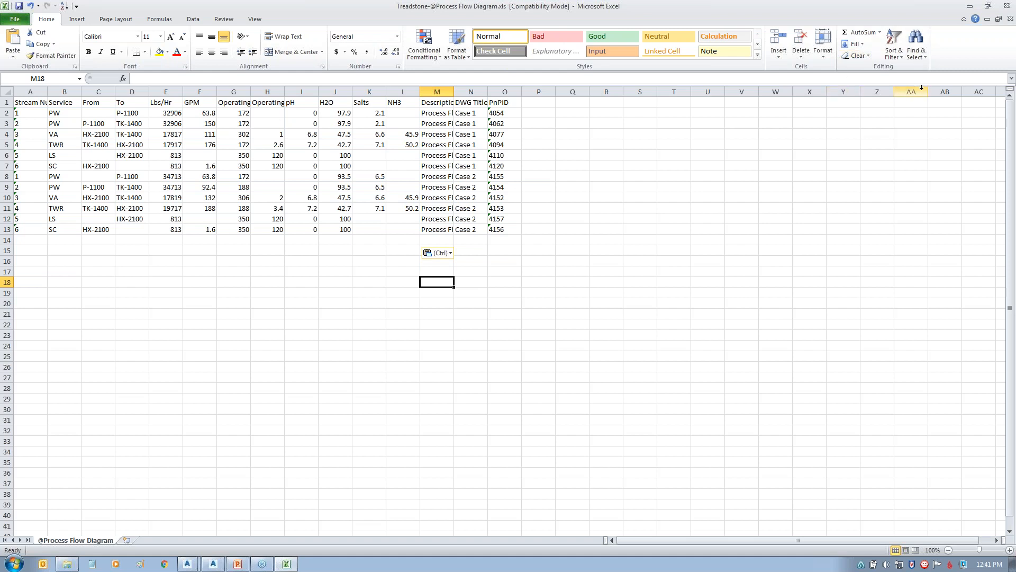
pyautogui.click(19, 6)
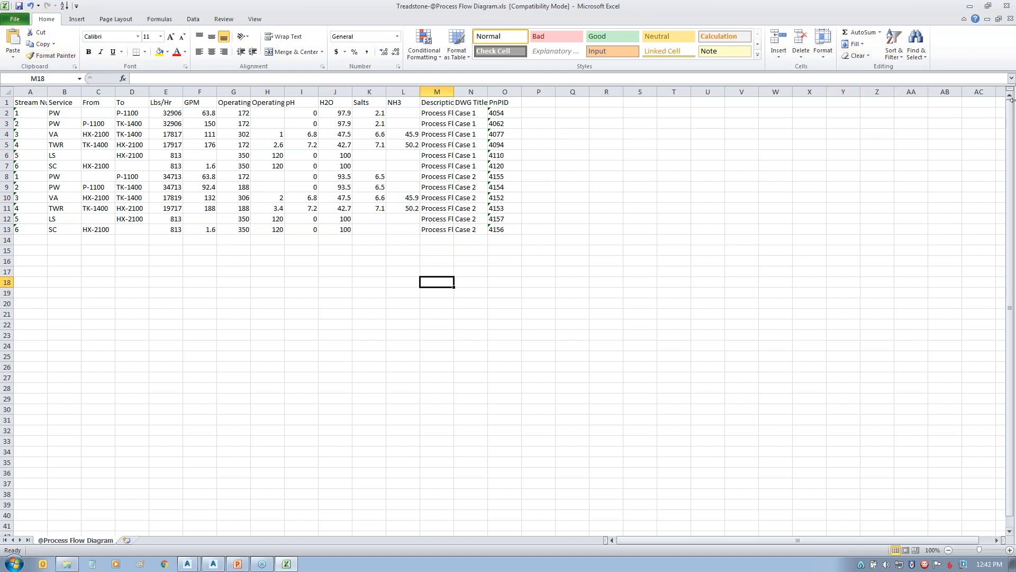
pyautogui.click(1006, 6)
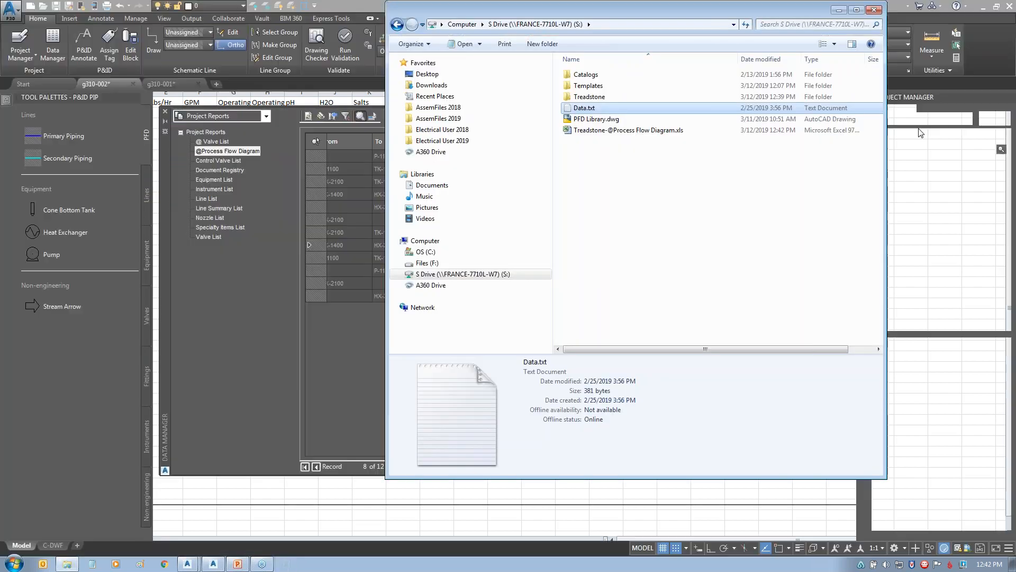
pyautogui.click(364, 368)
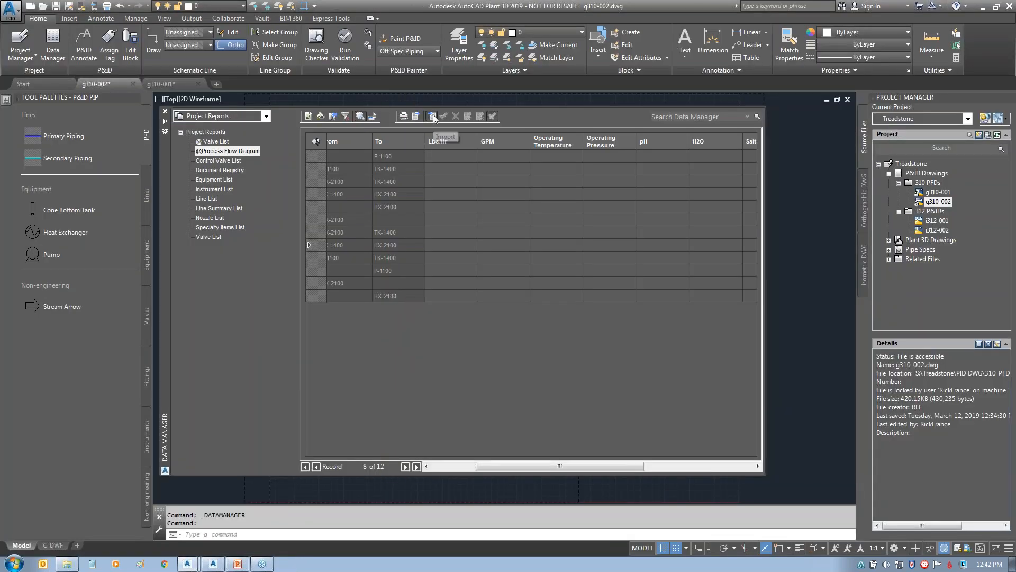
pyautogui.click(433, 116)
pyautogui.click(466, 167)
pyautogui.click(465, 238)
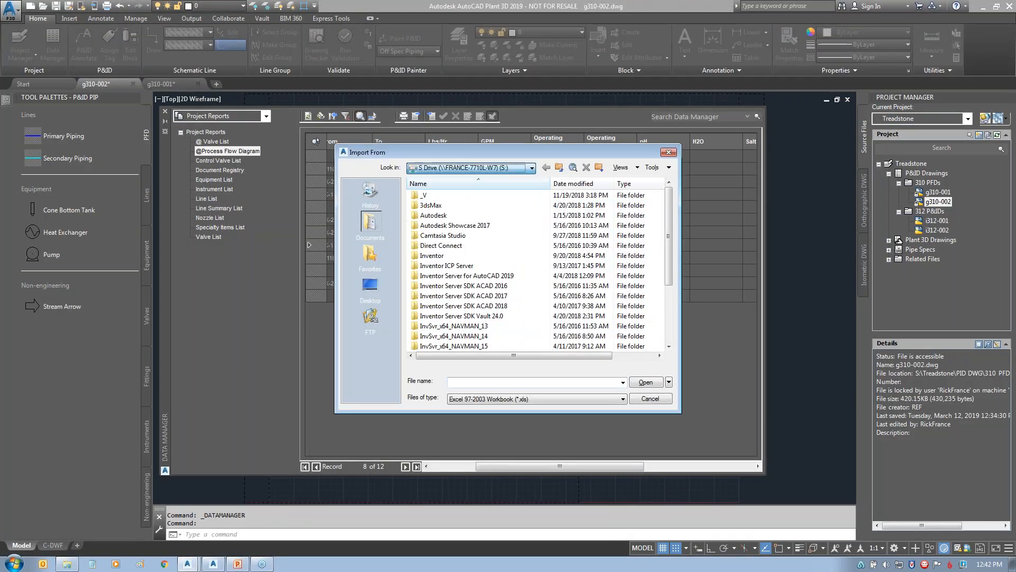
pyautogui.click(464, 227)
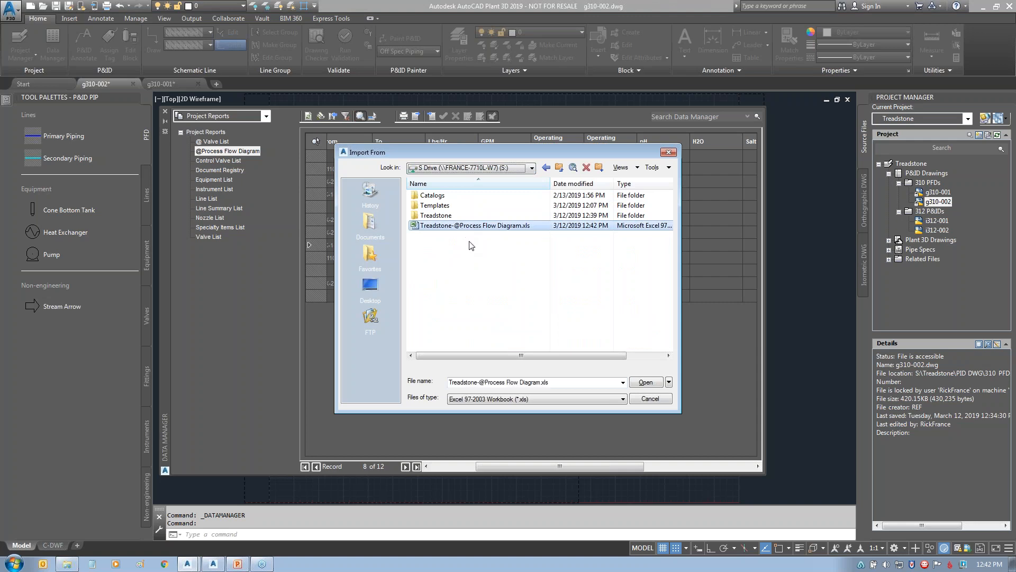
pyautogui.click(645, 382)
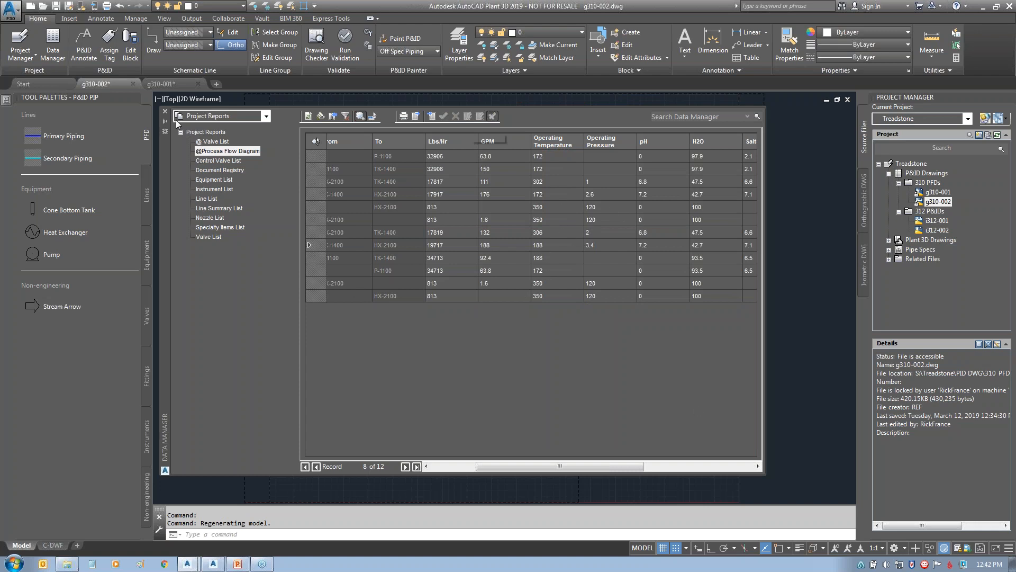
pyautogui.click(164, 115)
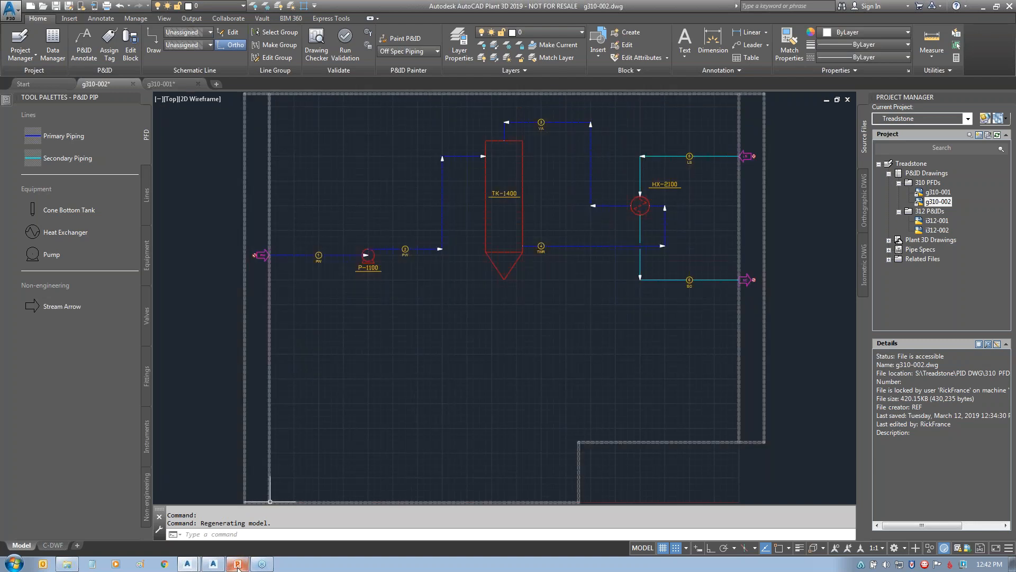
# - Switch to Plant Report Creator and select project S:\Treadstone\Project.xml with the Process Flow Diagram report configuration
pyautogui.click(213, 565)
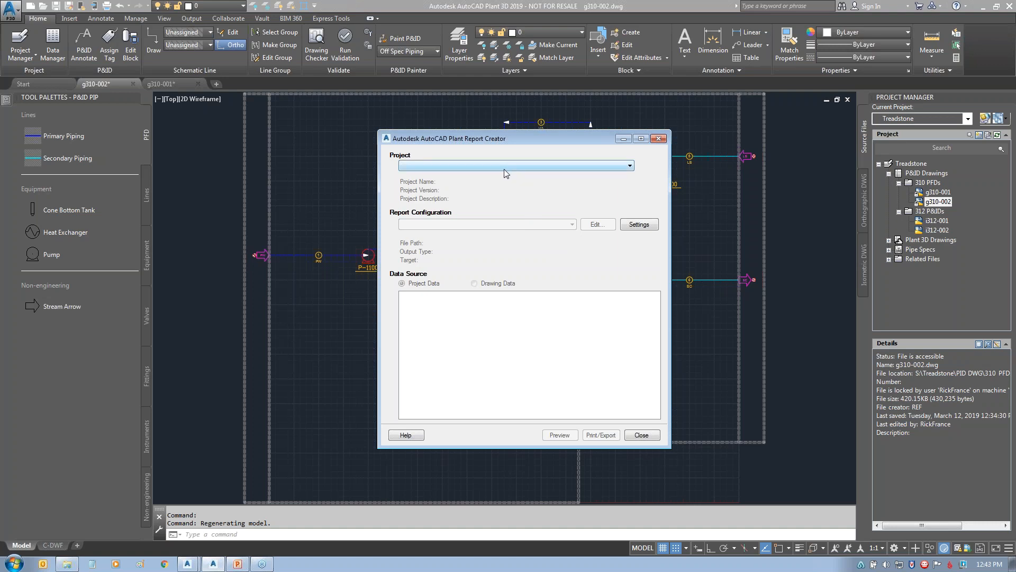
pyautogui.click(468, 166)
pyautogui.click(467, 178)
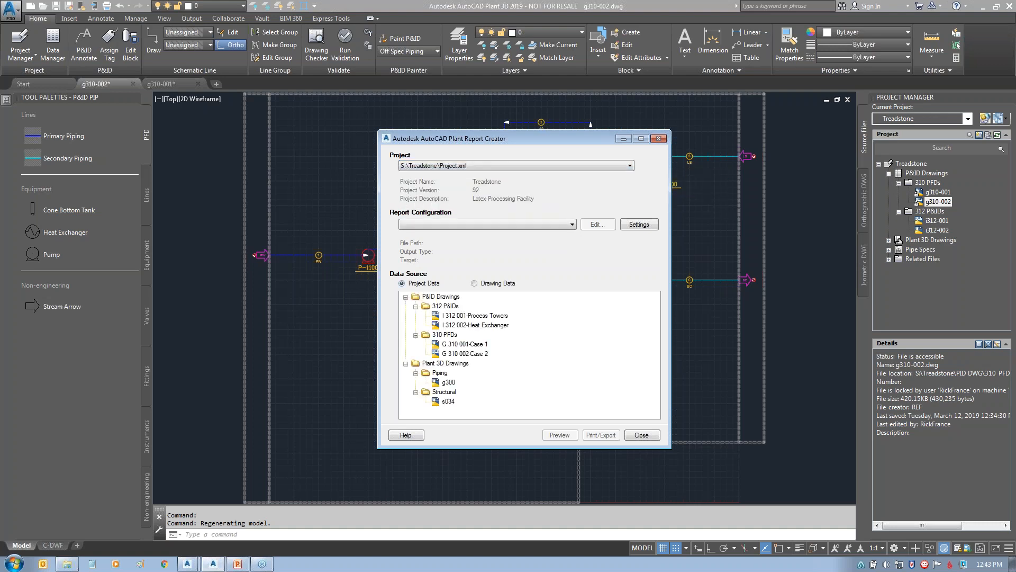
pyautogui.click(494, 224)
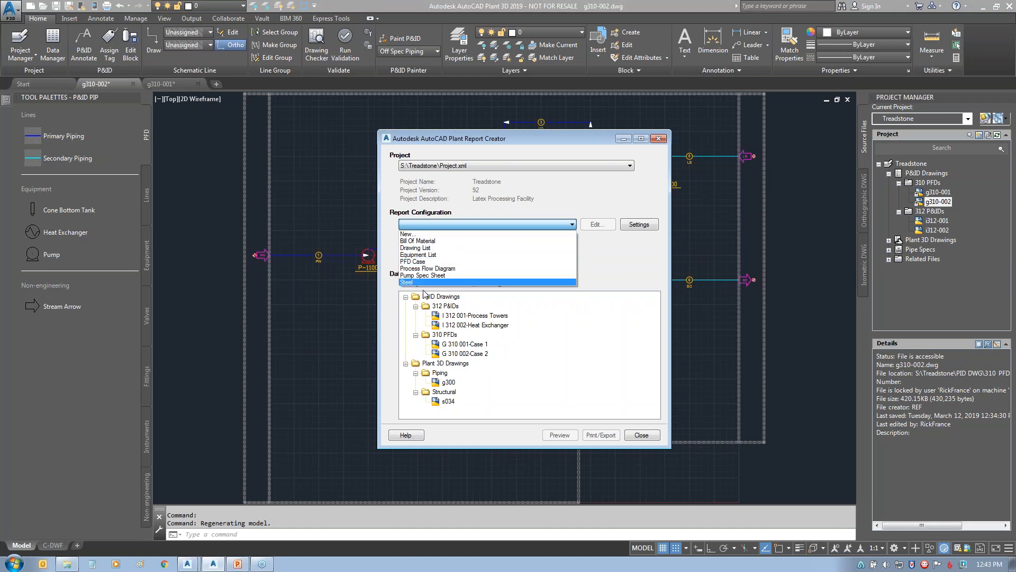
pyautogui.click(441, 269)
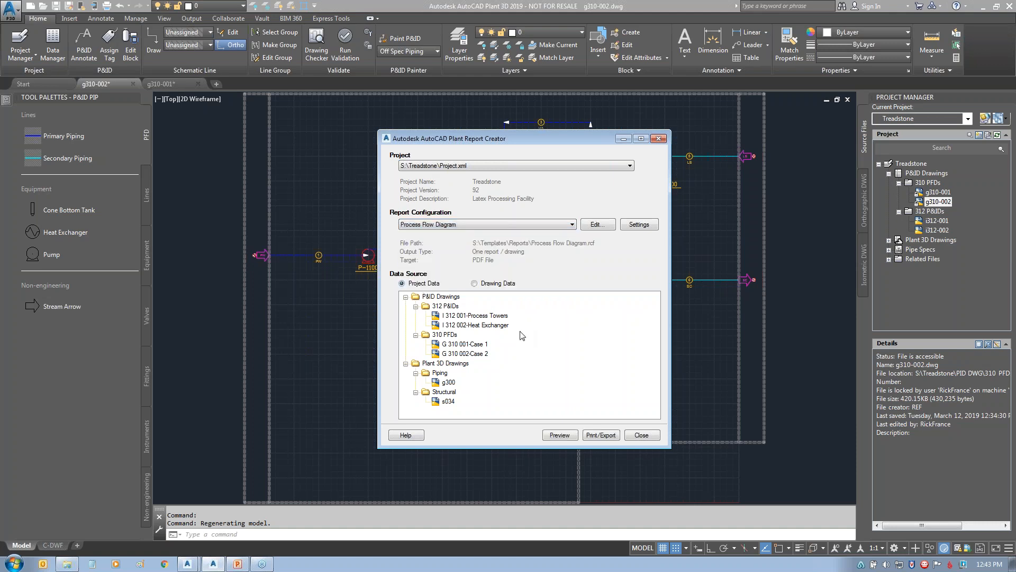
# - Set the report's data source to Drawing Data for the 310 PFDs folder and preview the report
pyautogui.click(474, 284)
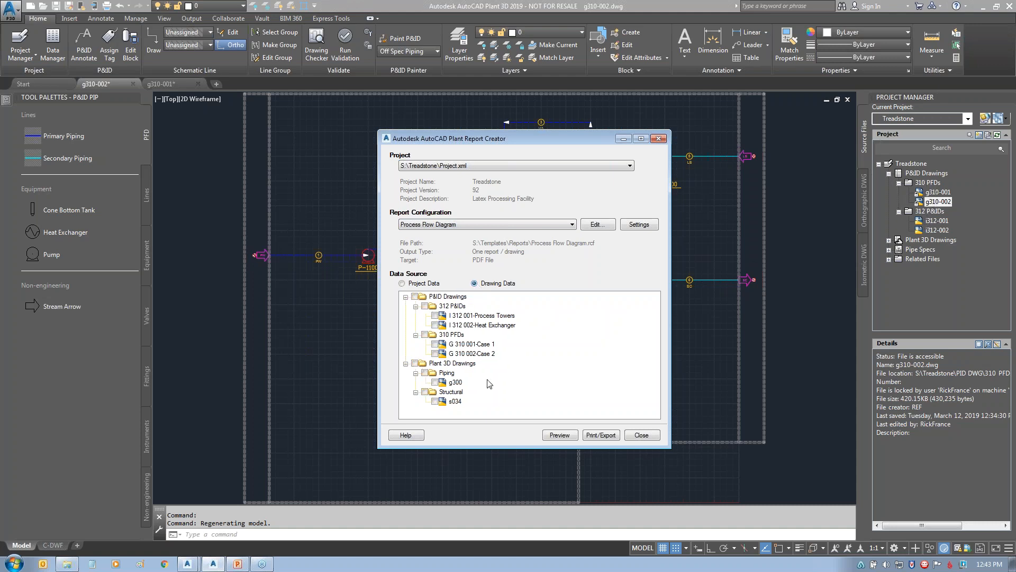
pyautogui.click(424, 335)
pyautogui.click(558, 438)
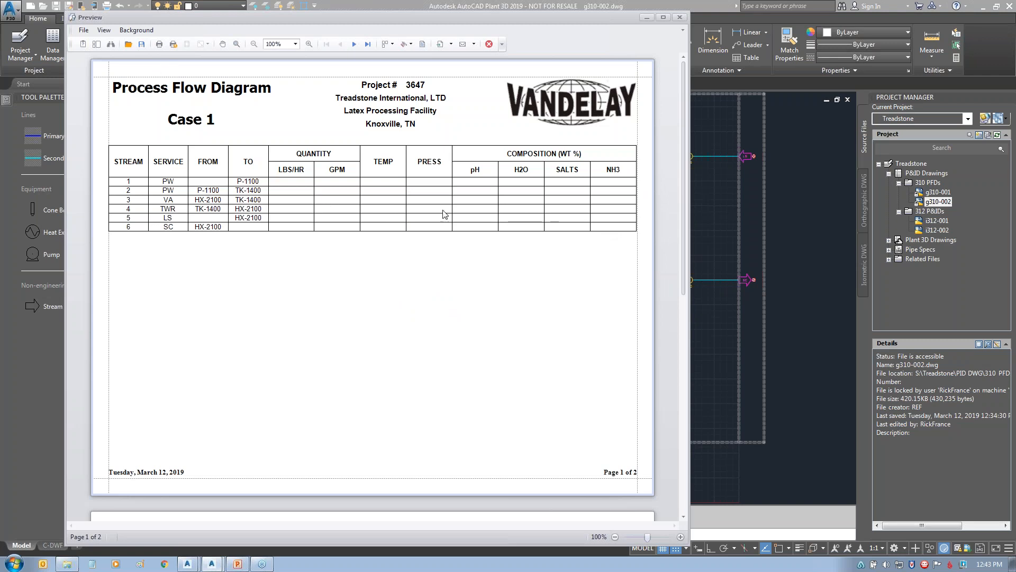
pyautogui.click(679, 17)
# - Return to AutoCAD Plant 3D and save both PFD drawings, g310-002 and g310-001
pyautogui.click(764, 211)
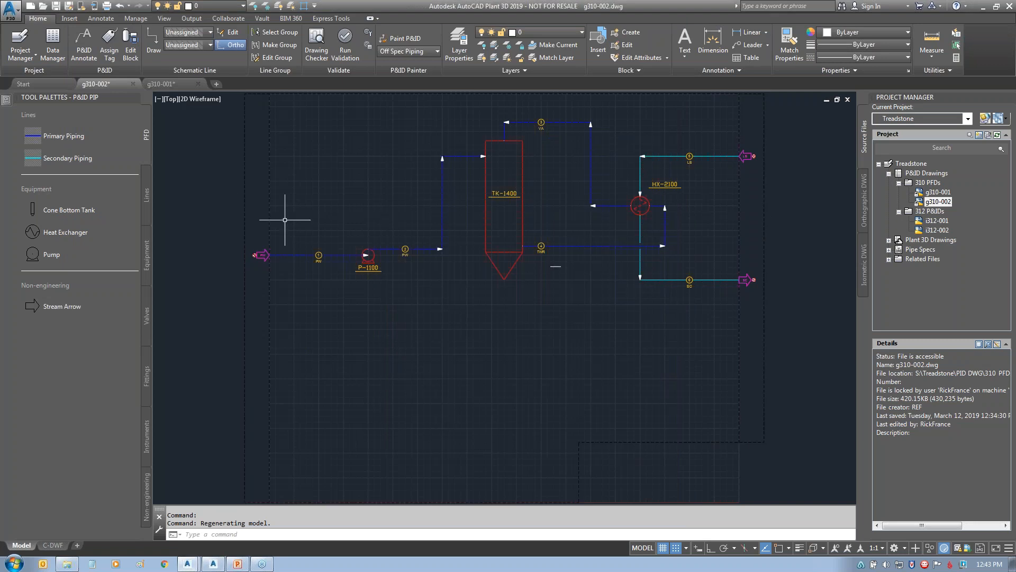
pyautogui.click(102, 86)
pyautogui.click(56, 6)
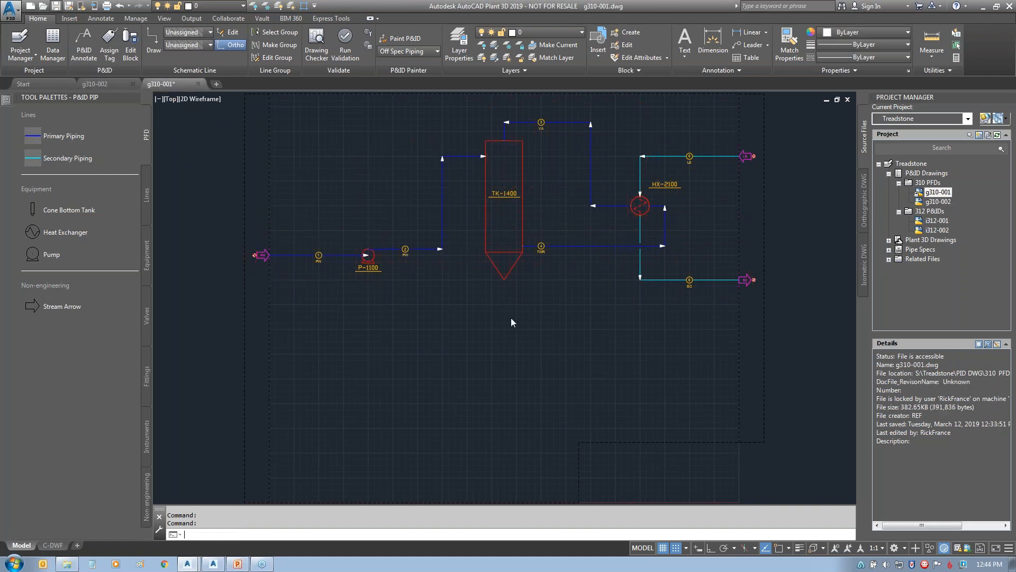
pyautogui.hotkey('ctrl', 's')
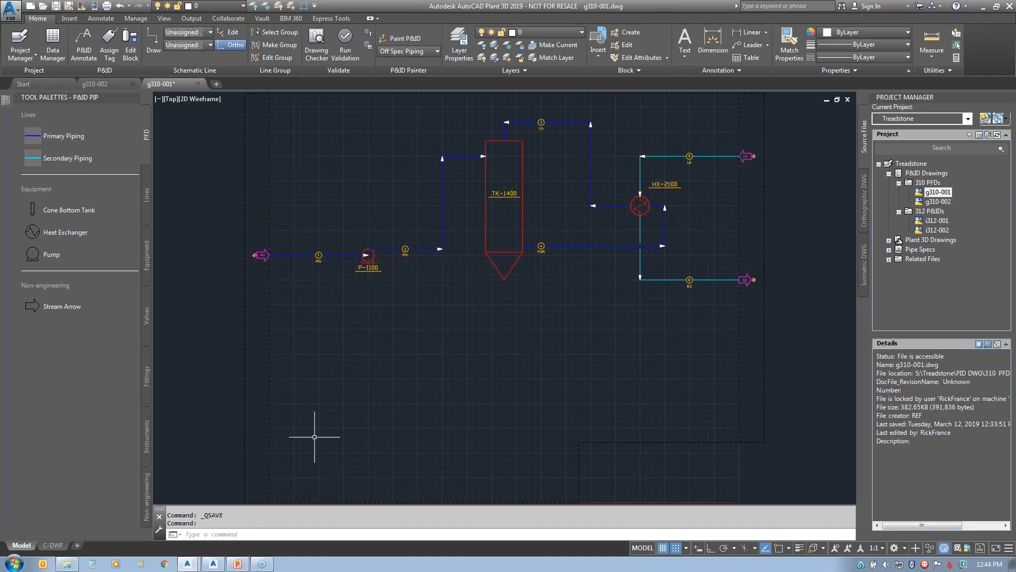
# - Preview the Process Flow Diagram report again in Report Creator and check the Case 1 and Case 2 pages
pyautogui.click(213, 565)
pyautogui.click(560, 438)
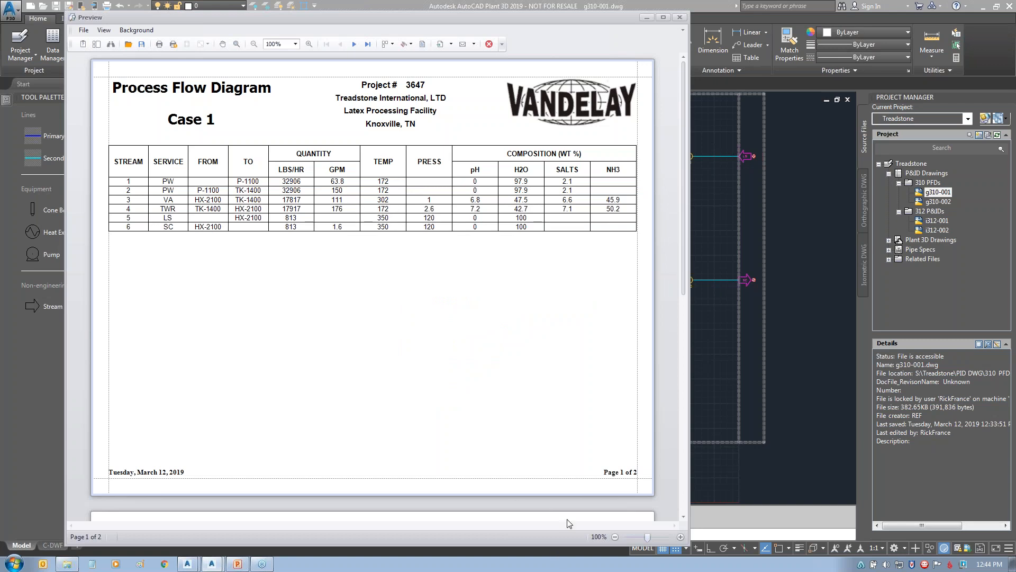
pyautogui.click(683, 494)
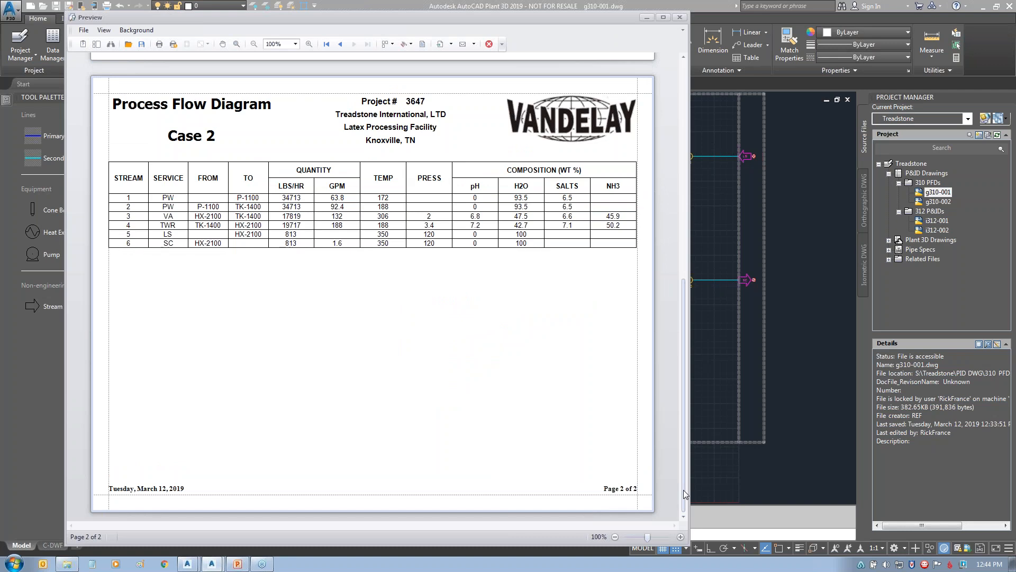
pyautogui.click(680, 18)
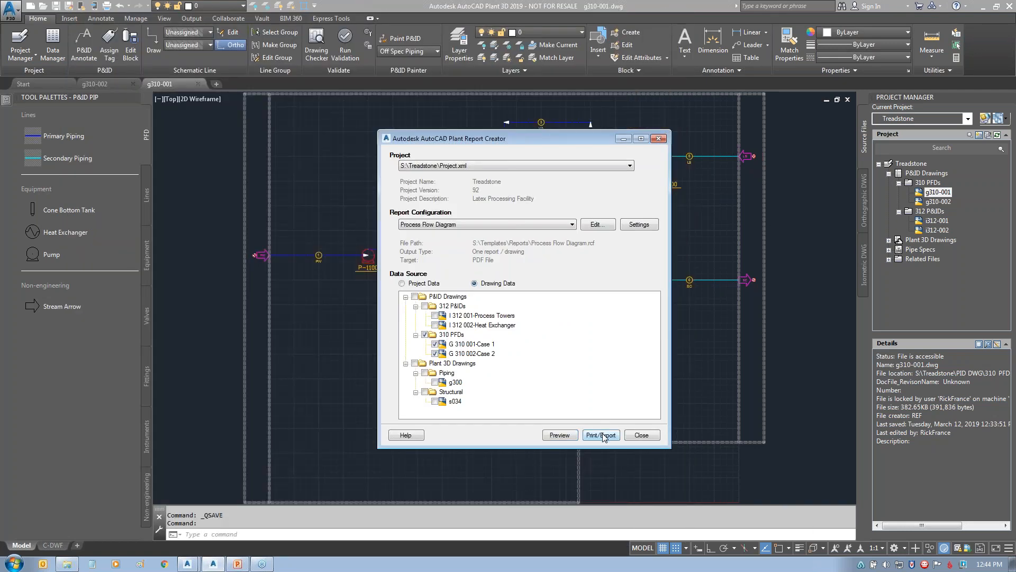
# - Export the Process Flow Diagram report to PDF and open the Reports folder inside Treadstone on the S drive
pyautogui.click(601, 435)
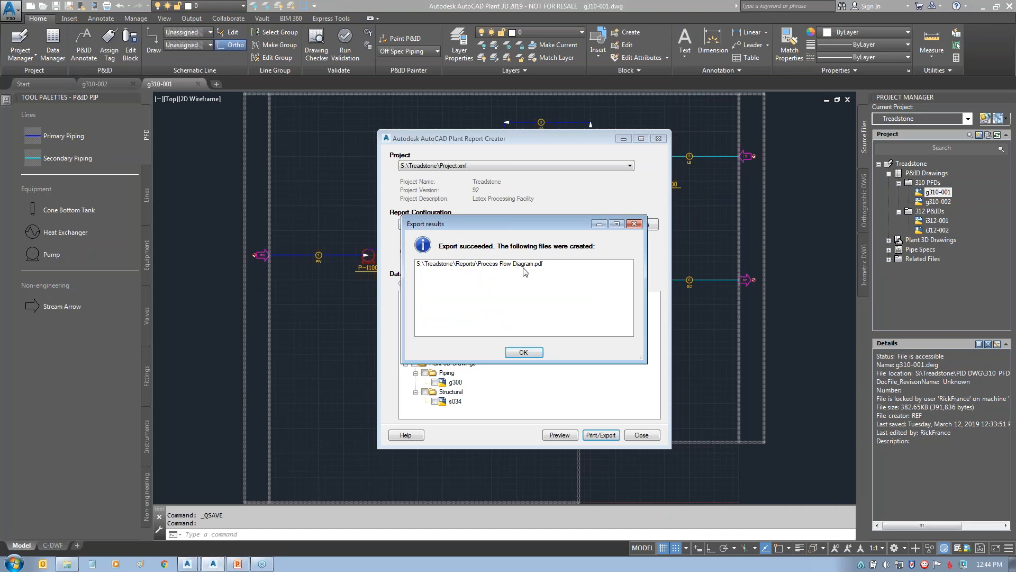
pyautogui.click(516, 352)
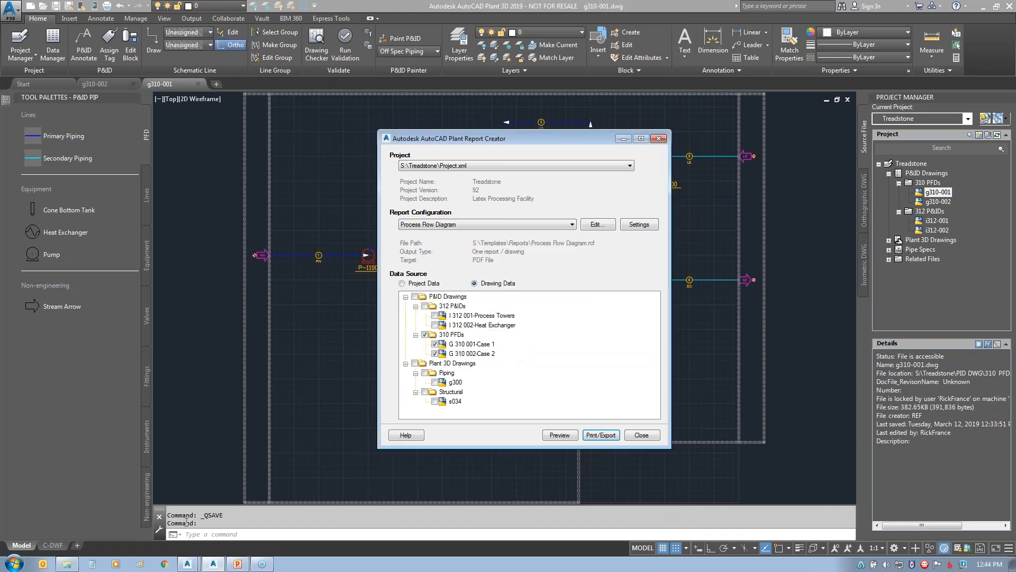
pyautogui.click(67, 564)
pyautogui.click(592, 97)
pyautogui.doubleClick(591, 97)
pyautogui.doubleClick(593, 154)
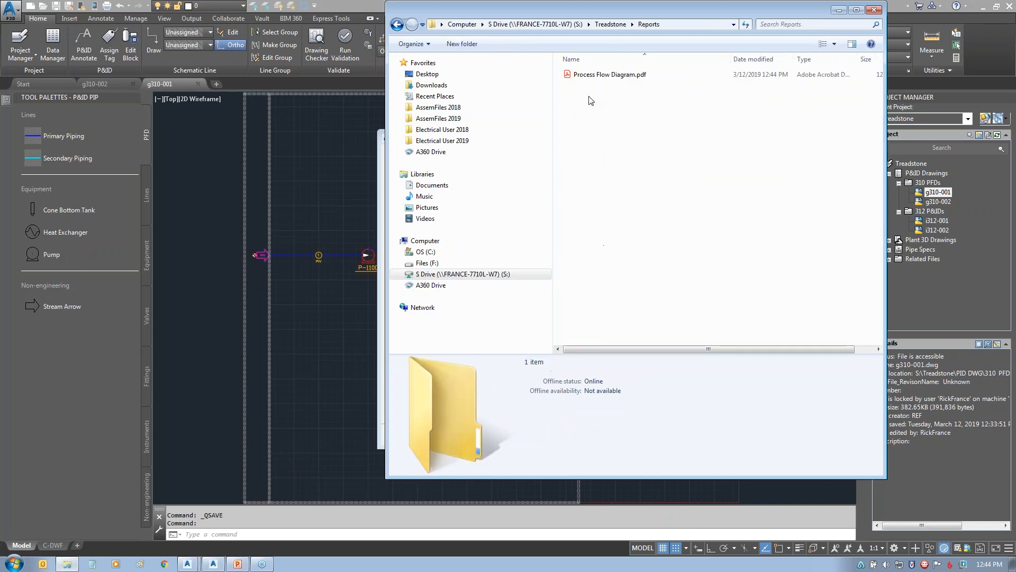
# - Open Process Flow Diagram.pdf from the Reports folder, check its Case 1 and Case 2 pages, and close it
pyautogui.doubleClick(588, 74)
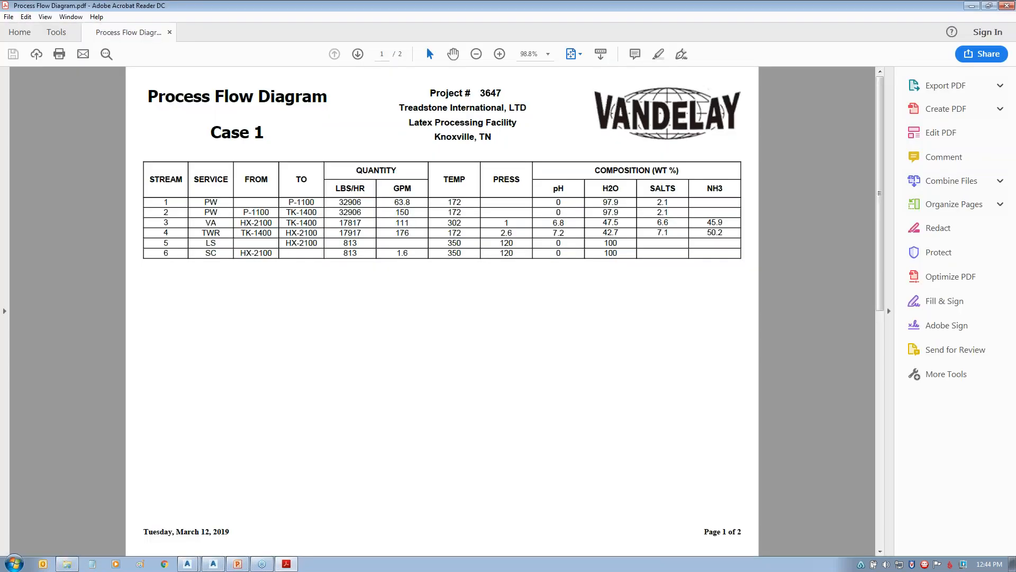
pyautogui.click(358, 54)
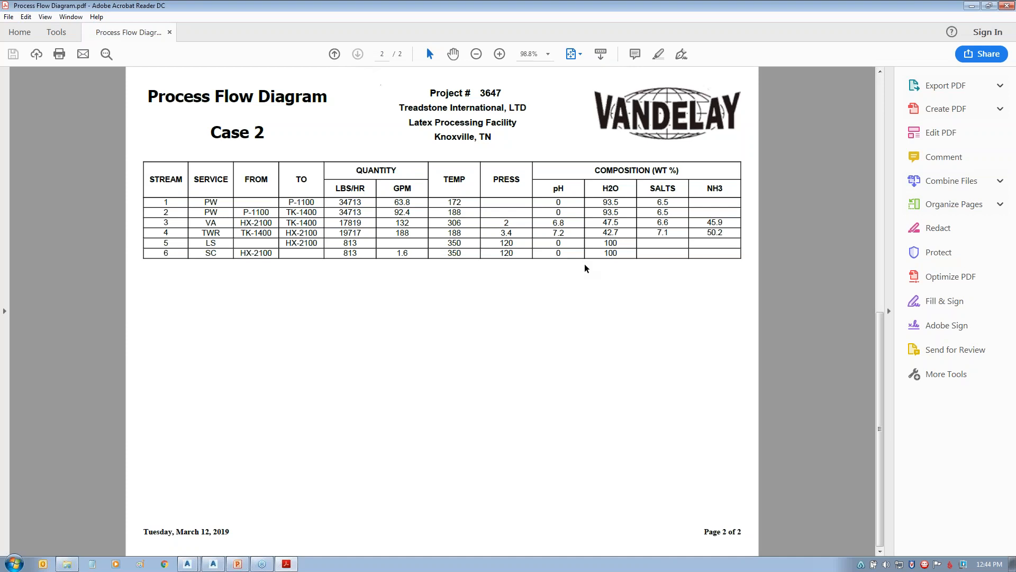
pyautogui.click(334, 53)
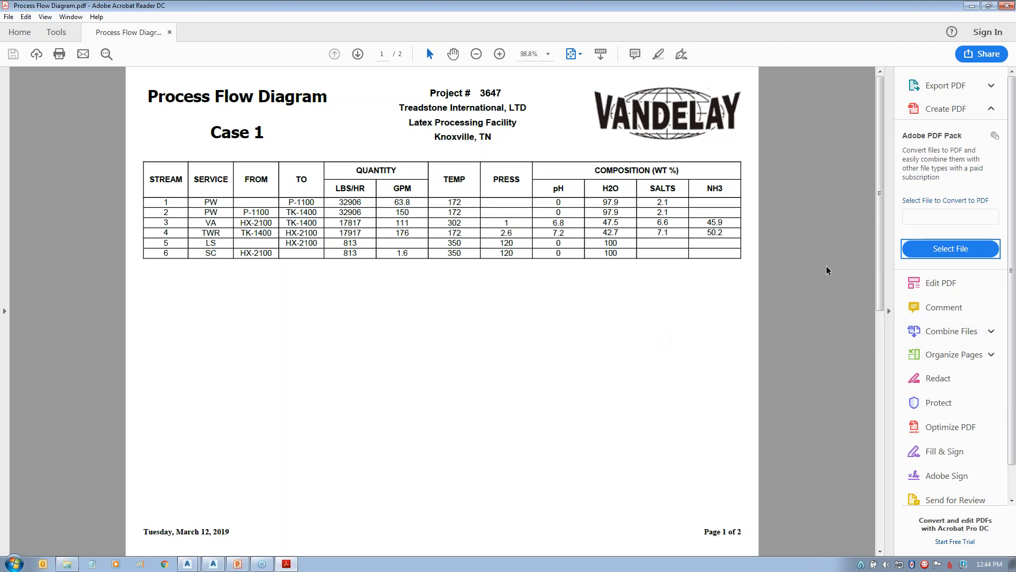
pyautogui.click(1006, 6)
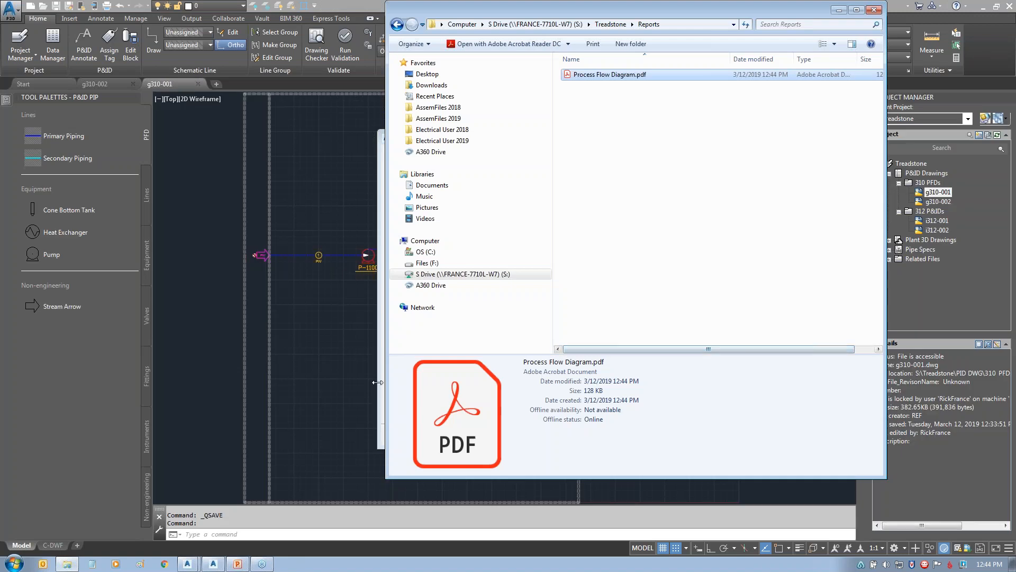
# - Return to Plant Report Creator, choose the PFD Case report configuration, and preview both of its pages
pyautogui.click(379, 382)
pyautogui.click(481, 224)
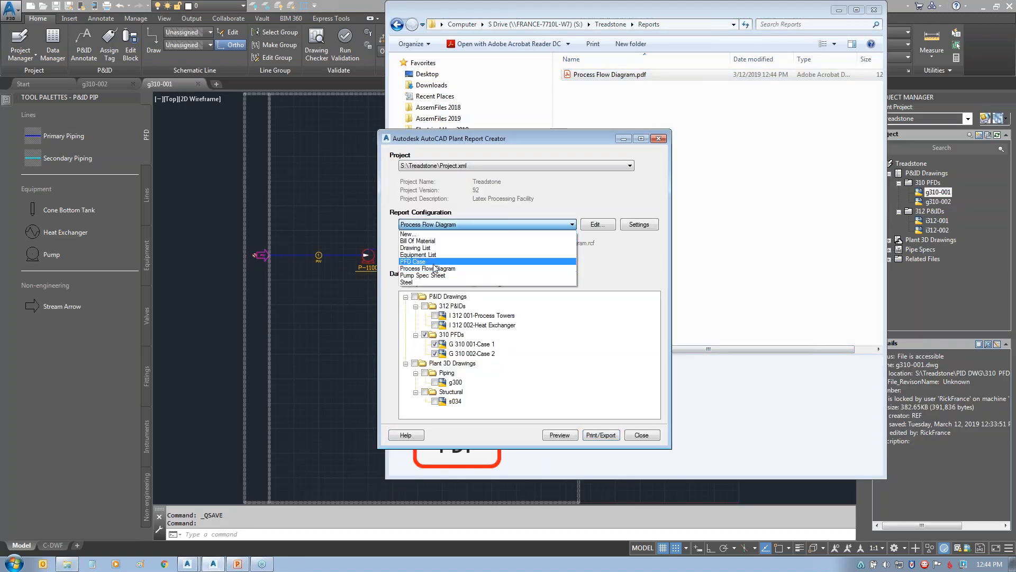
pyautogui.click(466, 262)
pyautogui.click(558, 436)
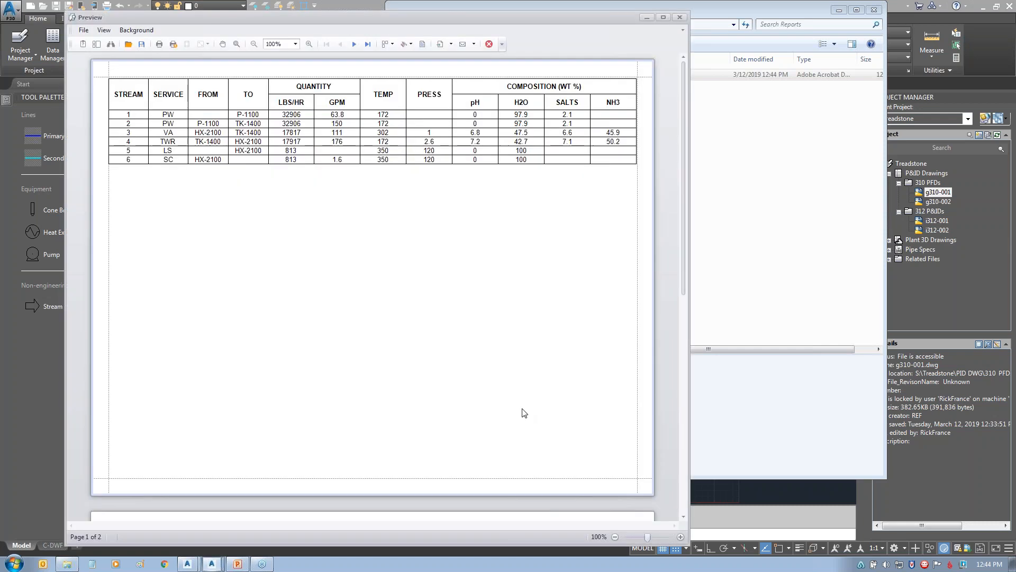
pyautogui.click(355, 44)
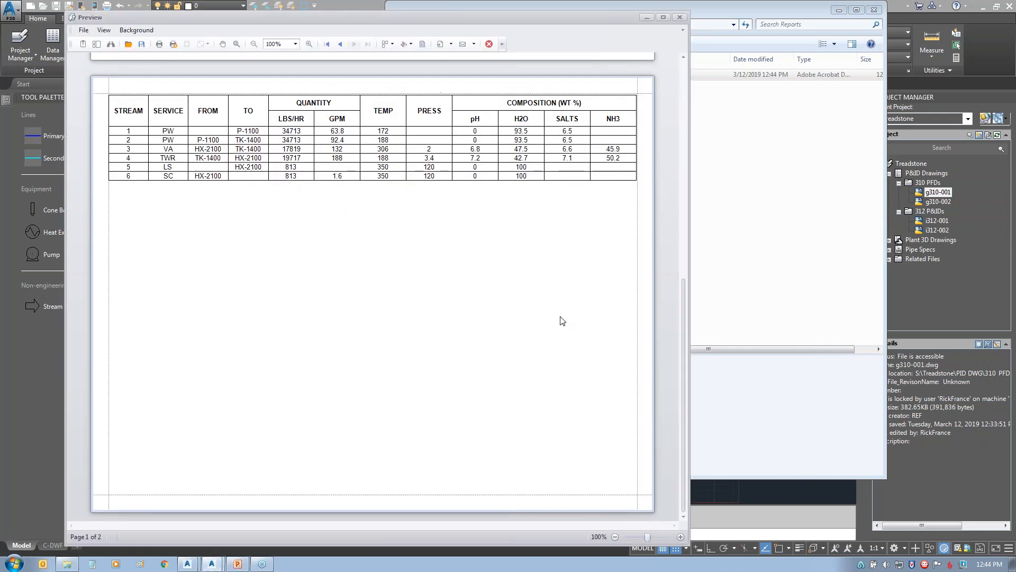
pyautogui.click(340, 44)
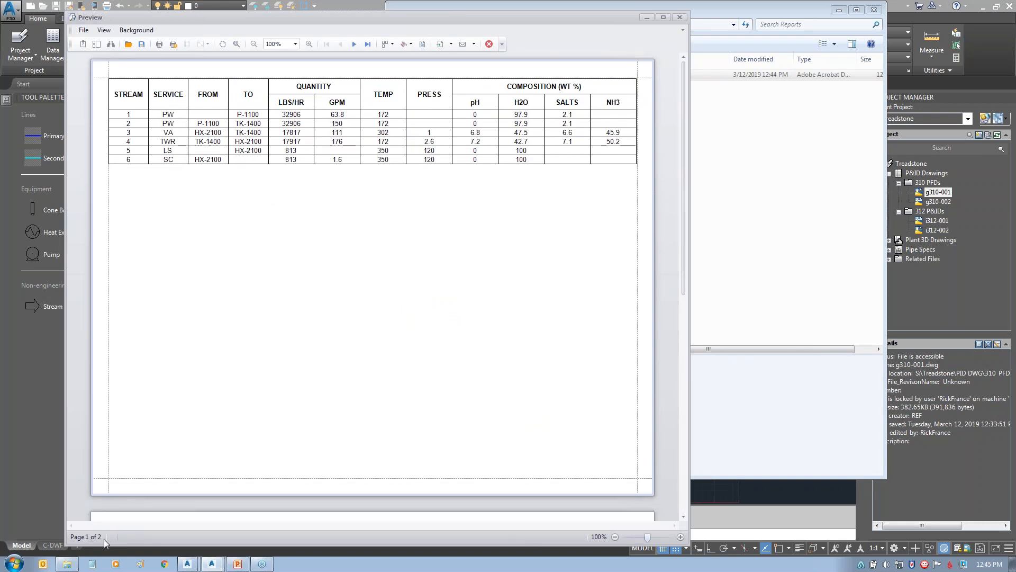
pyautogui.click(354, 44)
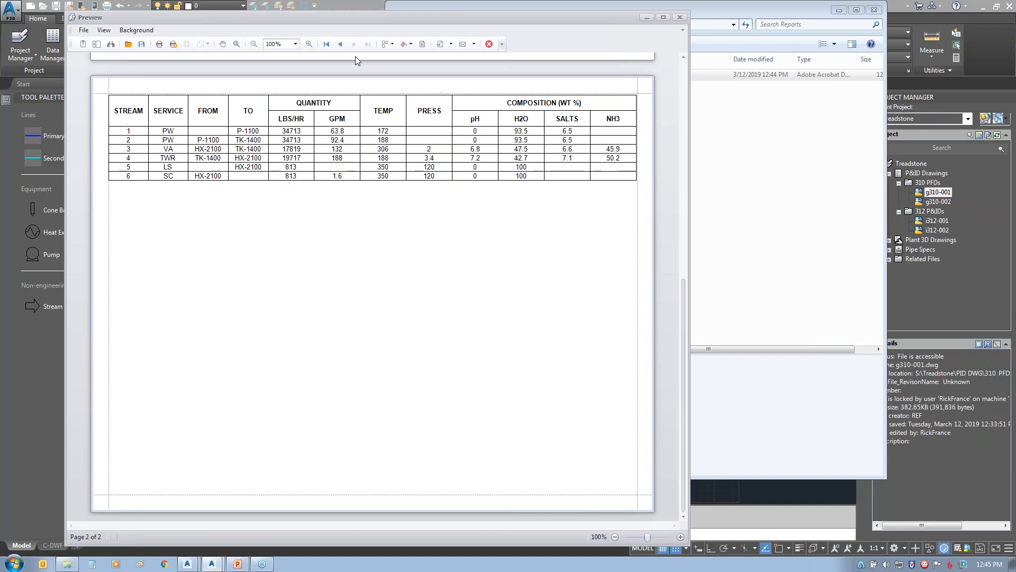
pyautogui.click(679, 17)
# - Export the PFD Case report to separate PDF files and check PFD Case 1.pdf in the Reports folder
pyautogui.click(603, 435)
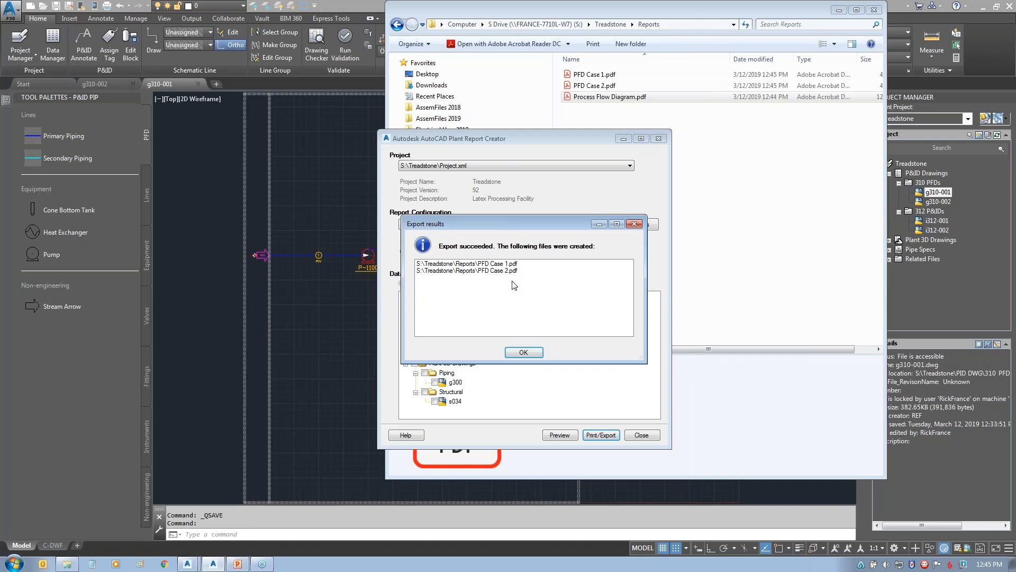
pyautogui.click(533, 353)
pyautogui.click(746, 254)
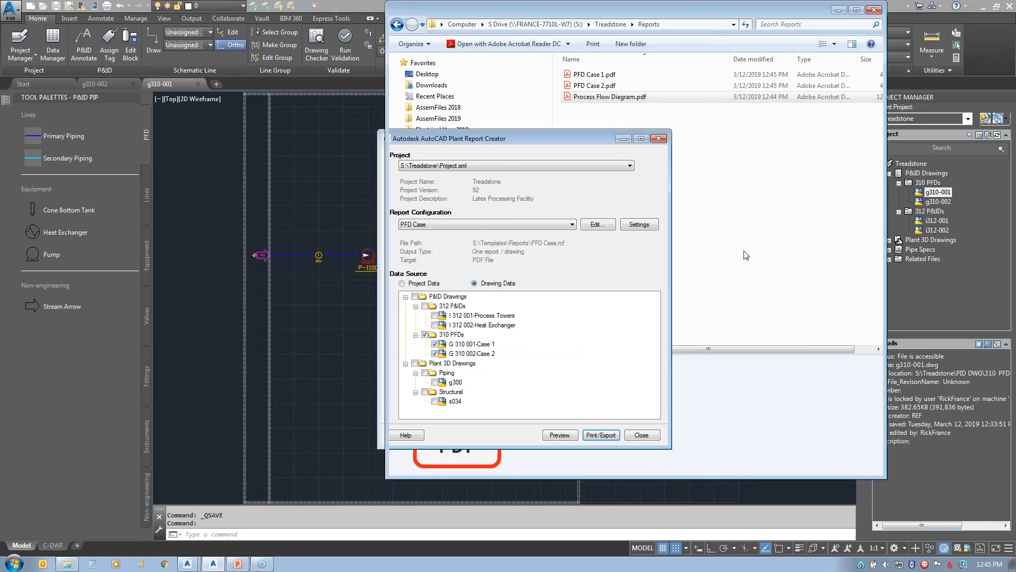
pyautogui.click(595, 75)
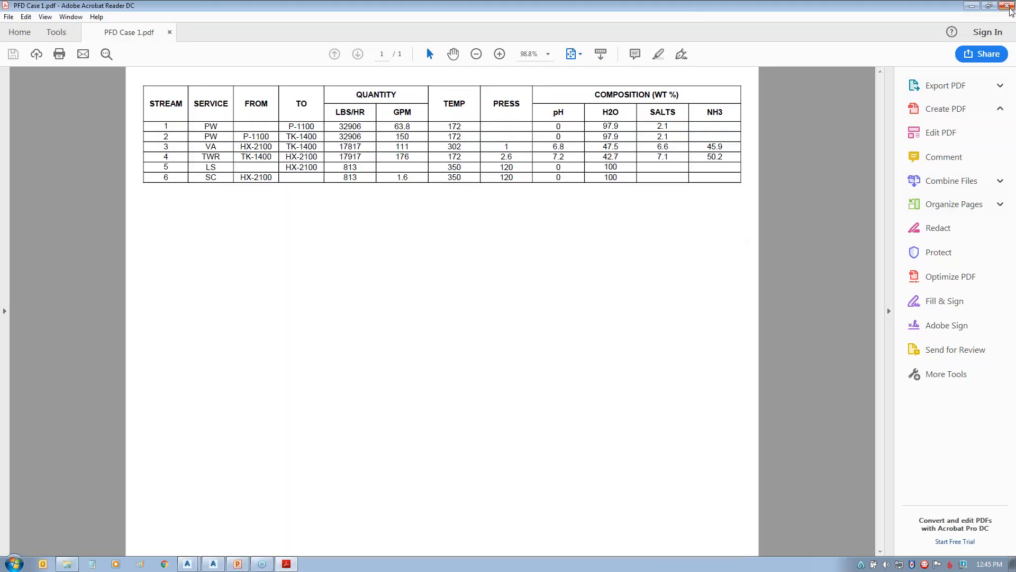
pyautogui.click(1007, 5)
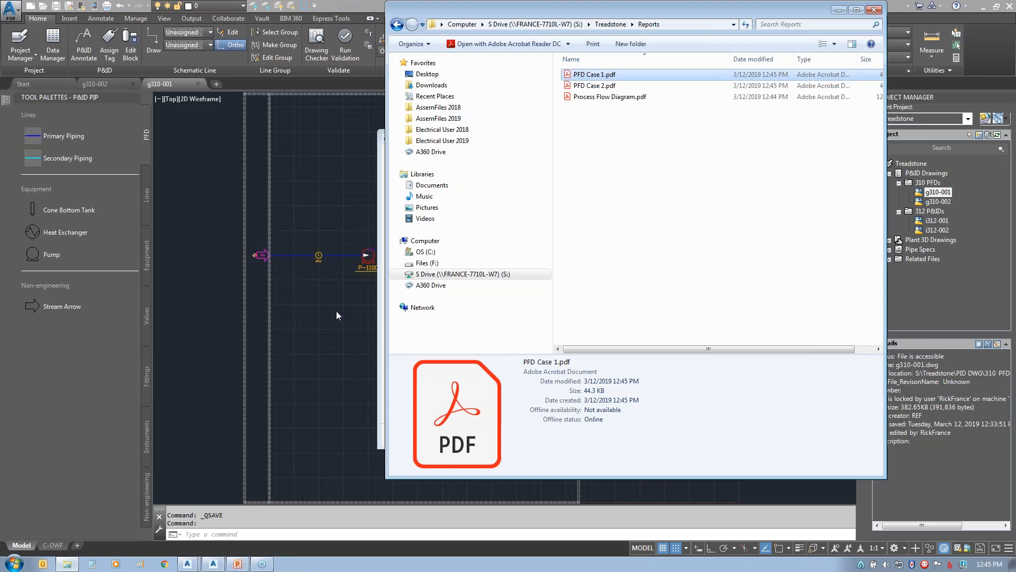
# - Return to AutoCAD Plant 3D and import PFD Case 1.pdf into g310-001 at the inner border's lower-left corner
pyautogui.click(336, 313)
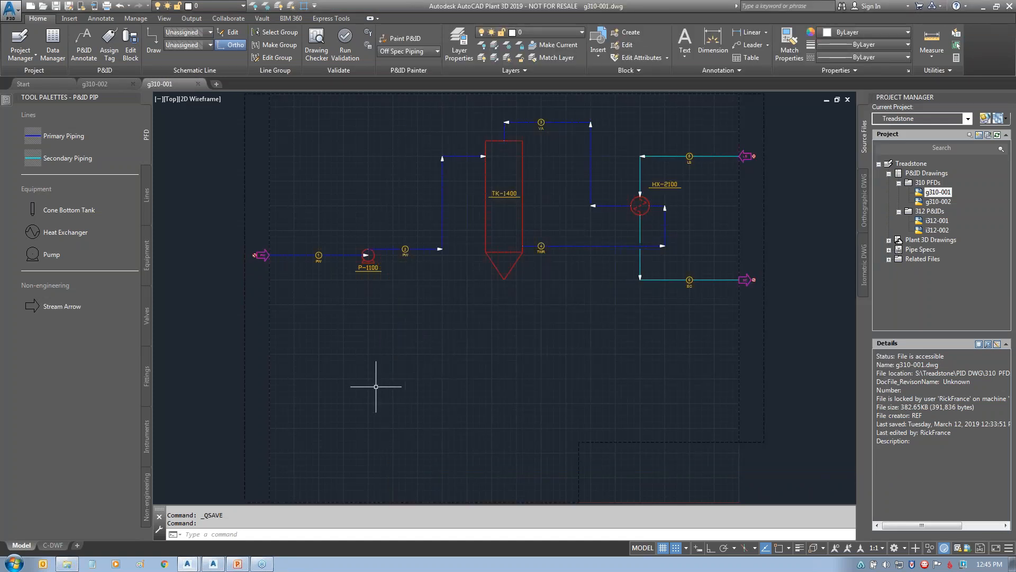
pyautogui.click(69, 18)
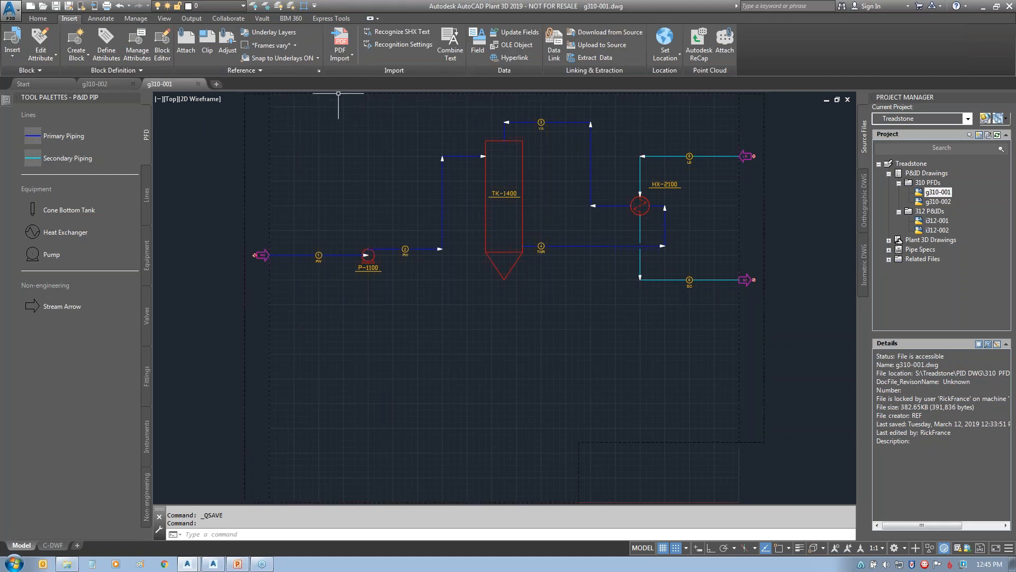
pyautogui.click(341, 41)
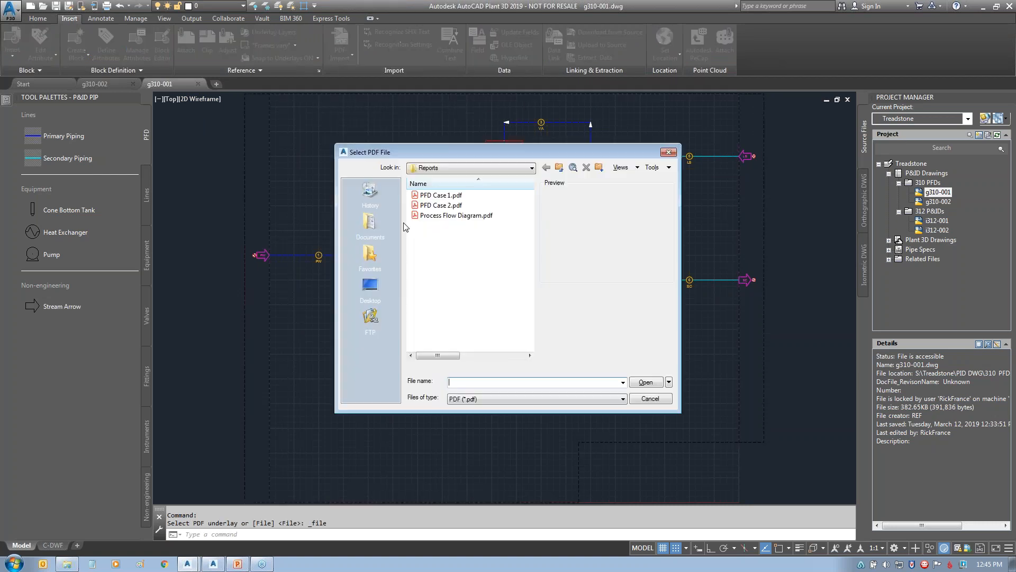
pyautogui.click(445, 196)
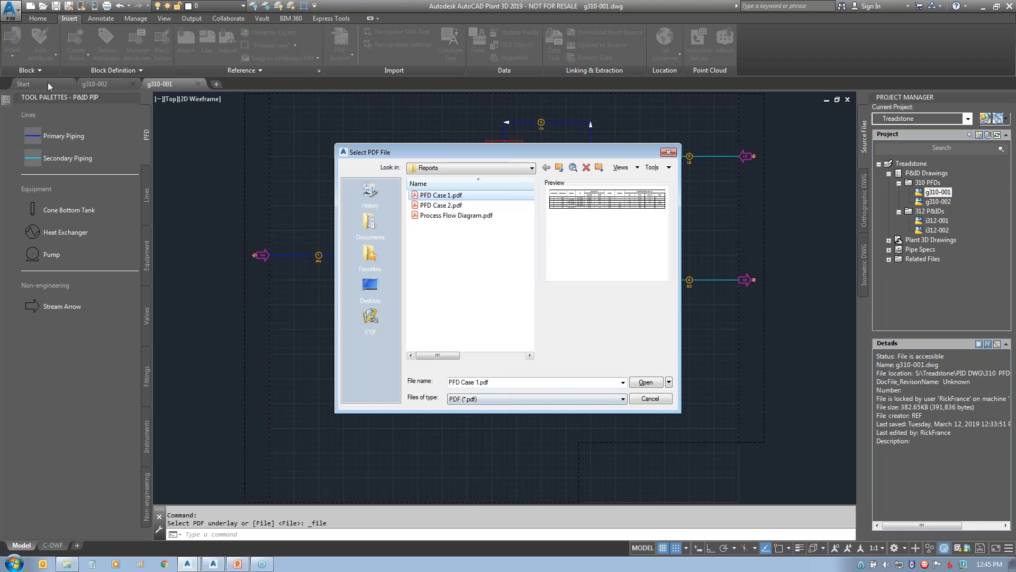
pyautogui.click(647, 382)
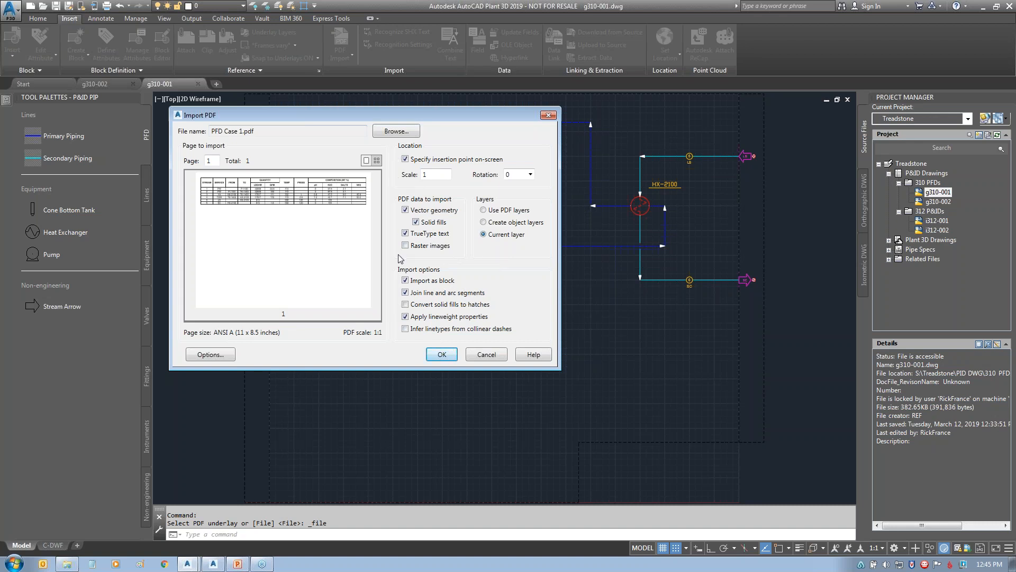
pyautogui.click(442, 358)
pyautogui.moveTo(397, 382); pyautogui.dragTo(408, 295, button='middle')
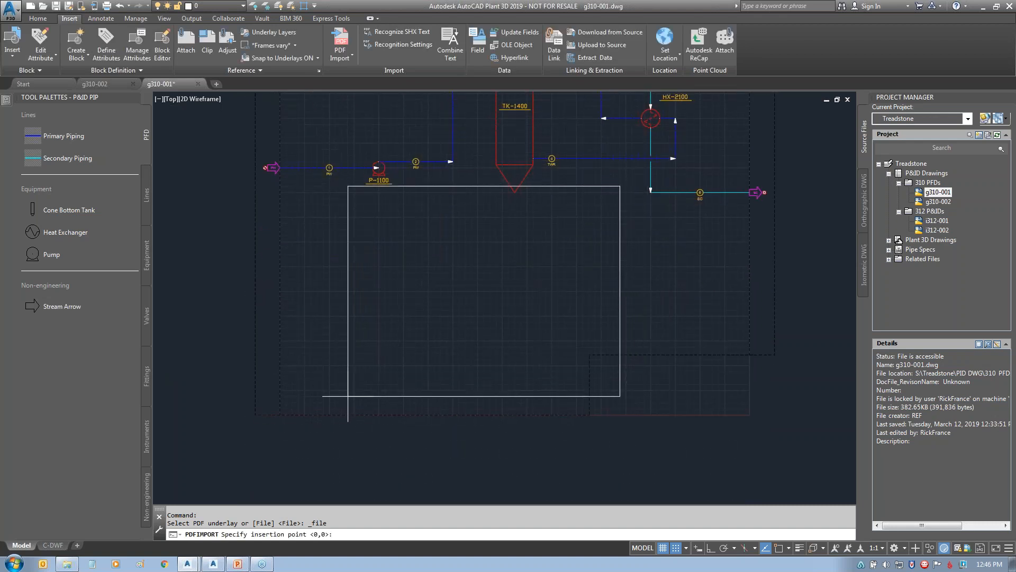
pyautogui.click(280, 414)
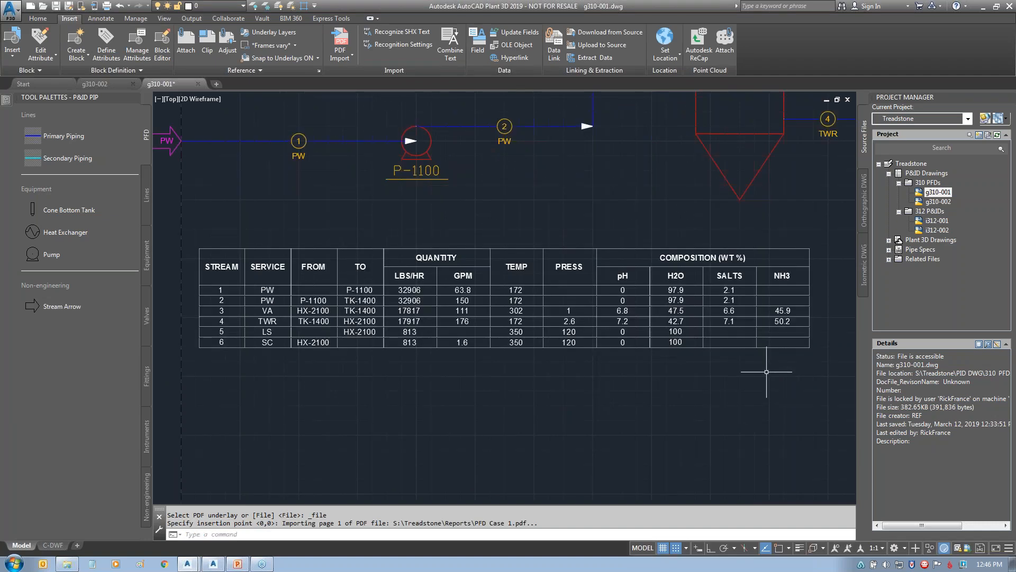
# - Import PFD Case 2.pdf into drawing g310-002, placing it near the lower-left part of the border
pyautogui.click(107, 83)
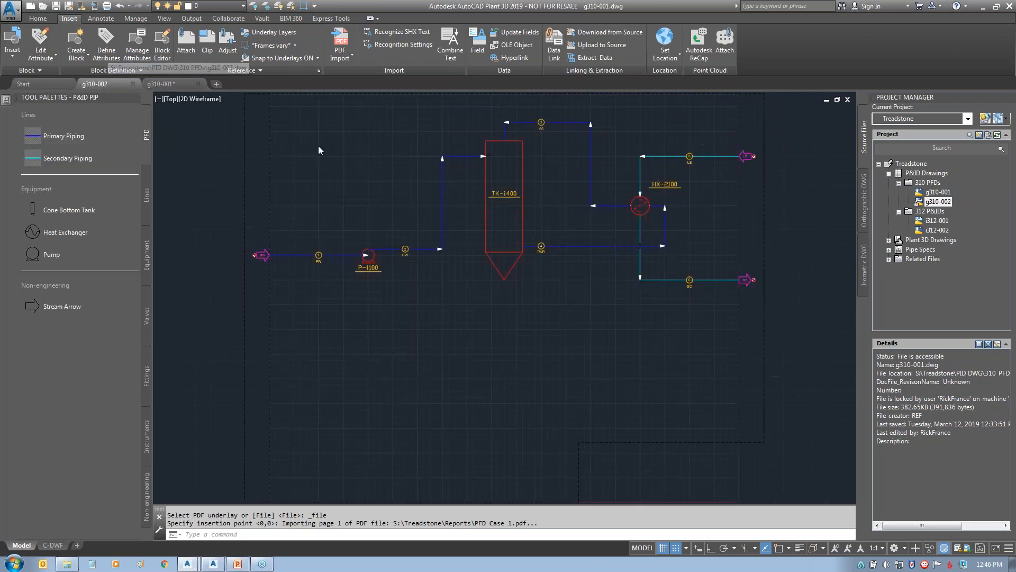
pyautogui.click(341, 47)
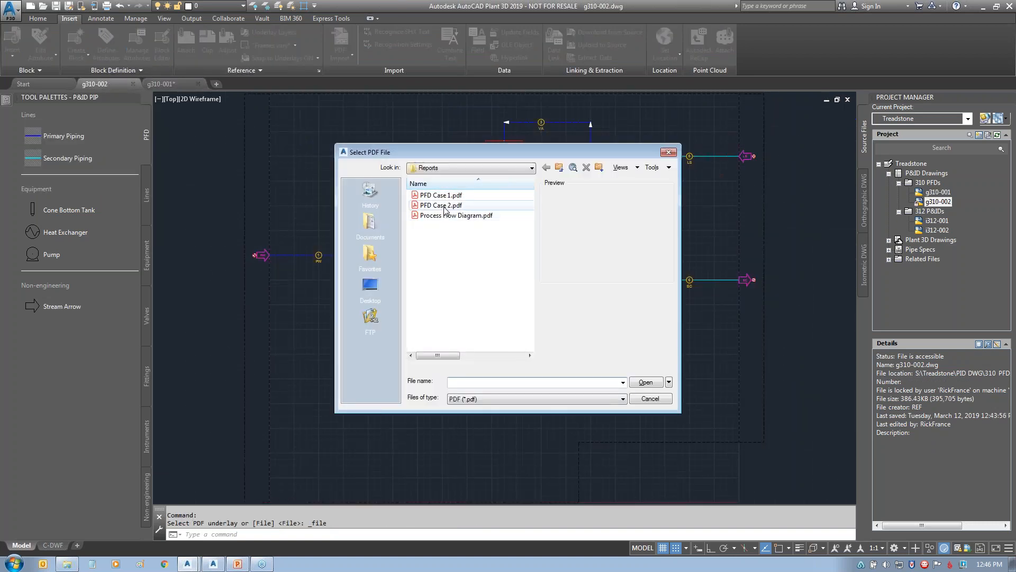
pyautogui.click(441, 205)
pyautogui.click(646, 382)
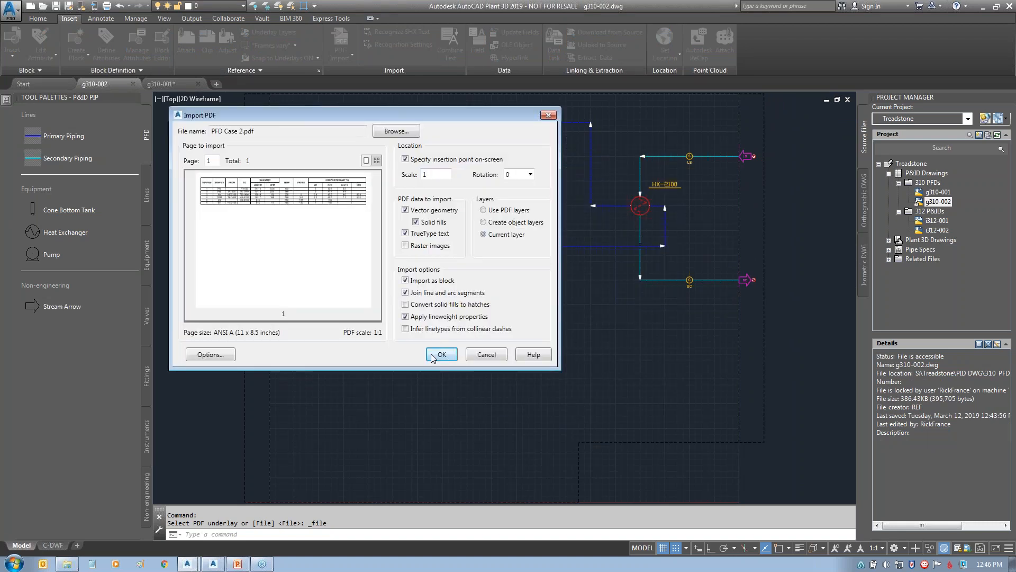
pyautogui.click(444, 356)
pyautogui.scroll(-2, 389, 433)
pyautogui.moveTo(391, 330); pyautogui.dragTo(389, 293, button='middle')
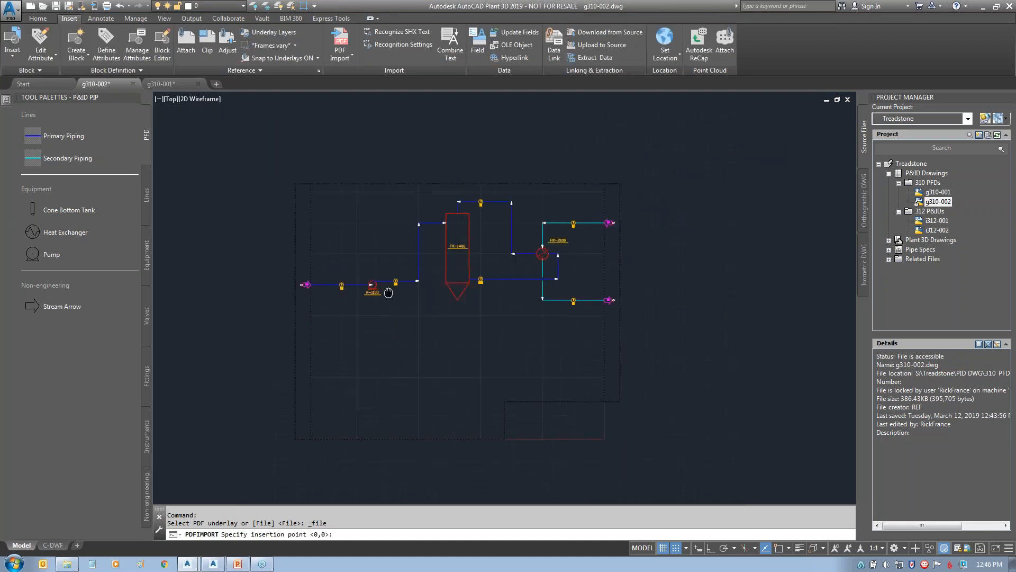
pyautogui.scroll(4, 317, 455)
pyautogui.click(294, 393)
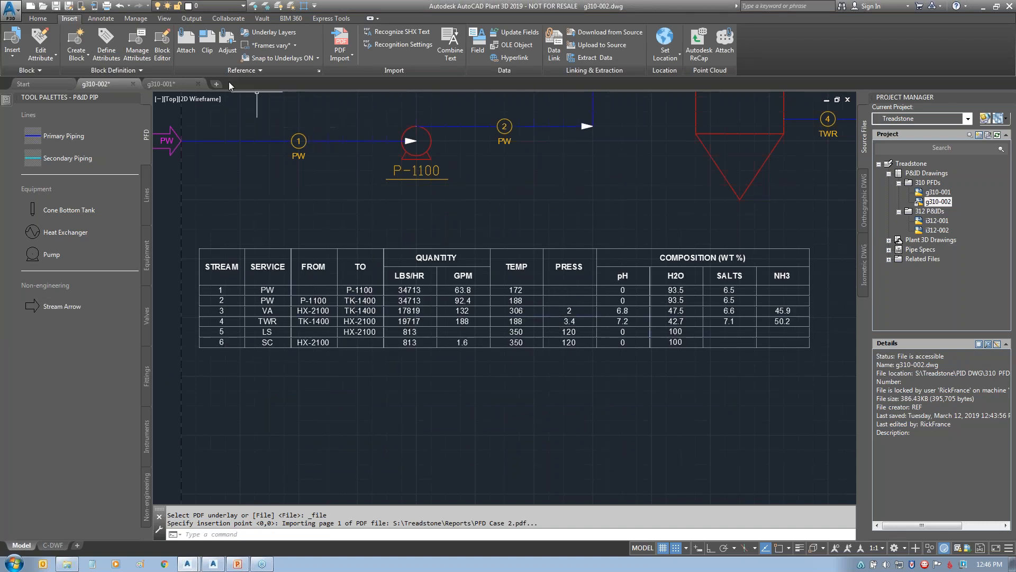
# - Compare the imported tables in g310-001 and g310-002, and delete the table in g310-002
pyautogui.click(184, 85)
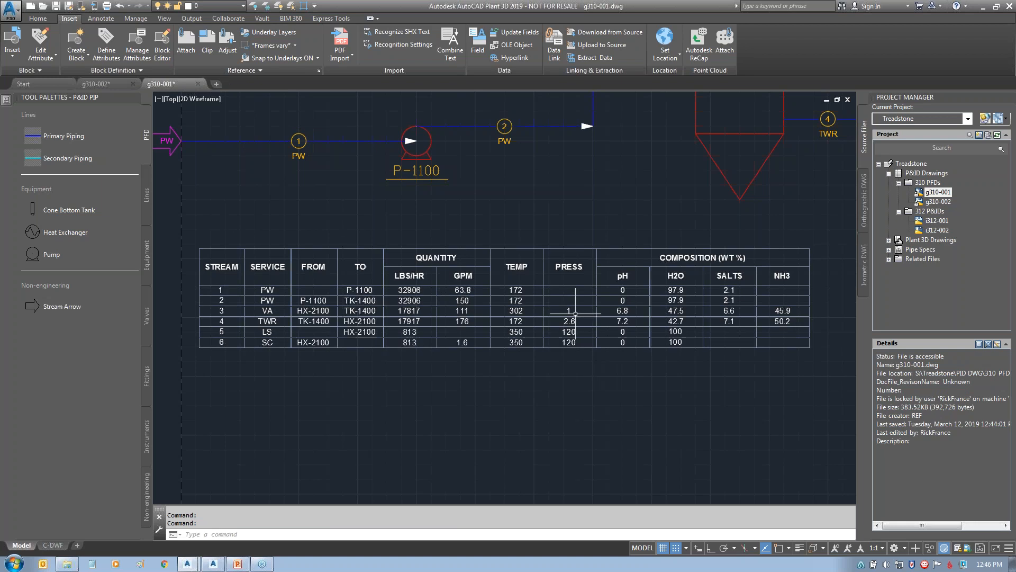
pyautogui.click(95, 83)
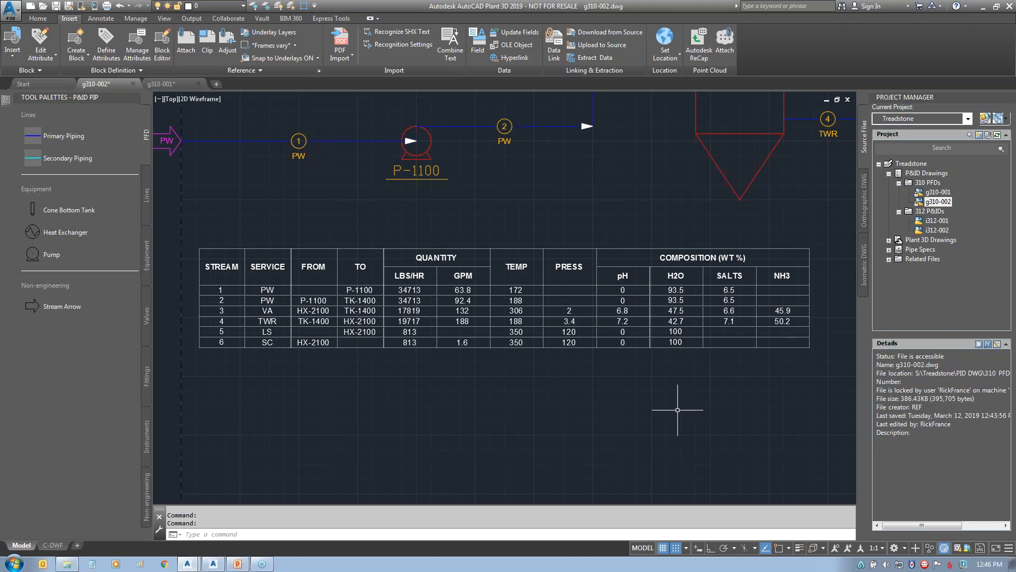
pyautogui.click(612, 345)
pyautogui.click(553, 320)
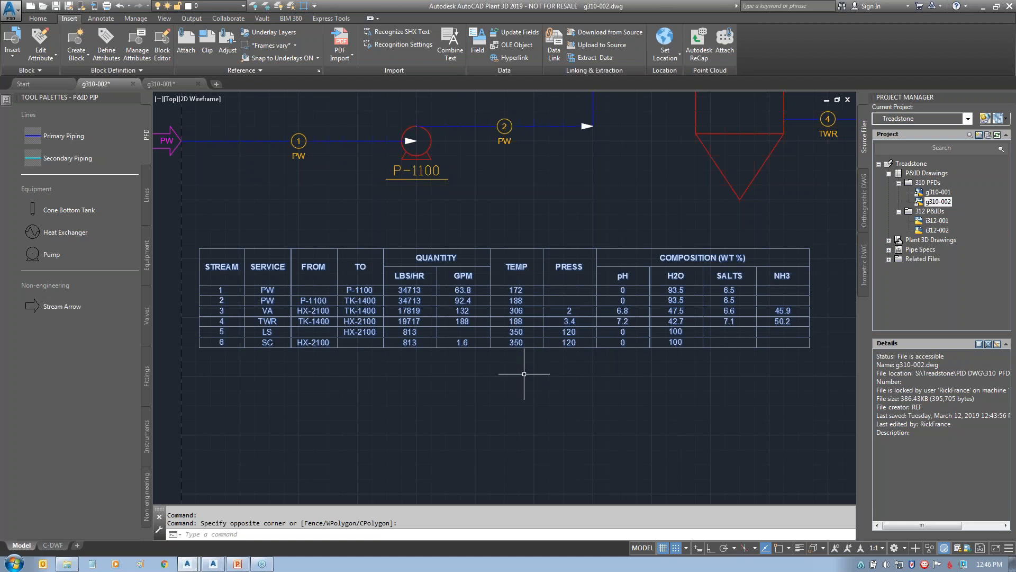
pyautogui.press('Delete')
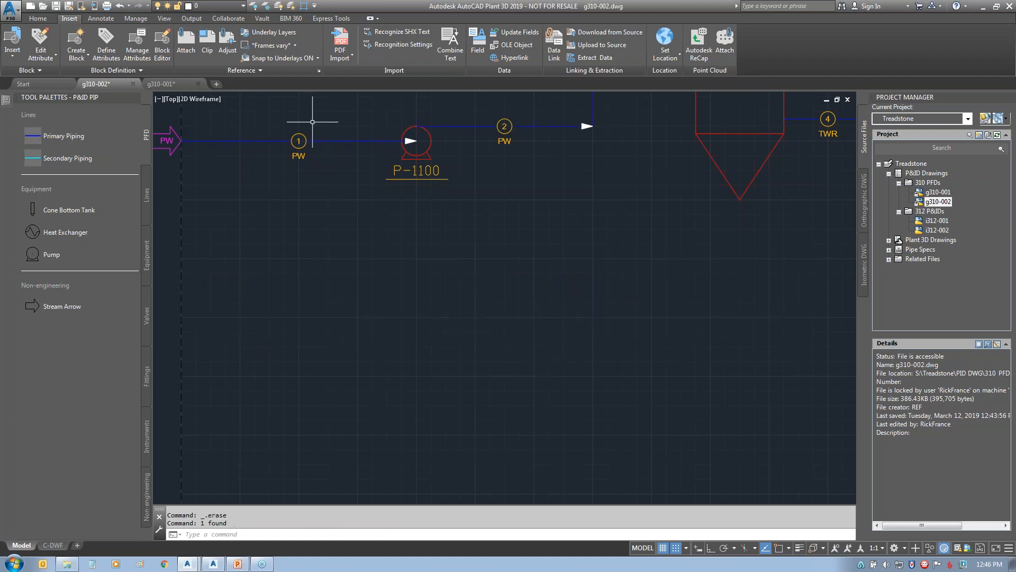
# - Import PFD Case 2.pdf into g310-002 again with its insertion point at the inner border's lower-left corner
pyautogui.click(345, 49)
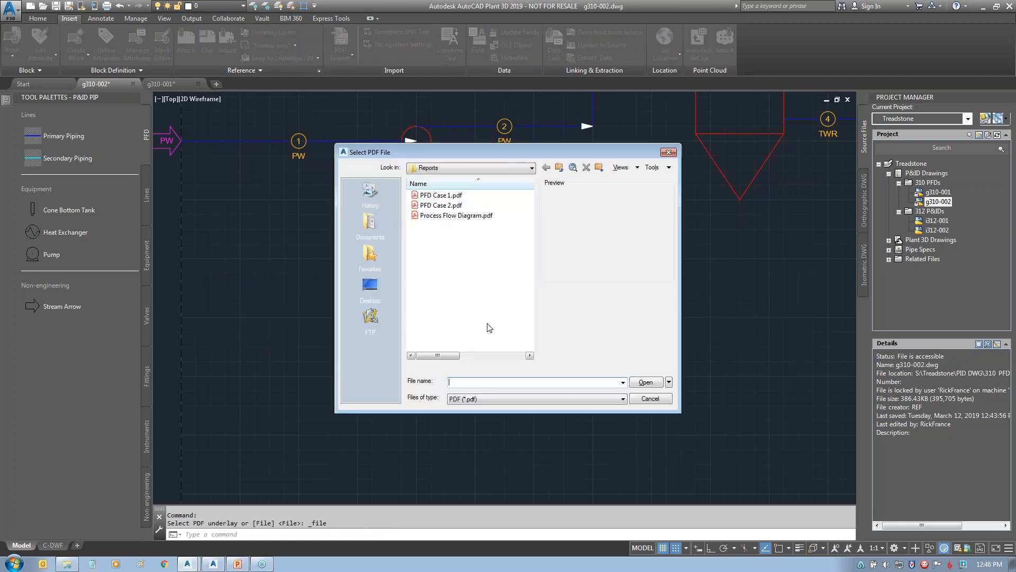
pyautogui.click(450, 206)
pyautogui.click(650, 383)
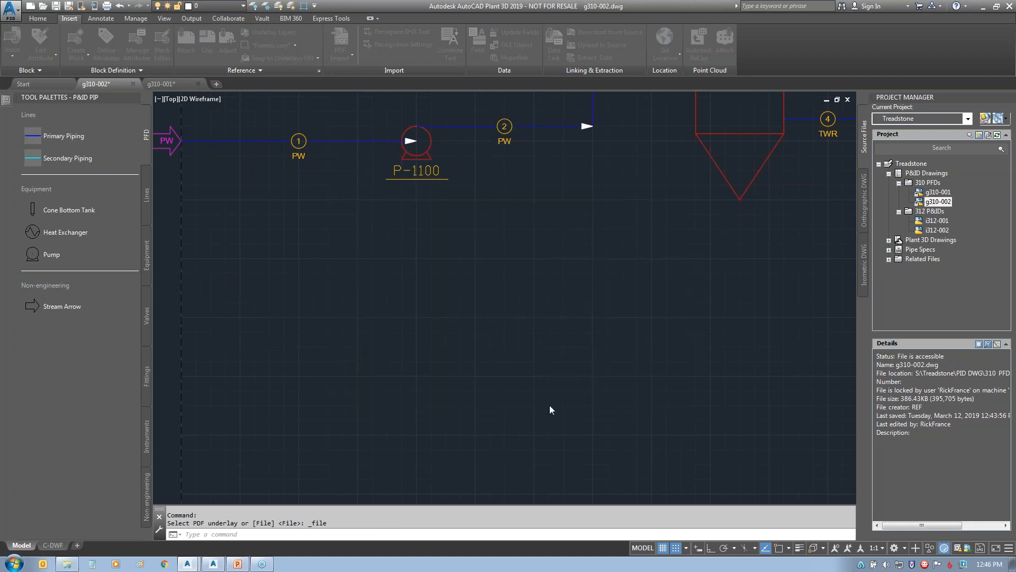
pyautogui.click(445, 356)
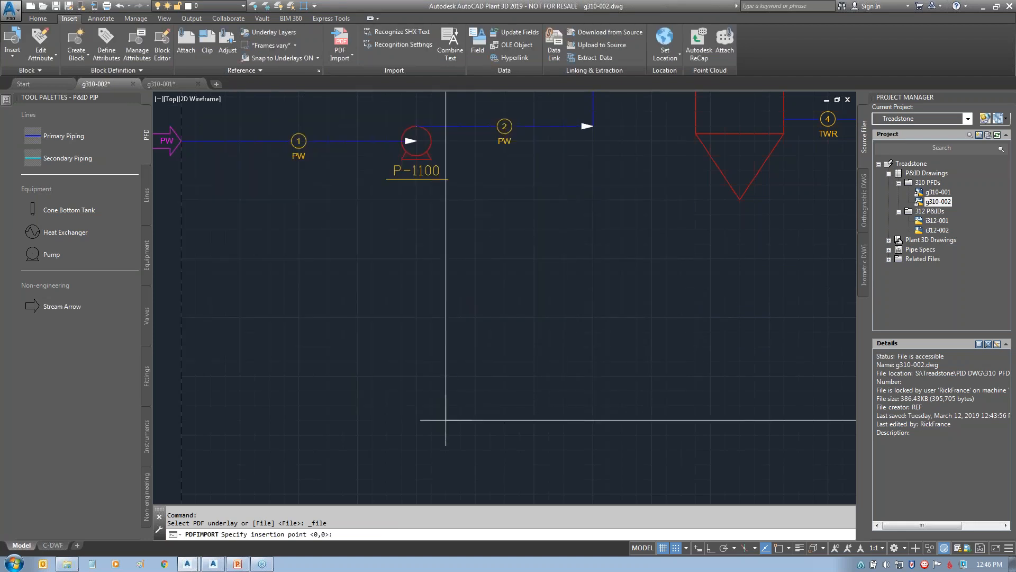
pyautogui.scroll(-4, 410, 298)
pyautogui.moveTo(349, 382); pyautogui.dragTo(347, 327, button='middle')
pyautogui.scroll(3, 329, 408)
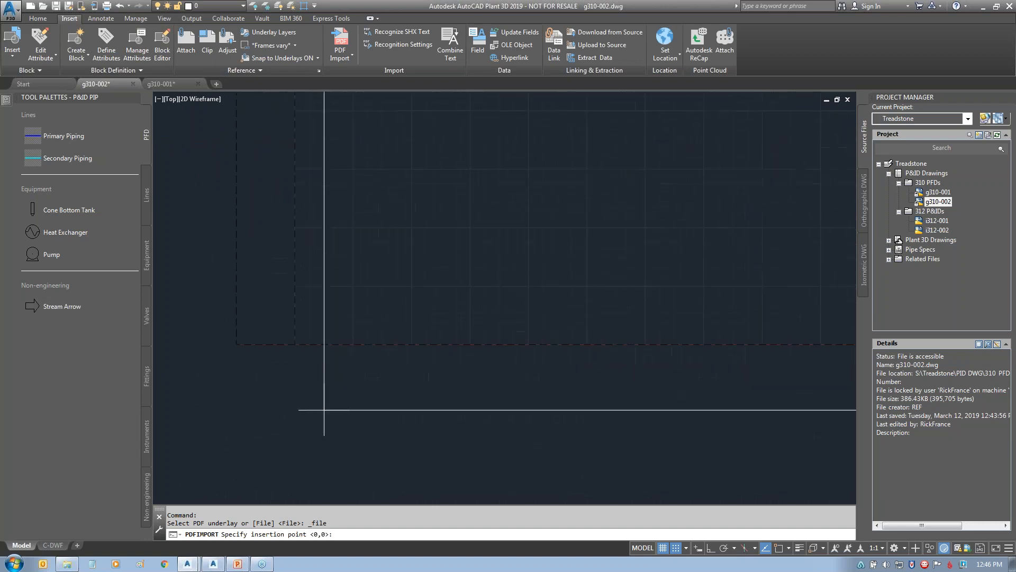
pyautogui.click(295, 344)
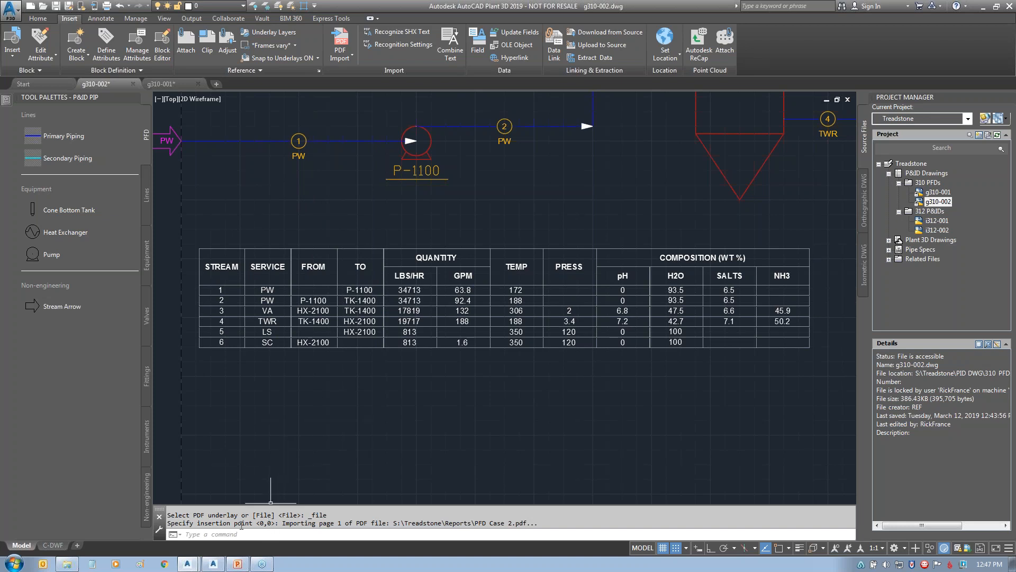
# - Switch to PowerPoint and start the slide show from the current slide
pyautogui.click(237, 564)
pyautogui.hotkey('shift', 'F5')
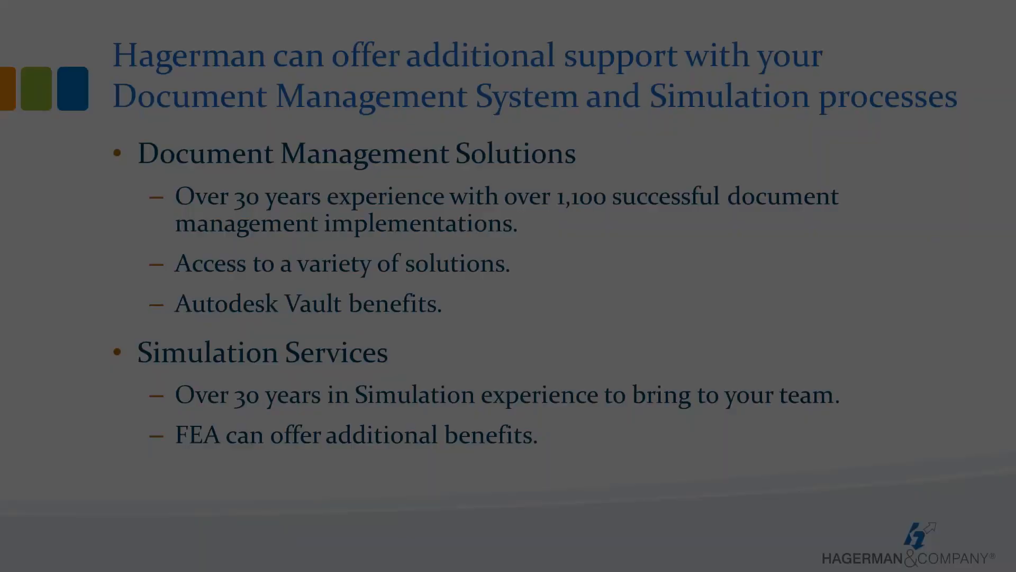